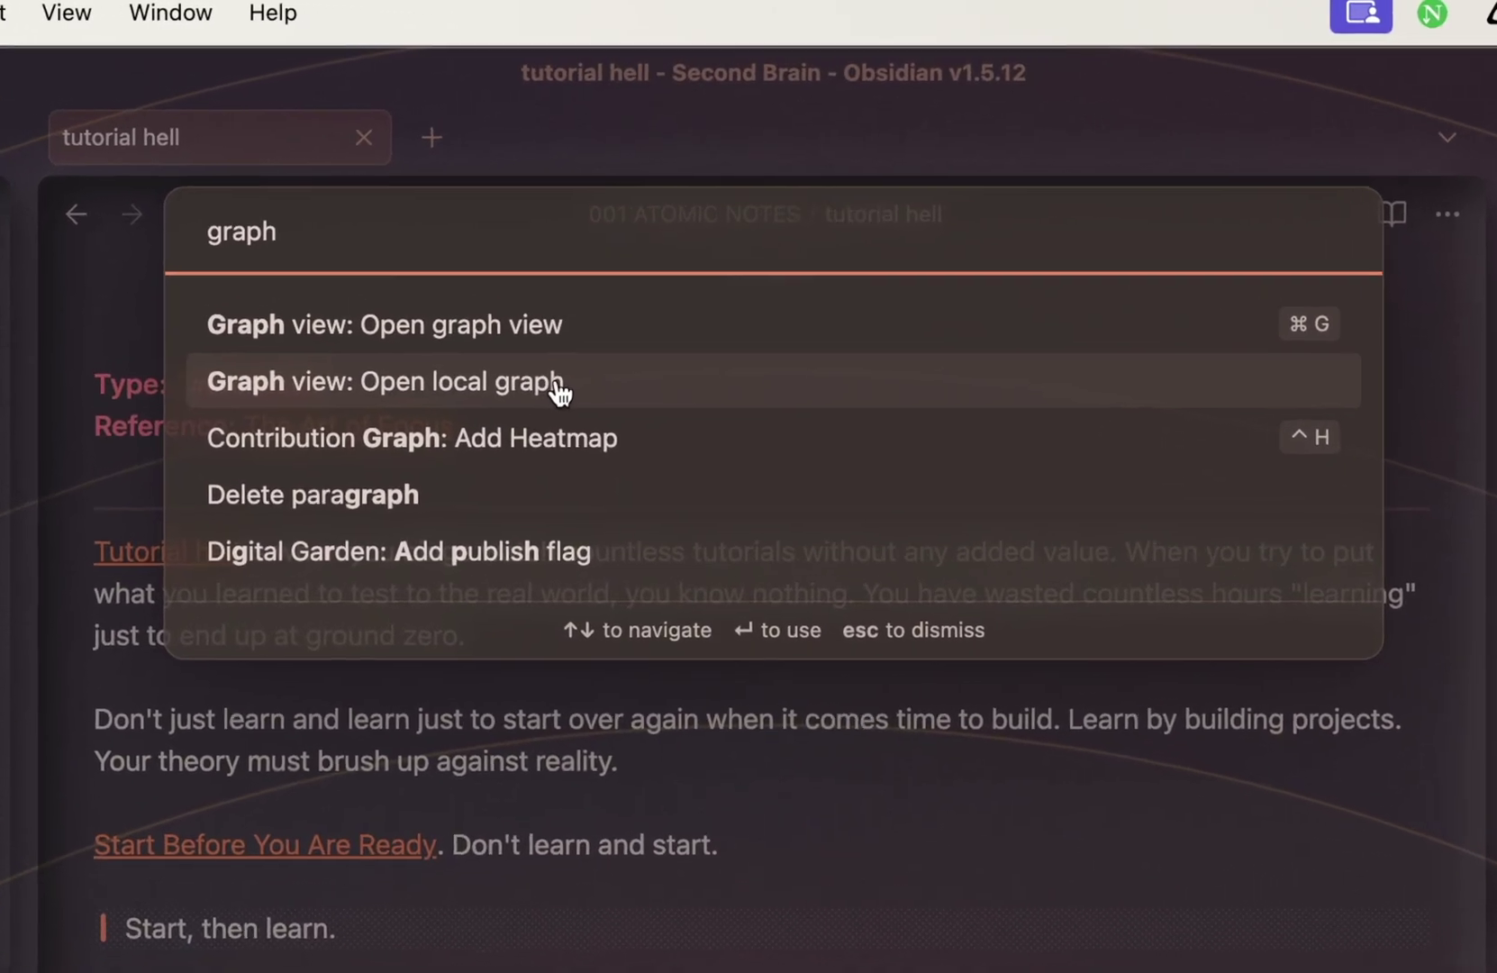
Open the local graph of the tutorial hell note beside it and hide the graph settings.
click(616, 258)
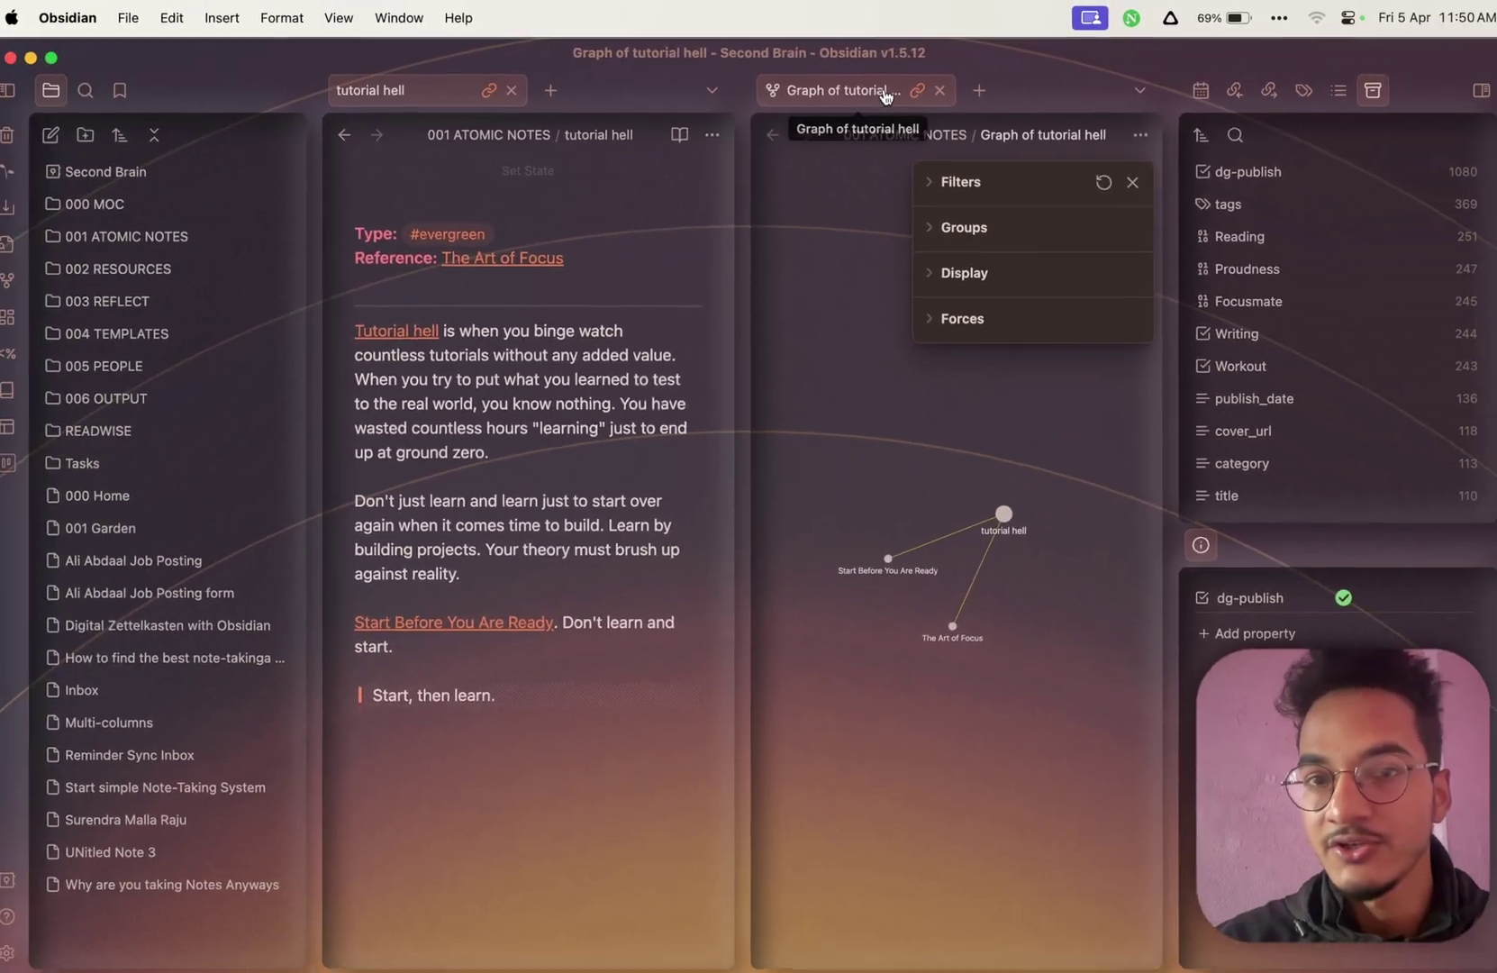
click(1402, 284)
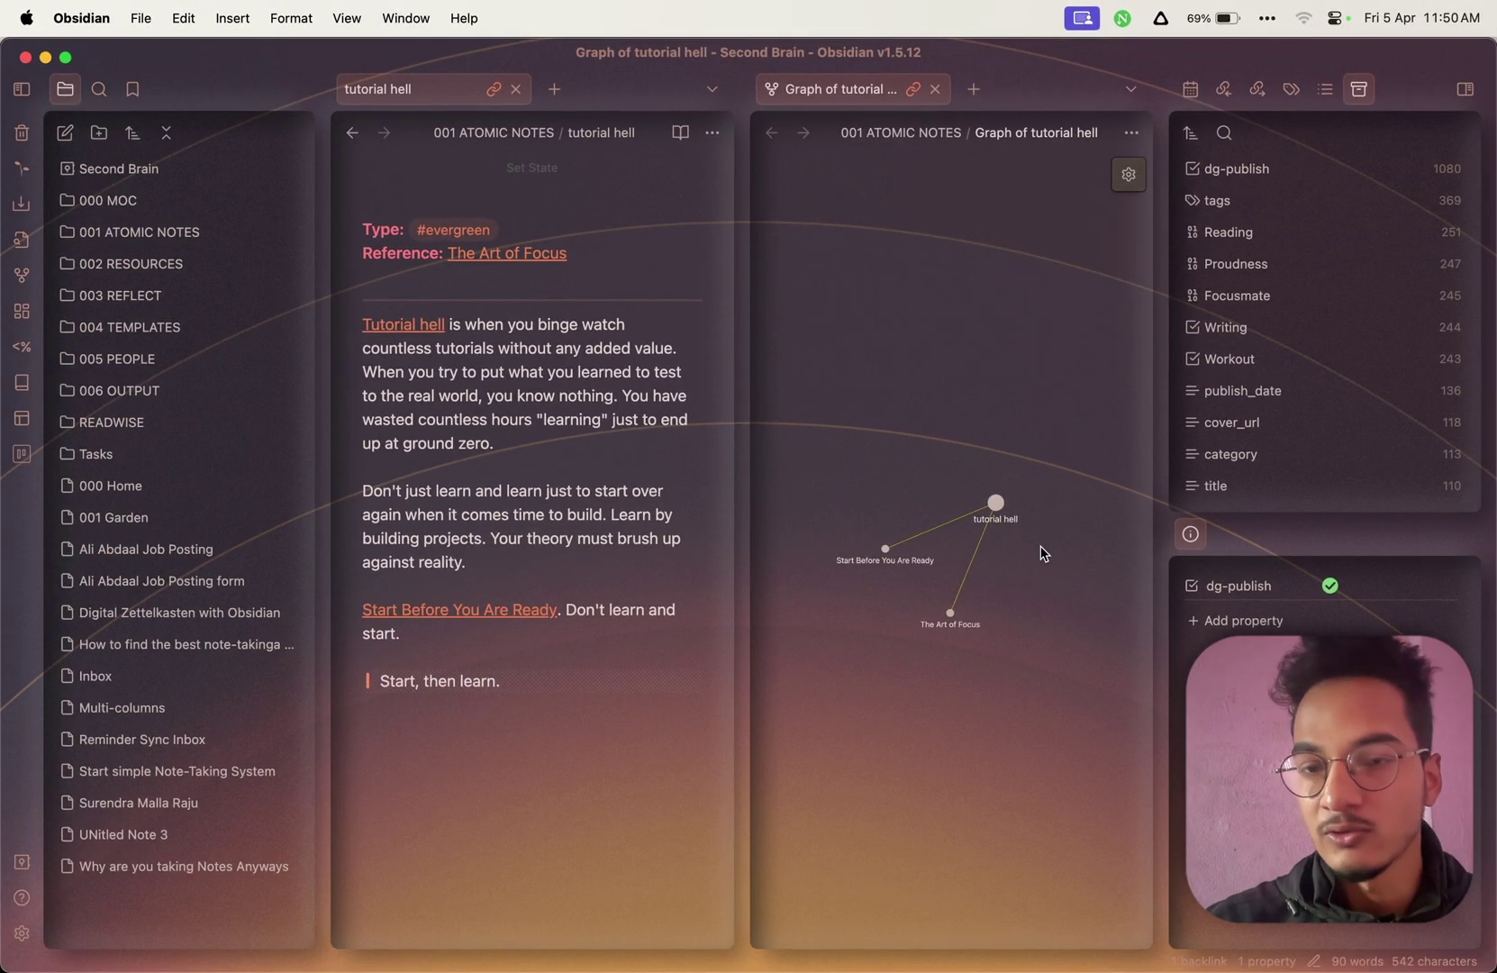
View the graph of the whole vault and return to the tutorial hell note.
click(24, 274)
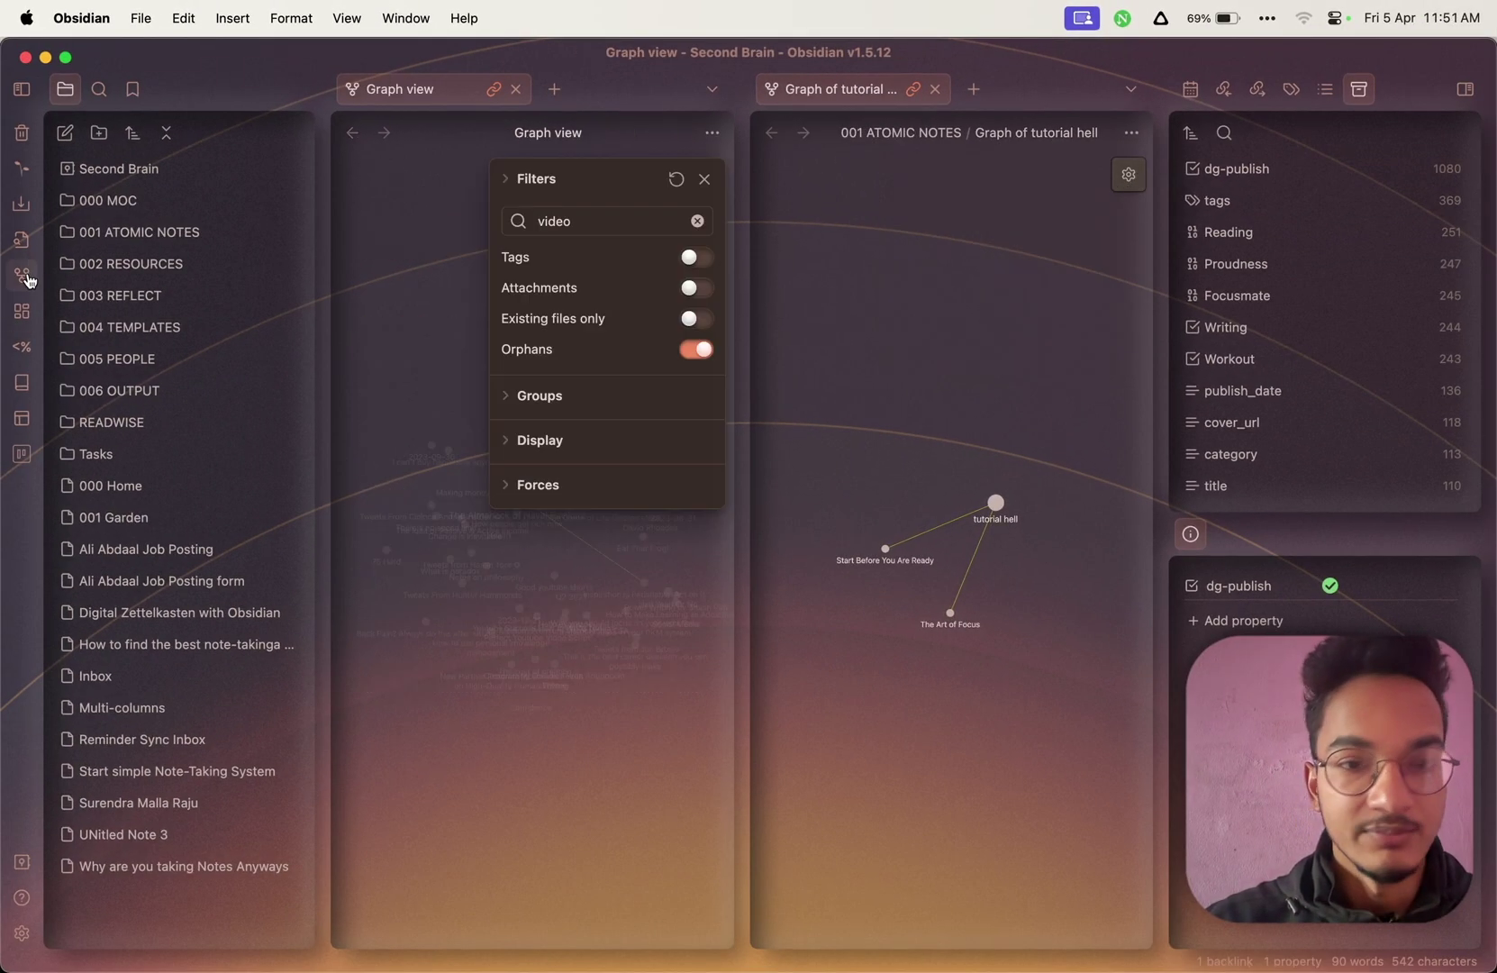
click(351, 135)
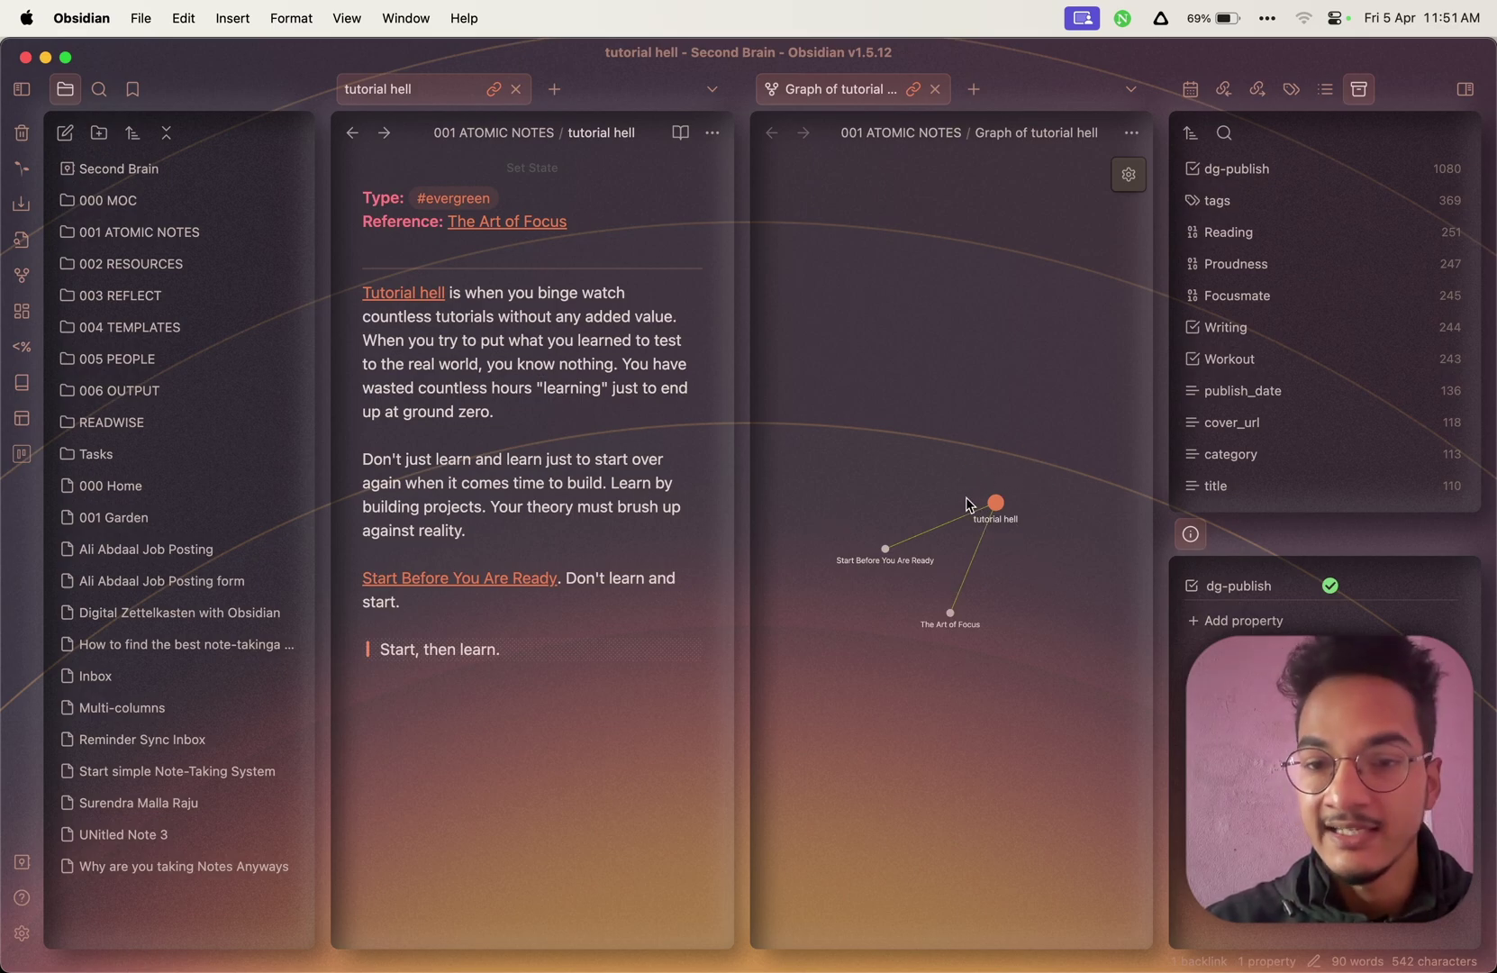
Dock the local graph below the file explorer and use it to reach the Anti-Vision note through The Art of Focus.
click(1023, 472)
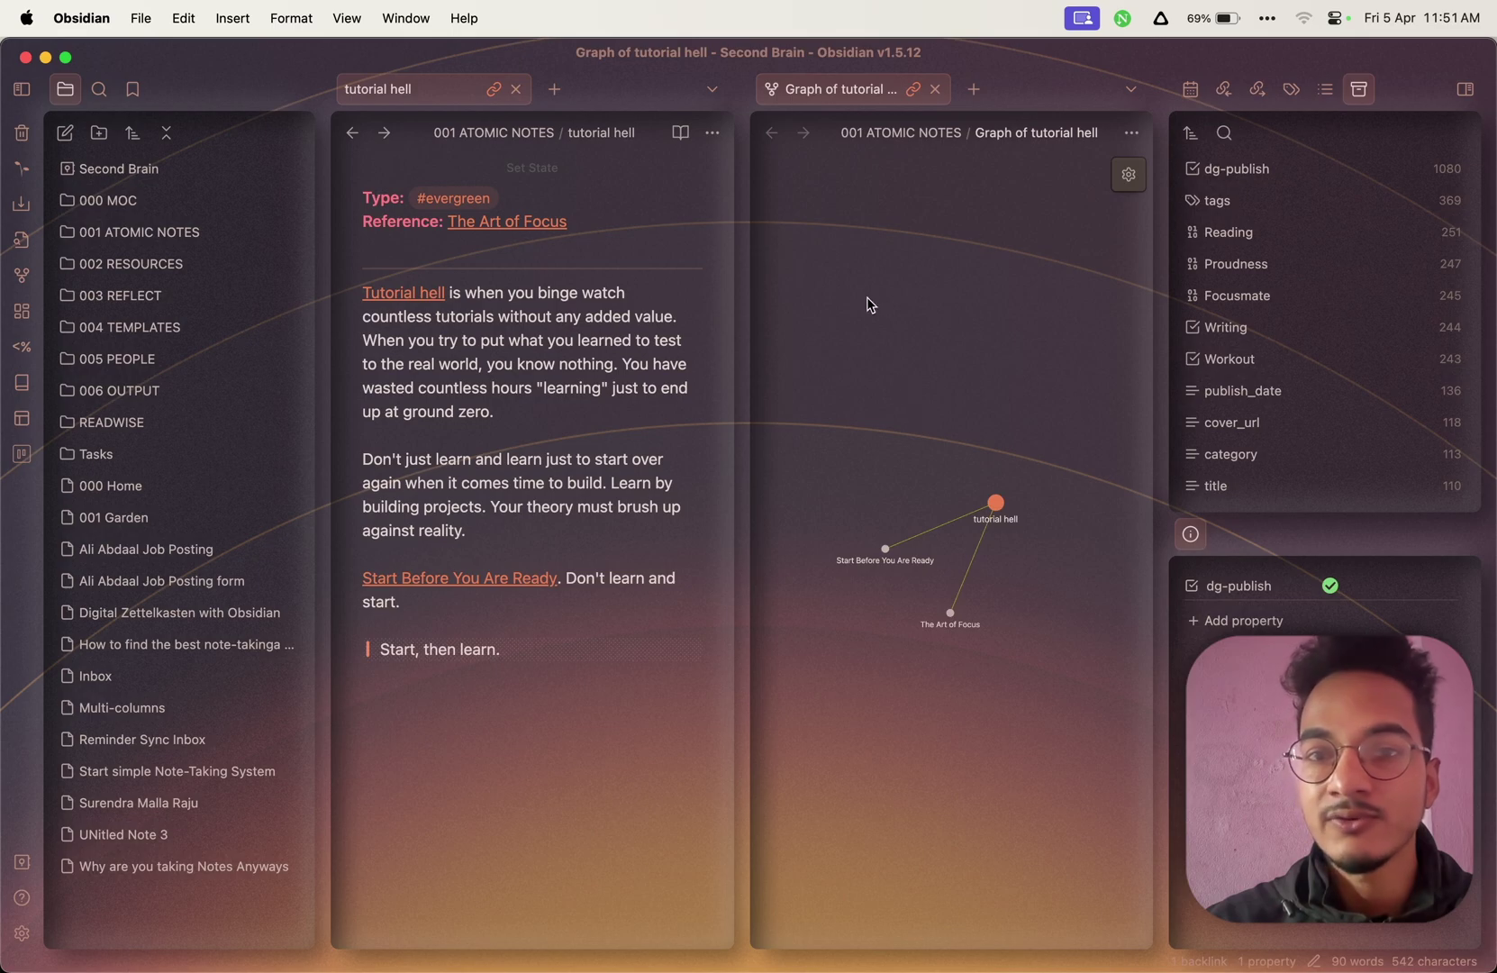
drag(774, 90, 87, 728)
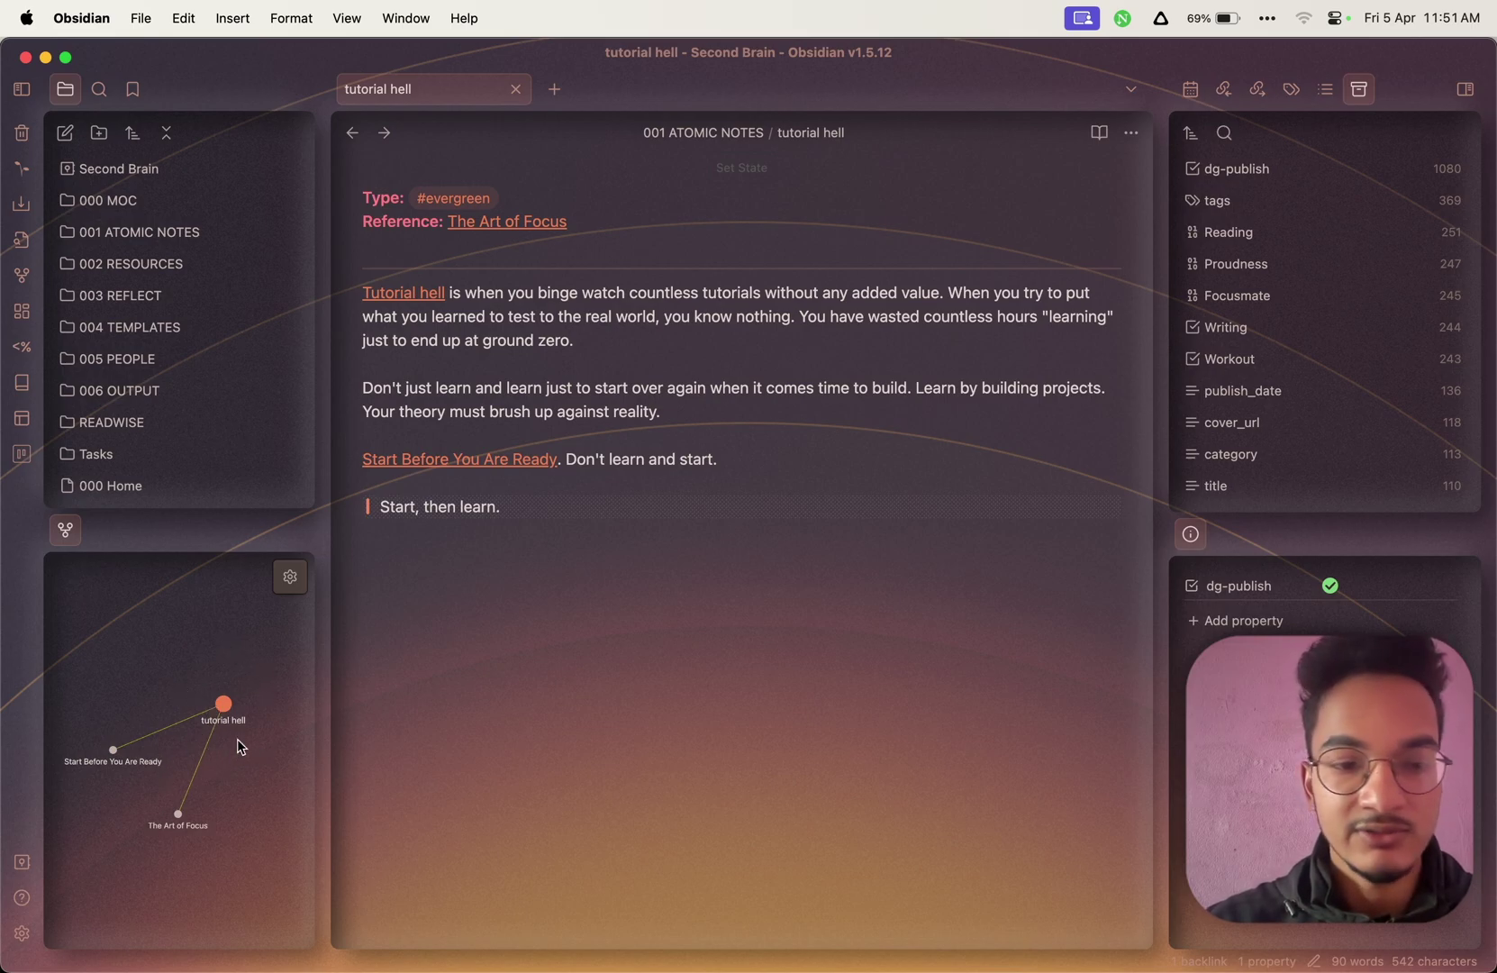
click(179, 818)
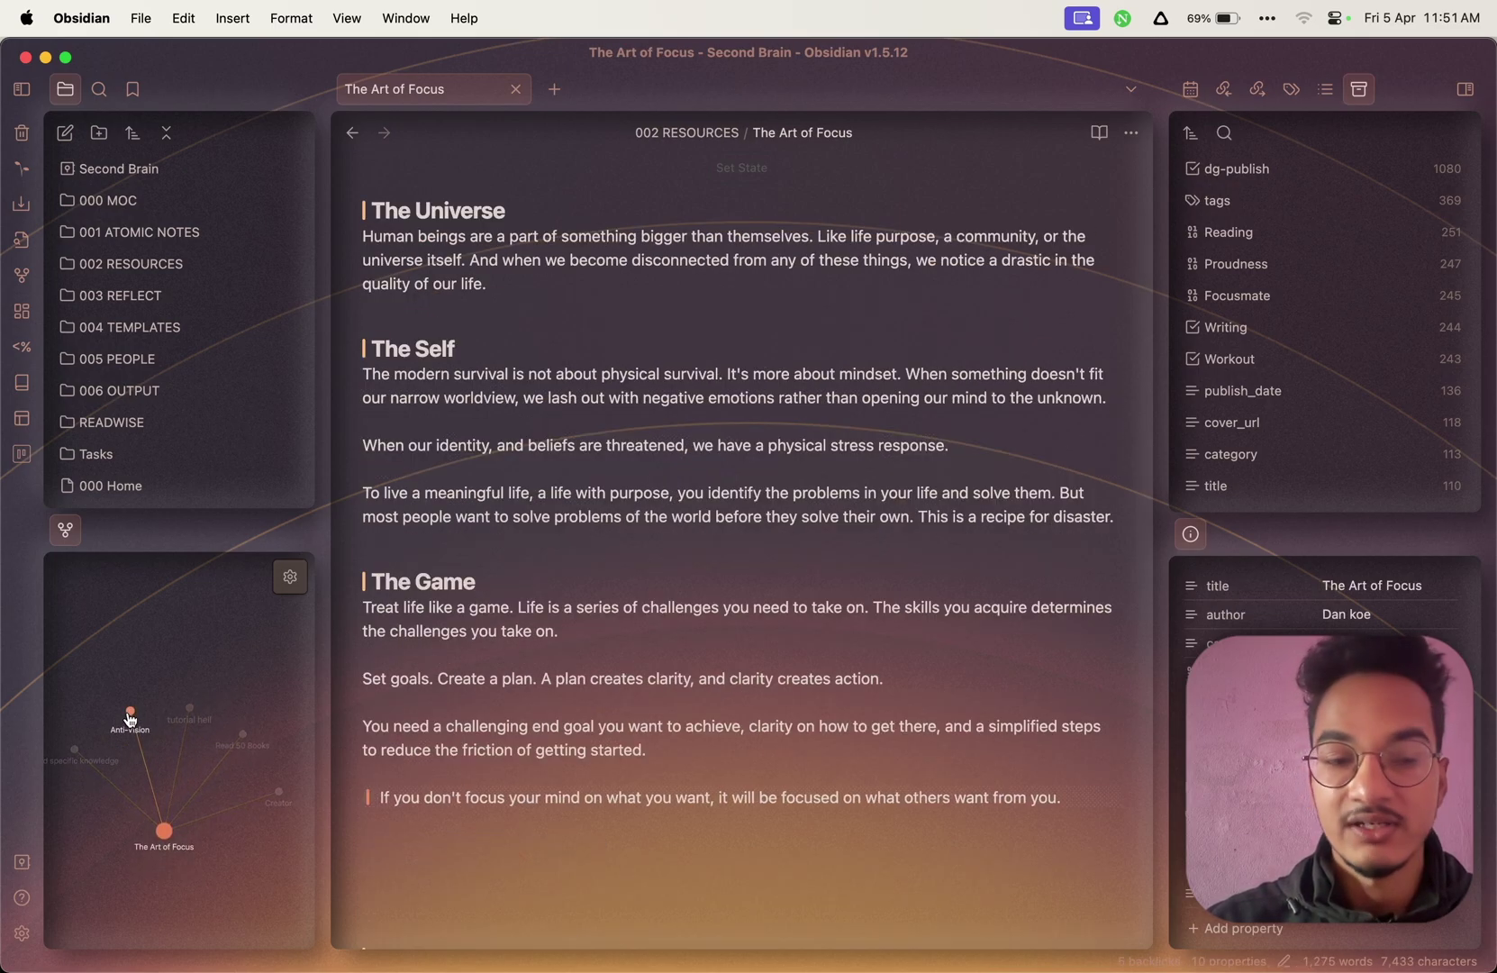
click(131, 713)
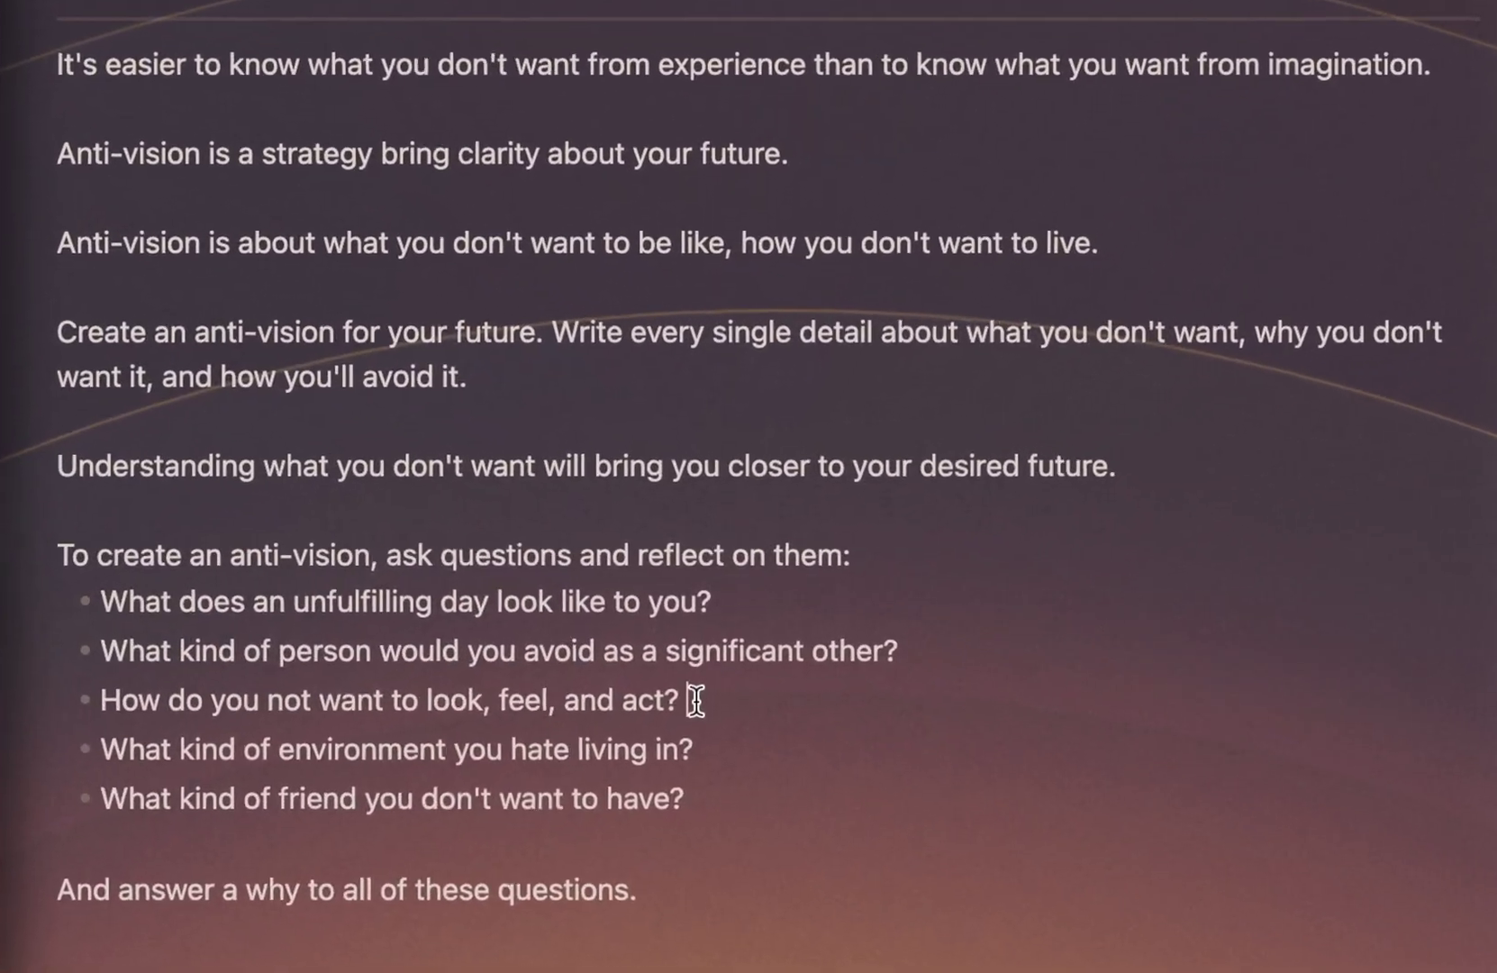
Insert "This something" with four simultaneous cursors at different lines of the Anti-Vision note.
click(695, 700)
text(T)
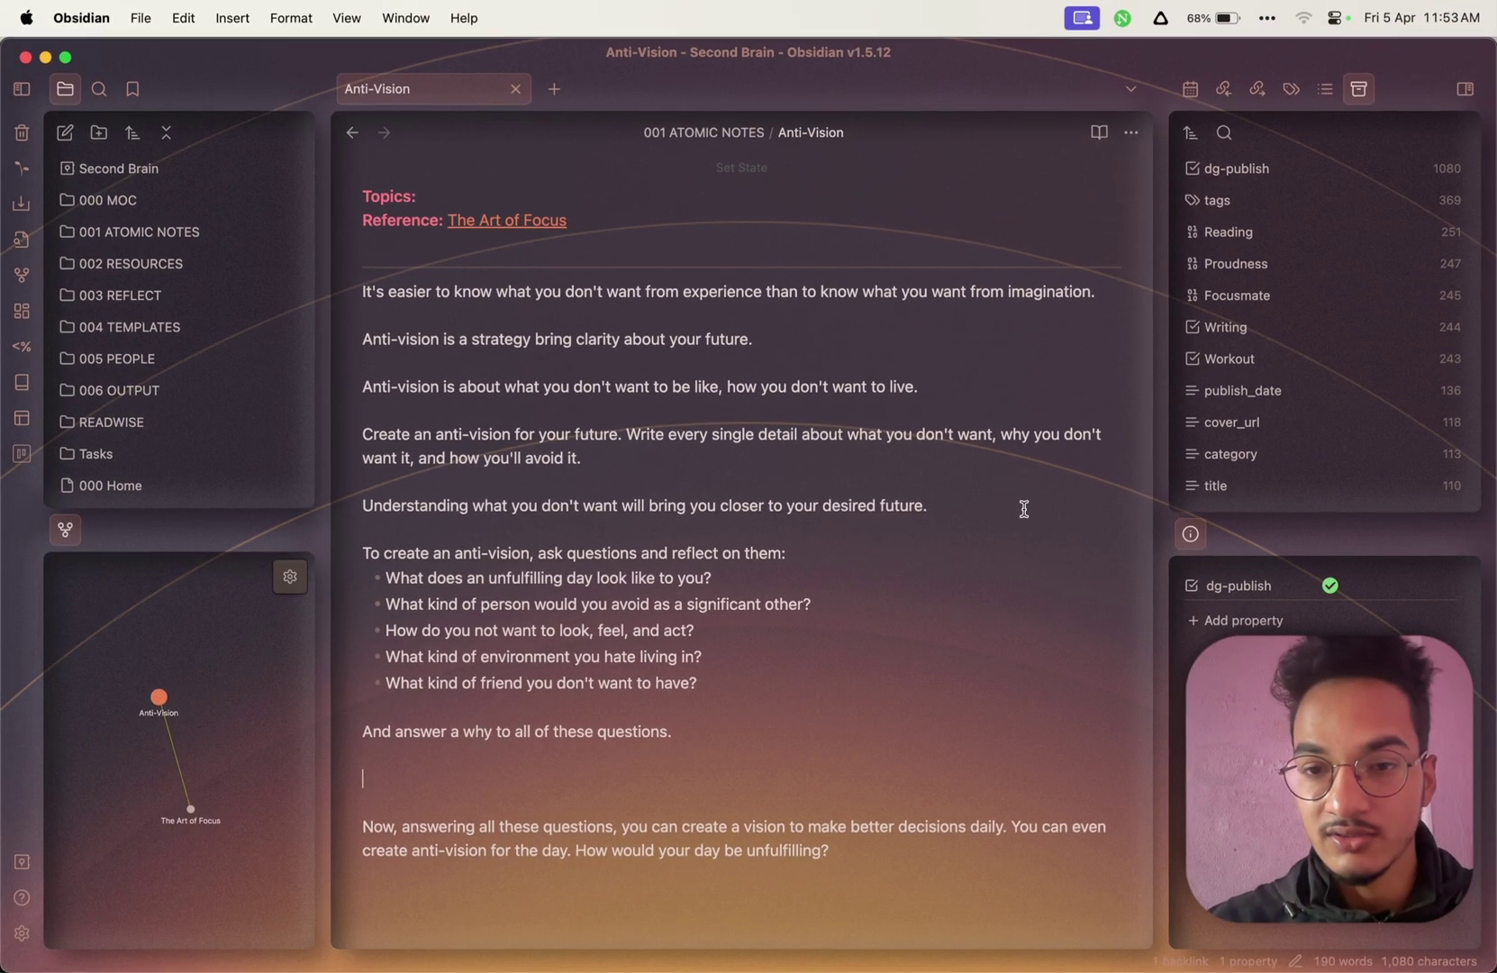
click(1313, 472)
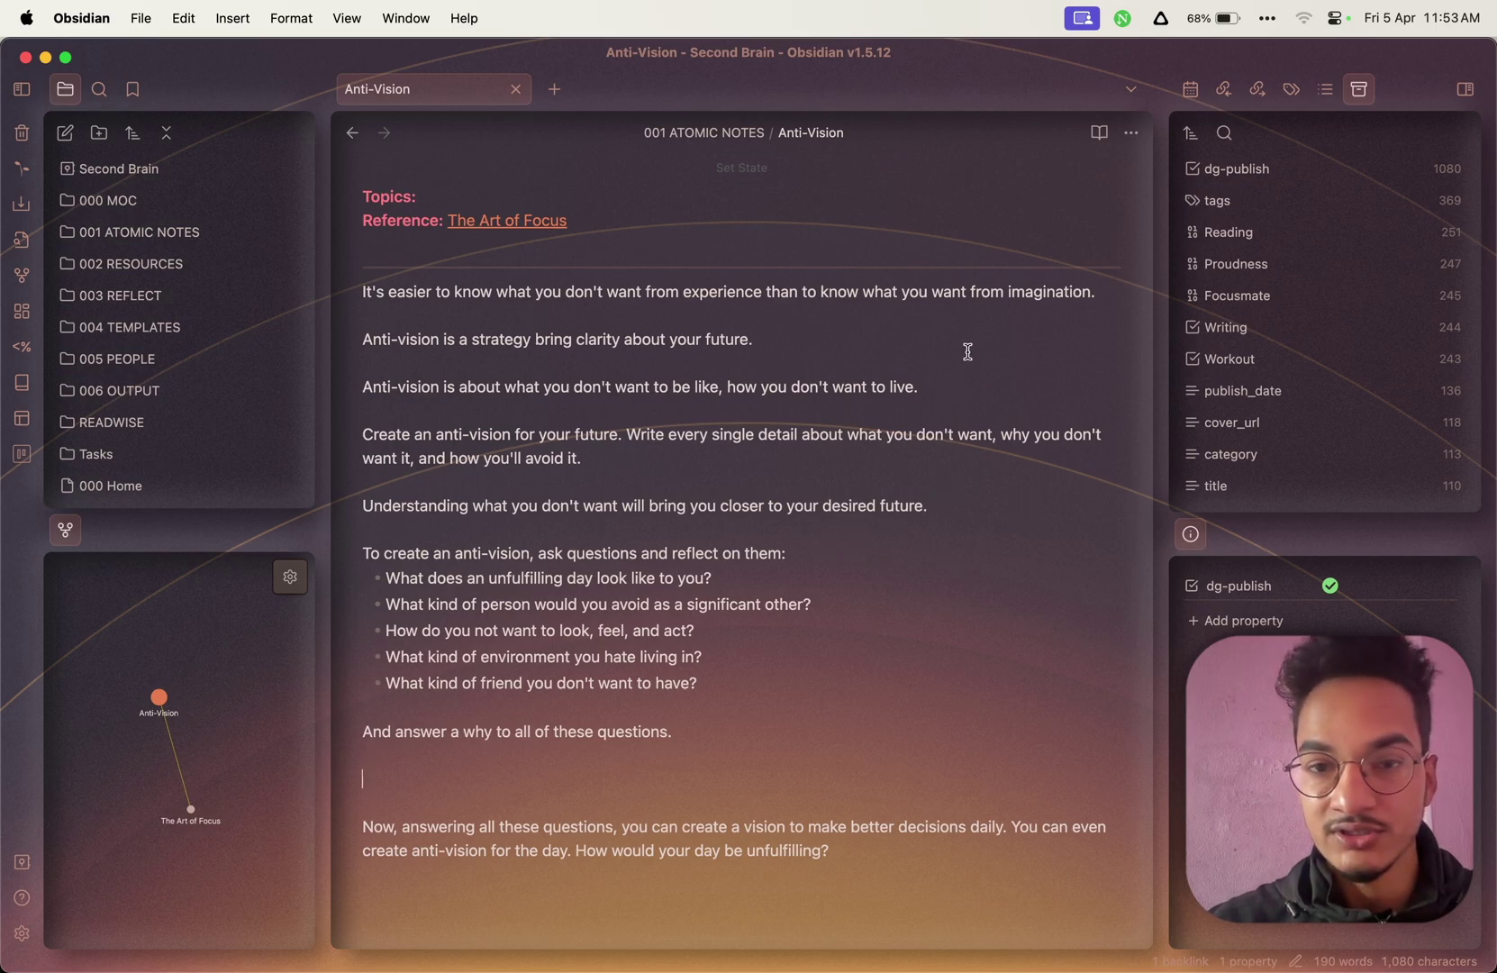
click(1022, 400)
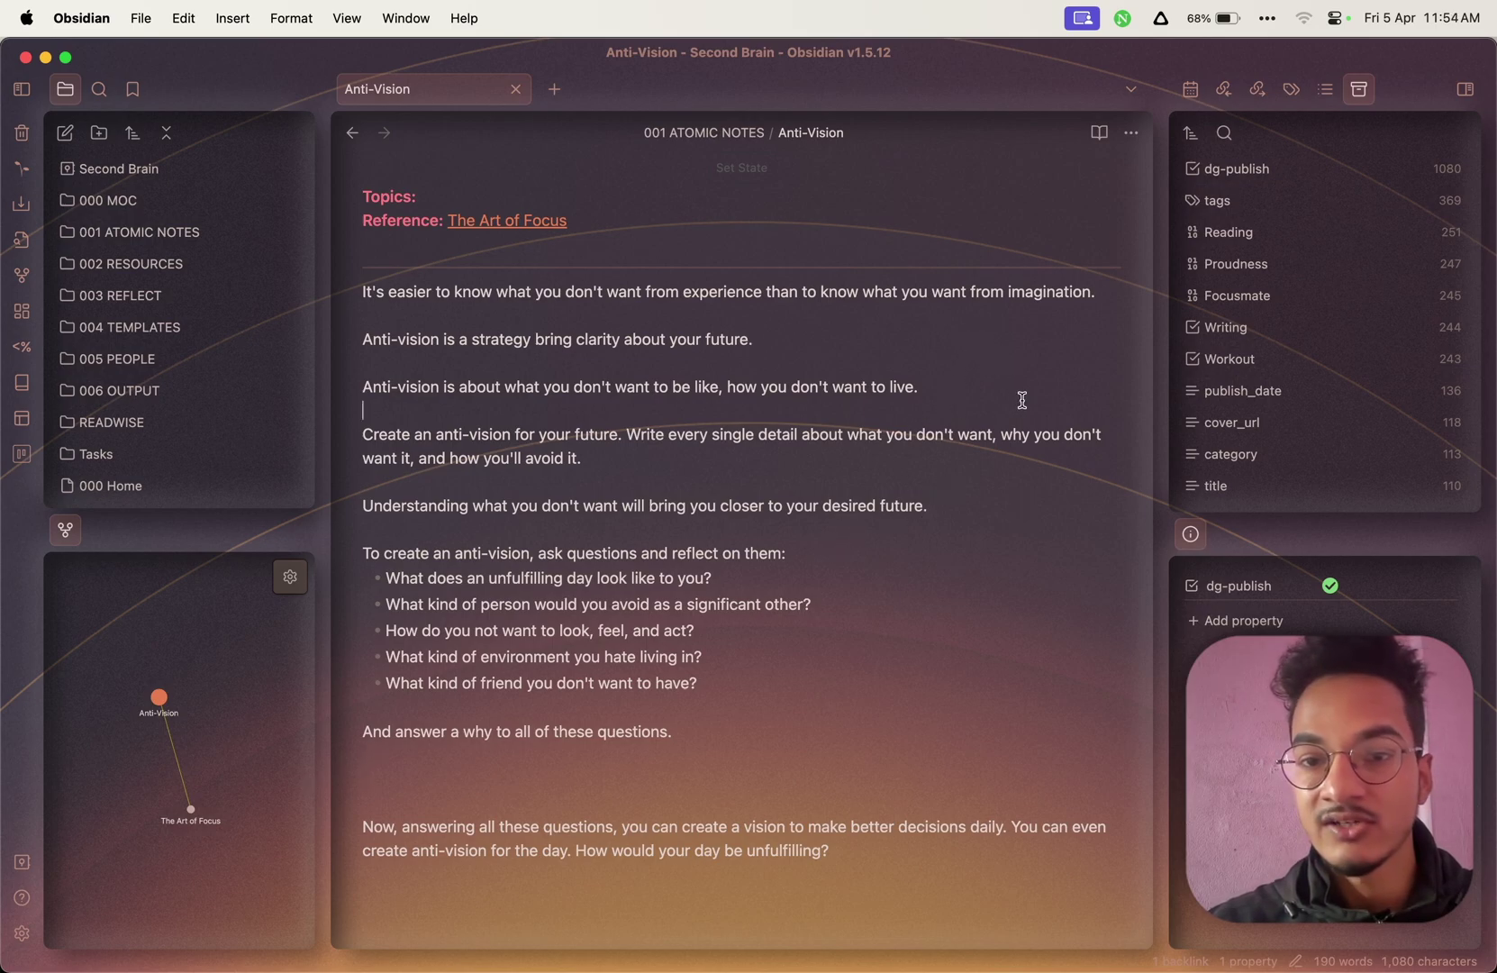
text(This something)
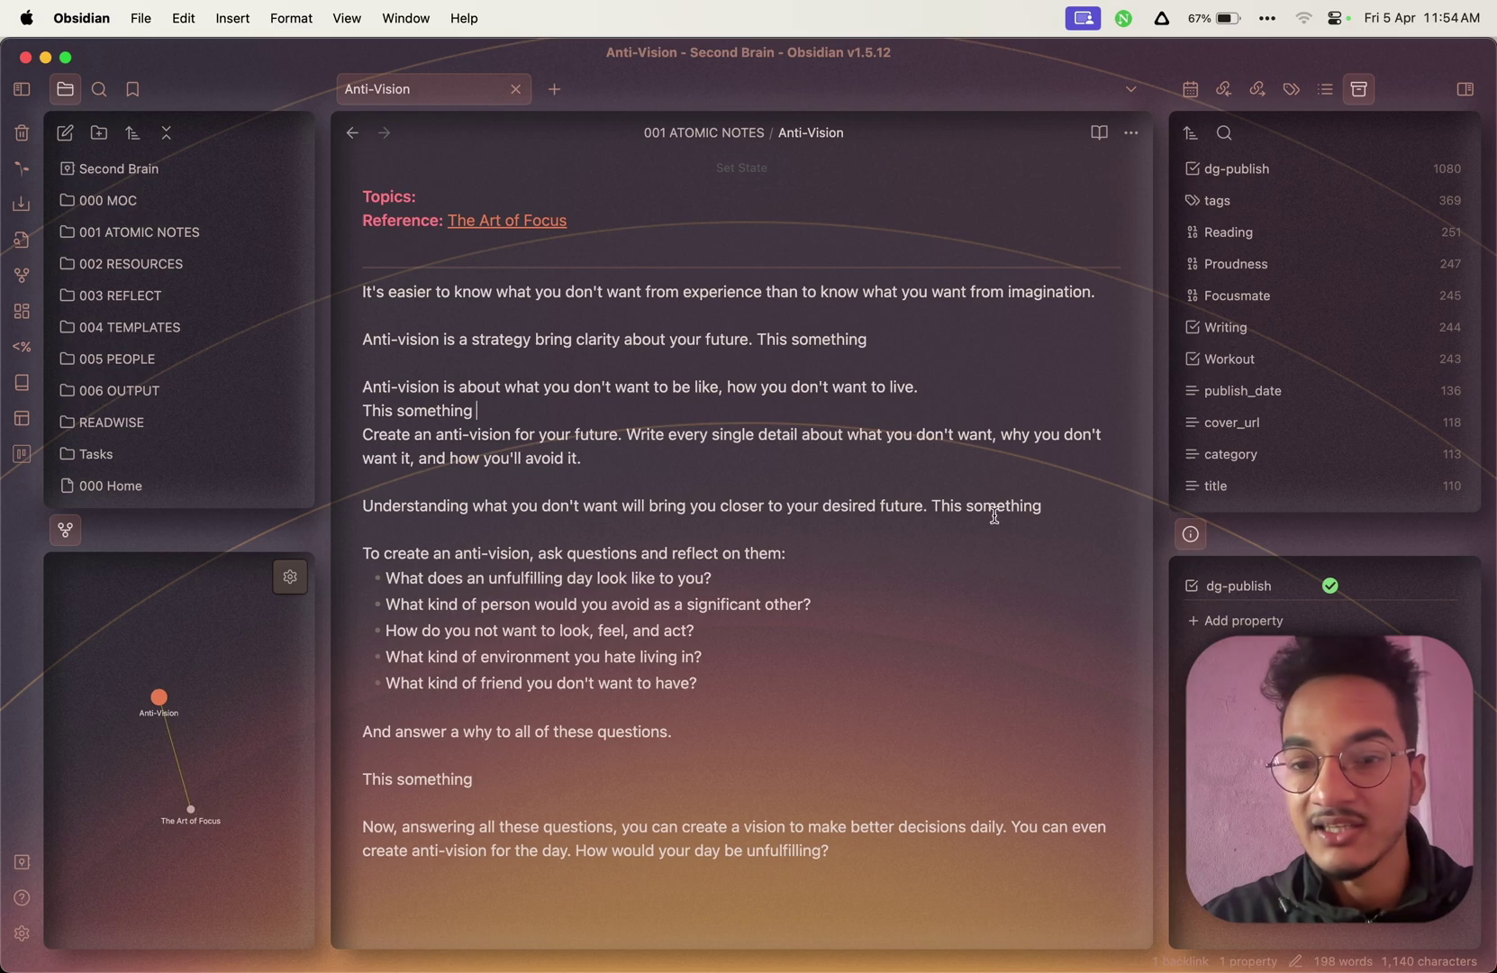
Delete the inserted "This something" text from all four cursor places at once.
key(BackSpace)
key(BackSpace)
key(BackSpace)
key(BackSpace)
key(BackSpace)
key(BackSpace)
key(BackSpace)
key(BackSpace)
key(BackSpace)
key(BackSpace)
key(BackSpace)
key(BackSpace)
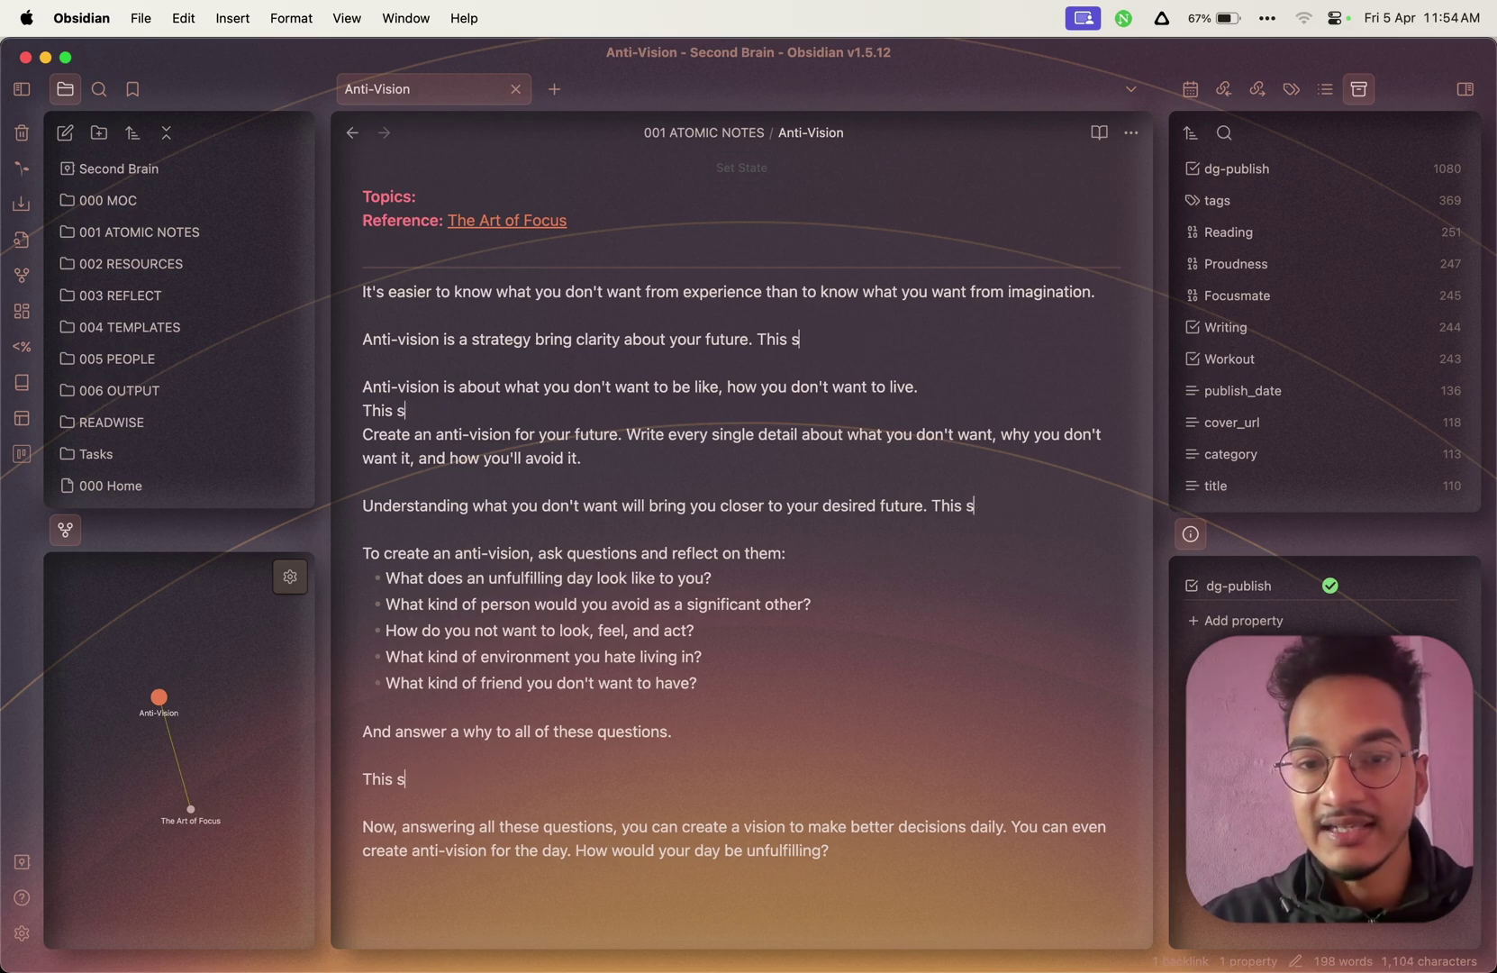
key(BackSpace)
key(BackSpace)
key(BackSpace)
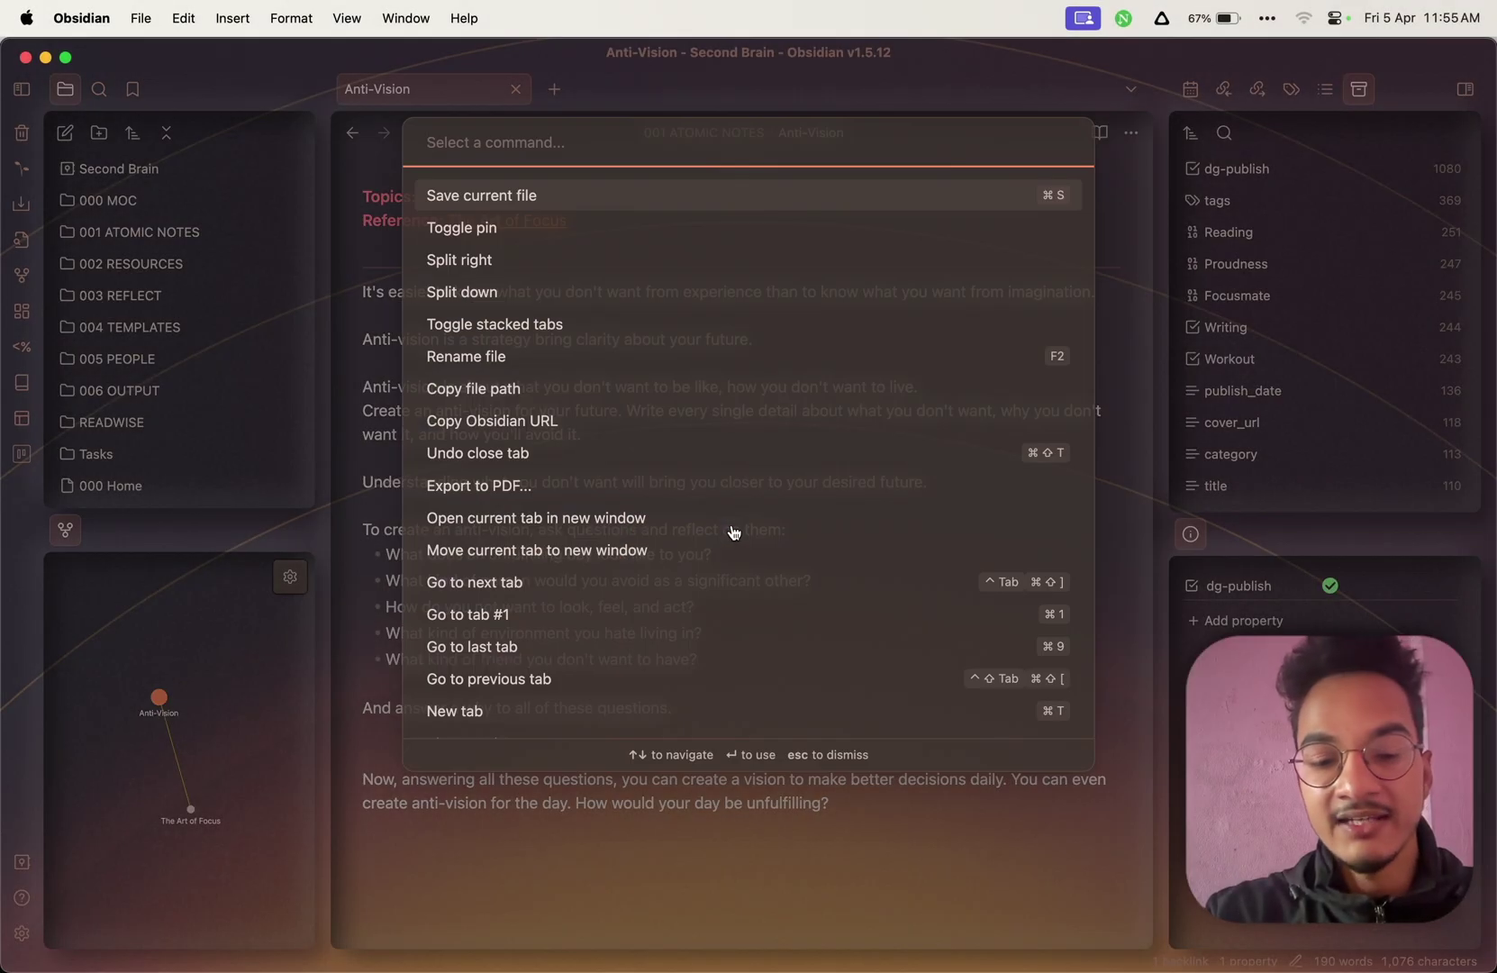
Pin the Anti-Vision note with the Toggle pin command and unpin it again.
text(tog)
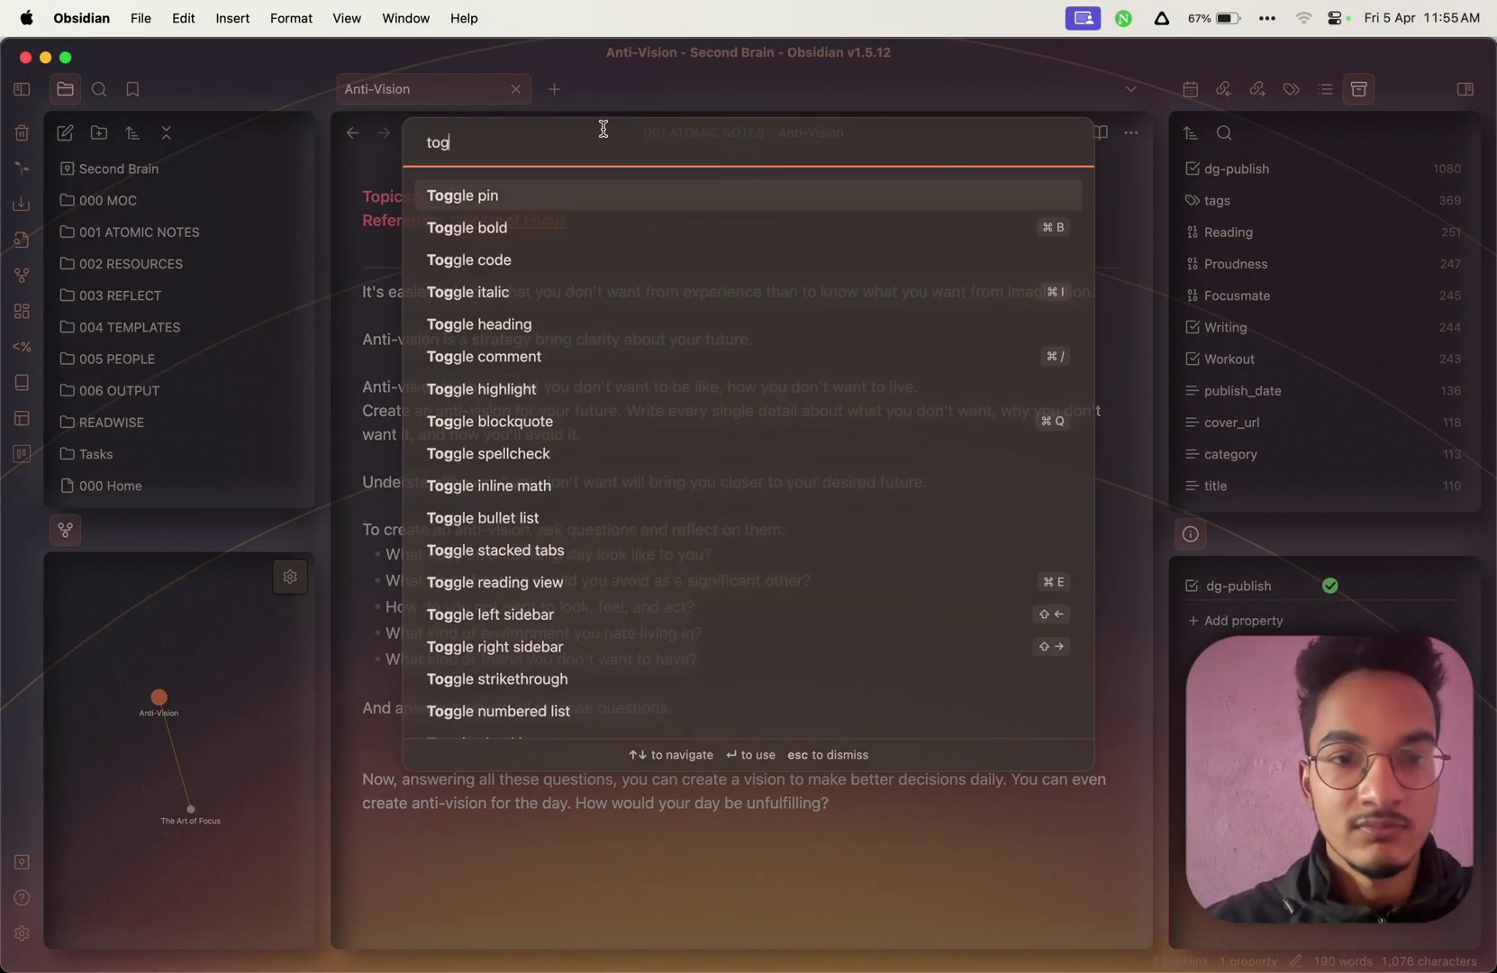
click(536, 193)
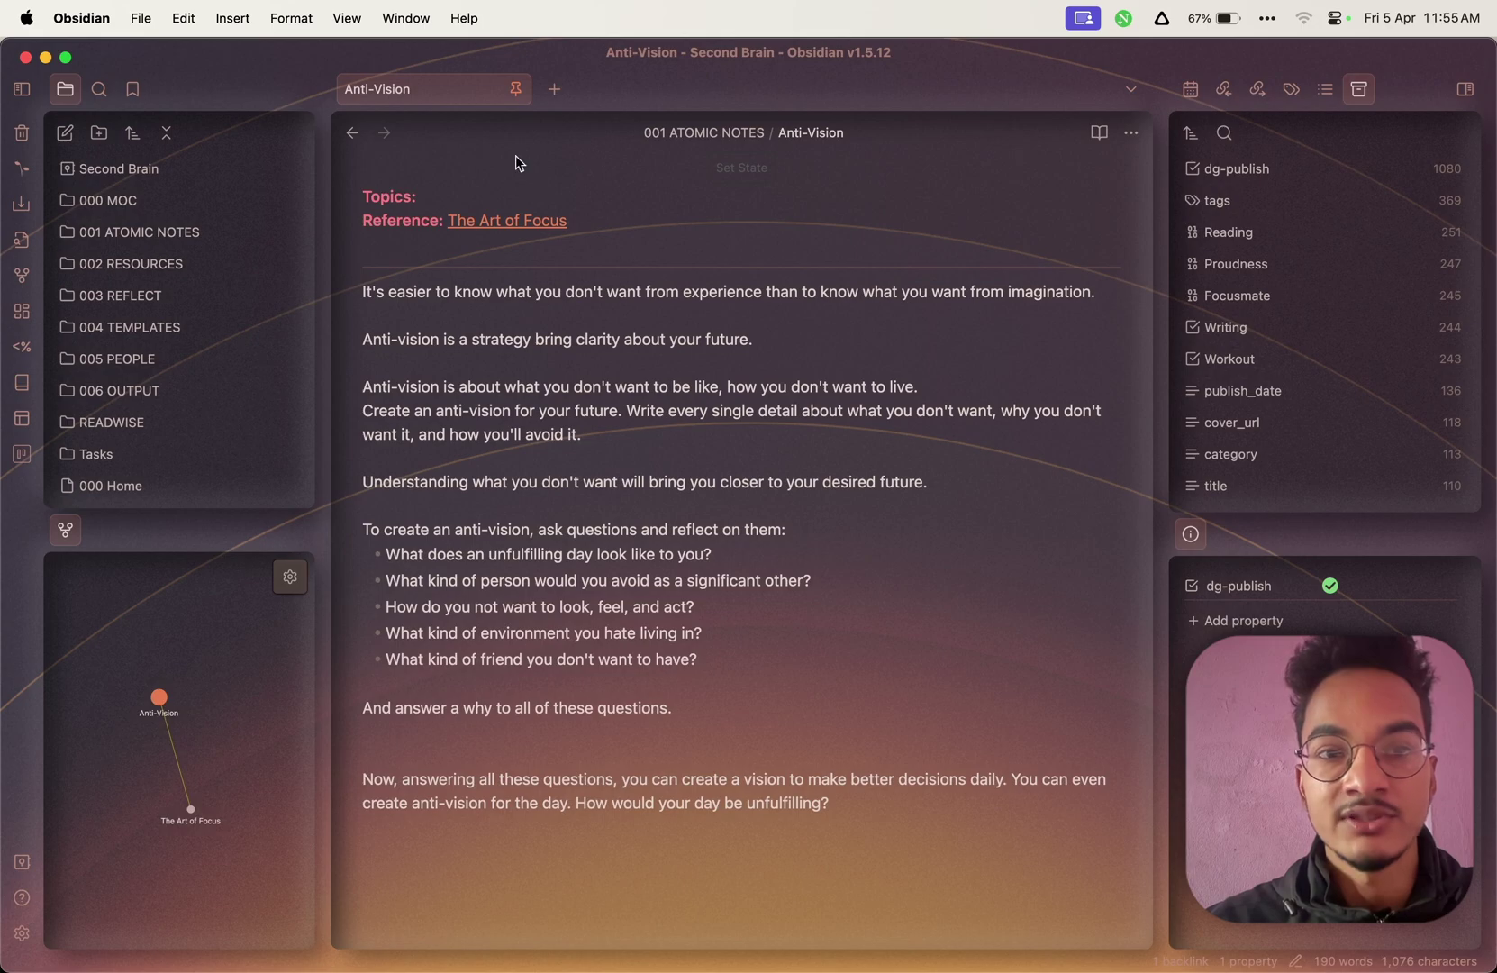
right_click(501, 96)
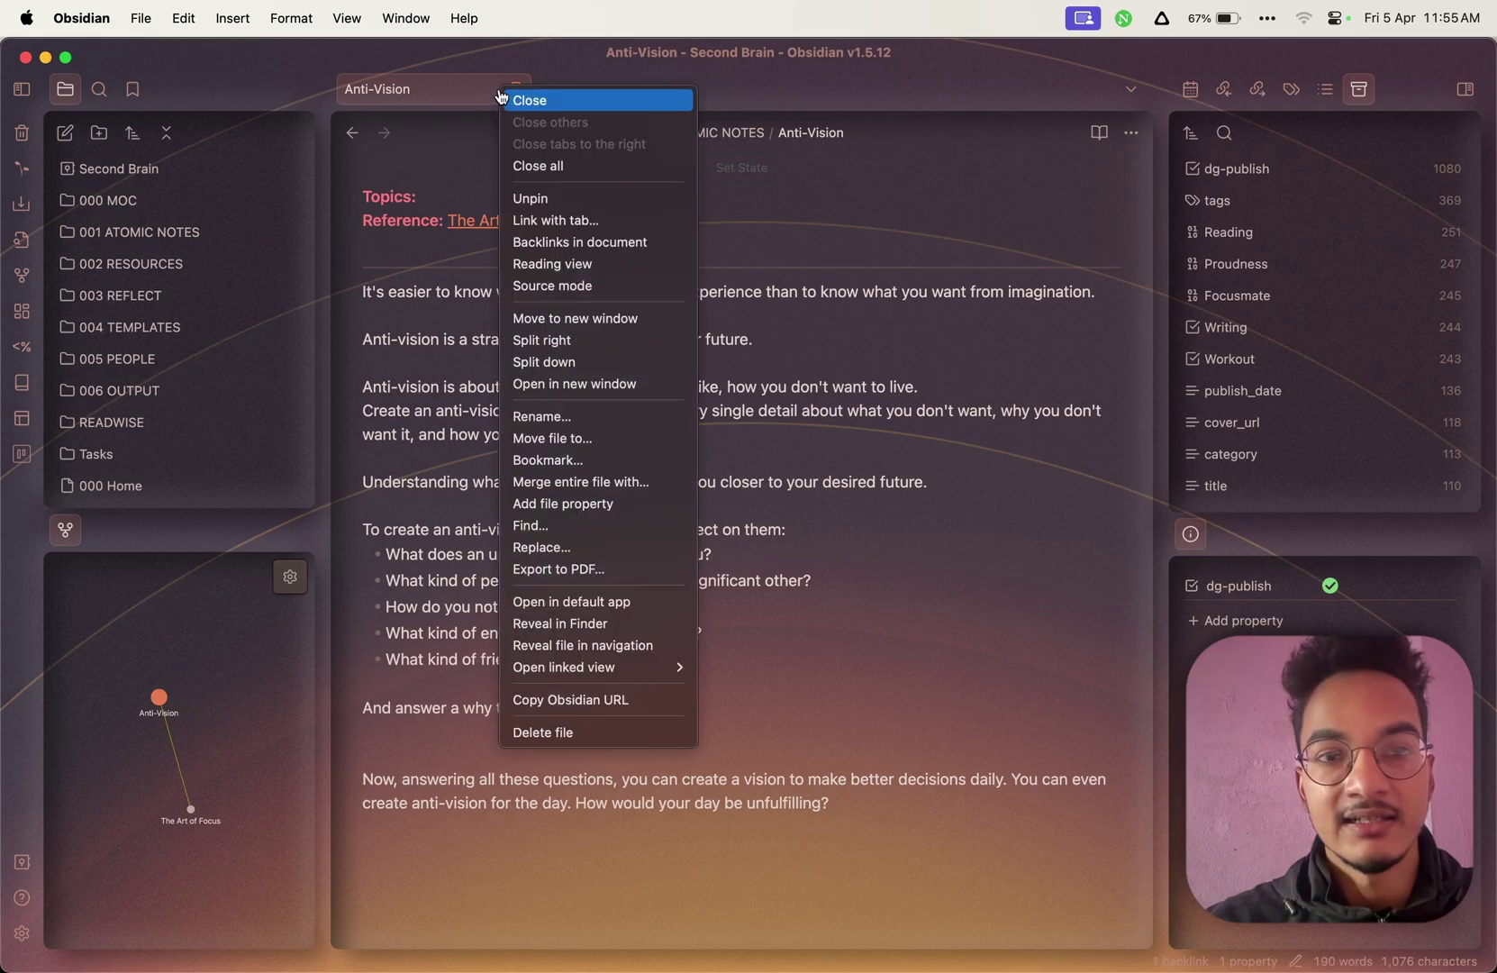
click(522, 198)
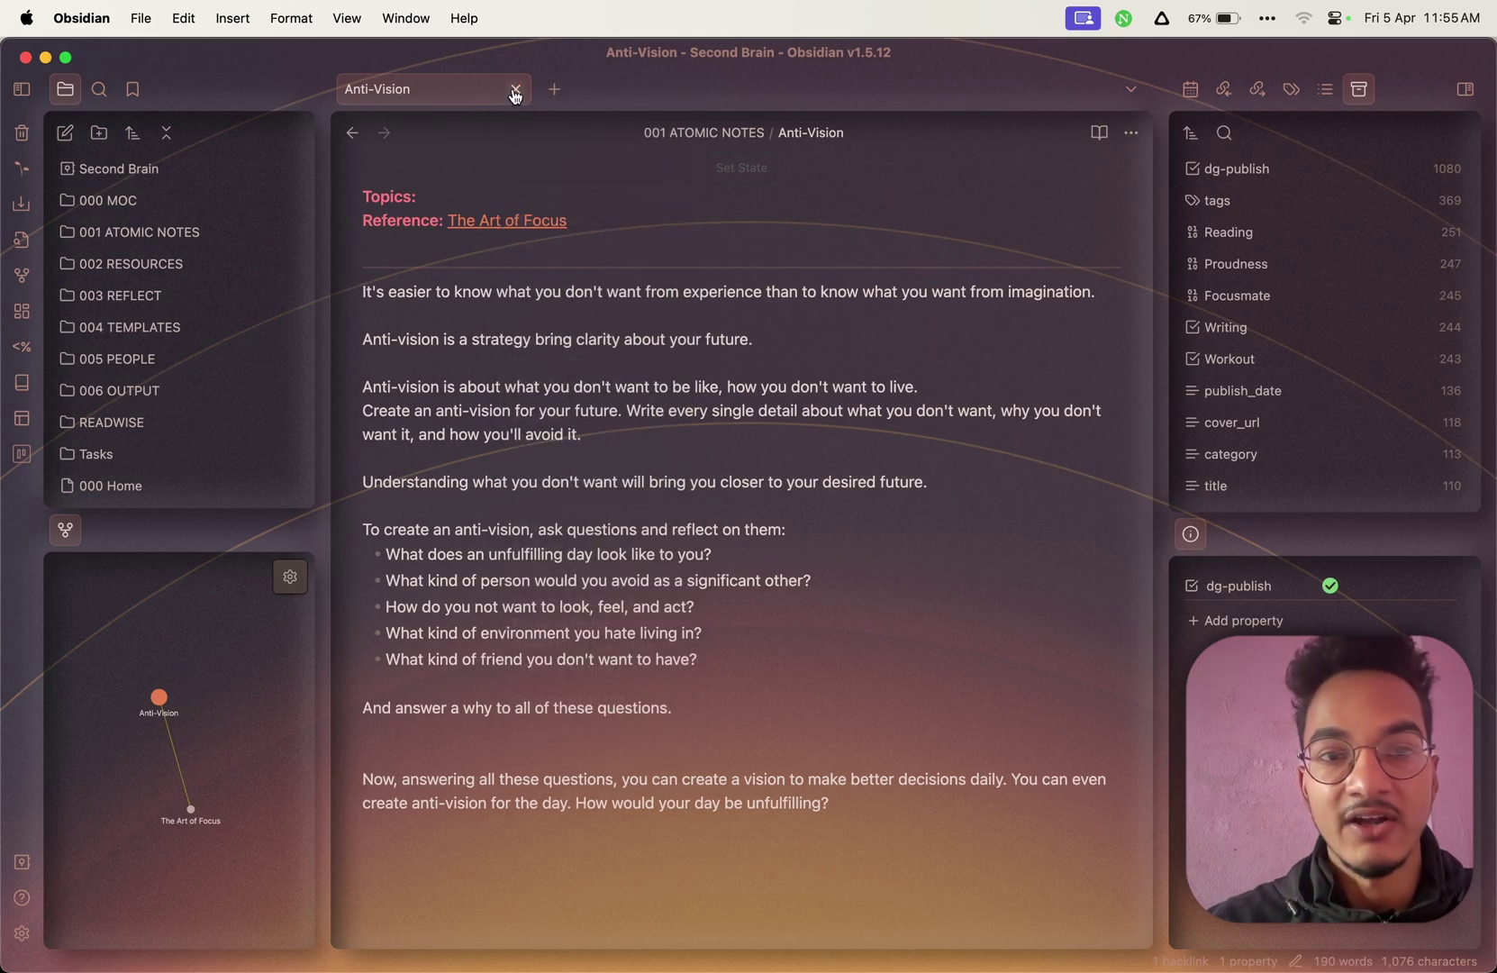
Pin the Anti-Vision note and follow its reference link to The Art of Focus.
right_click(464, 89)
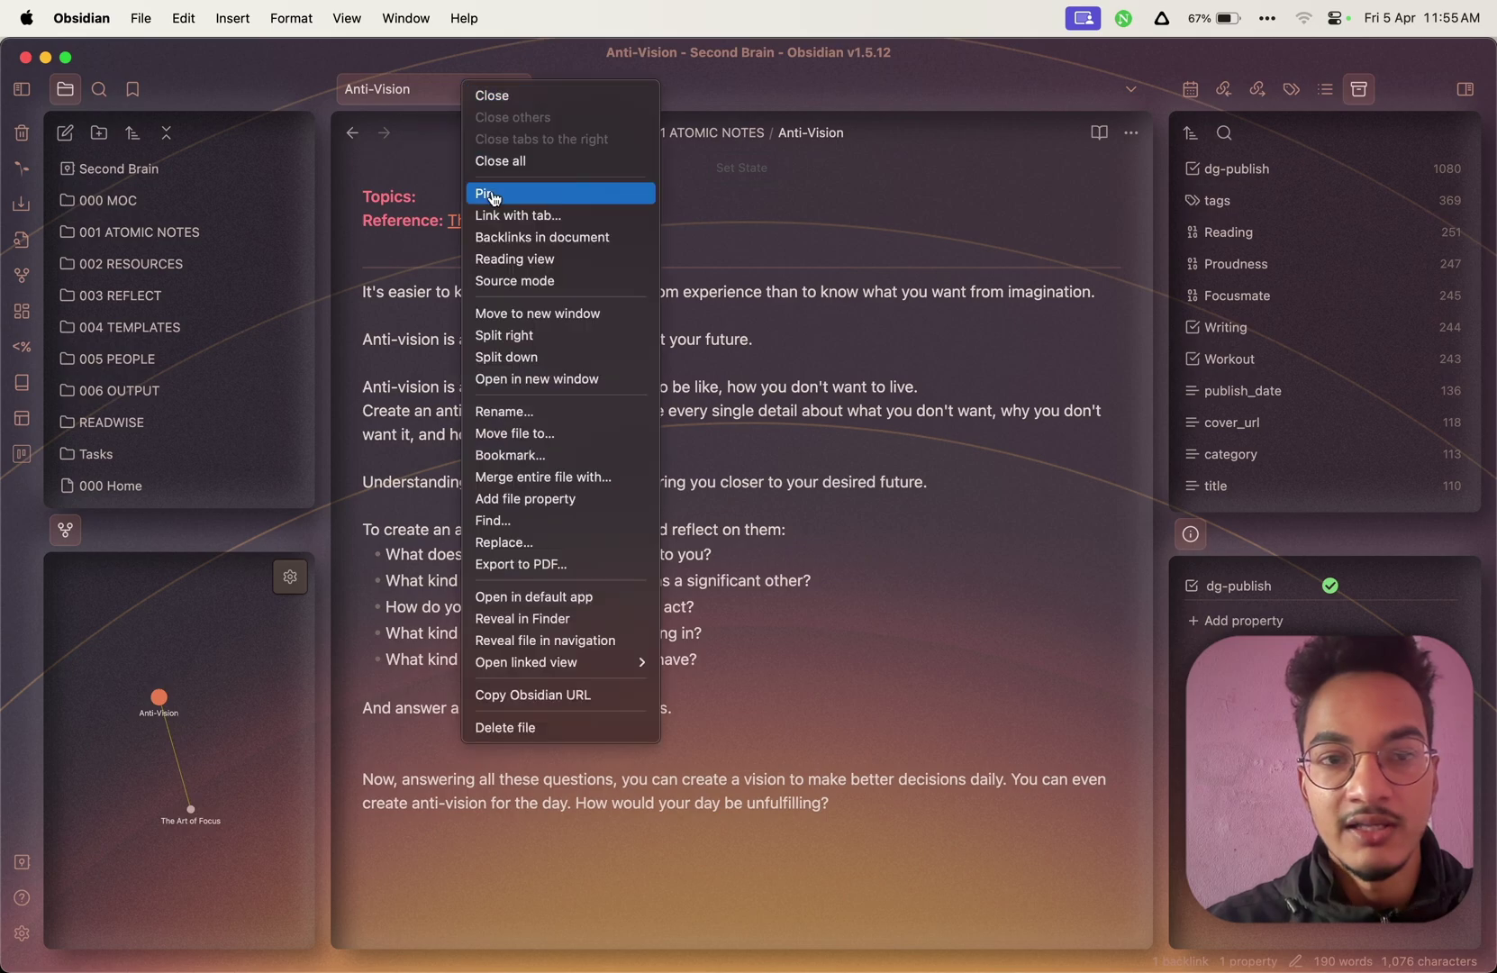
click(556, 196)
click(550, 225)
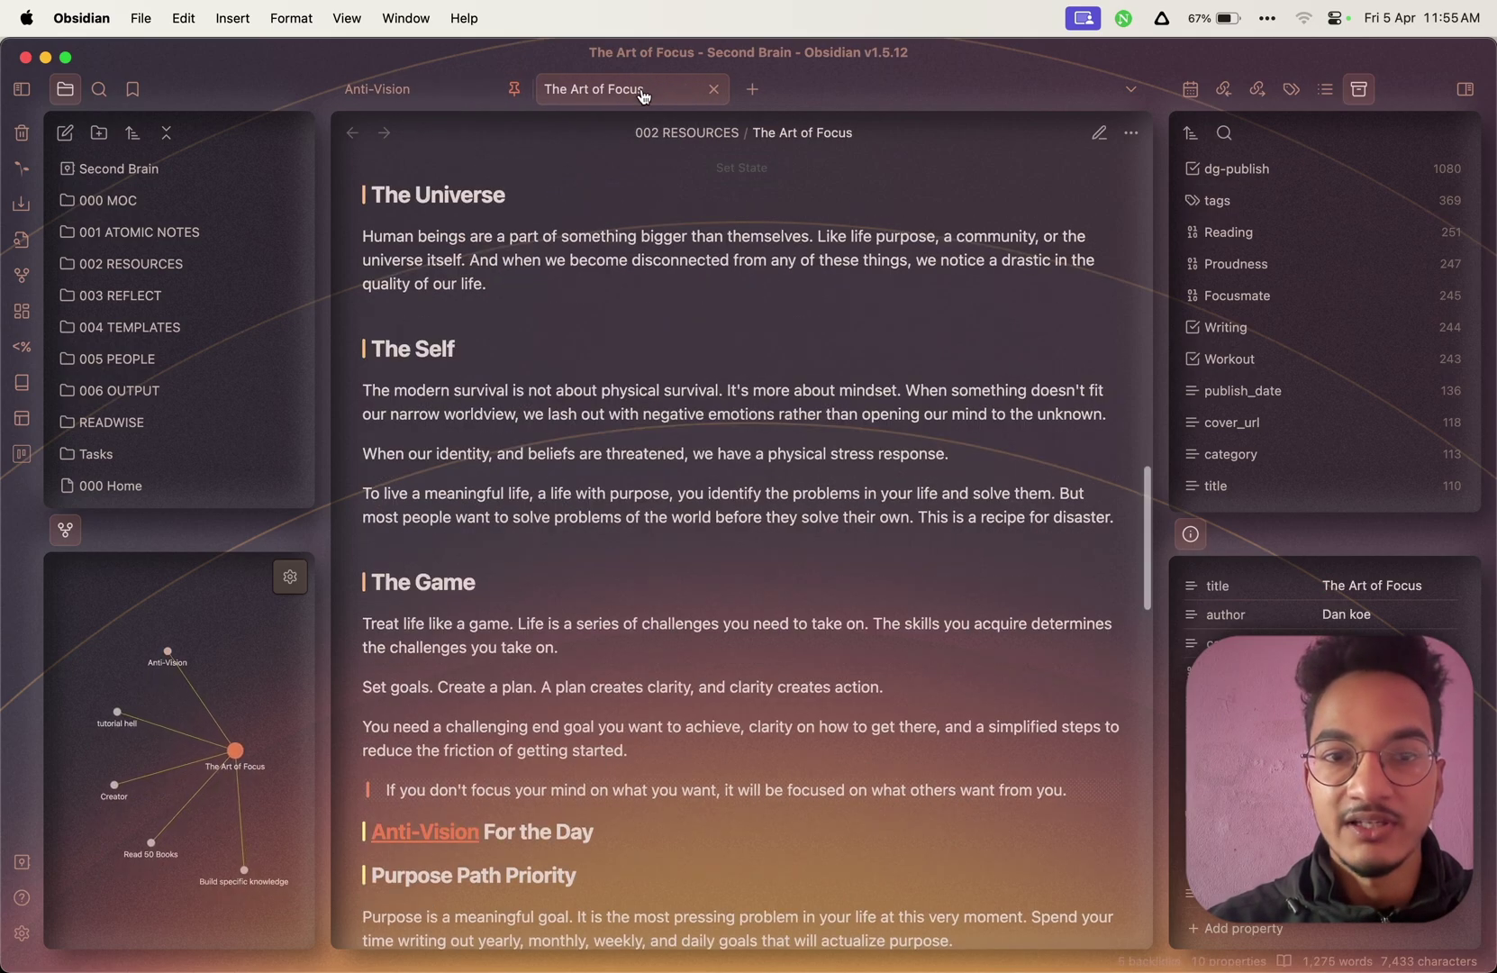
Unpin the Anti-Vision note and open its The Art of Focus reference in place of it, without the extra copy.
click(713, 89)
click(517, 90)
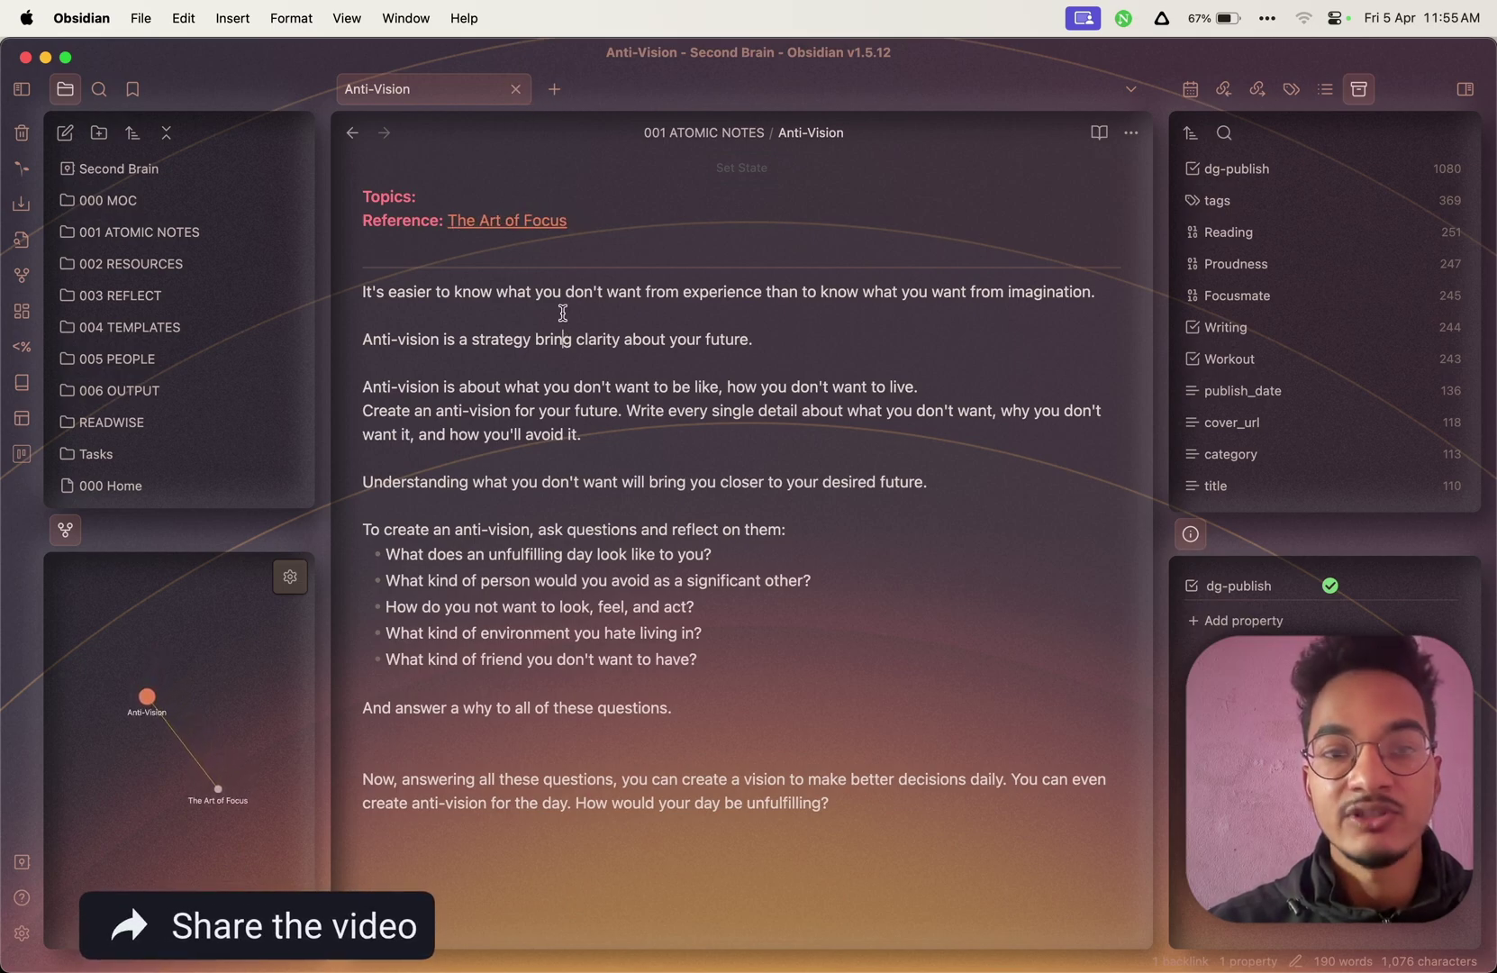
click(536, 223)
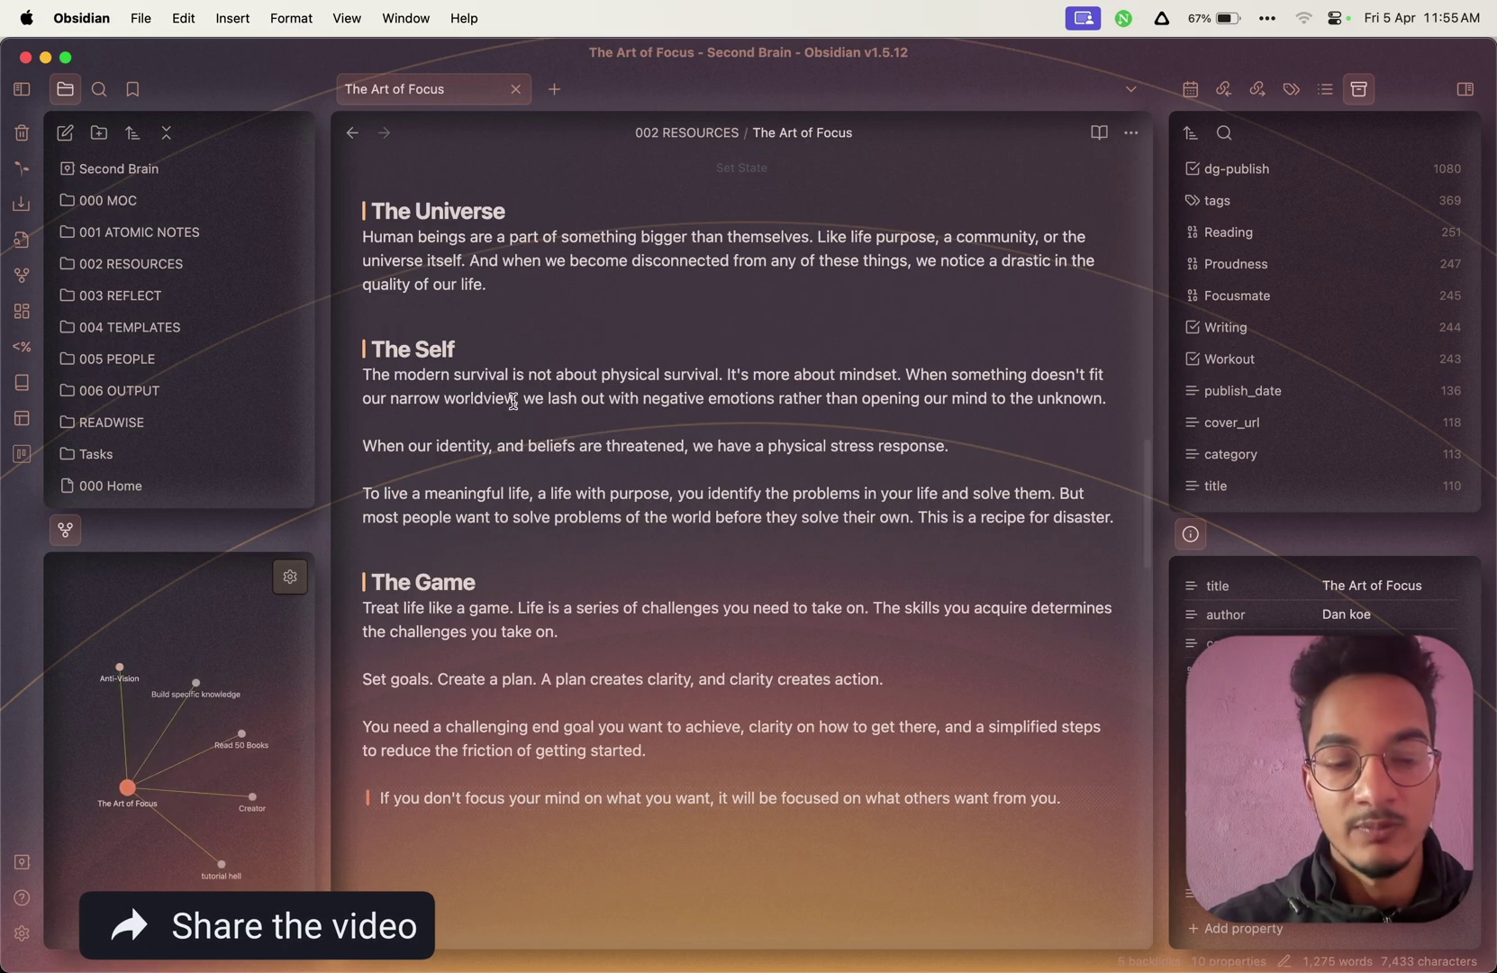
Pin The Art of Focus and open the Read 50 Books note from the local graph.
right_click(462, 98)
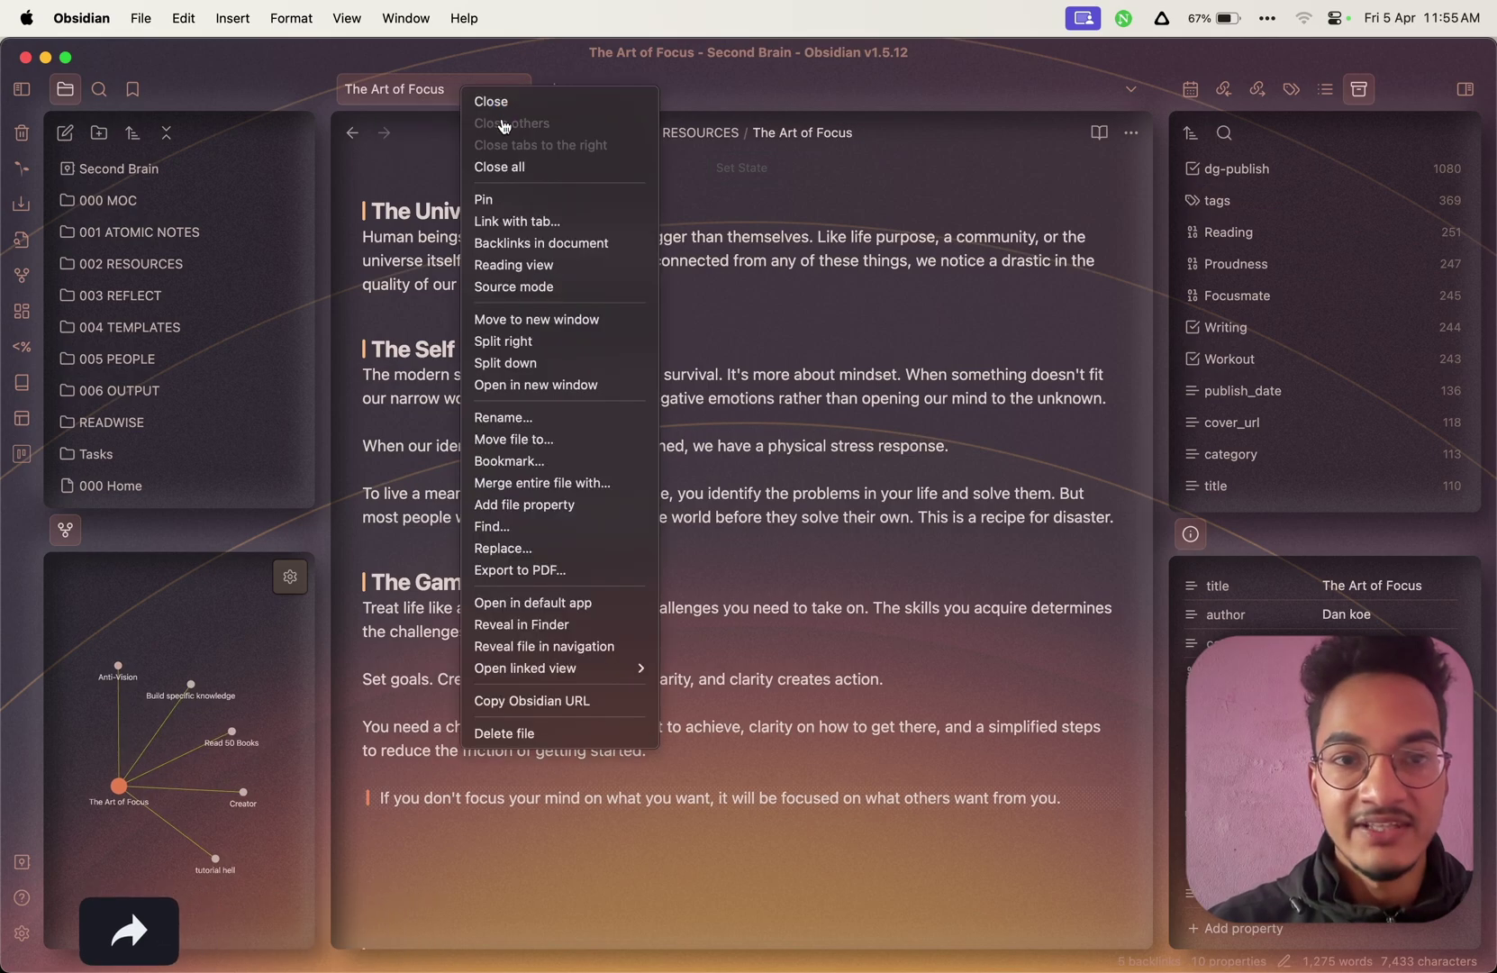
click(520, 199)
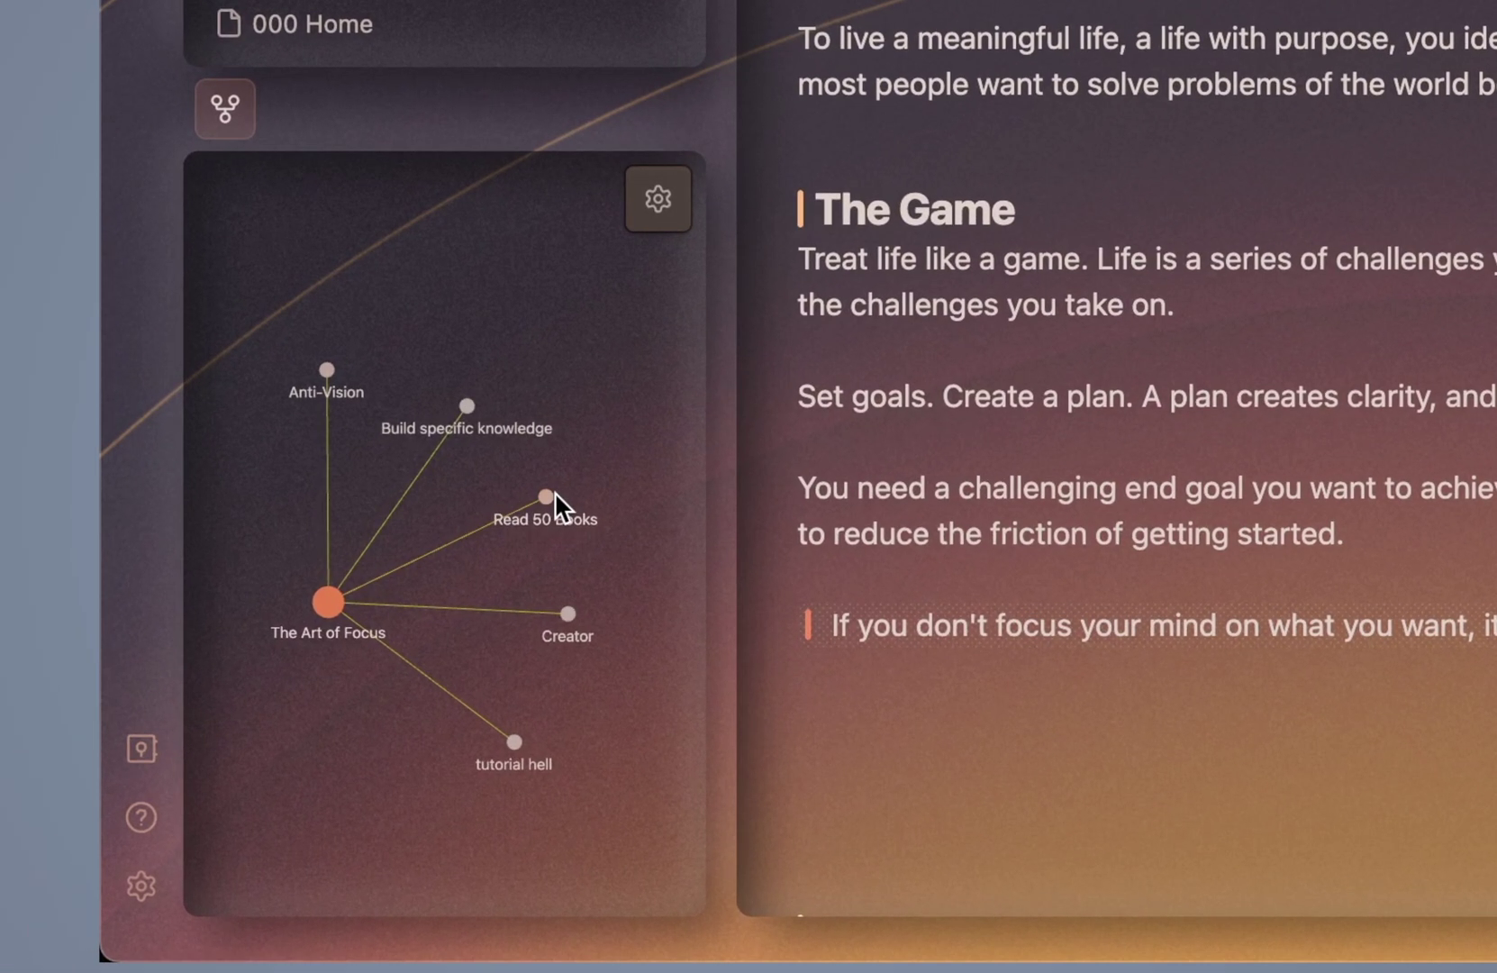
click(412, 595)
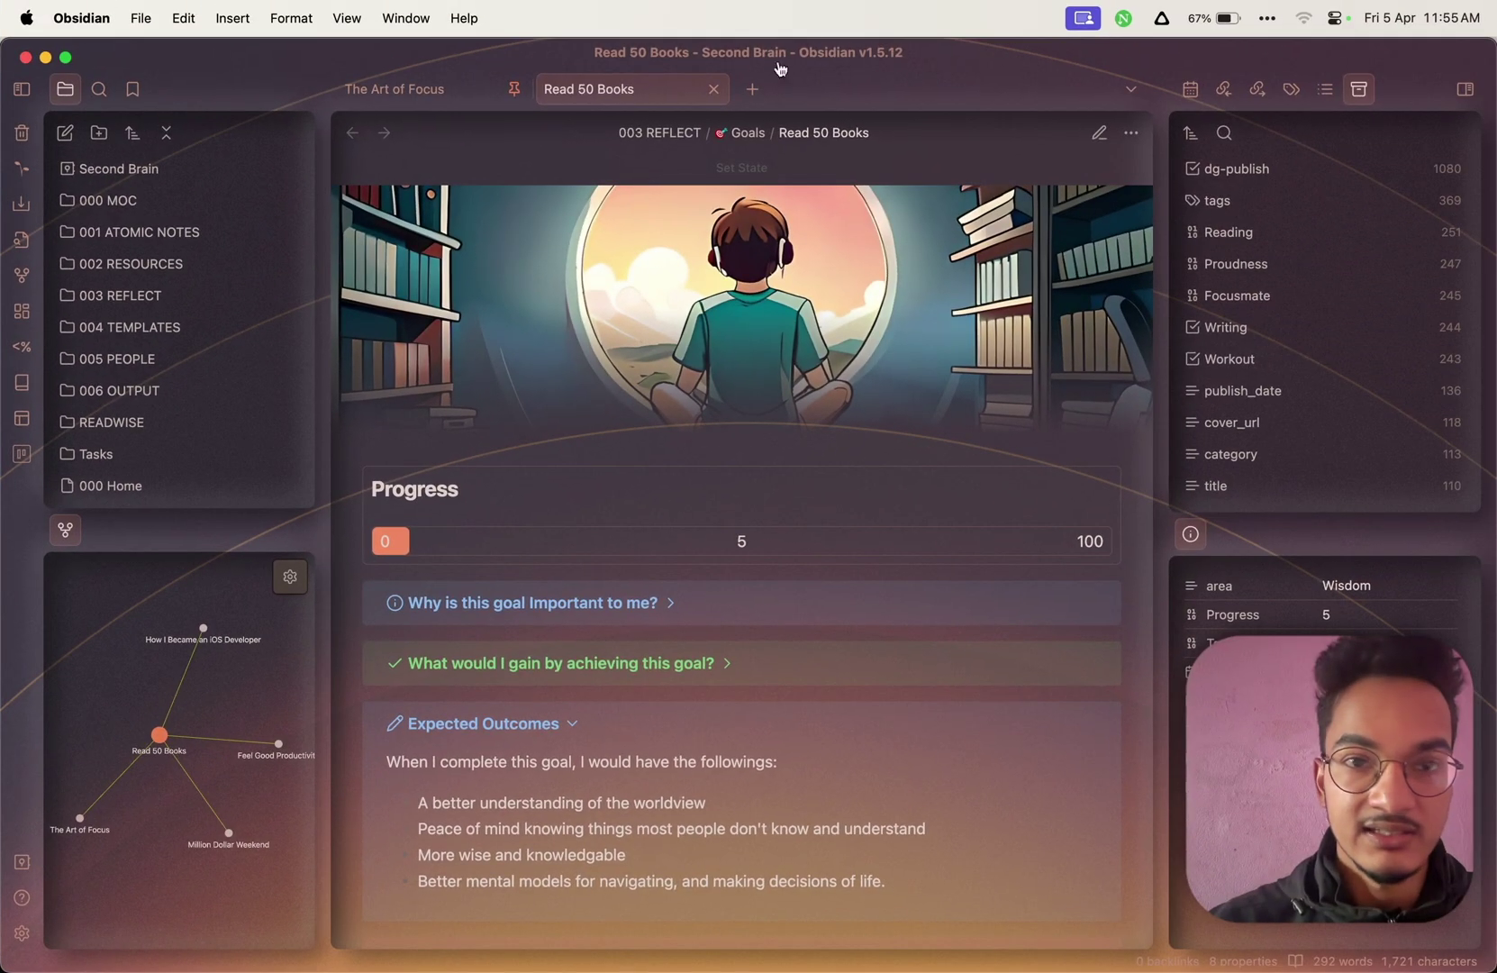
Return to The Art of Focus, unpin it and open Read 50 Books from the local graph in its place.
click(224, 687)
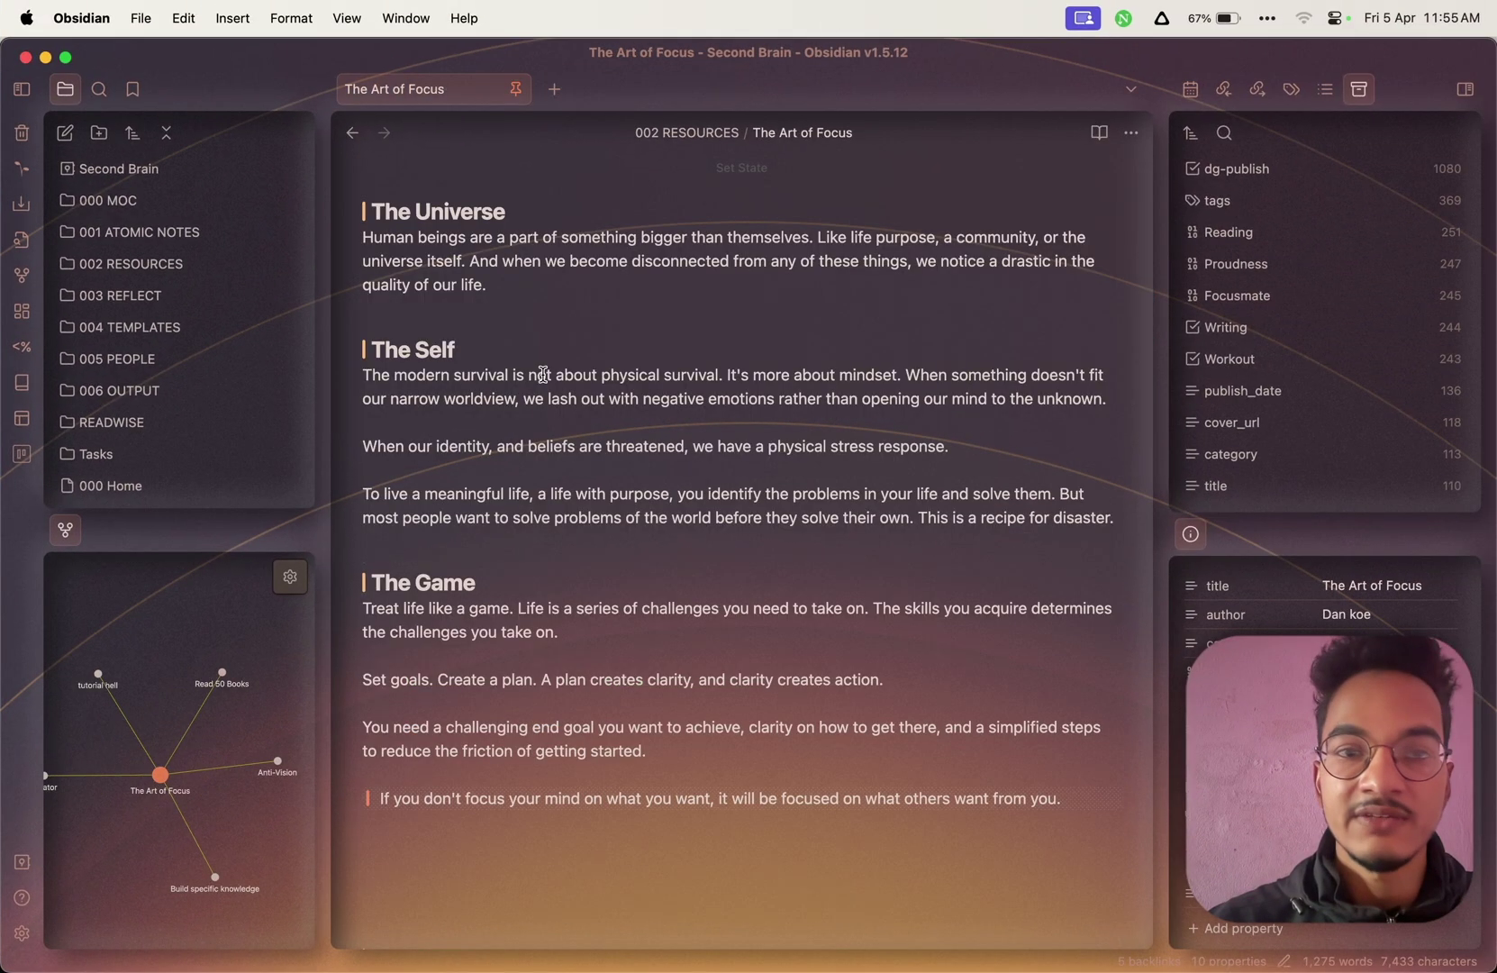
click(516, 89)
click(222, 672)
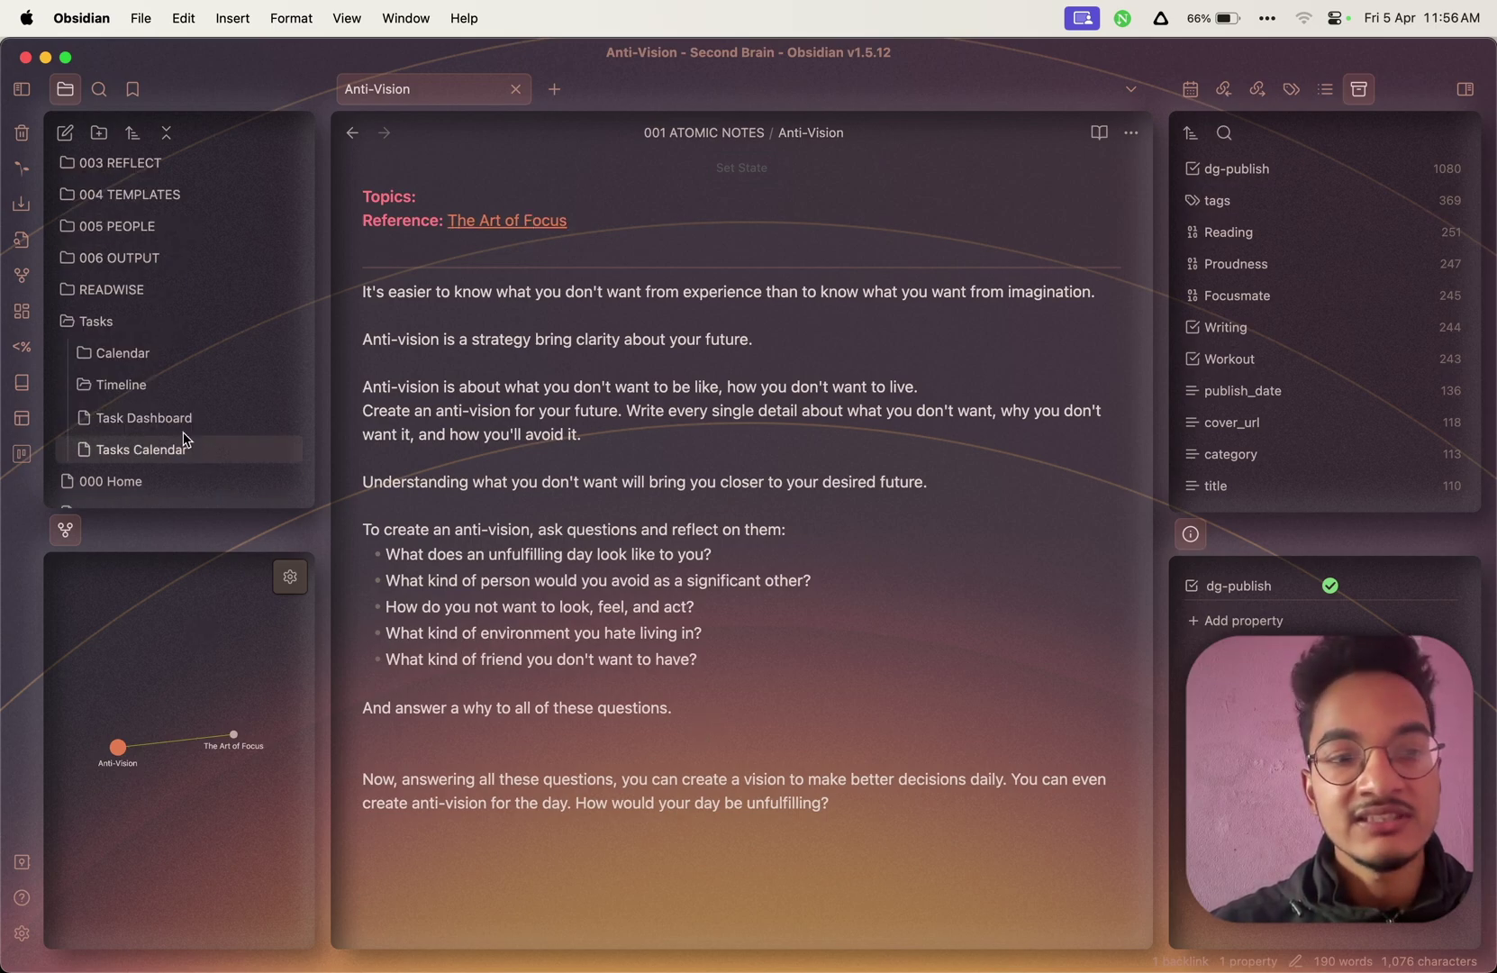
Dock the Task Dashboard note in the sidebar next to the file properties view and pin it there.
drag(173, 425, 1319, 553)
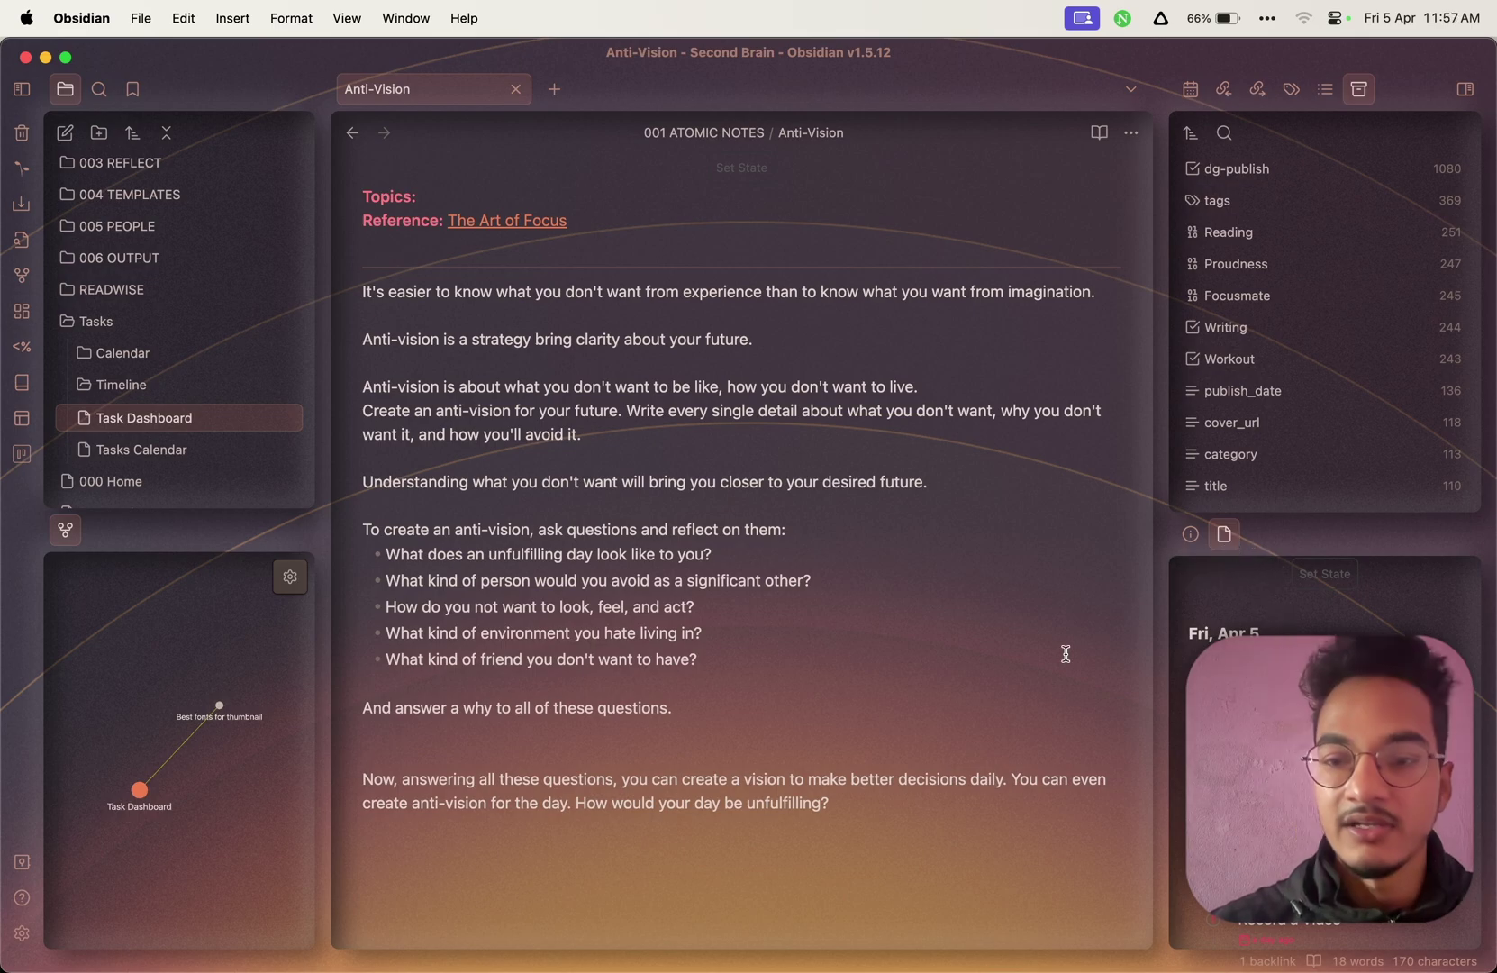
right_click(1228, 532)
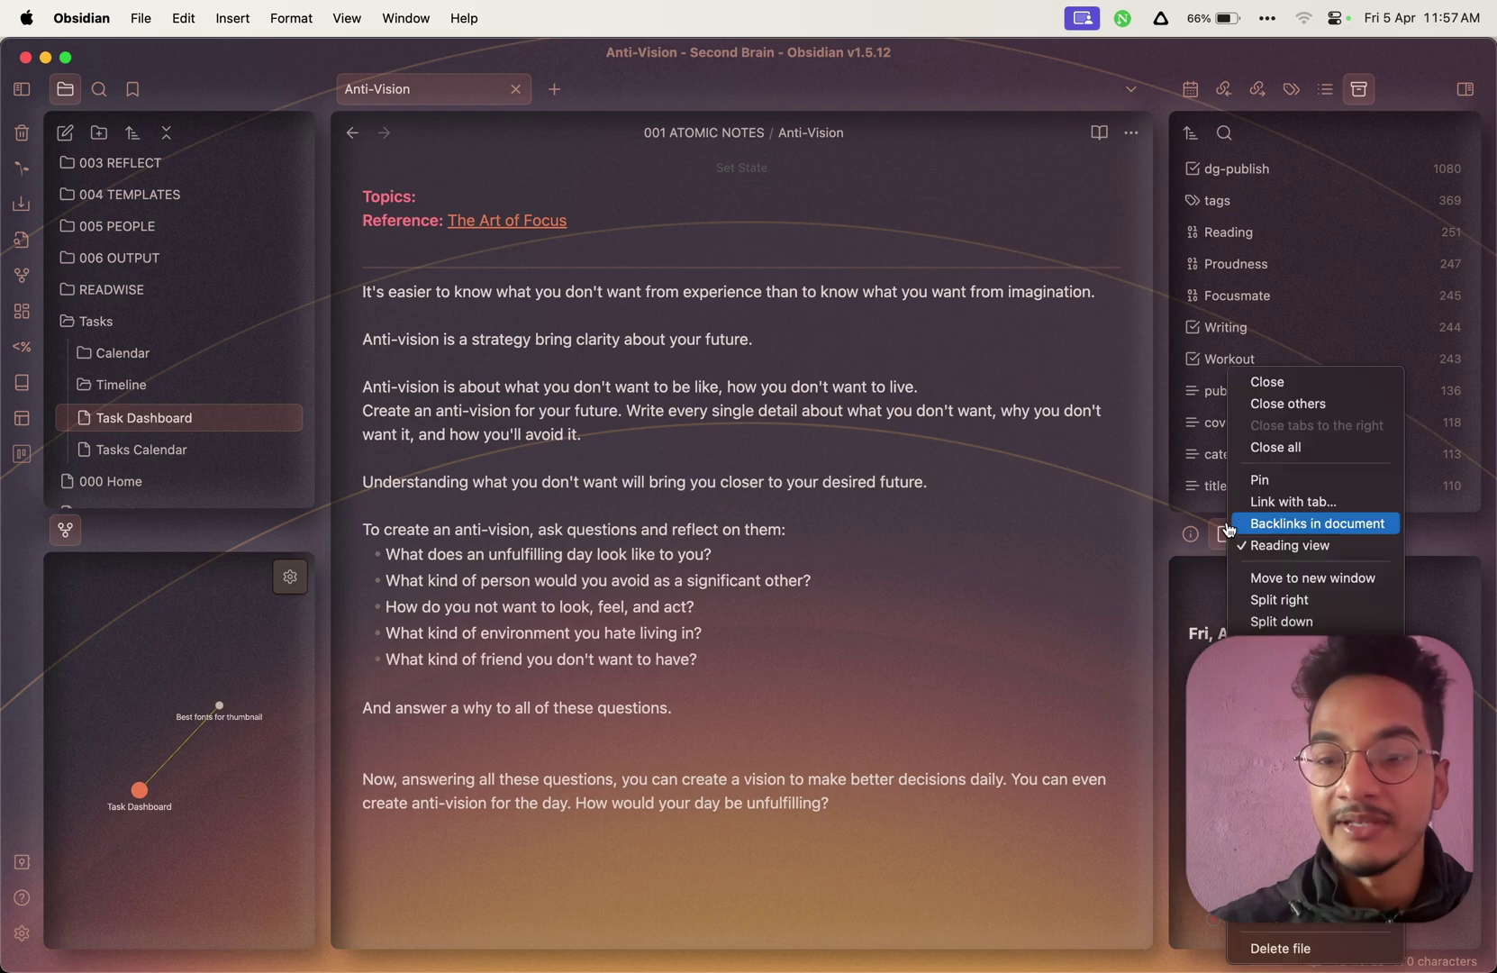
click(1276, 482)
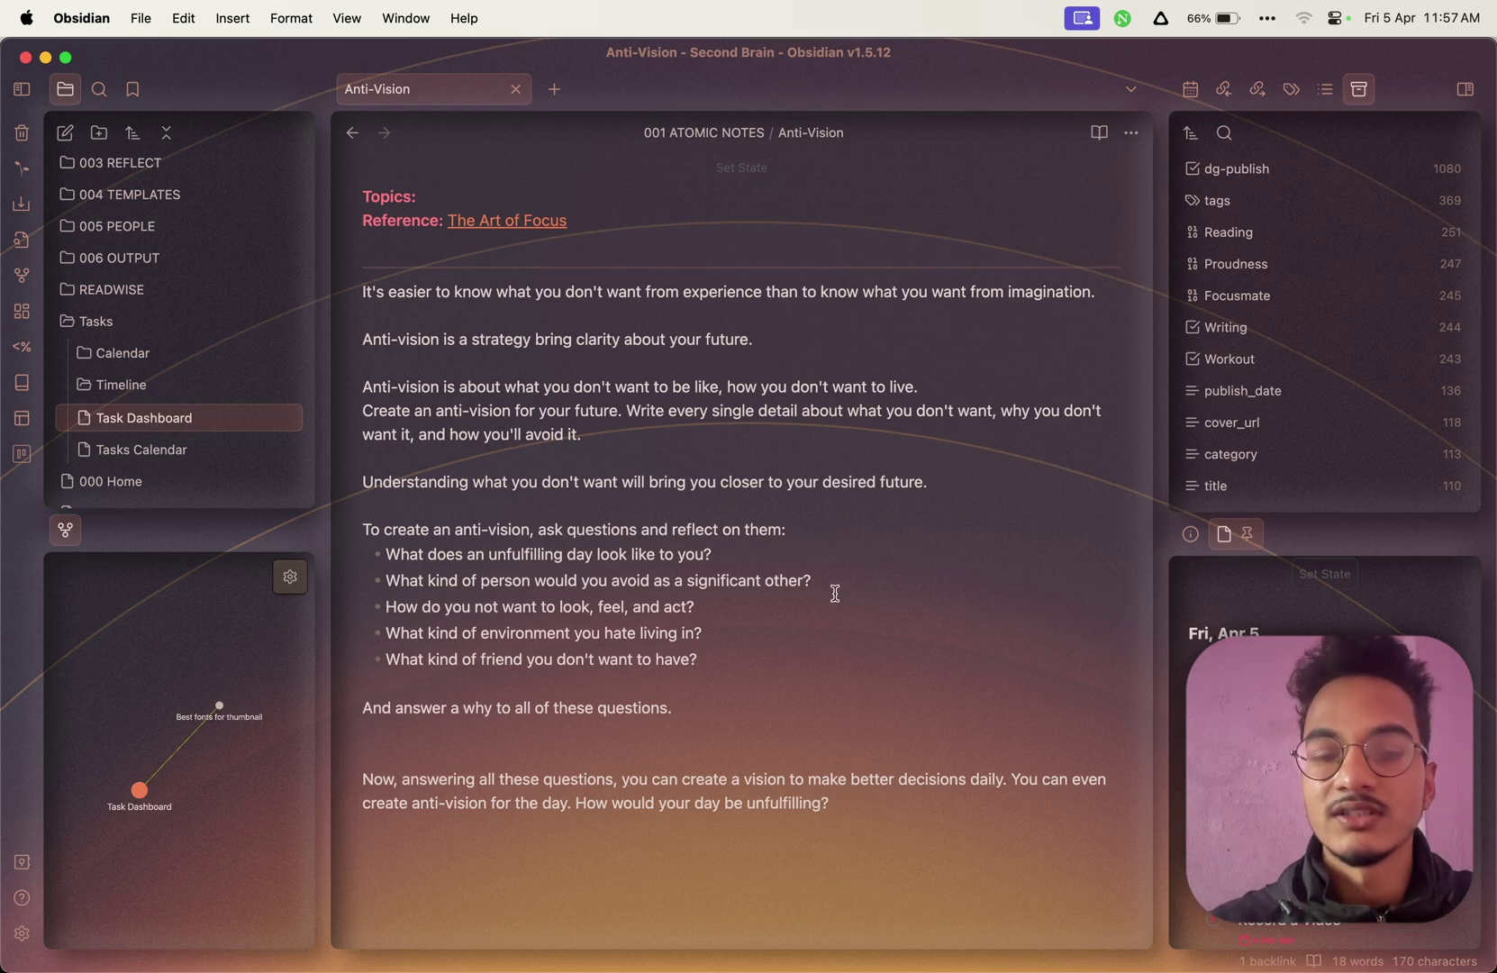
Look up the command for creating a new note and create a blank note.
click(802, 577)
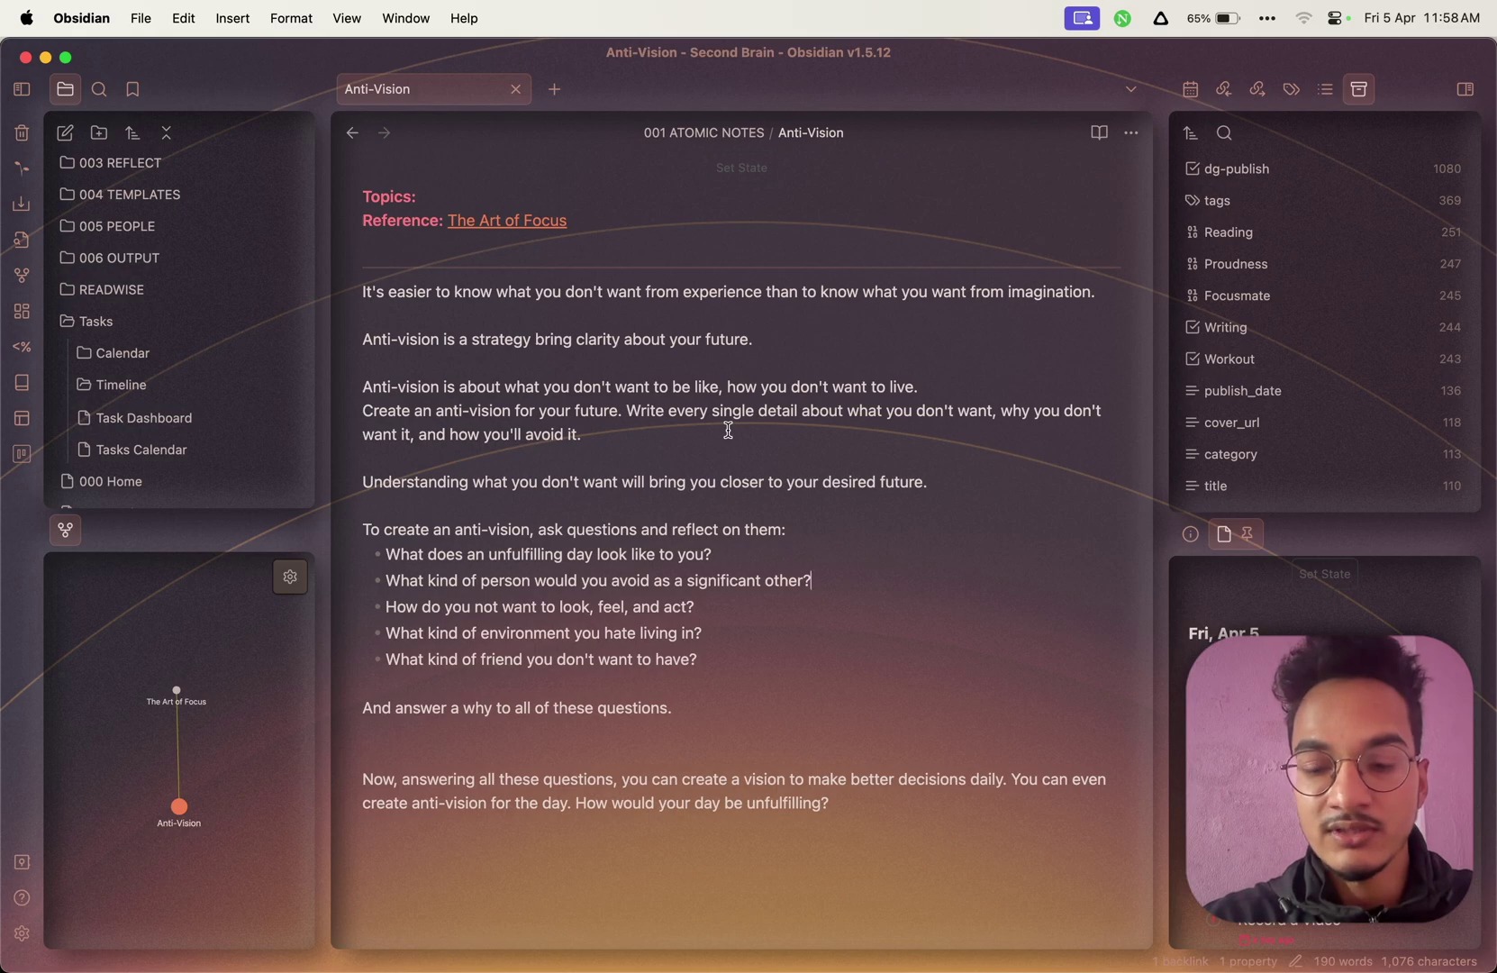
key(super+p)
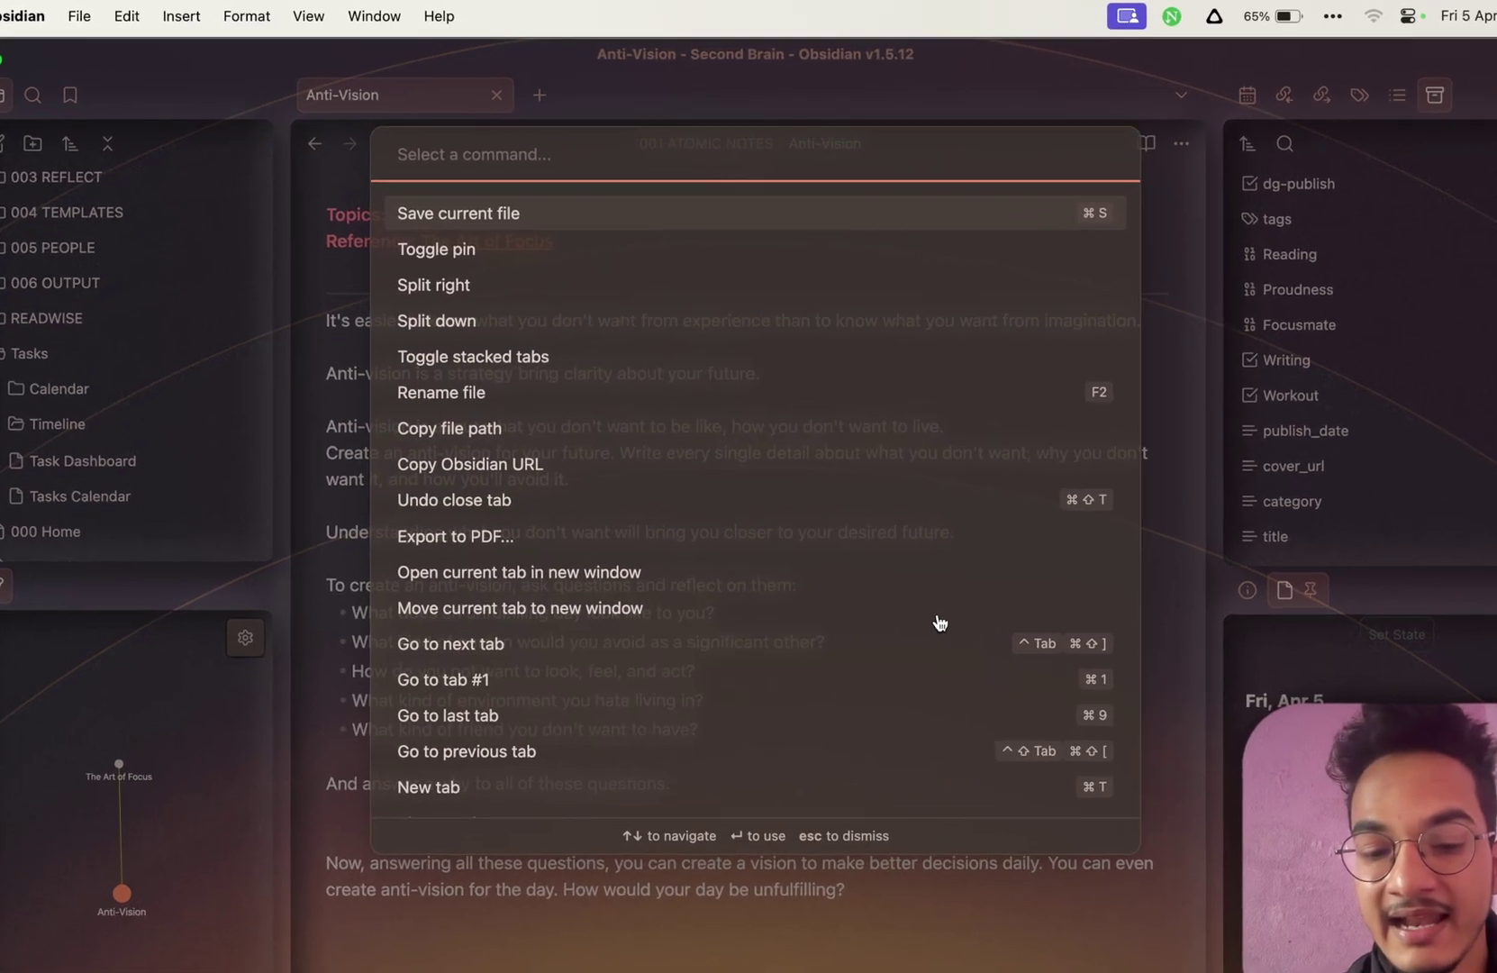
text(new no)
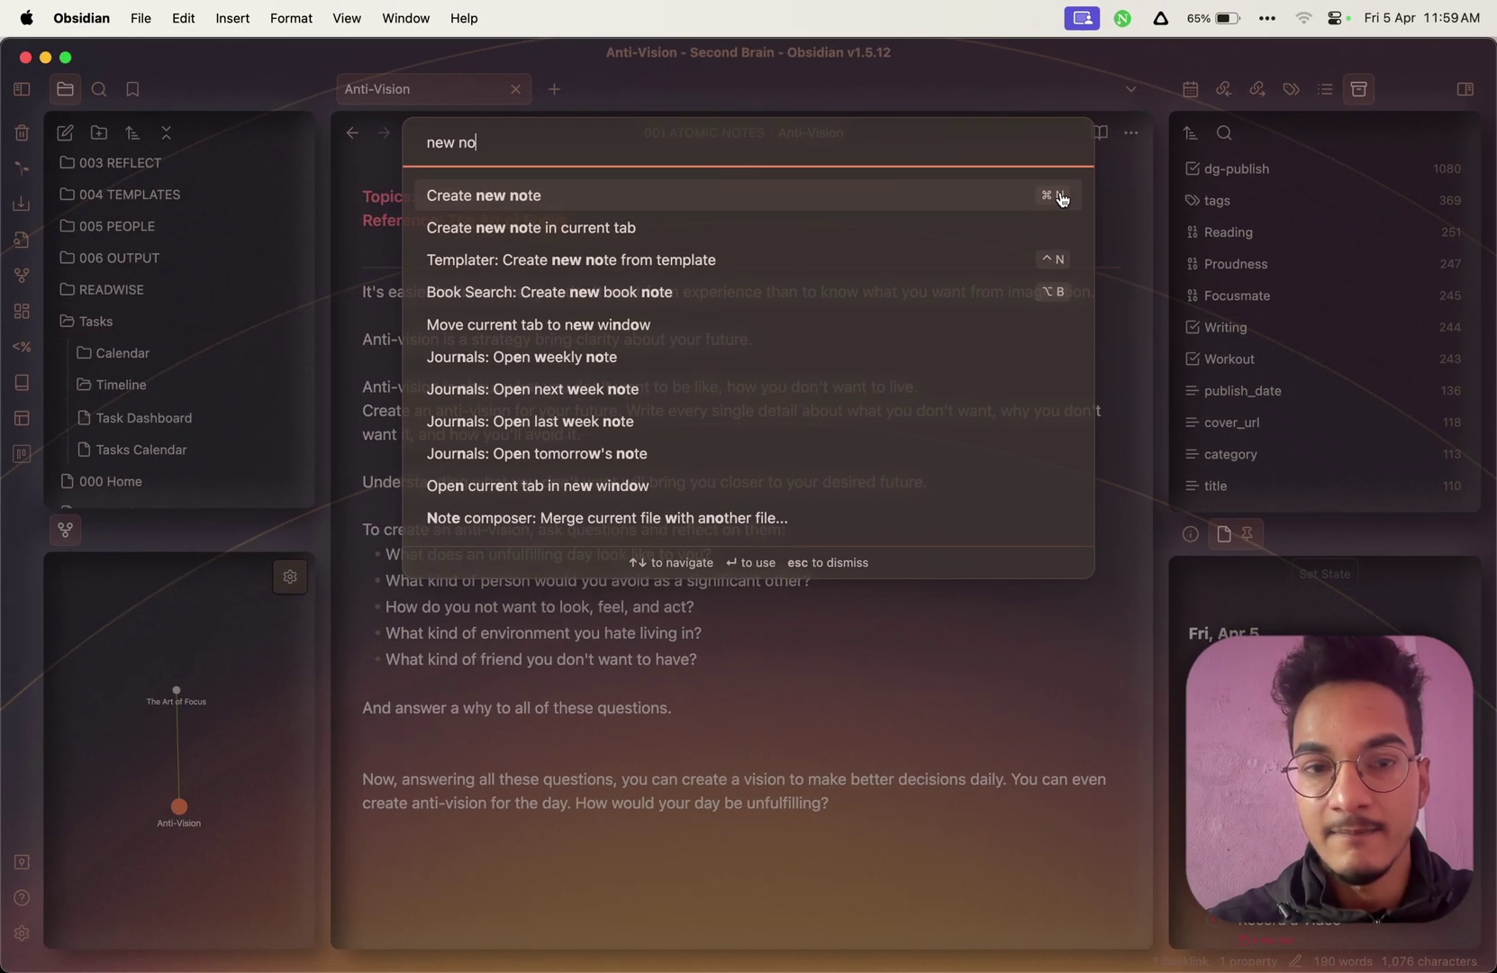
key(Escape)
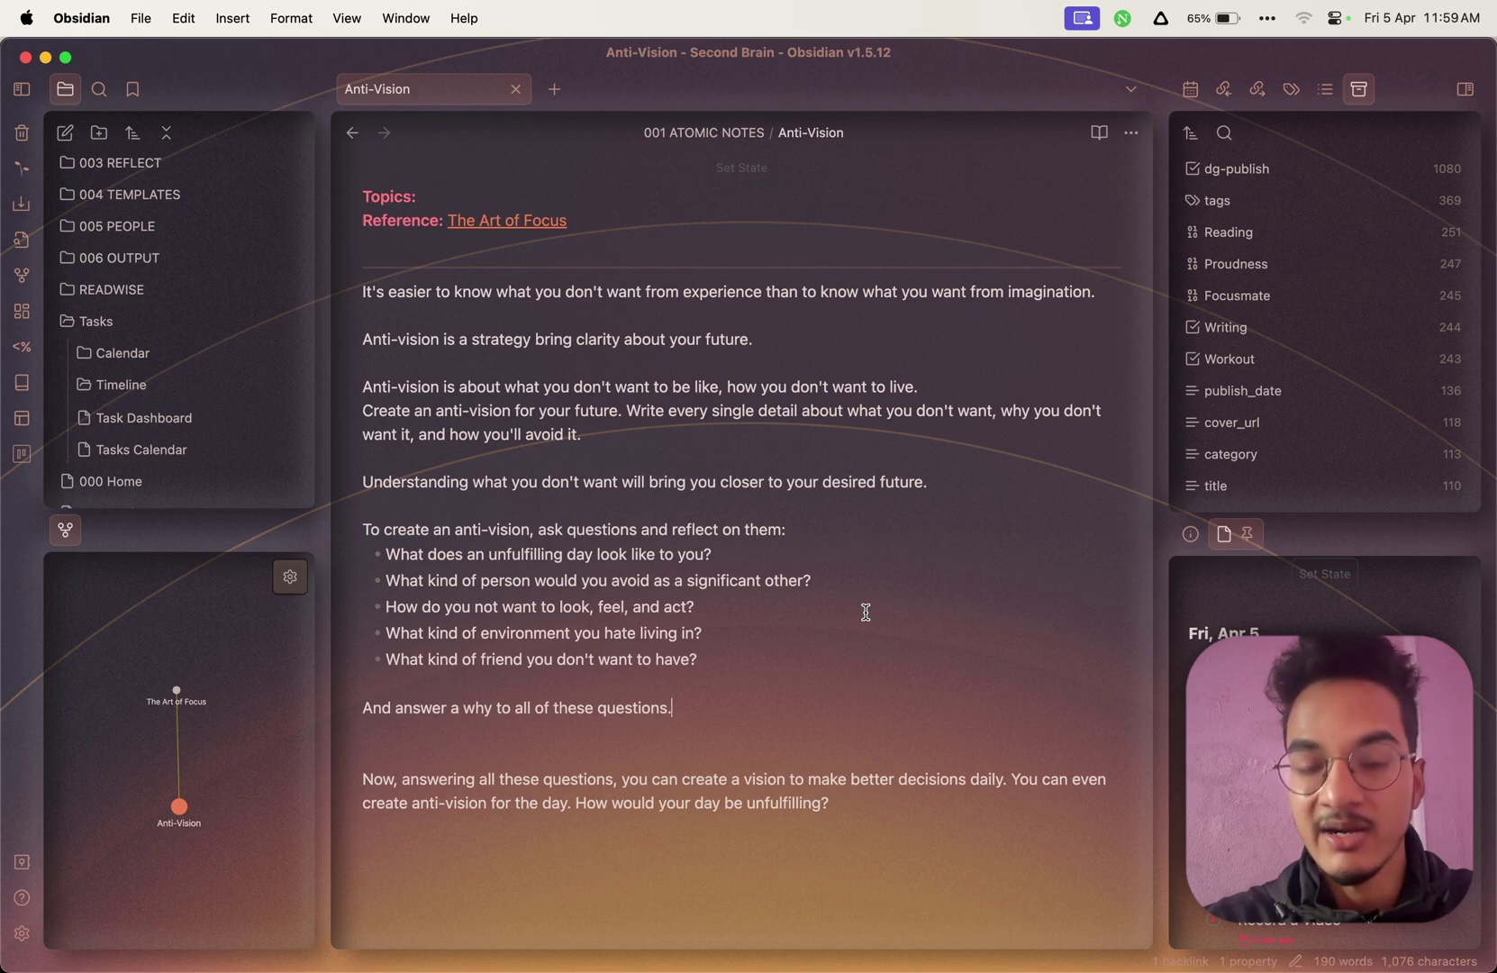
key(super+n)
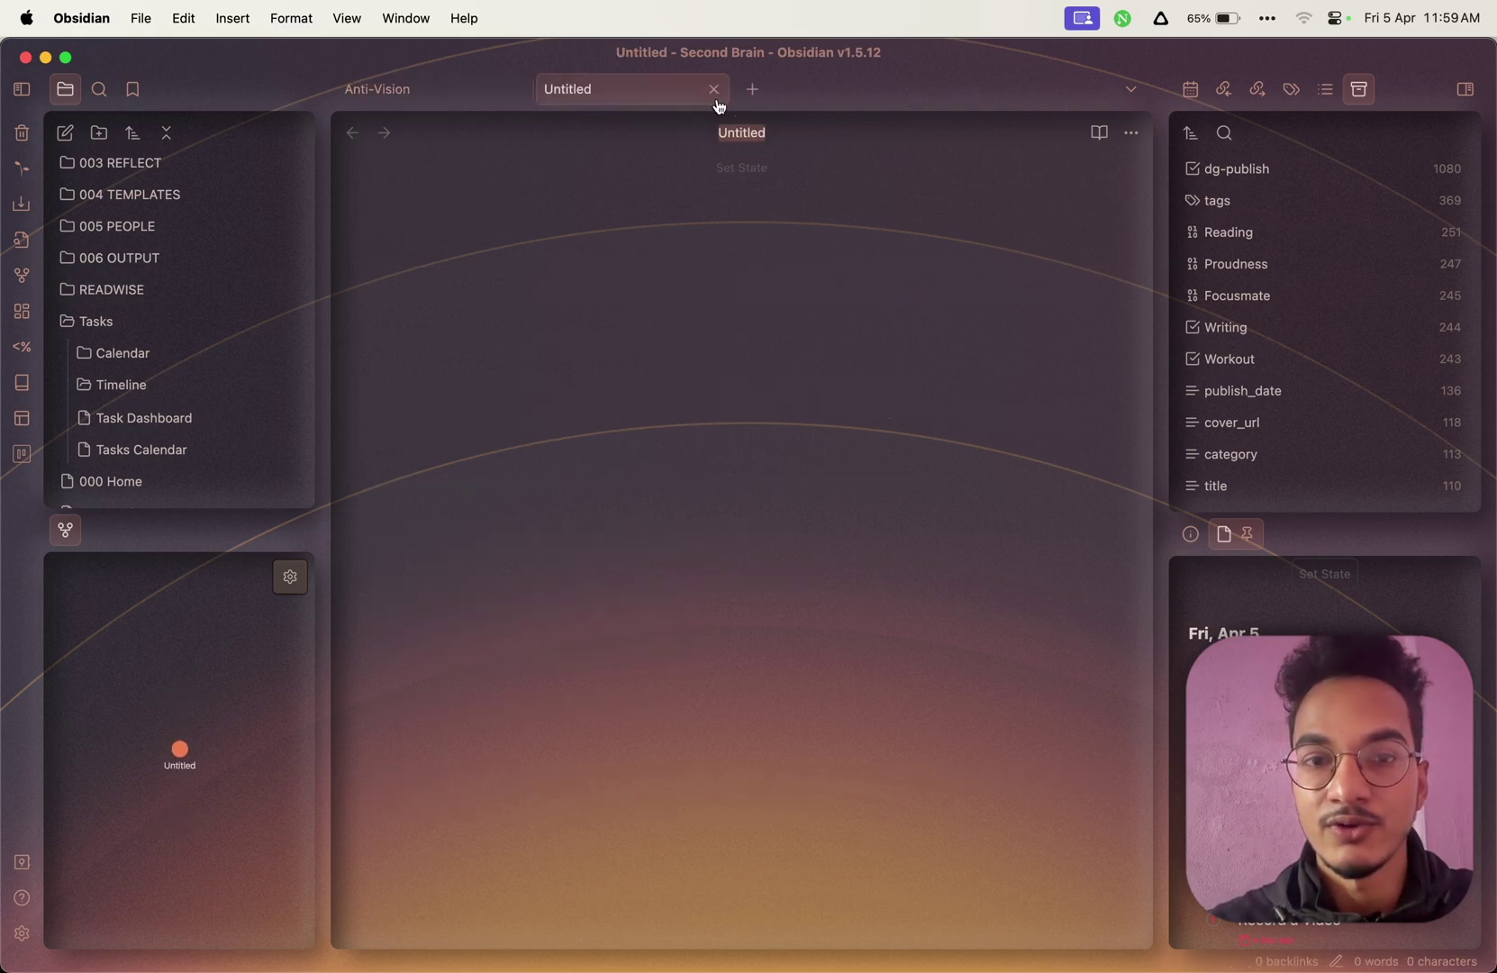
Close the blank note, and open Anti-Vision's reference link to The Art of Focus in a new tab and close it again.
key(super+w)
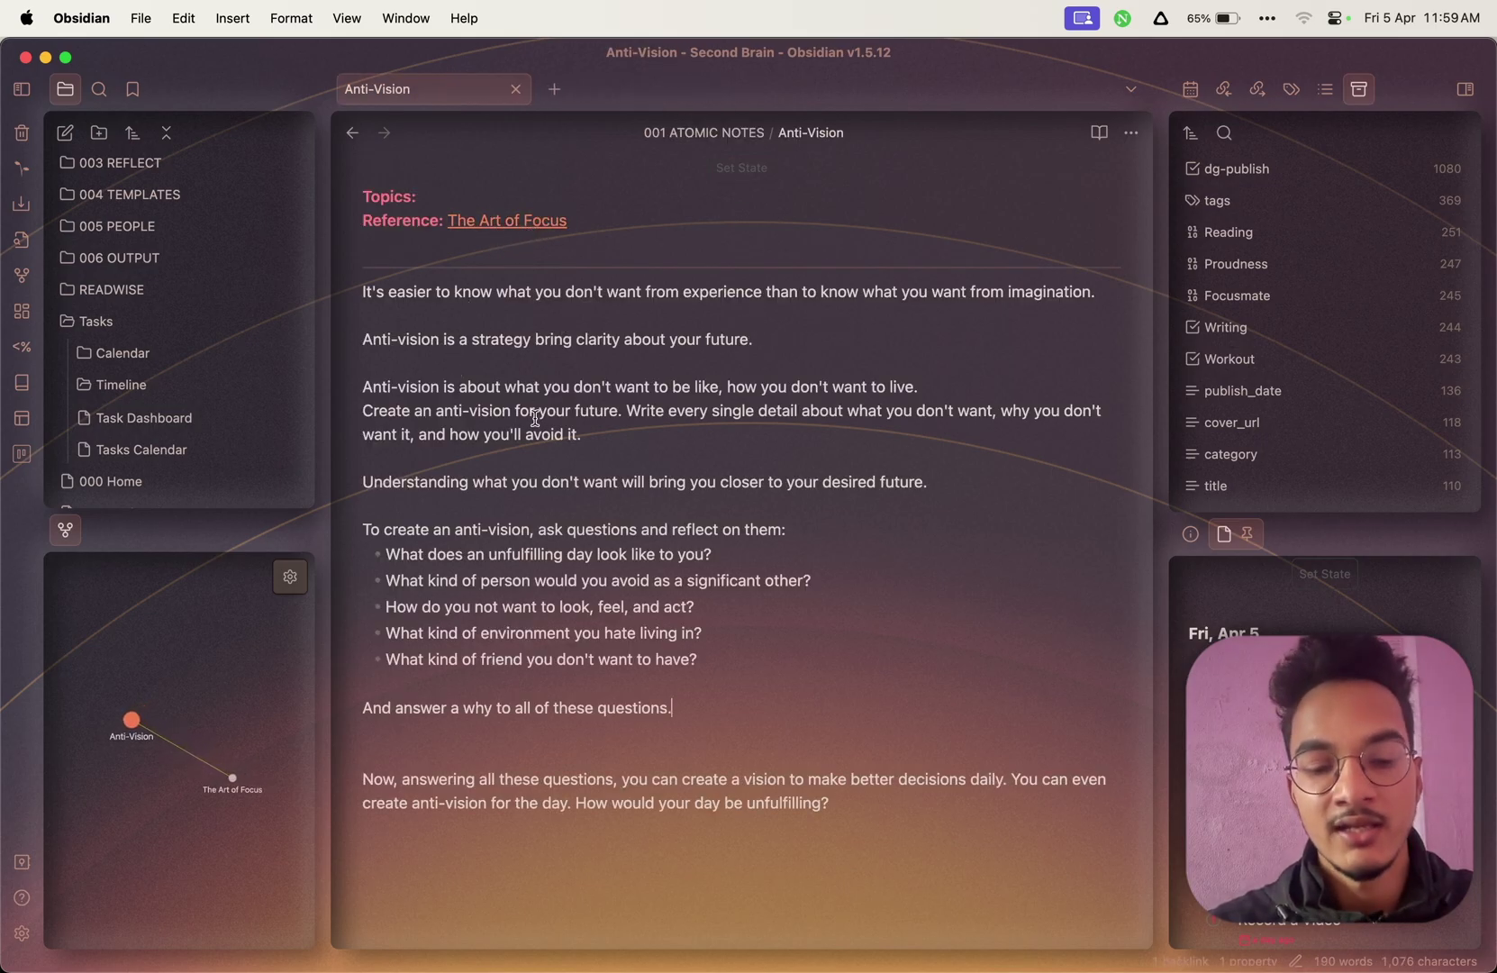
super+click(541, 221)
key(ctrl+Tab)
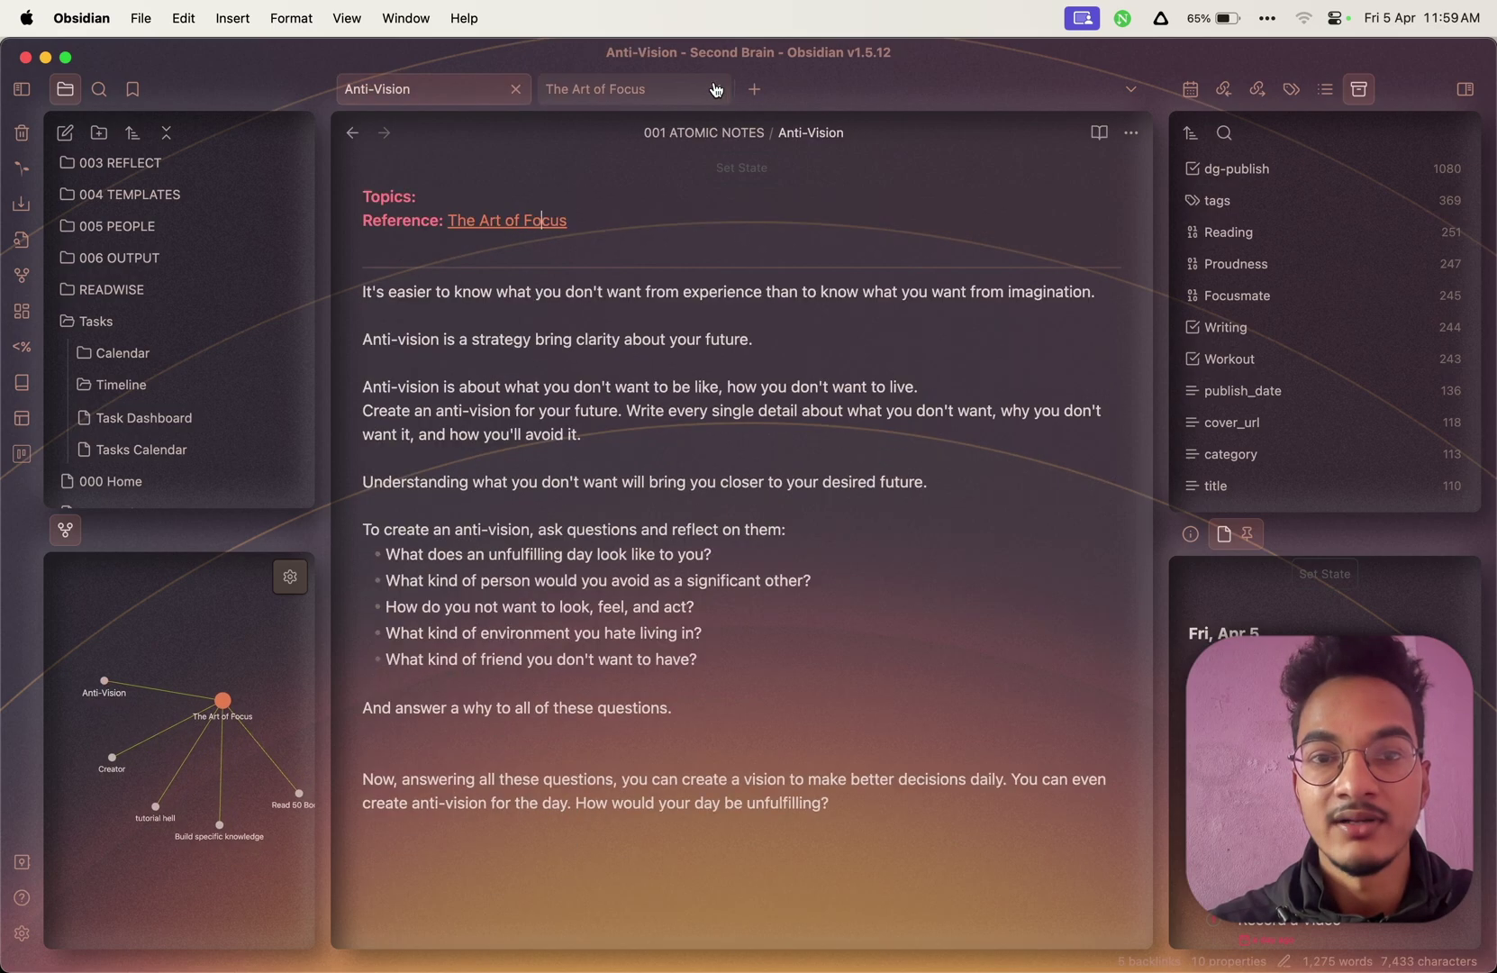
key(ctrl+Tab)
key(super+w)
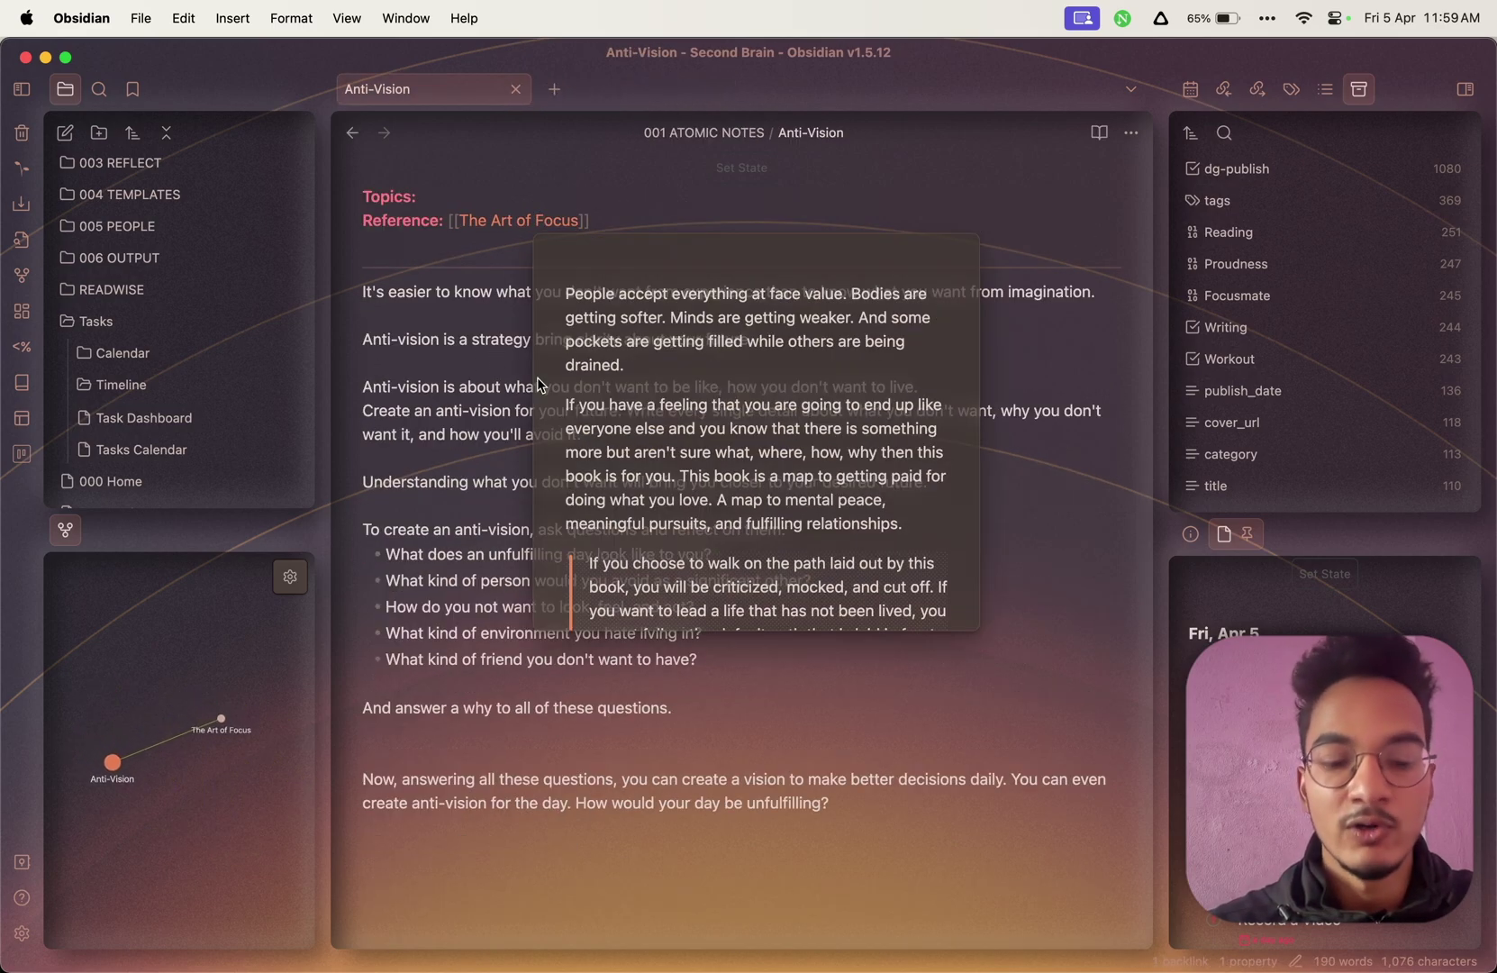
Open The Art of Focus once more in a new tab from the reference link, close it, and follow the link in the current tab.
super+click(525, 221)
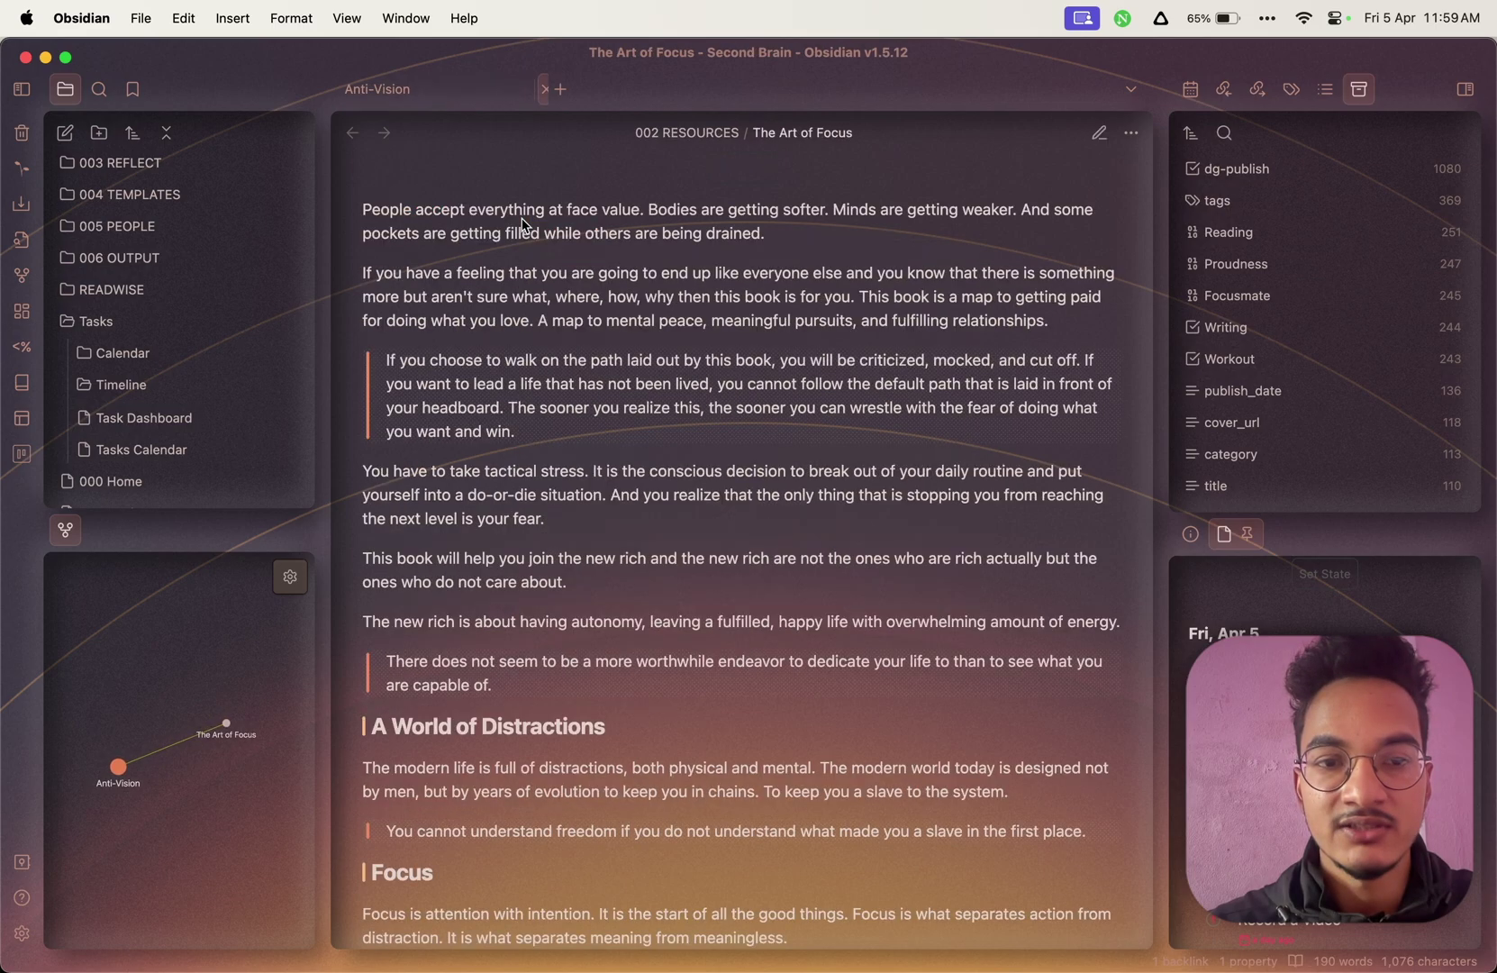
key(ctrl+shift+Tab)
click(713, 90)
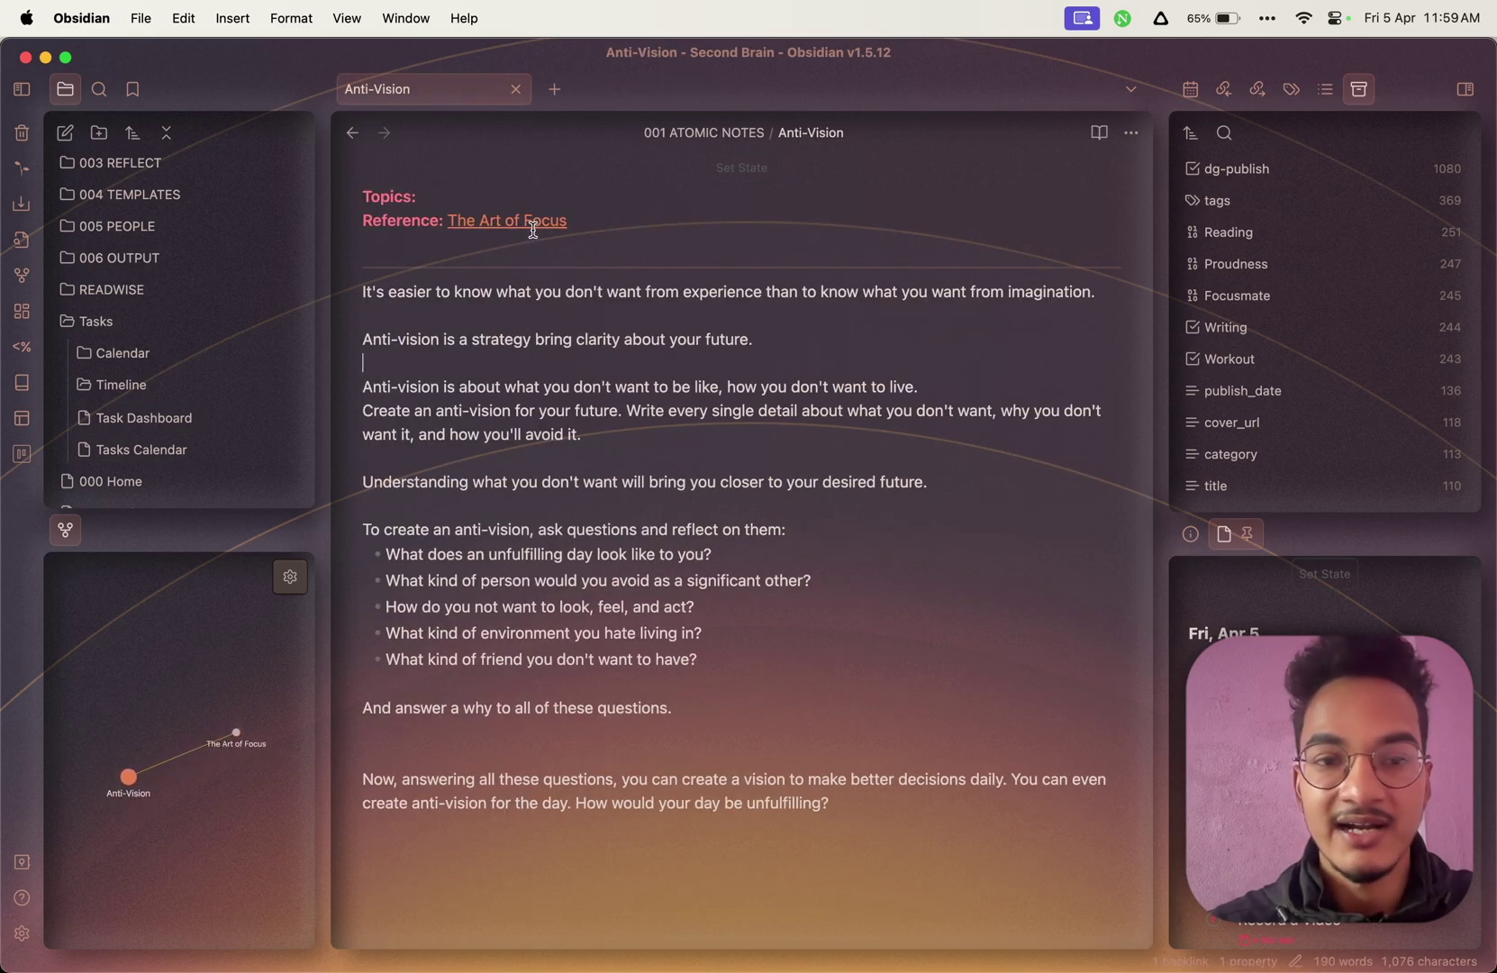
click(527, 223)
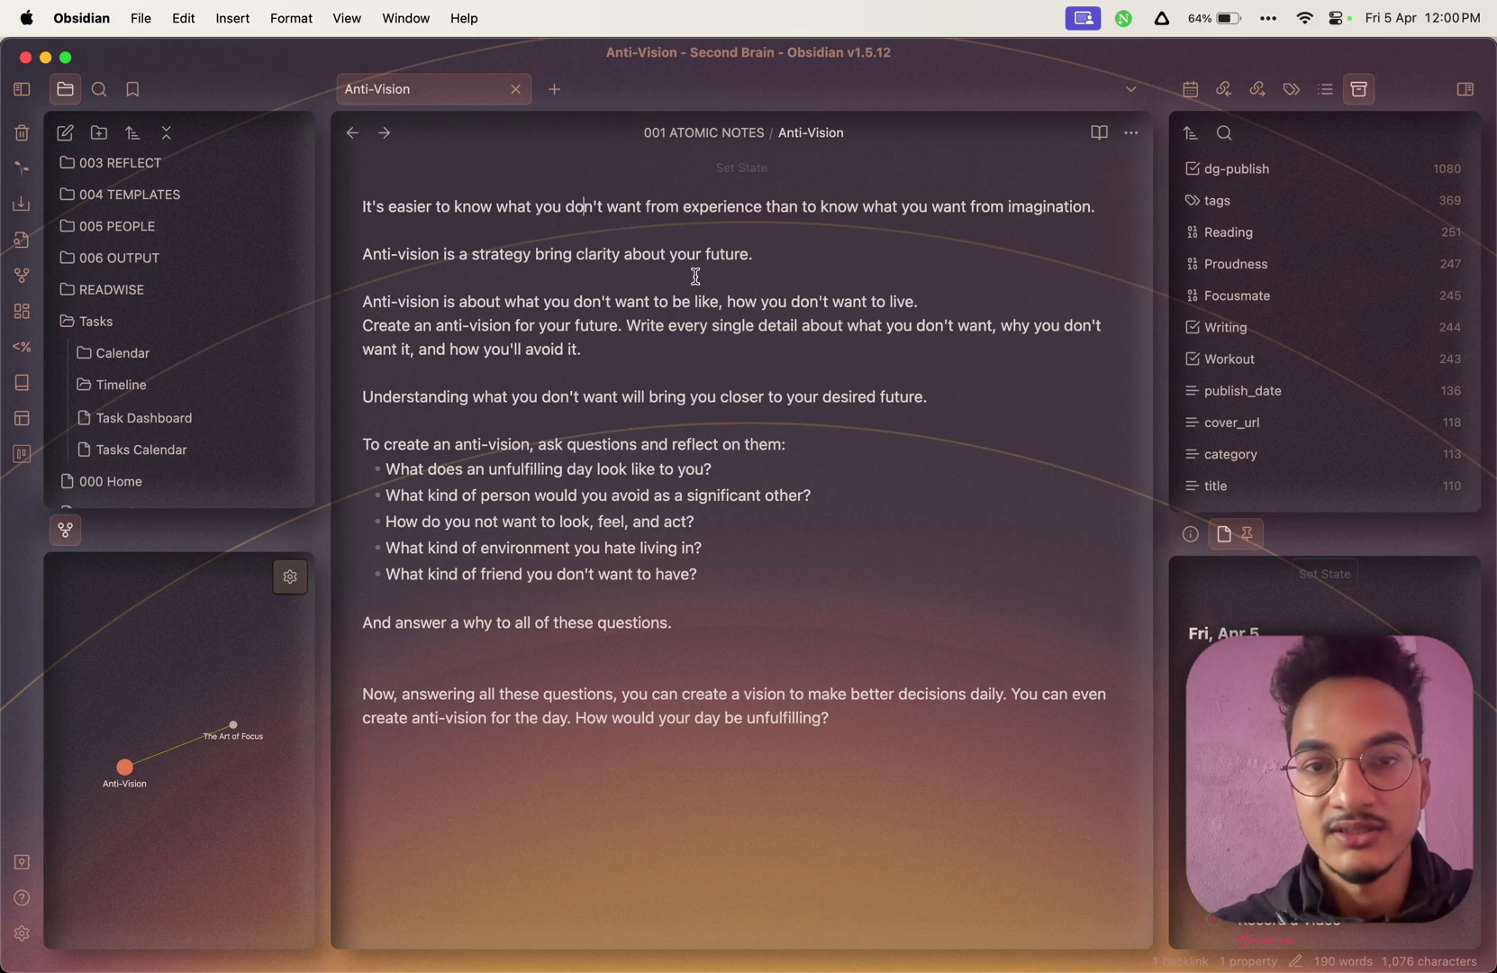
Look through the full list of commands and their assigned hotkeys in the settings and close the settings.
scroll(695, 277, up, 3)
click(23, 934)
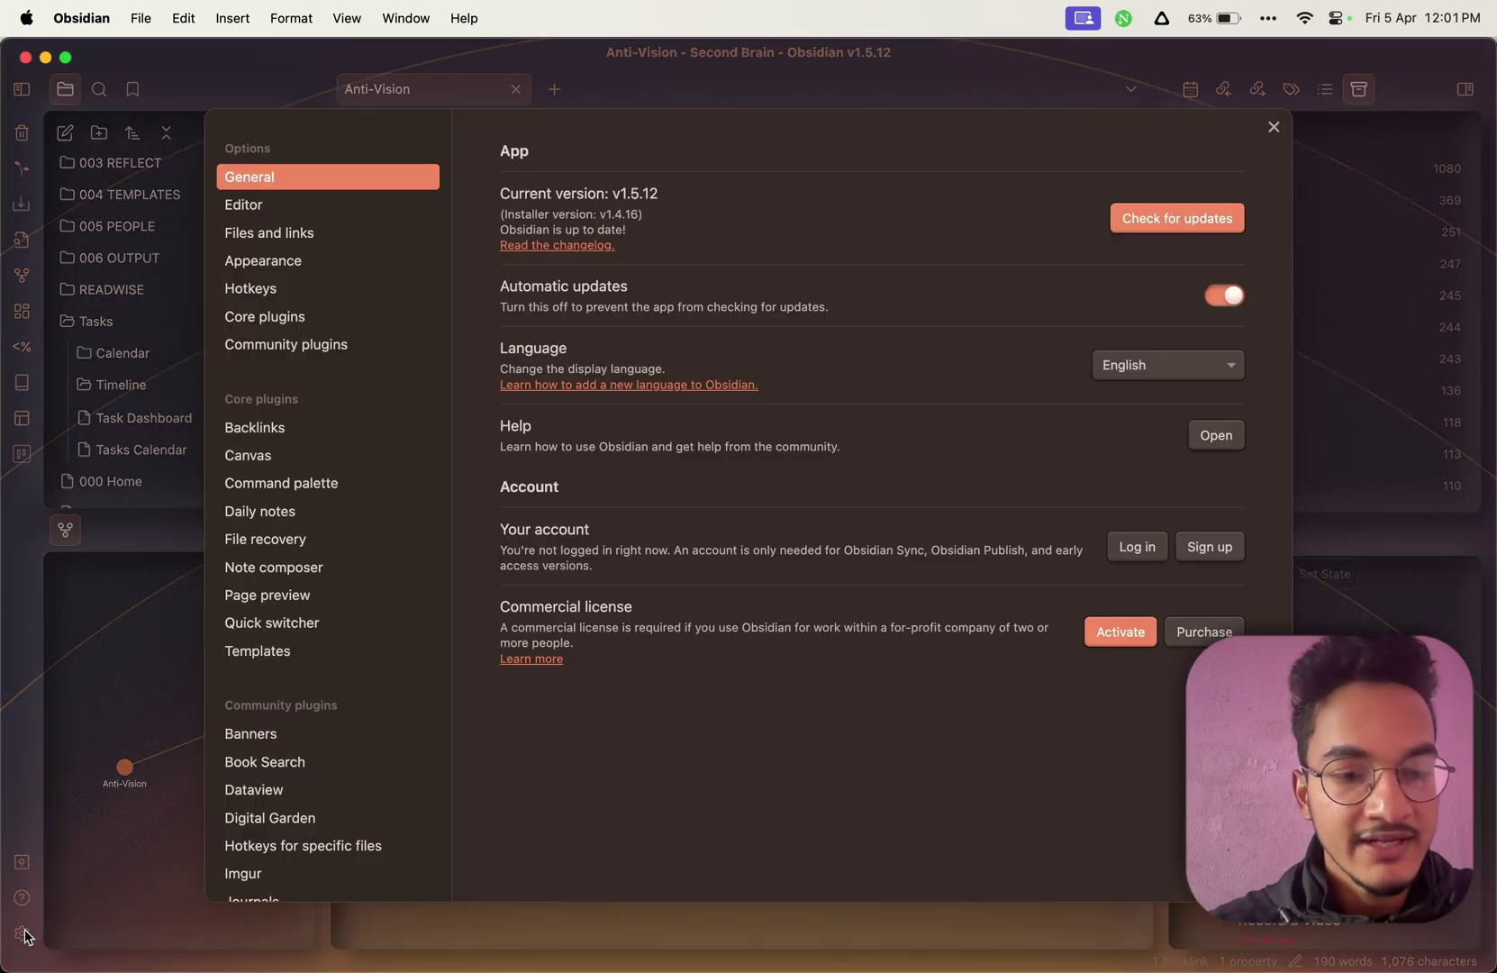
click(428, 289)
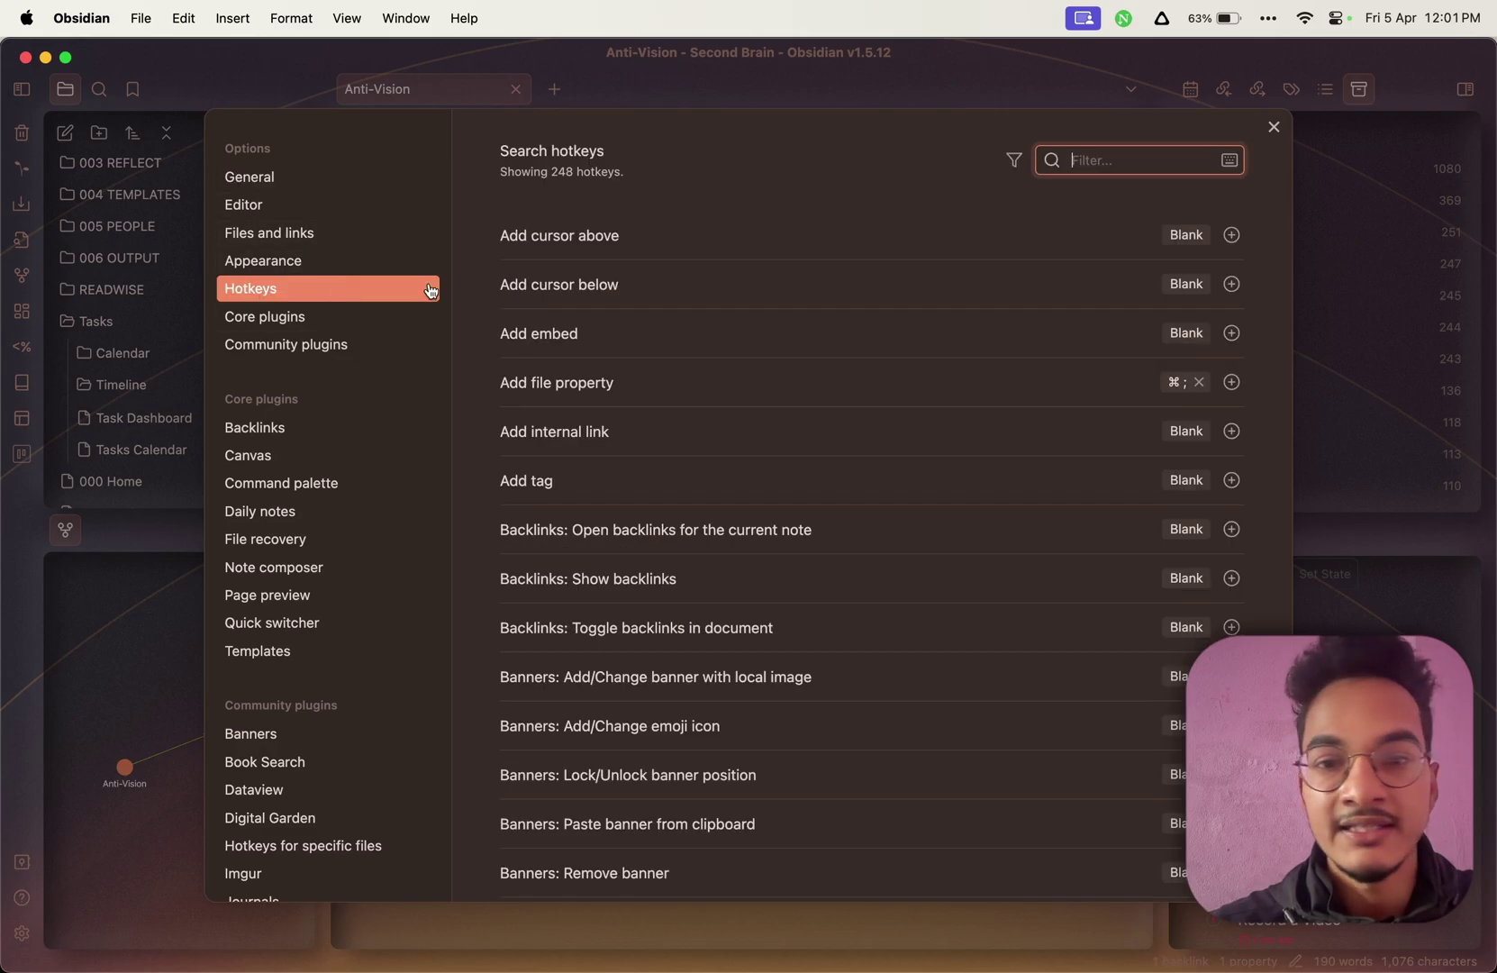
scroll(614, 412, down, 20)
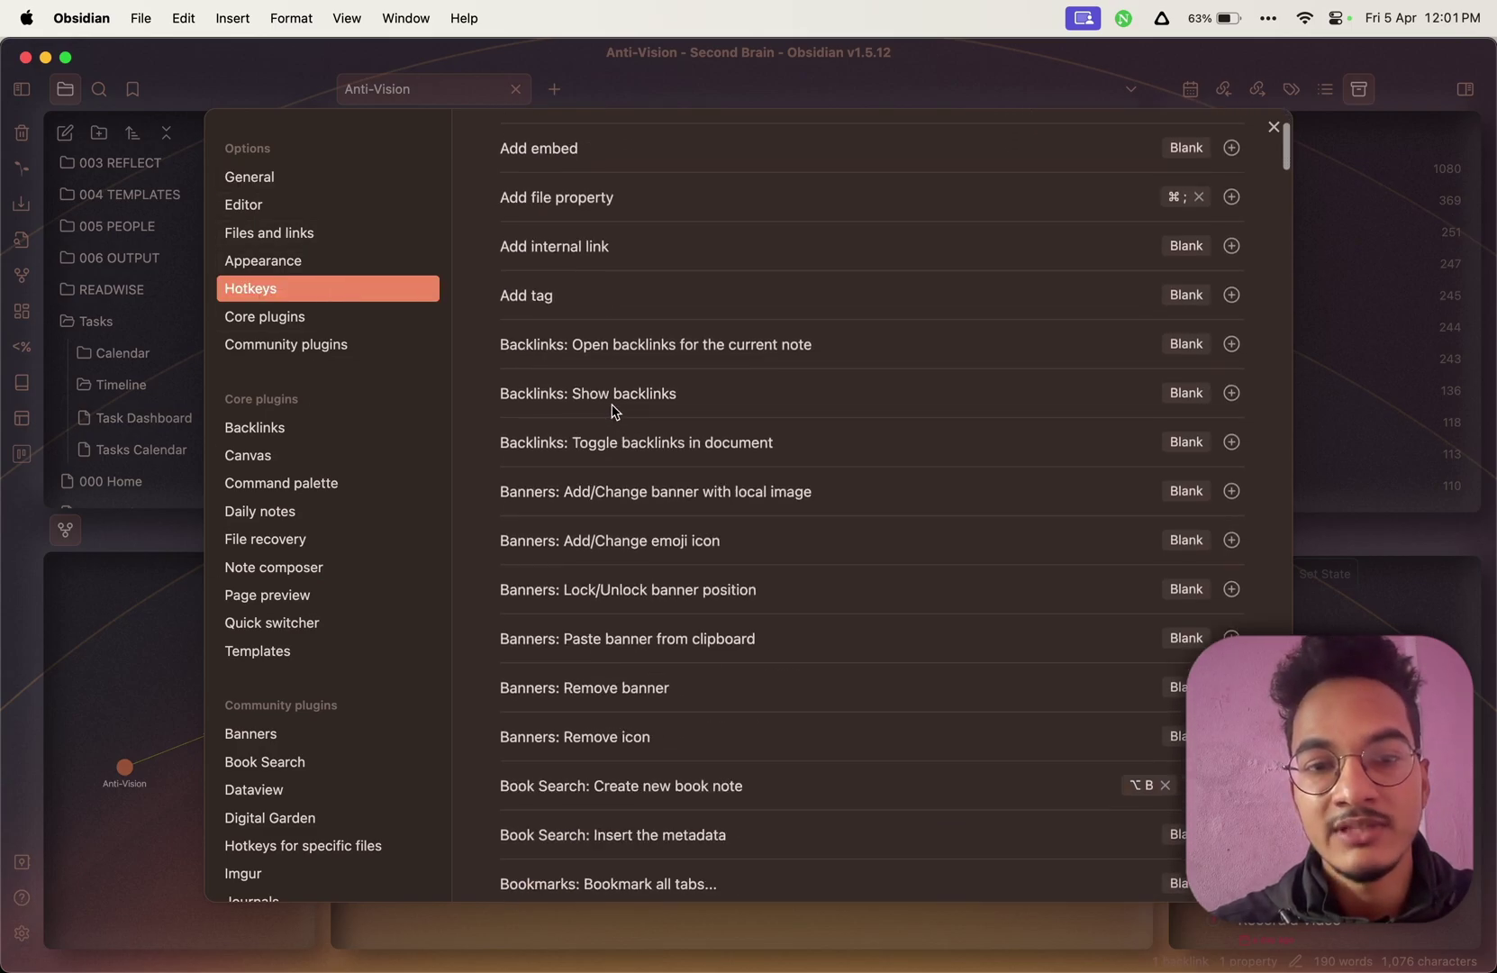
scroll(613, 412, down, 5)
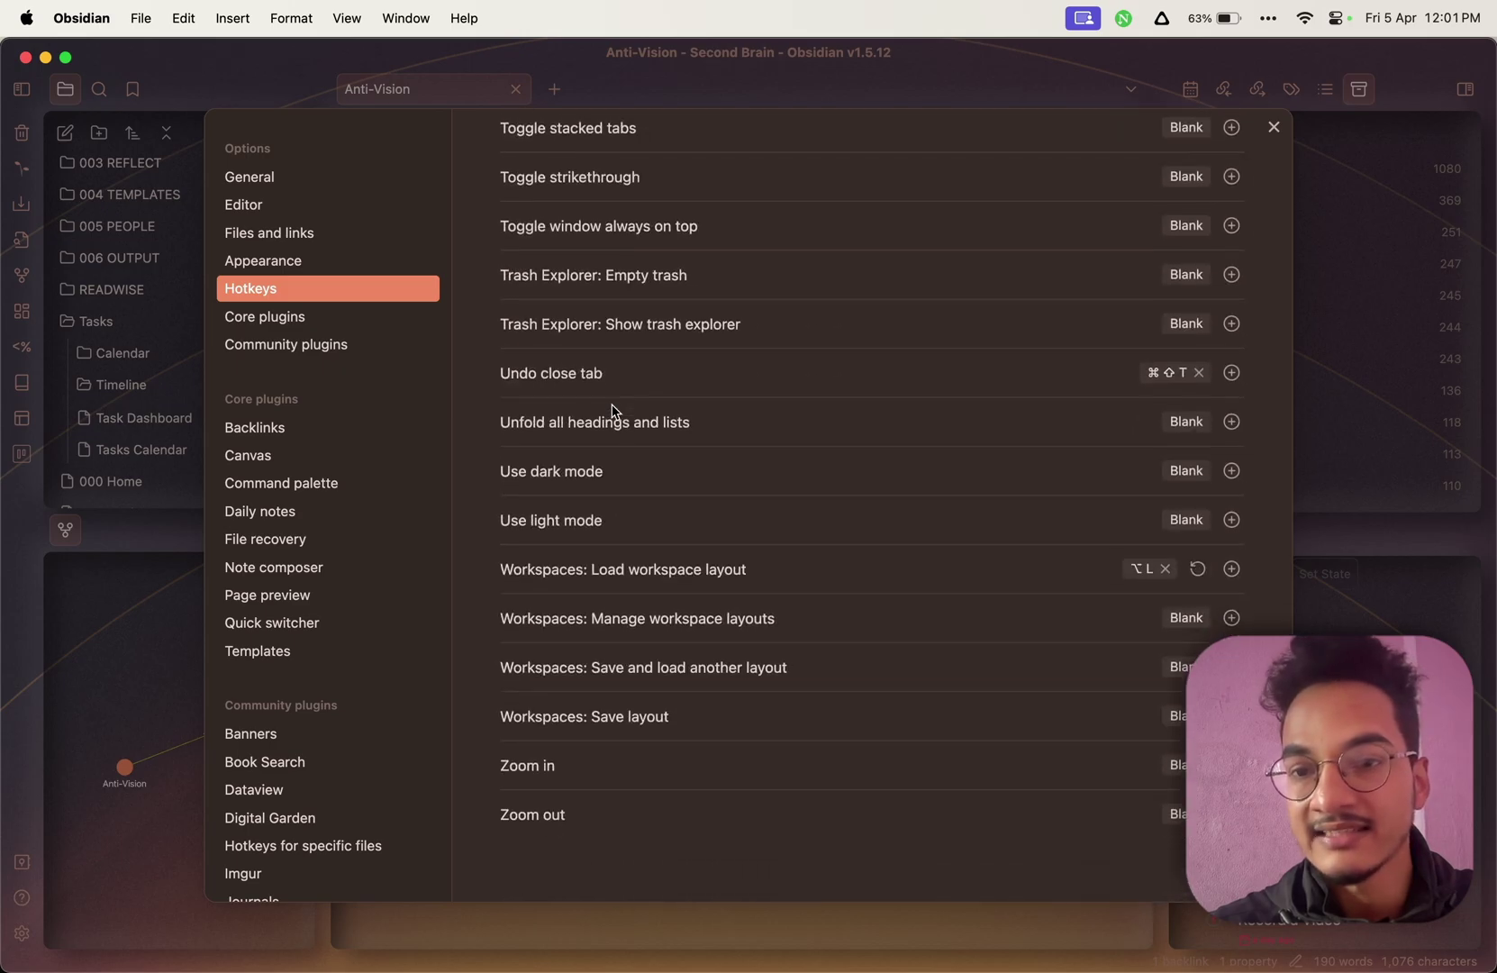
scroll(613, 411, up, 15)
scroll(613, 412, up, 20)
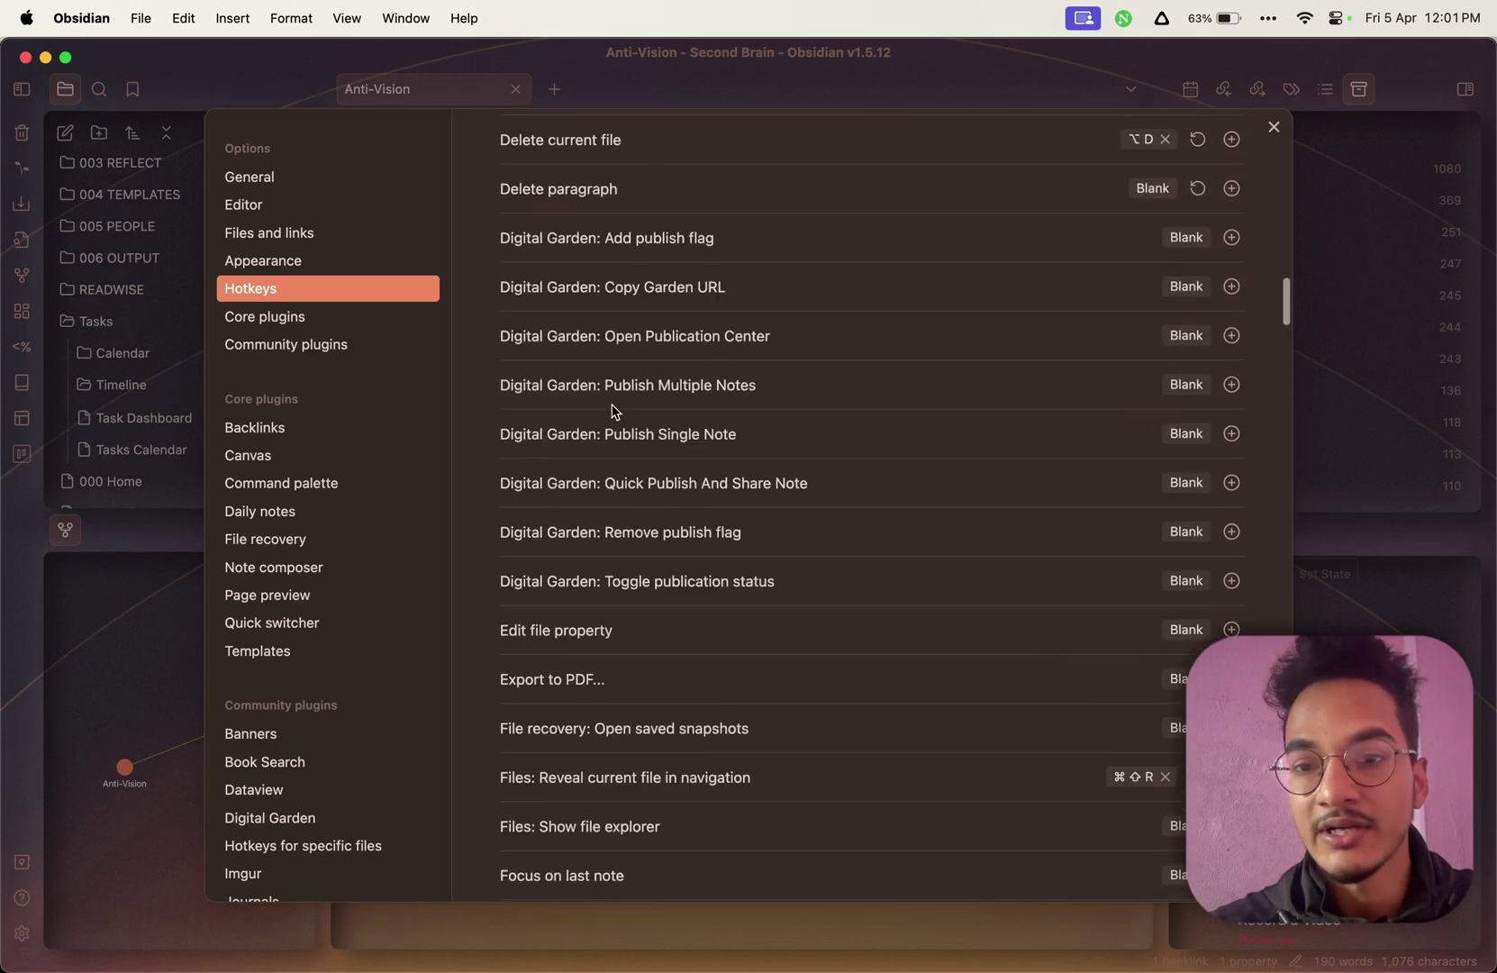
key(Escape)
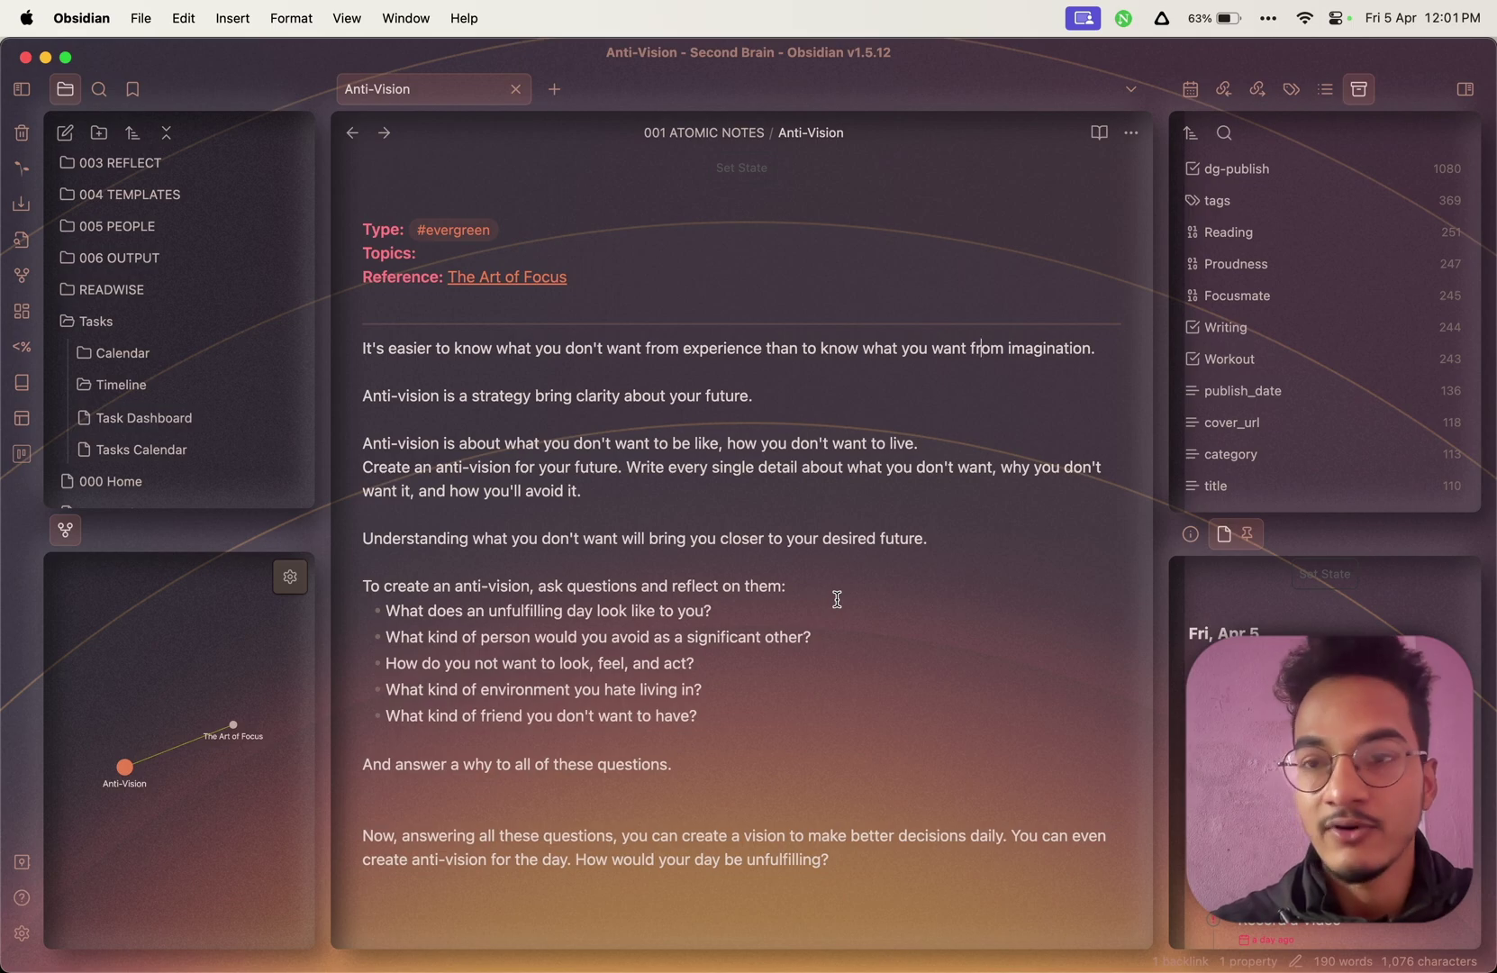
Collapse and expand the sidebar holding the file properties and the docked Task Dashboard several times, ending with it expanded.
click(1469, 93)
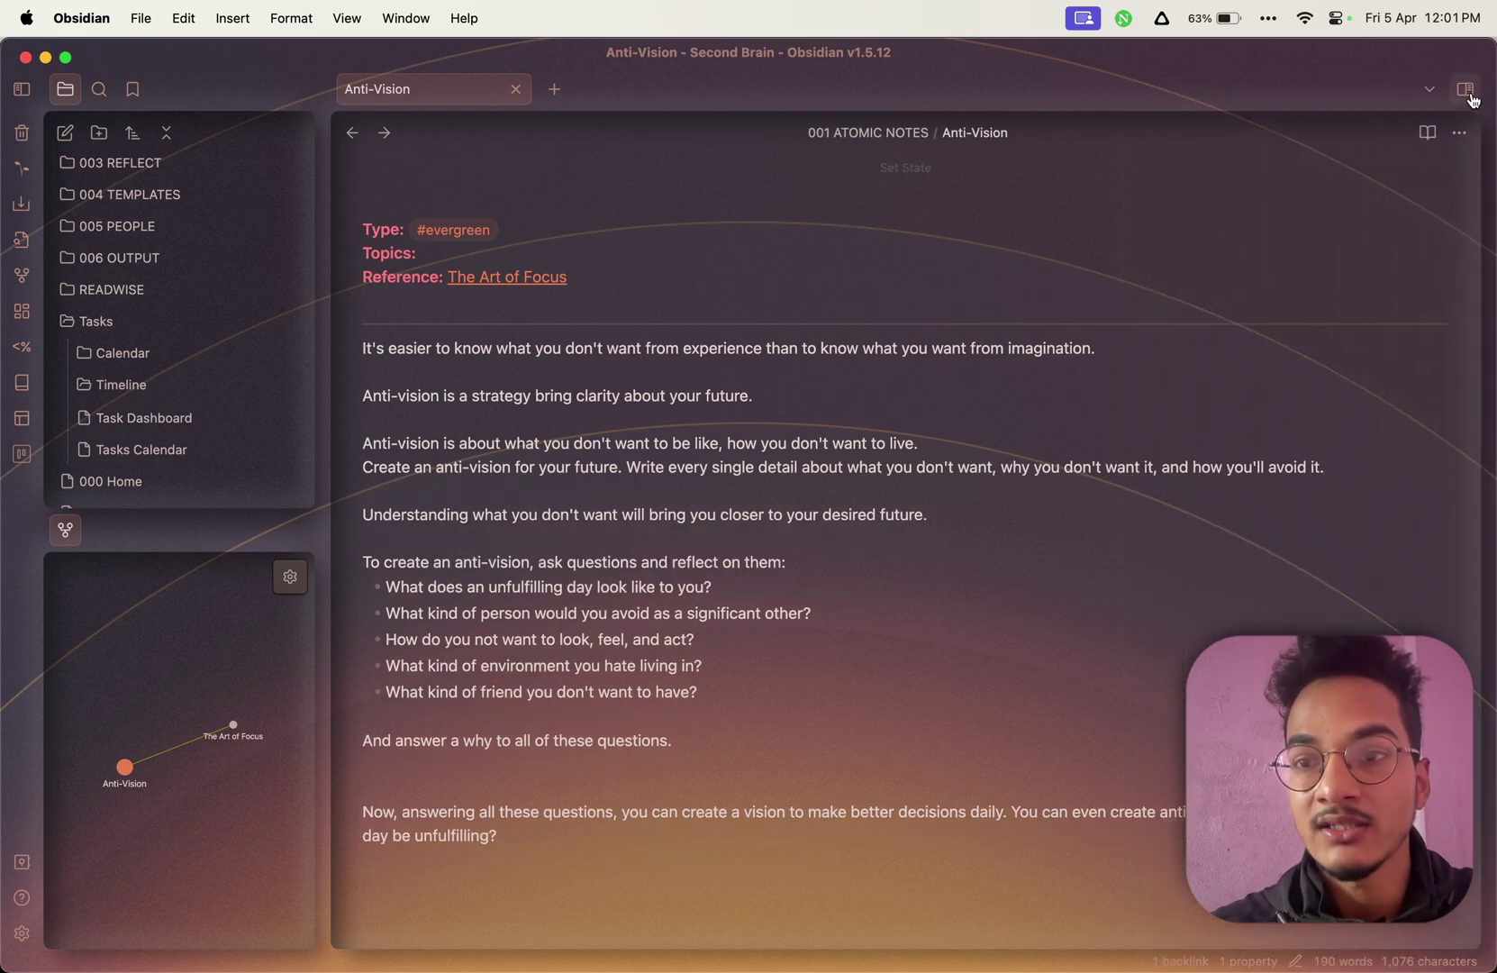
click(1469, 92)
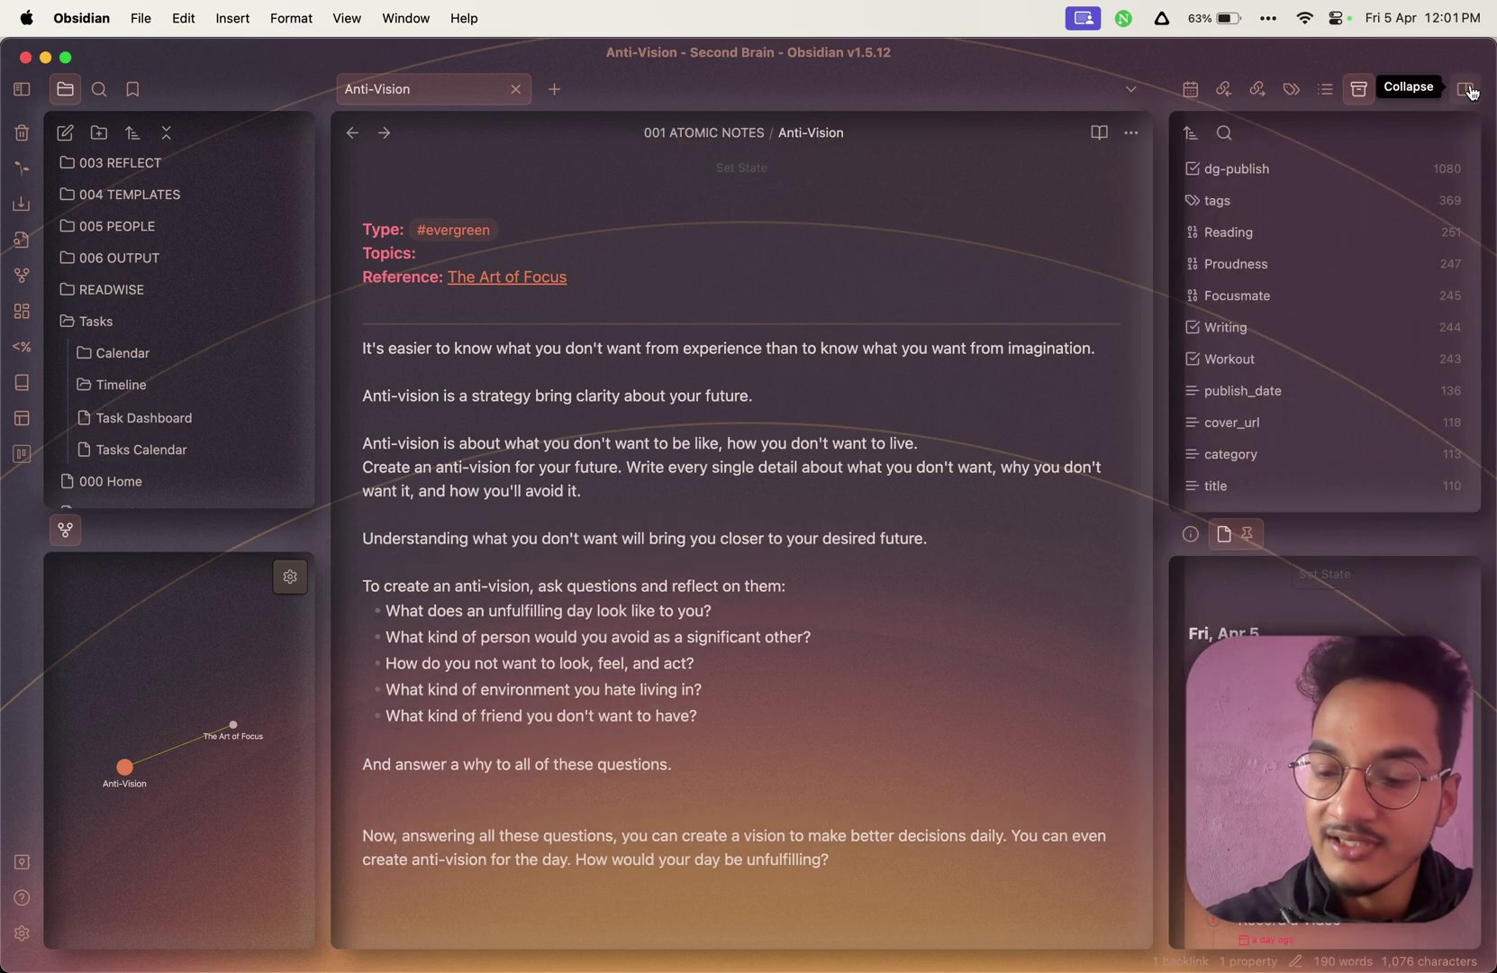
click(1469, 92)
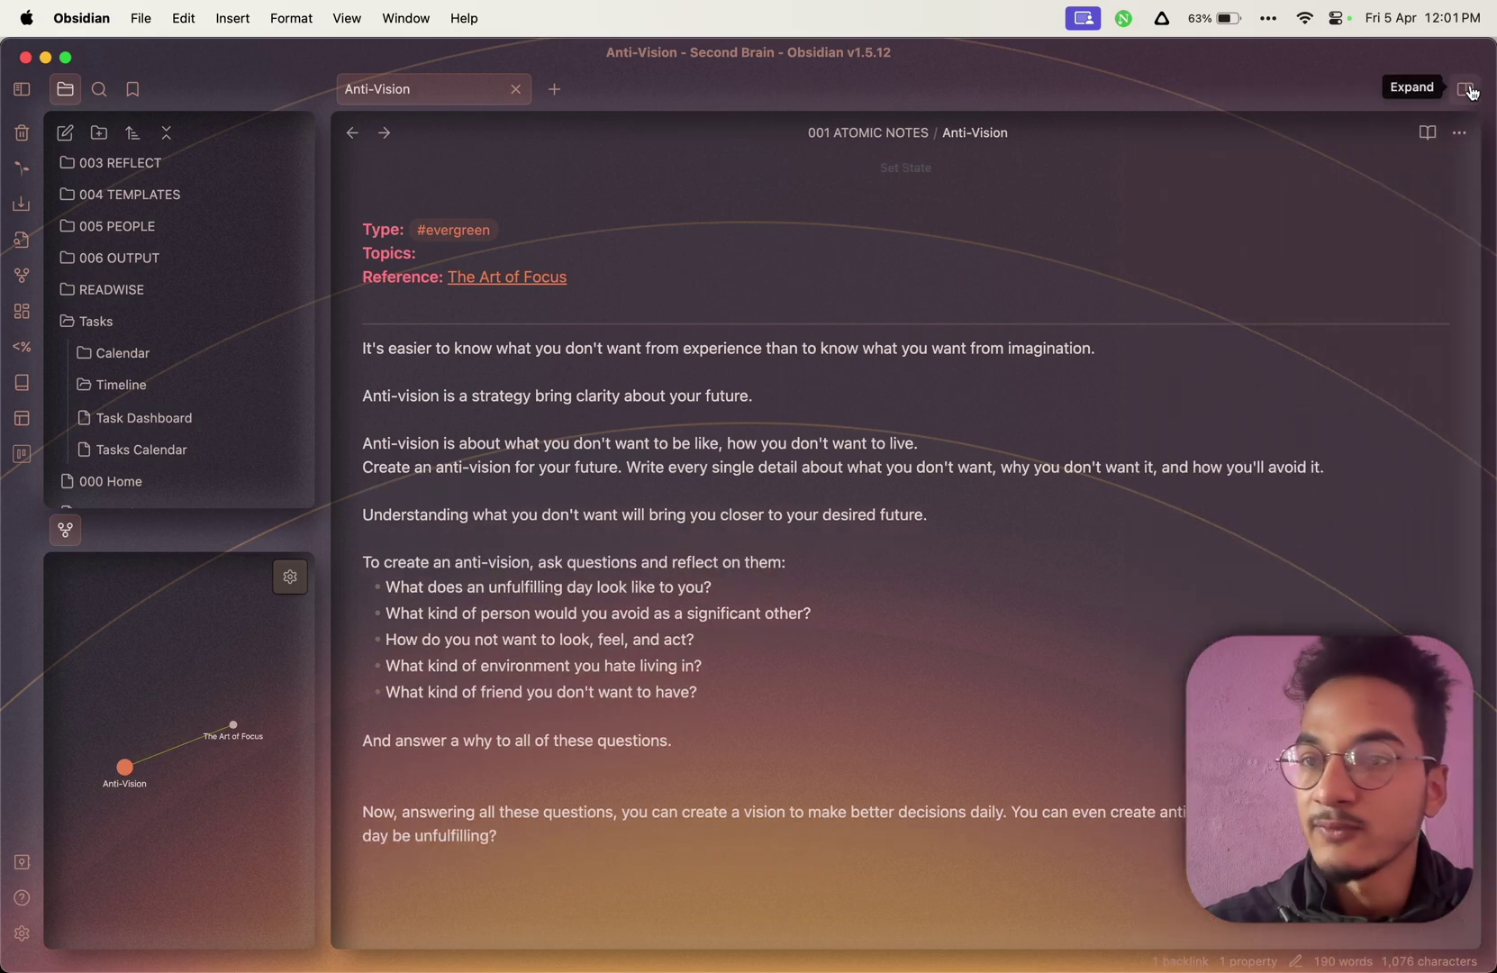
click(1469, 92)
click(1468, 92)
click(1469, 92)
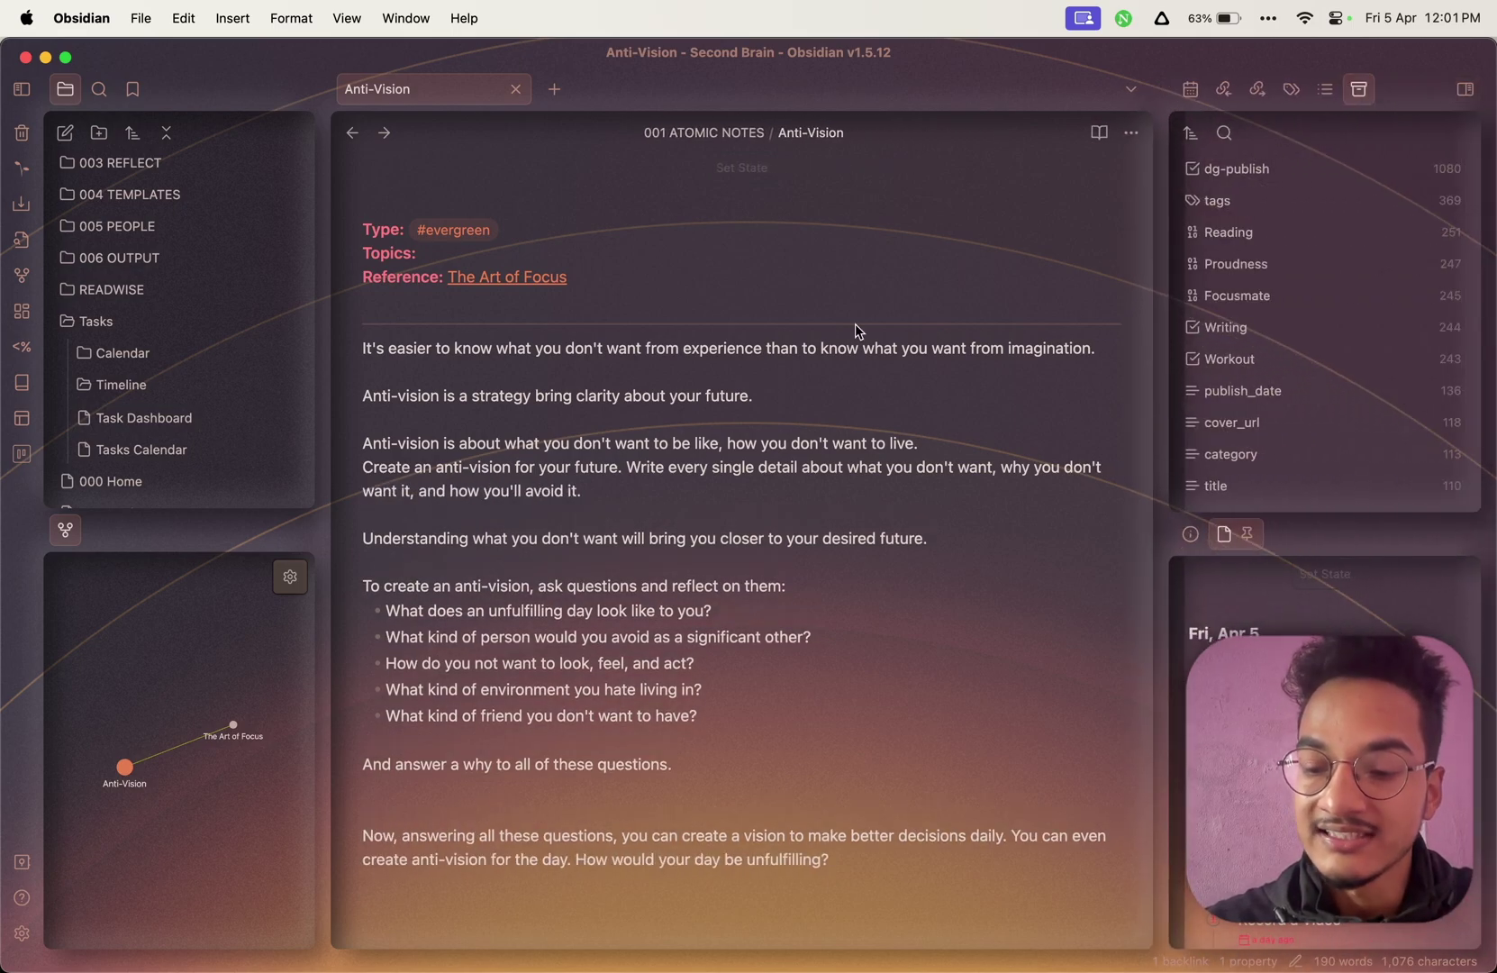
Toggle the sidebar holding the file explorer and local graph several times by hotkey, ending with it collapsed.
key(super+backslash)
key(super+backslash)
key(super+backslash)
key(super+backslash)
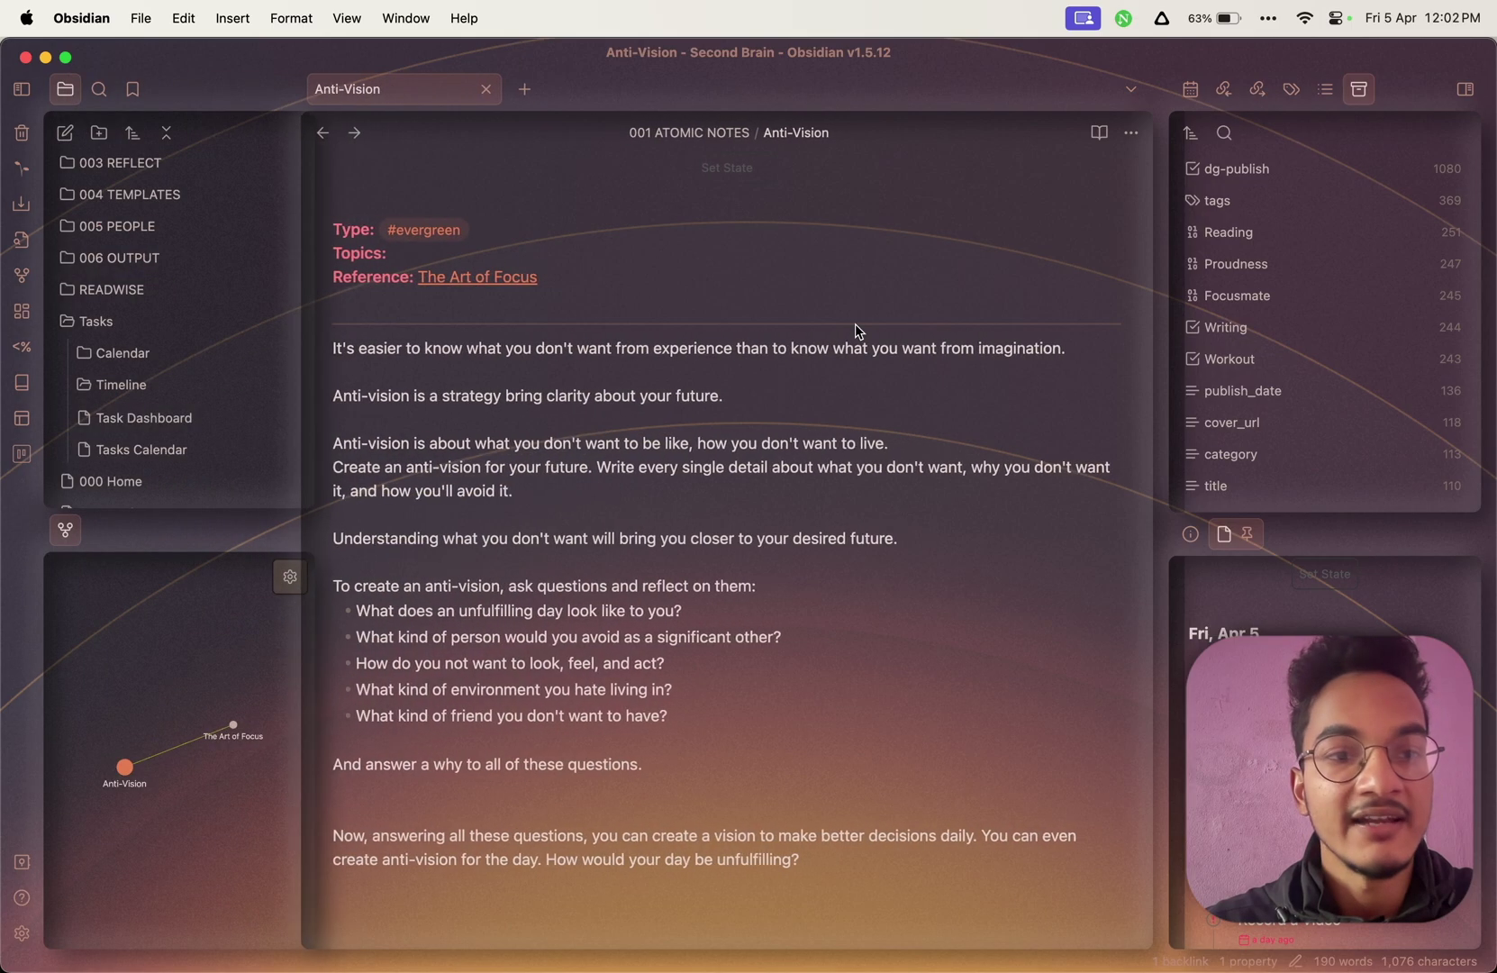
key(super+backslash)
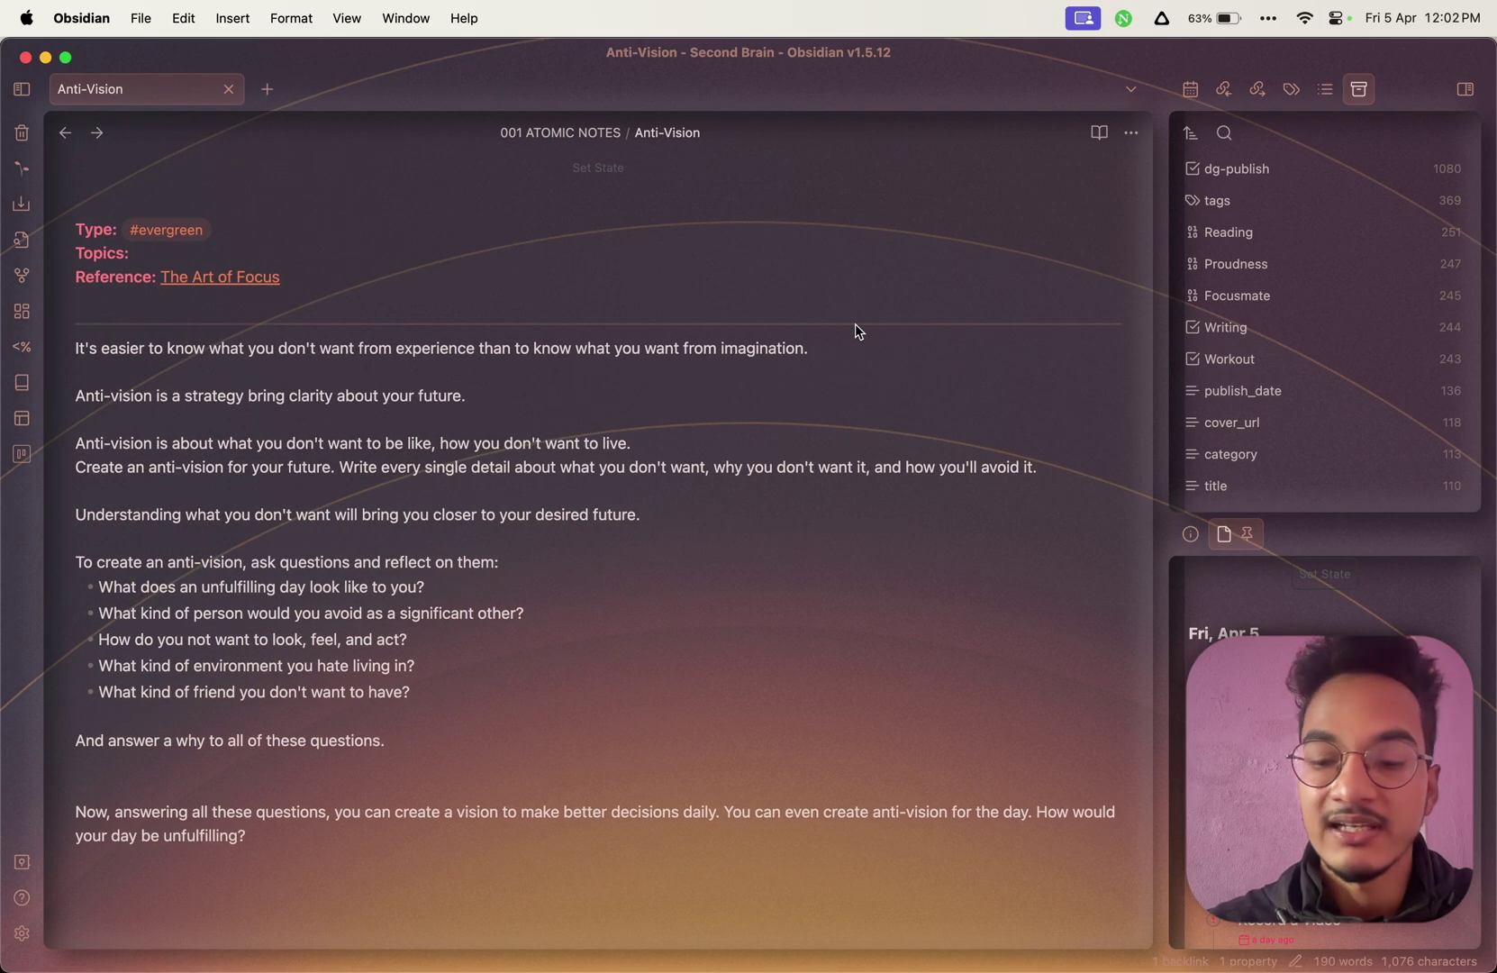
Navigate back to The Art of Focus and forward to Anti-Vision, and open and dismiss the quick switcher.
click(631, 402)
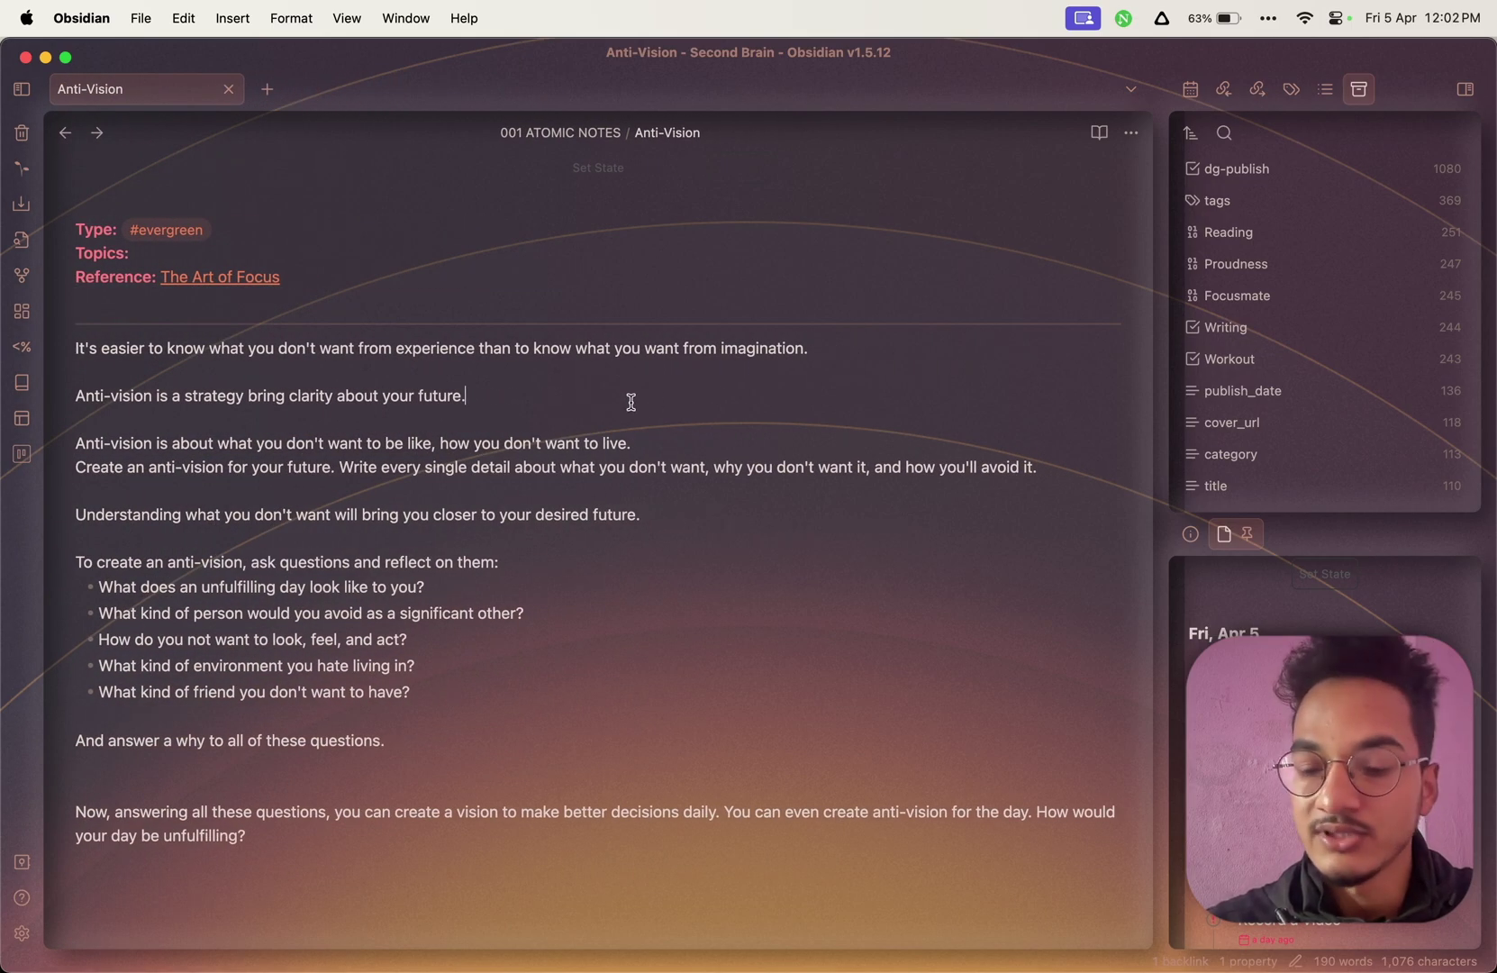
key(super+alt+Left)
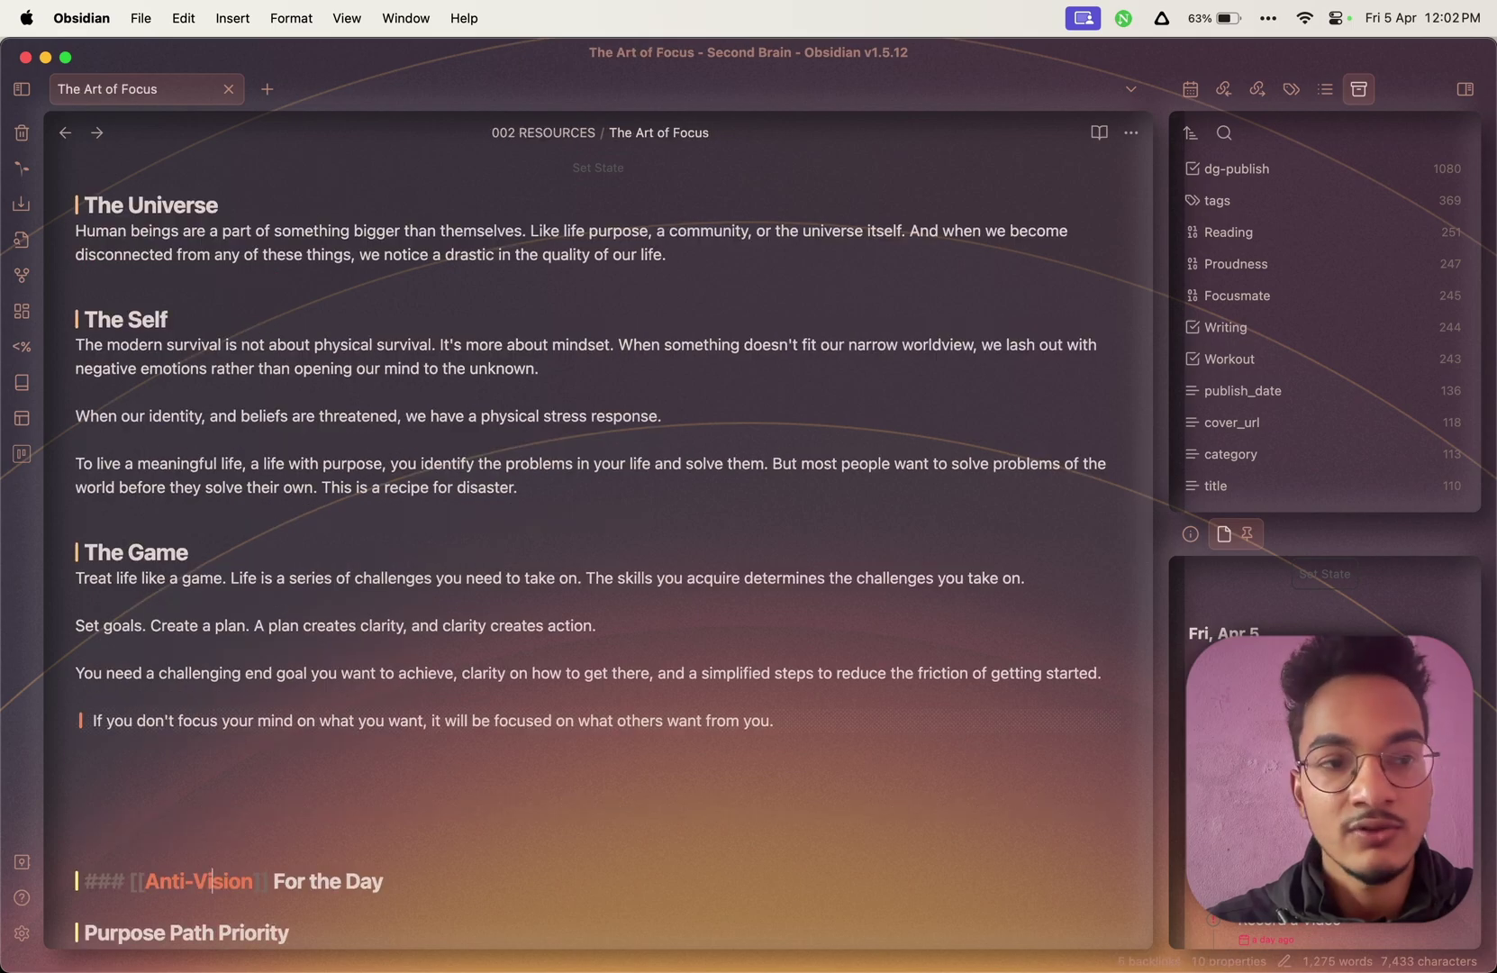
key(super+alt+Right)
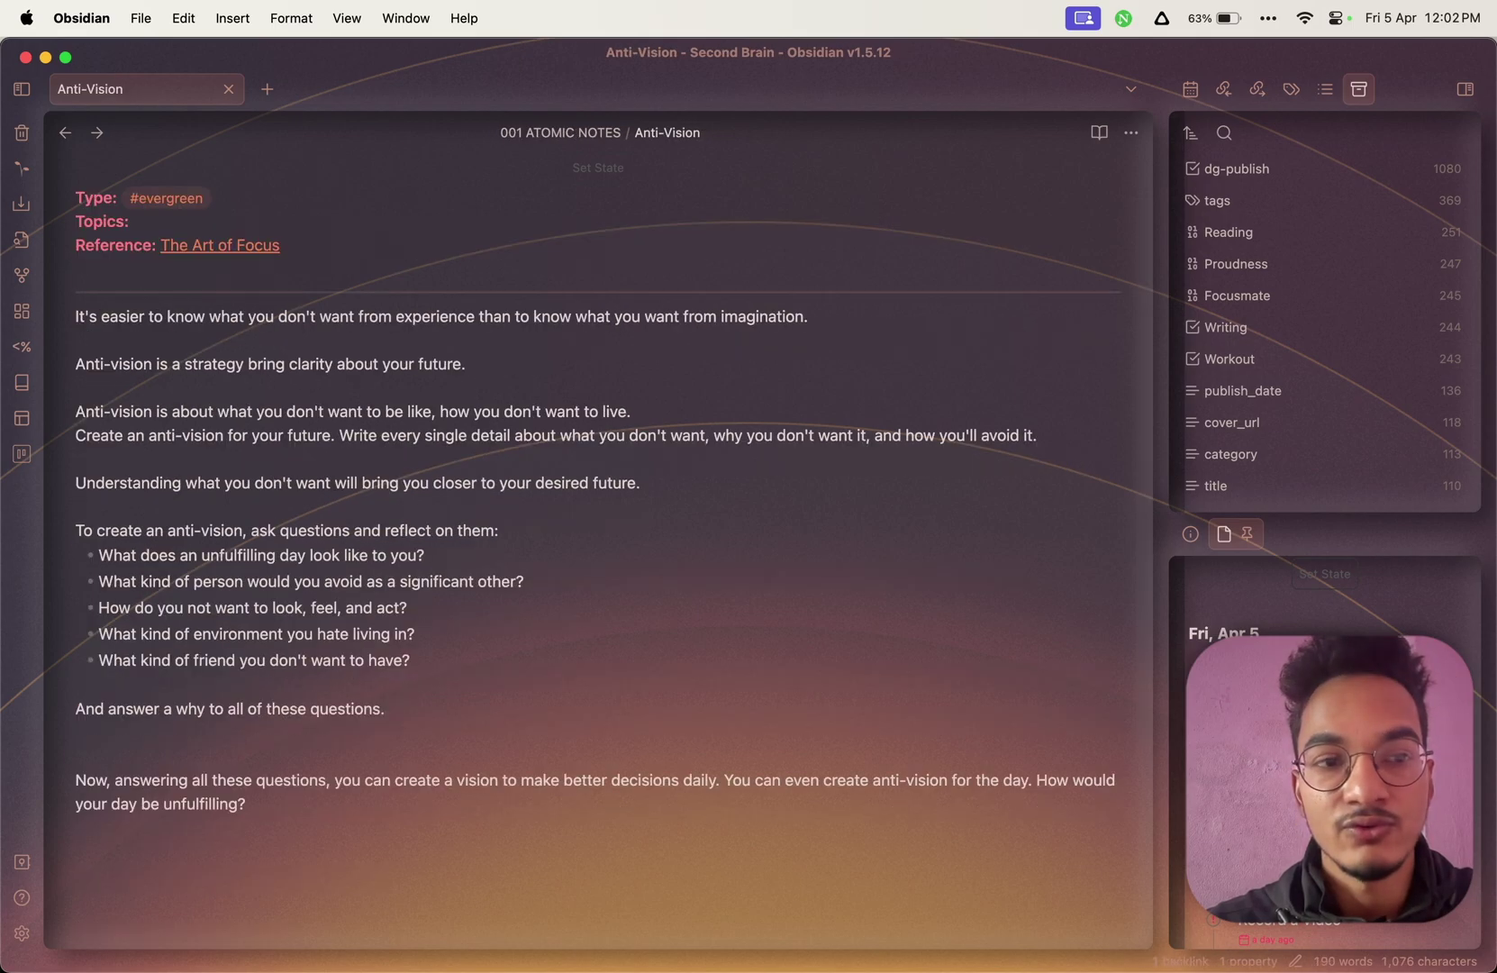
key(super+o)
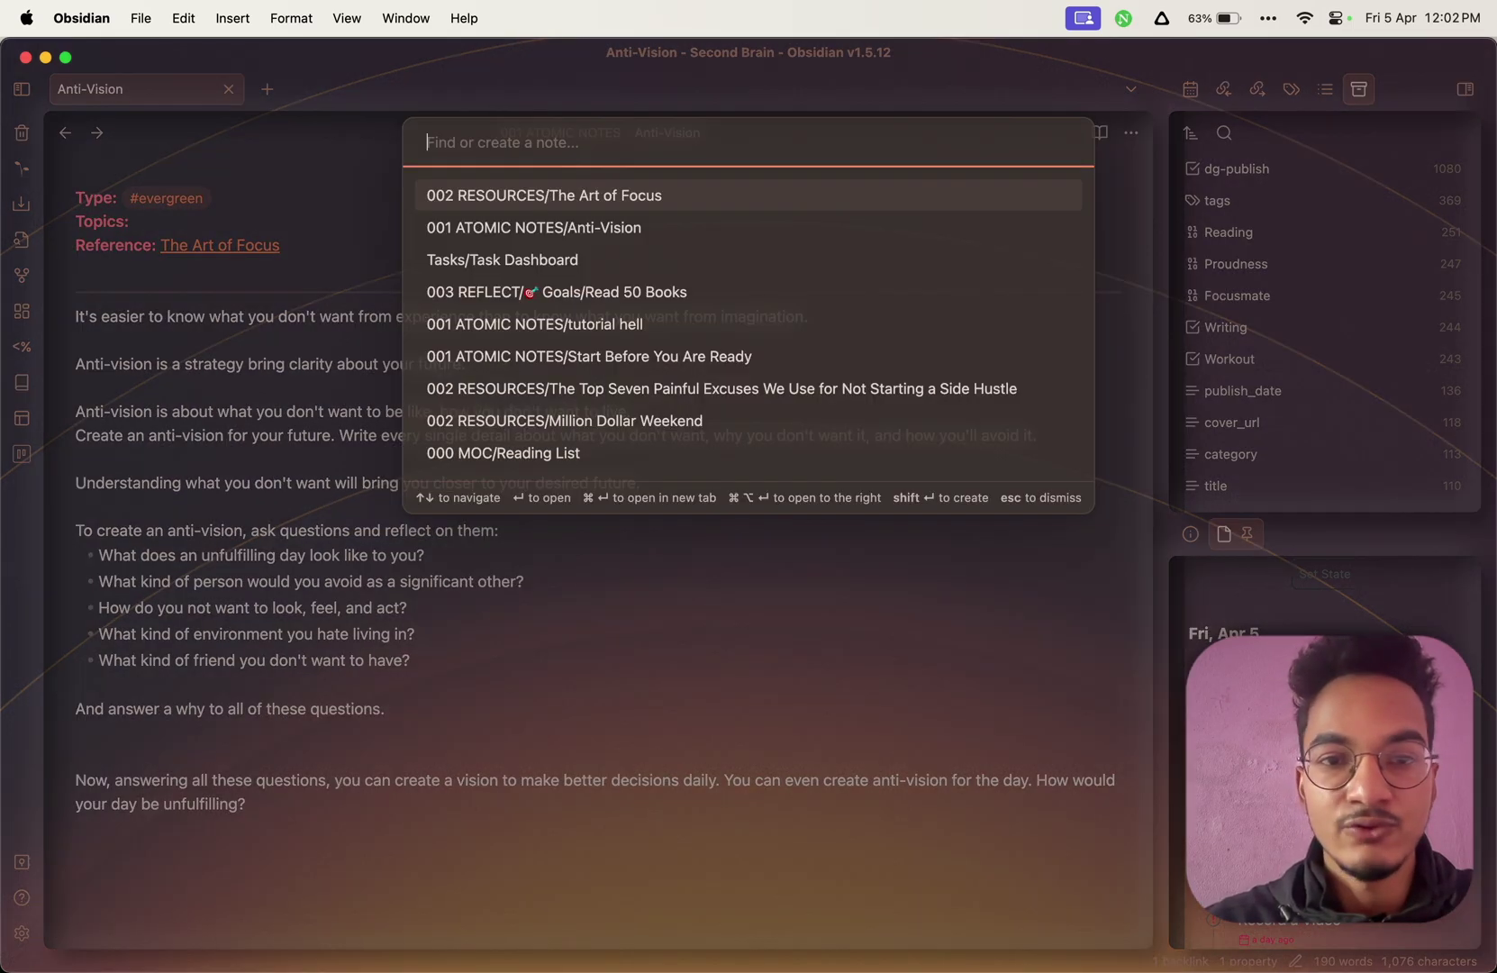
key(Escape)
Add a new line at the end of Anti-Vision and cycle it through the bullet and checkbox formats.
key(Return)
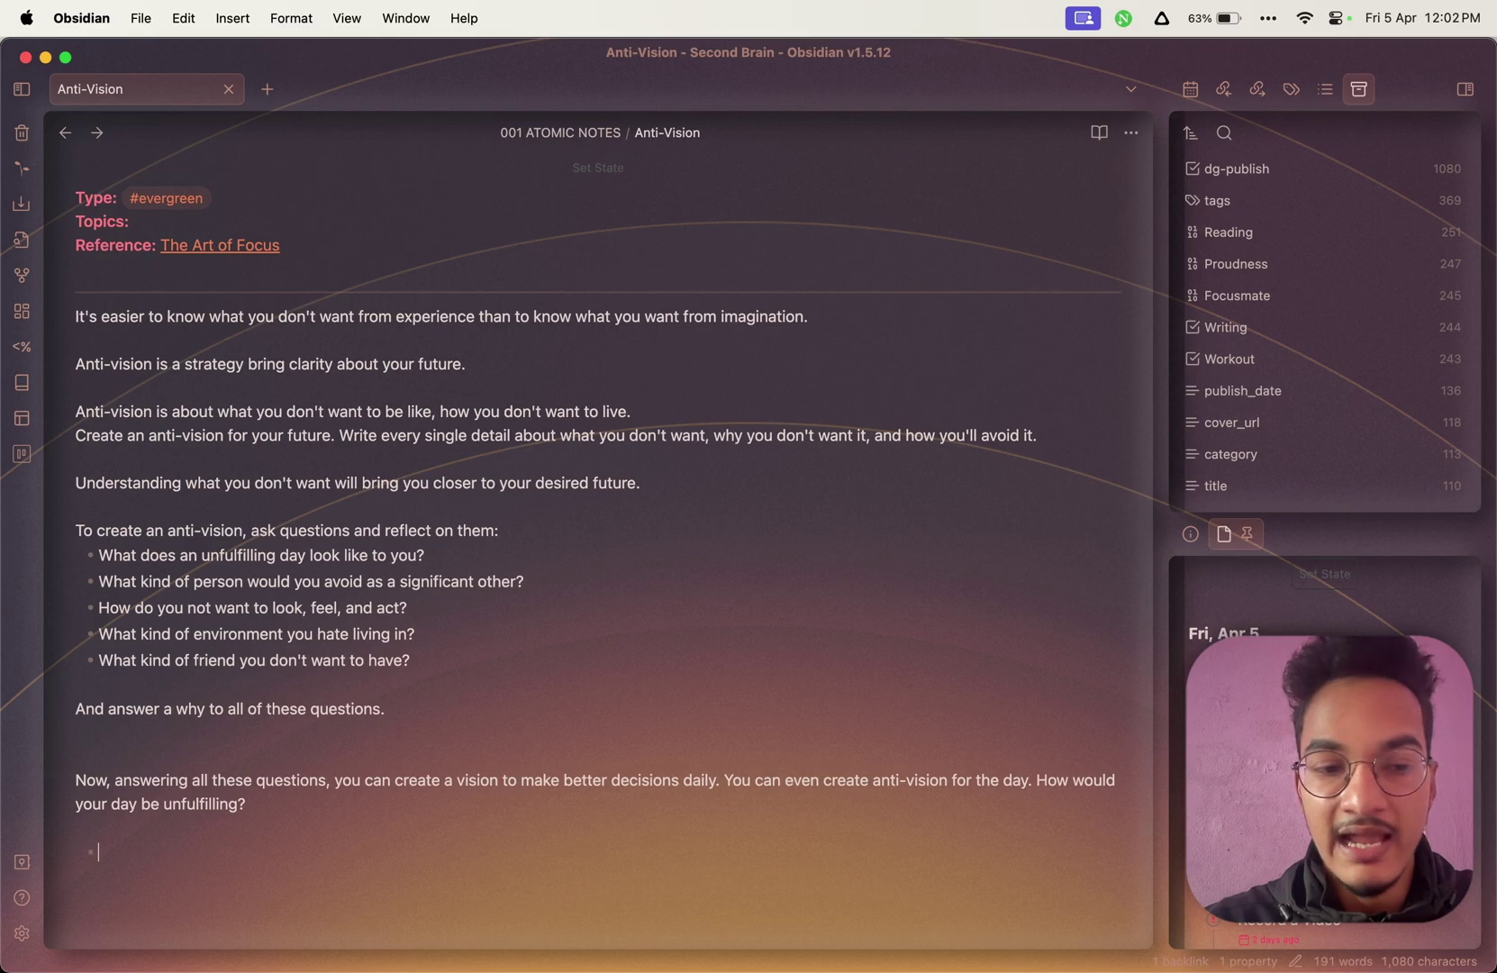
key(super+Return)
key(super+Return)
key(super+Return)
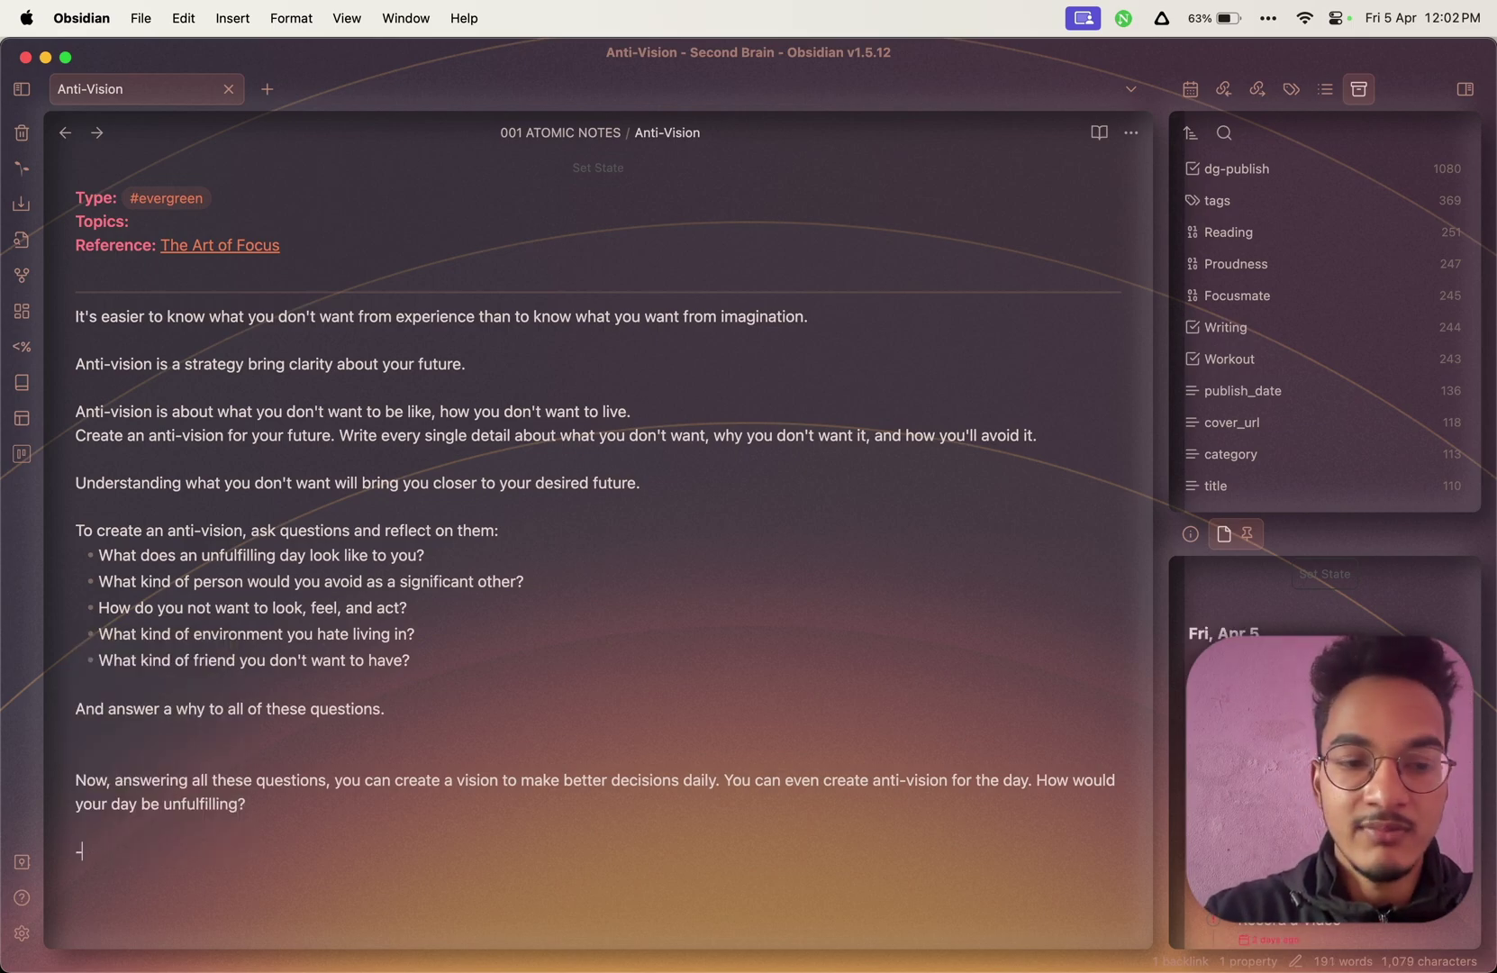
Write a checklist item at the end of Anti-Vision reading "This is a check".
text(- [)
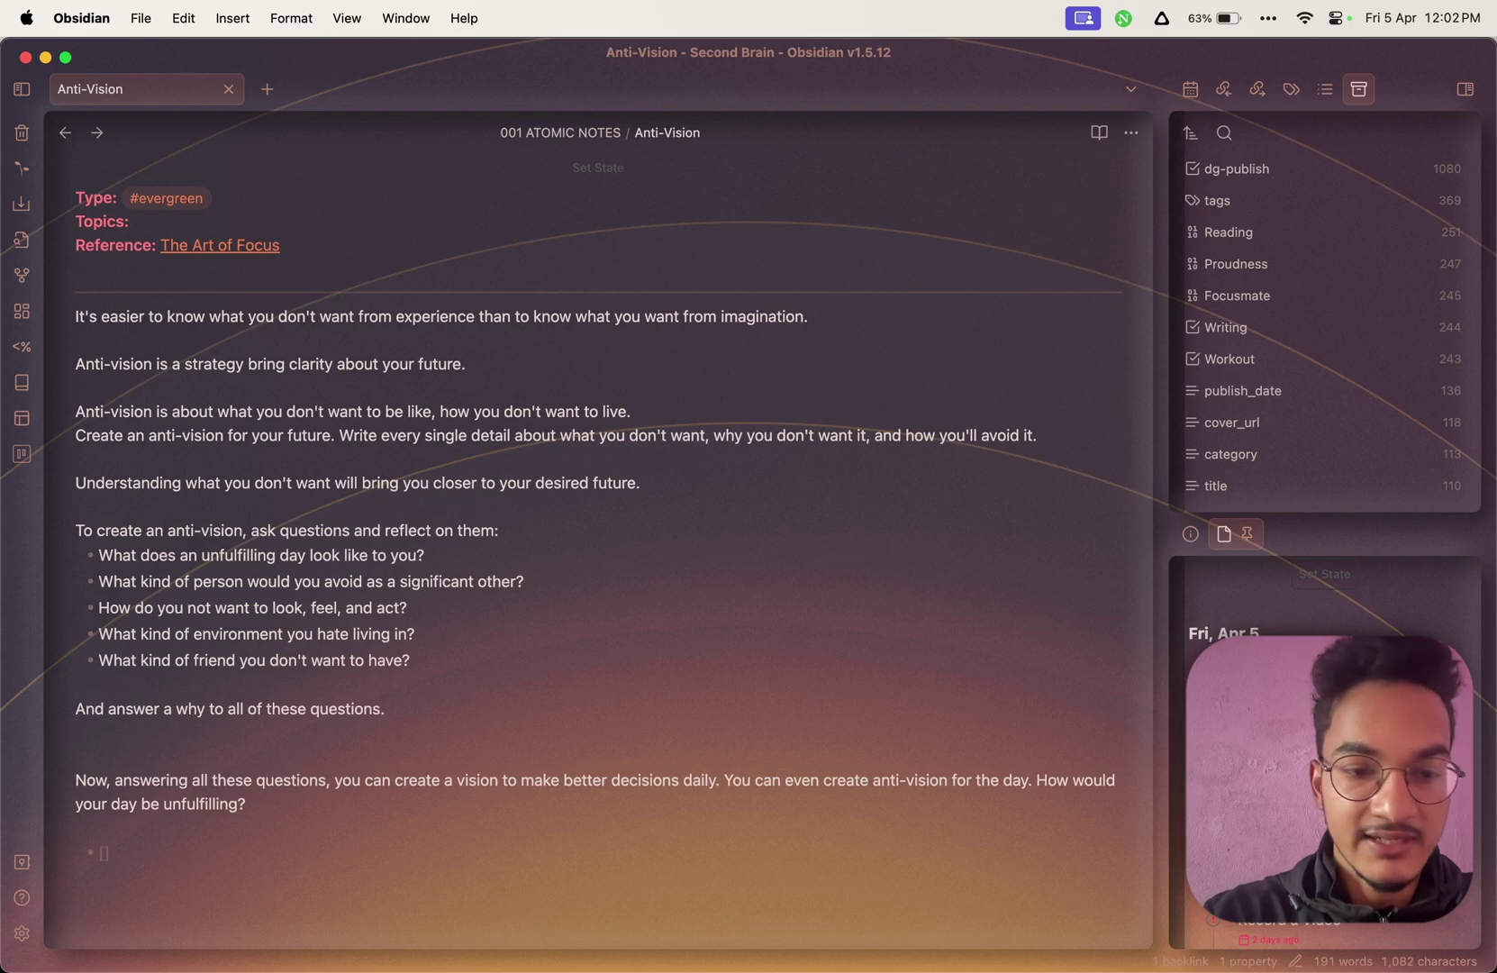
text(   ] This)
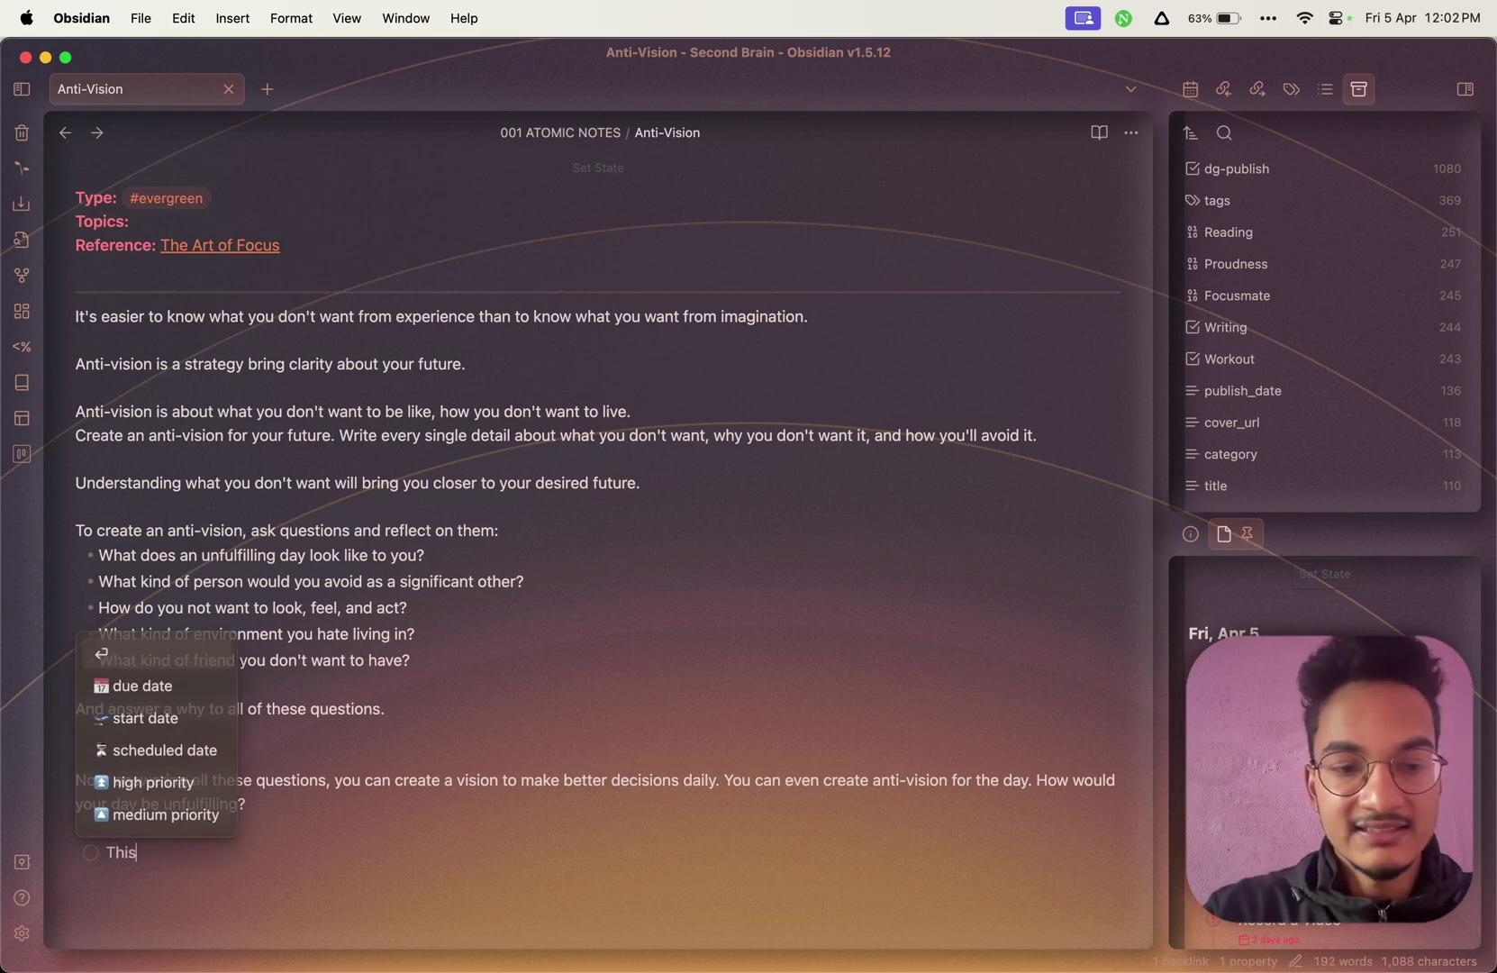
text( is achie)
key(BackSpace)
key(BackSpace)
key(BackSpace)
key(BackSpace)
key(BackSpace)
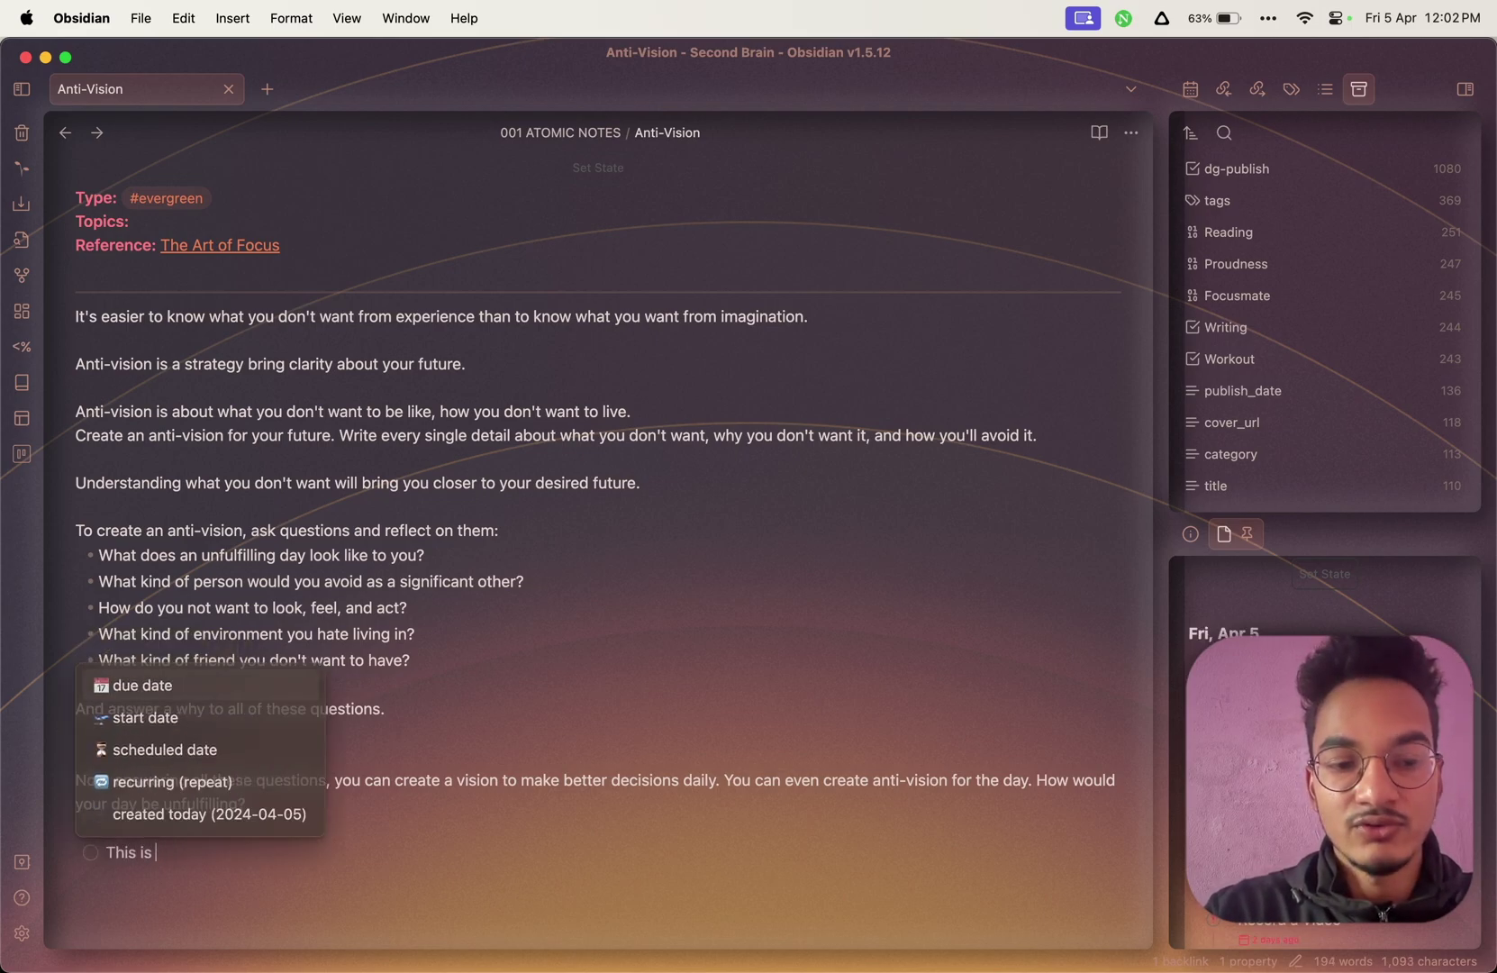
text(a check)
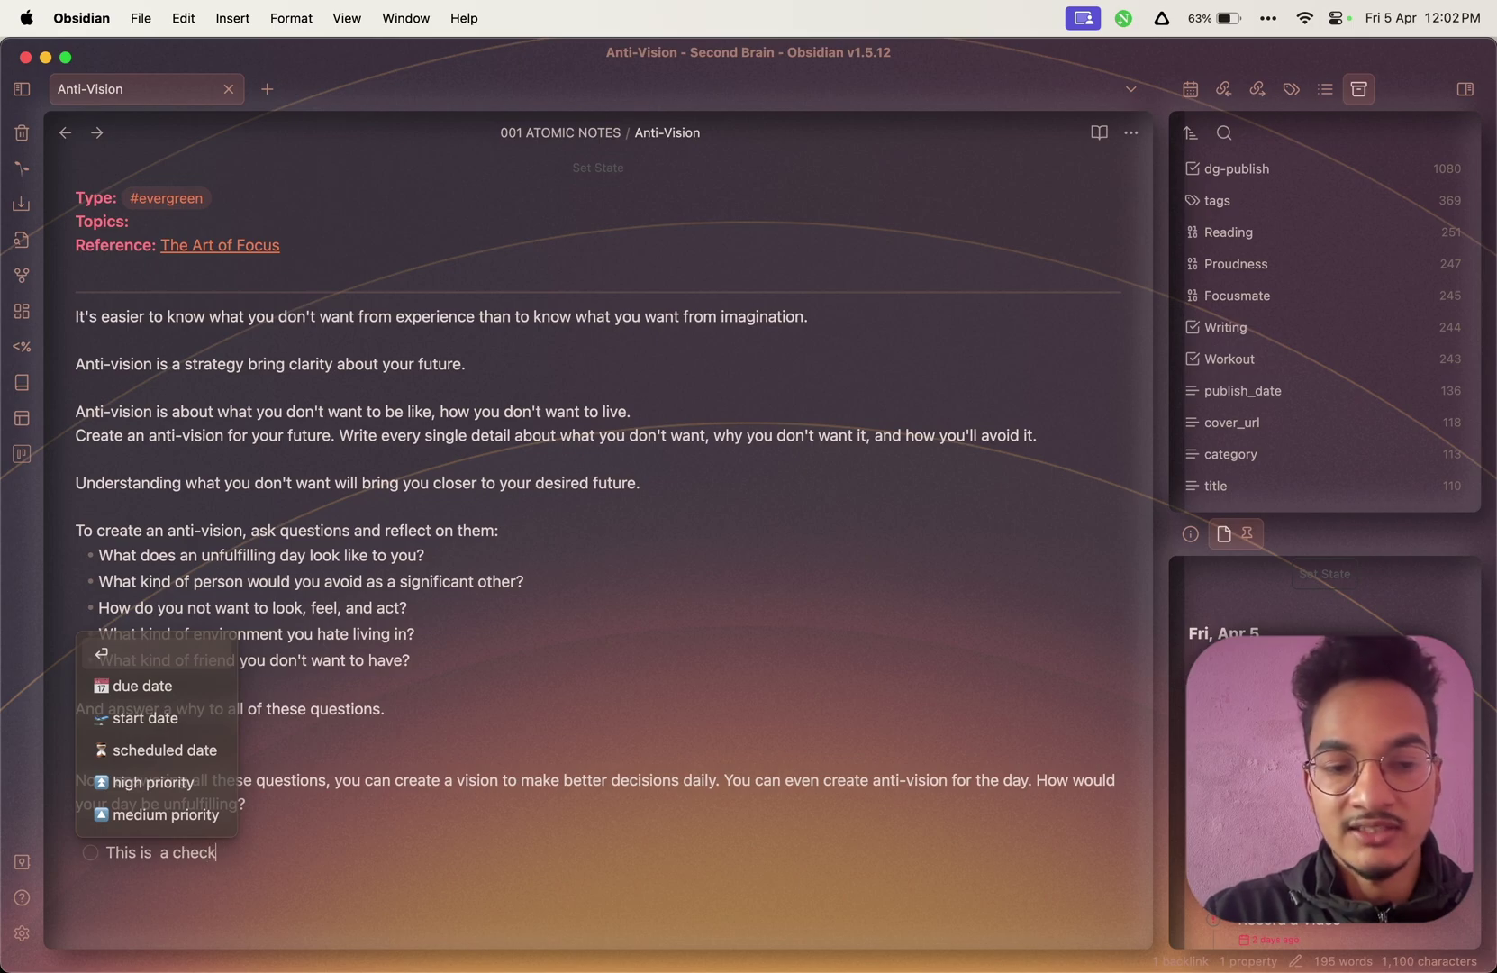
Shorten the checklist item's text to "This is".
key(BackSpace)
key(BackSpace)
key(BackSpace)
key(BackSpace)
scroll(227, 561, down, 5)
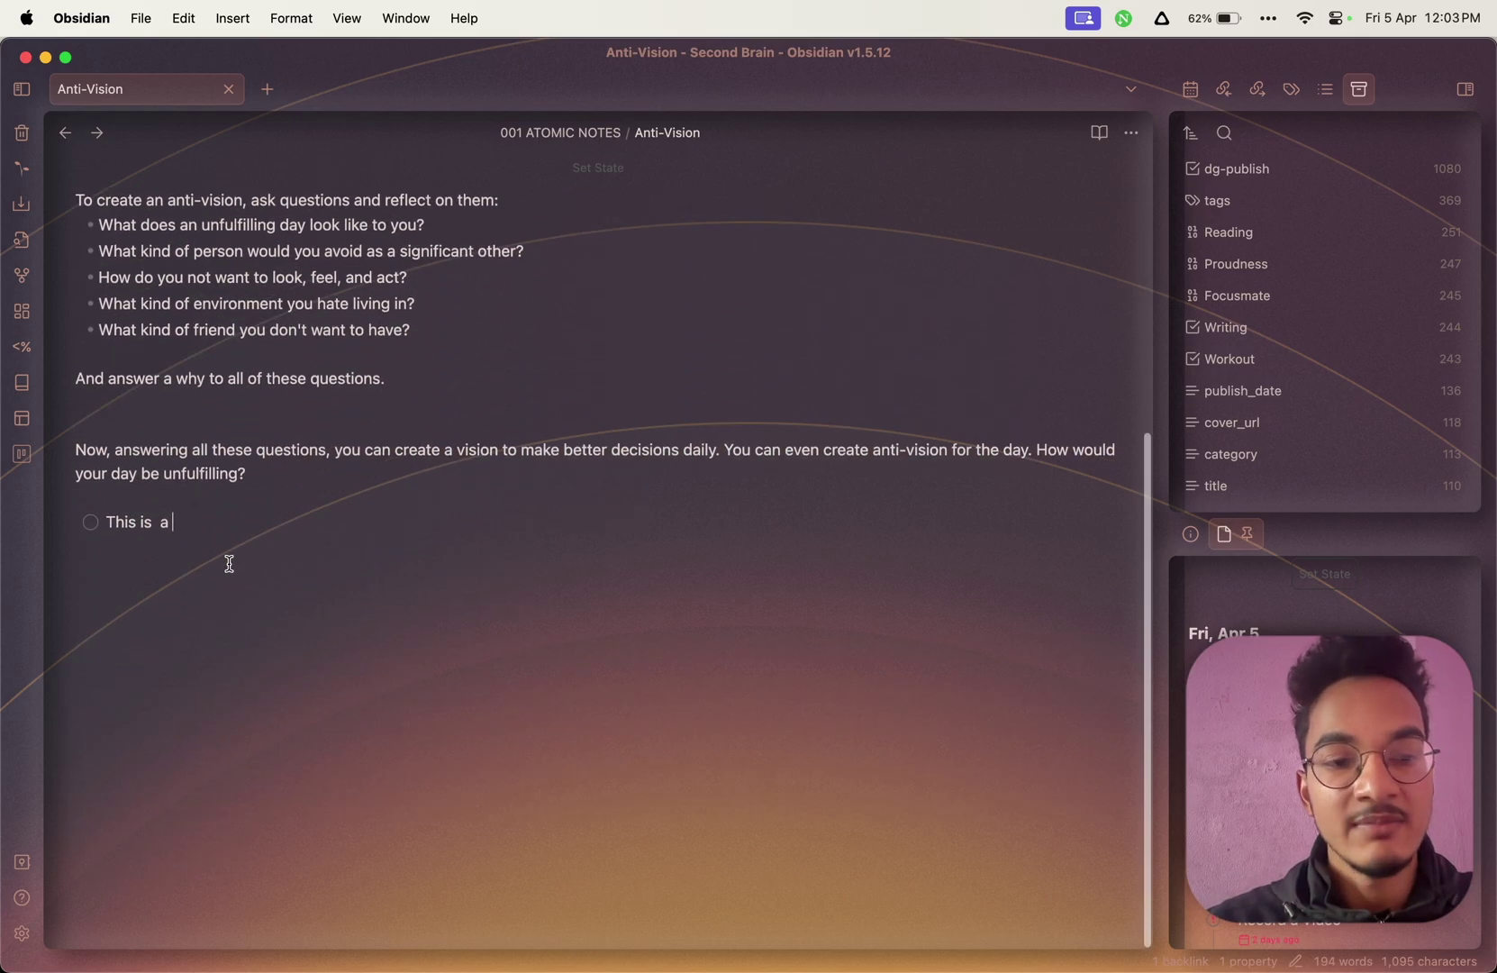
key(BackSpace)
key(BackSpace)
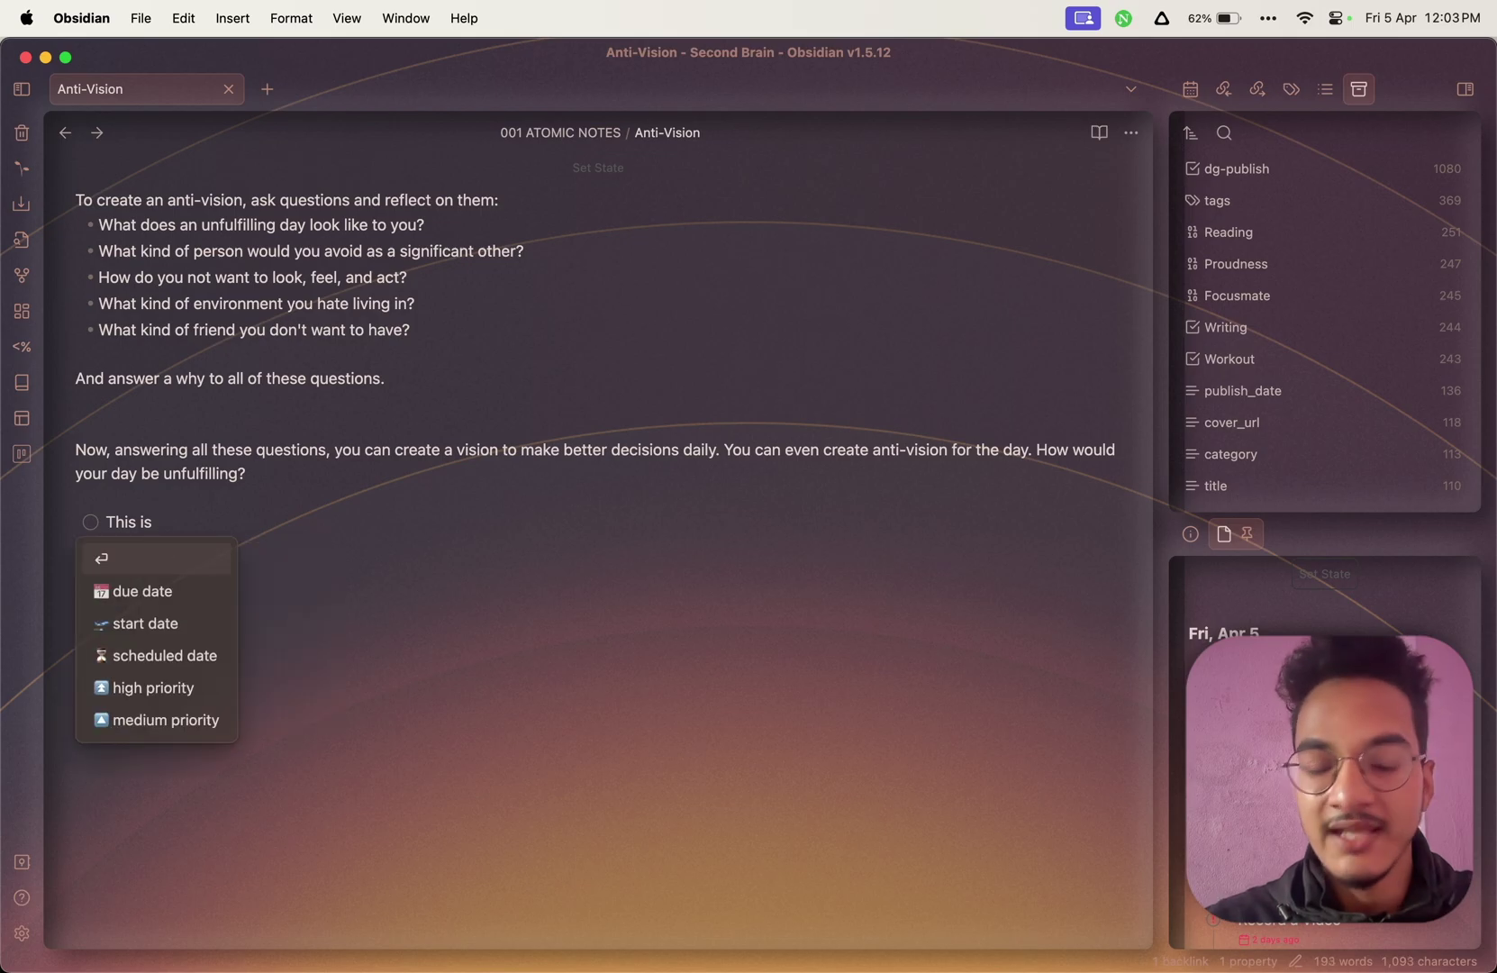
Toggle the "This is" line repeatedly between checkbox and bullet by hotkey, ending with a bullet point.
key(super+Return)
key(super+Return)
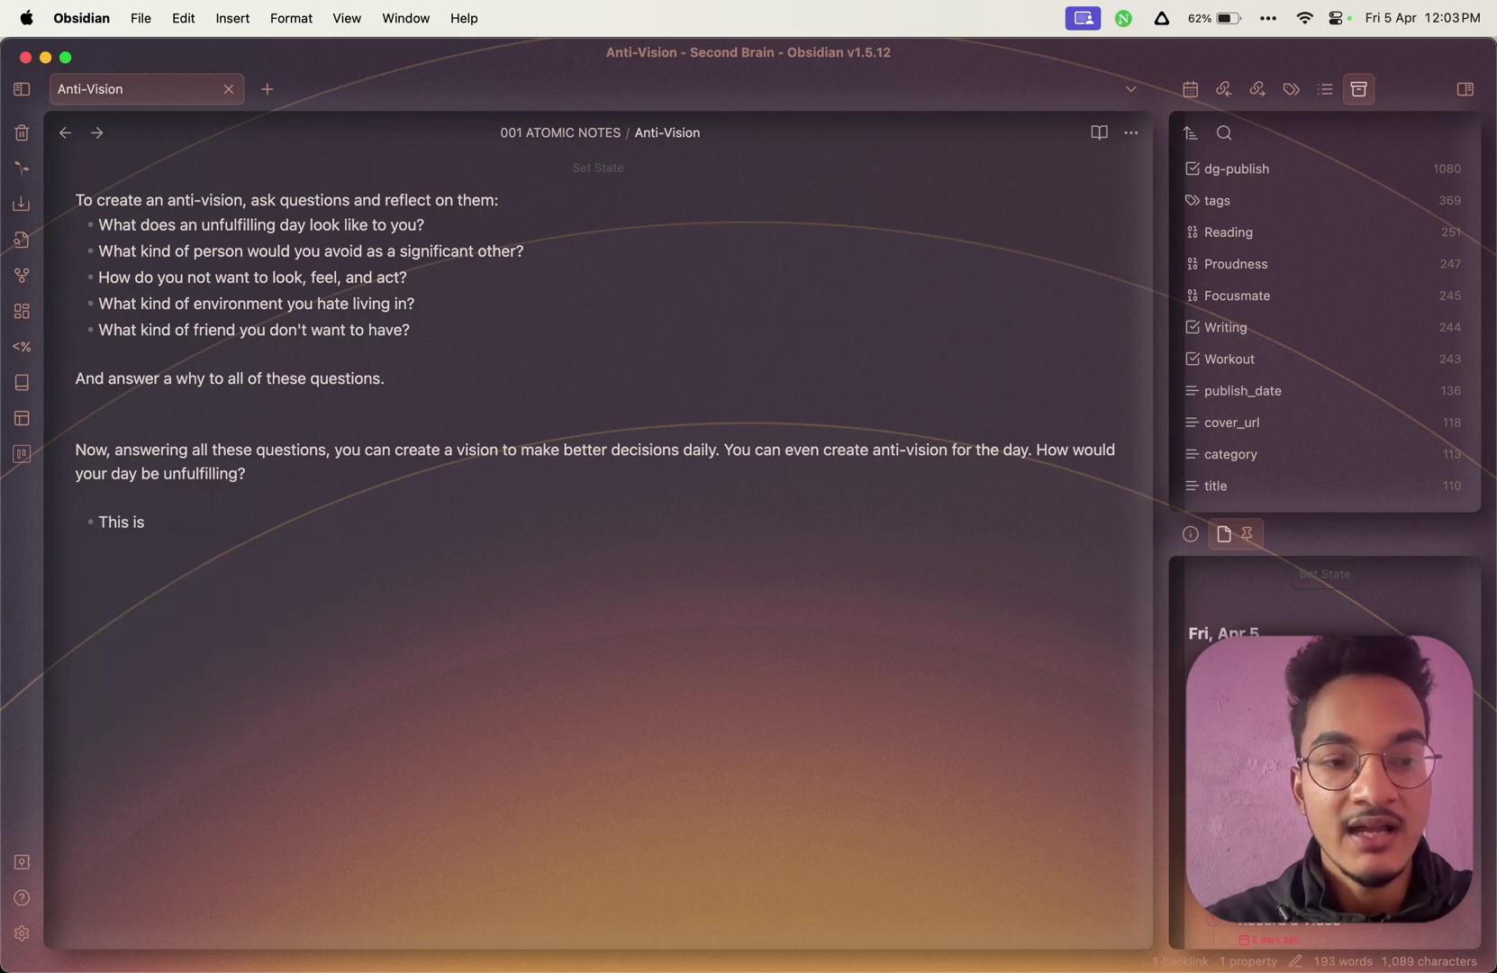
key(super+Return)
key(super+Return)
key(super+Return)
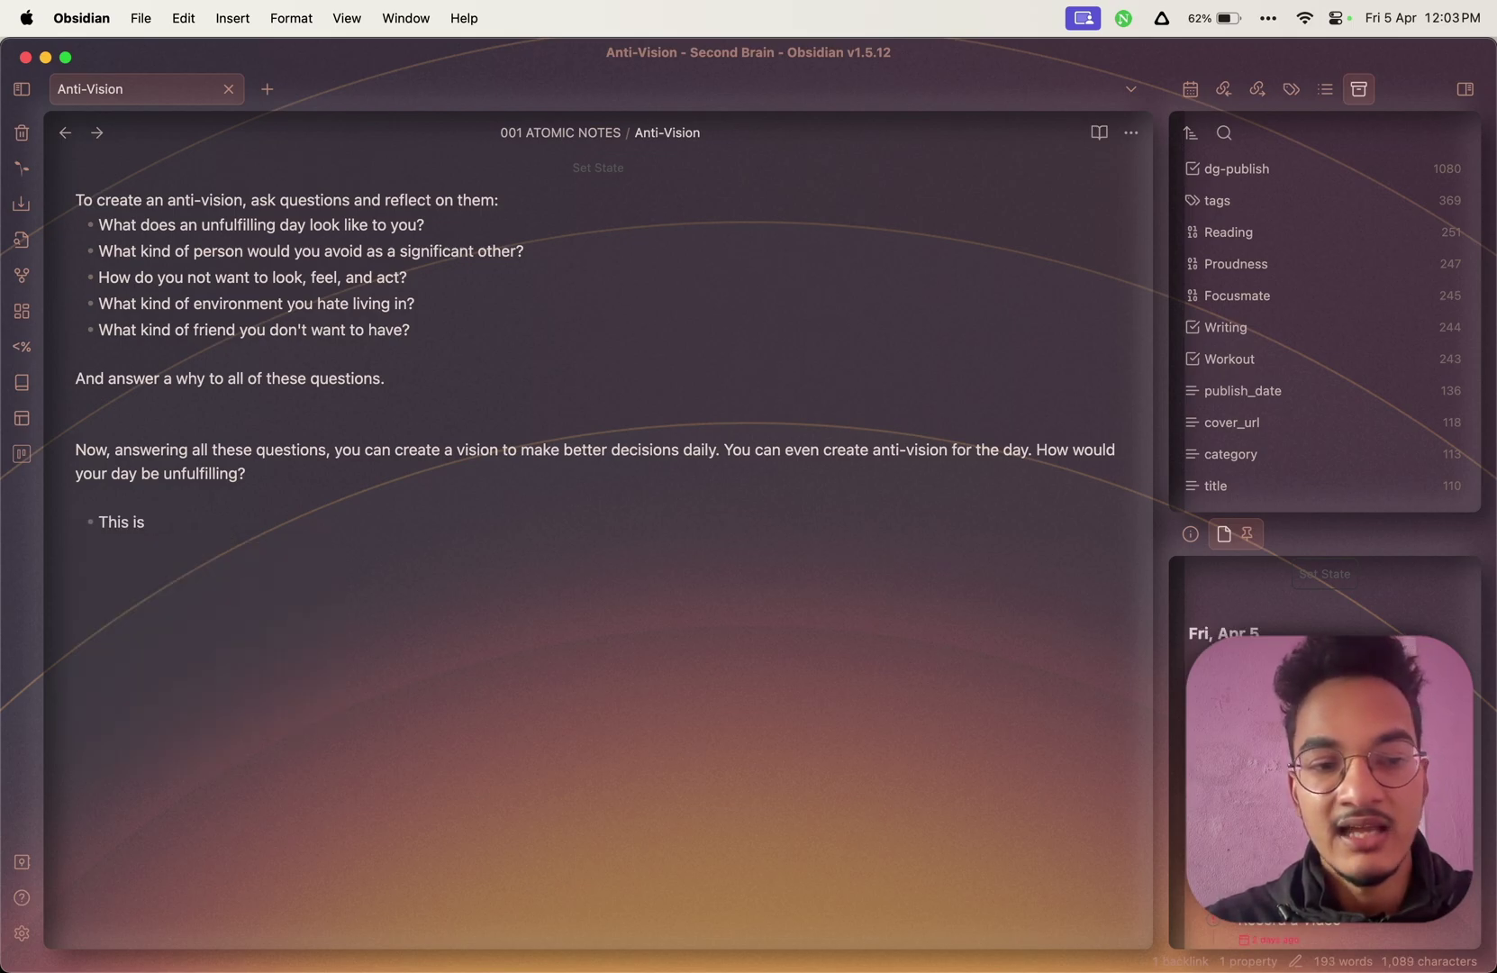
key(super+Return)
key(super+Return)
key(super+Return)
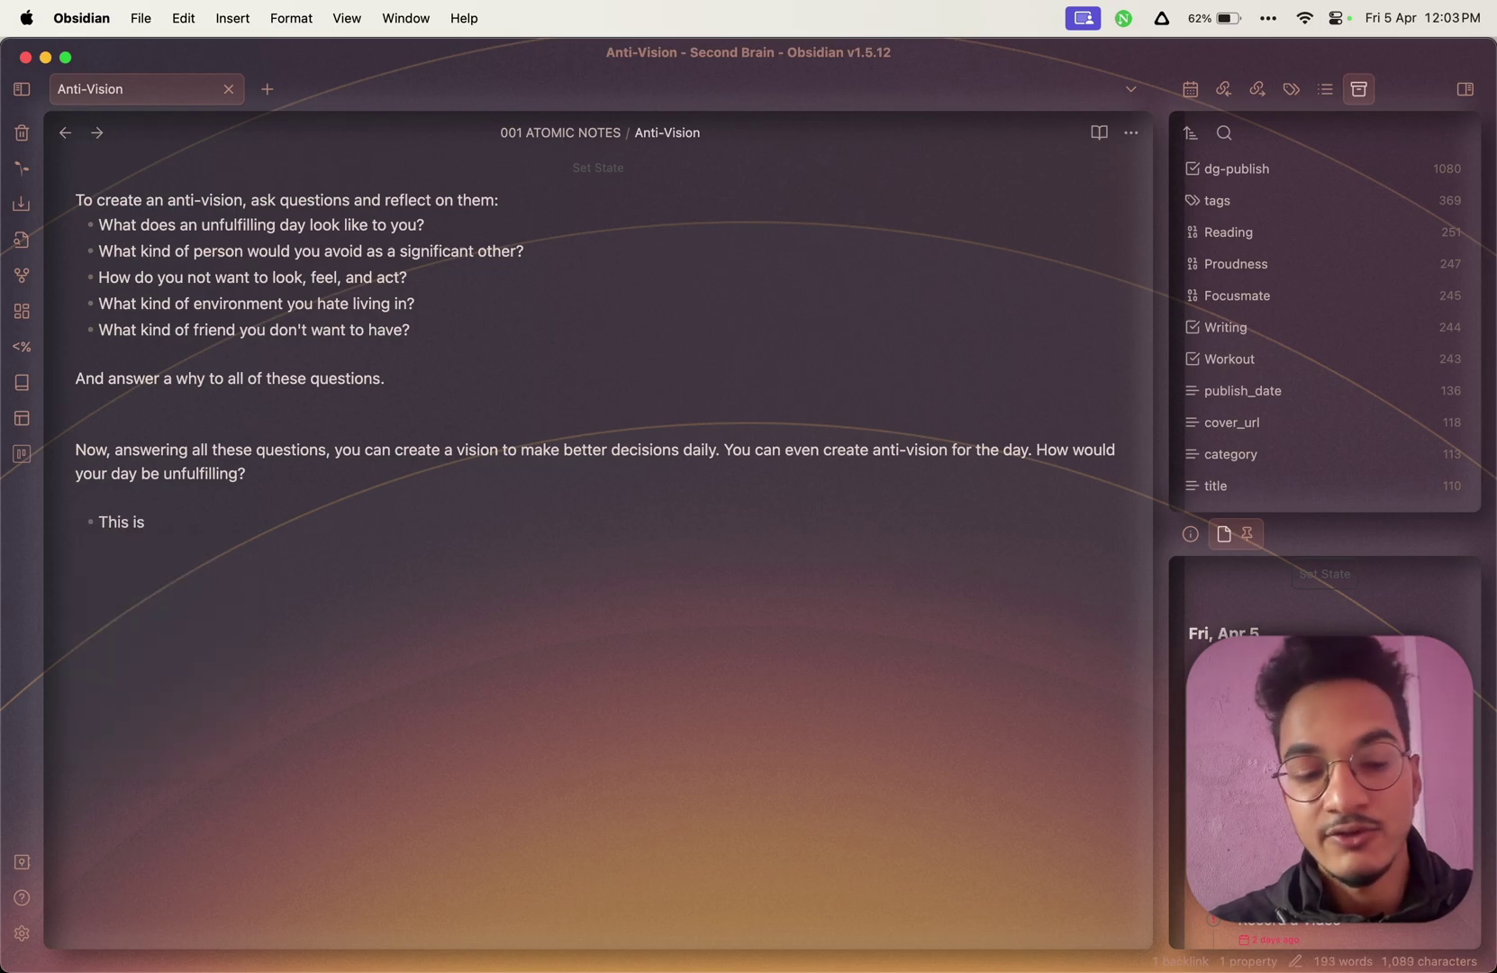
Close the Anti-Vision note and restore the closed tab.
key(super+w)
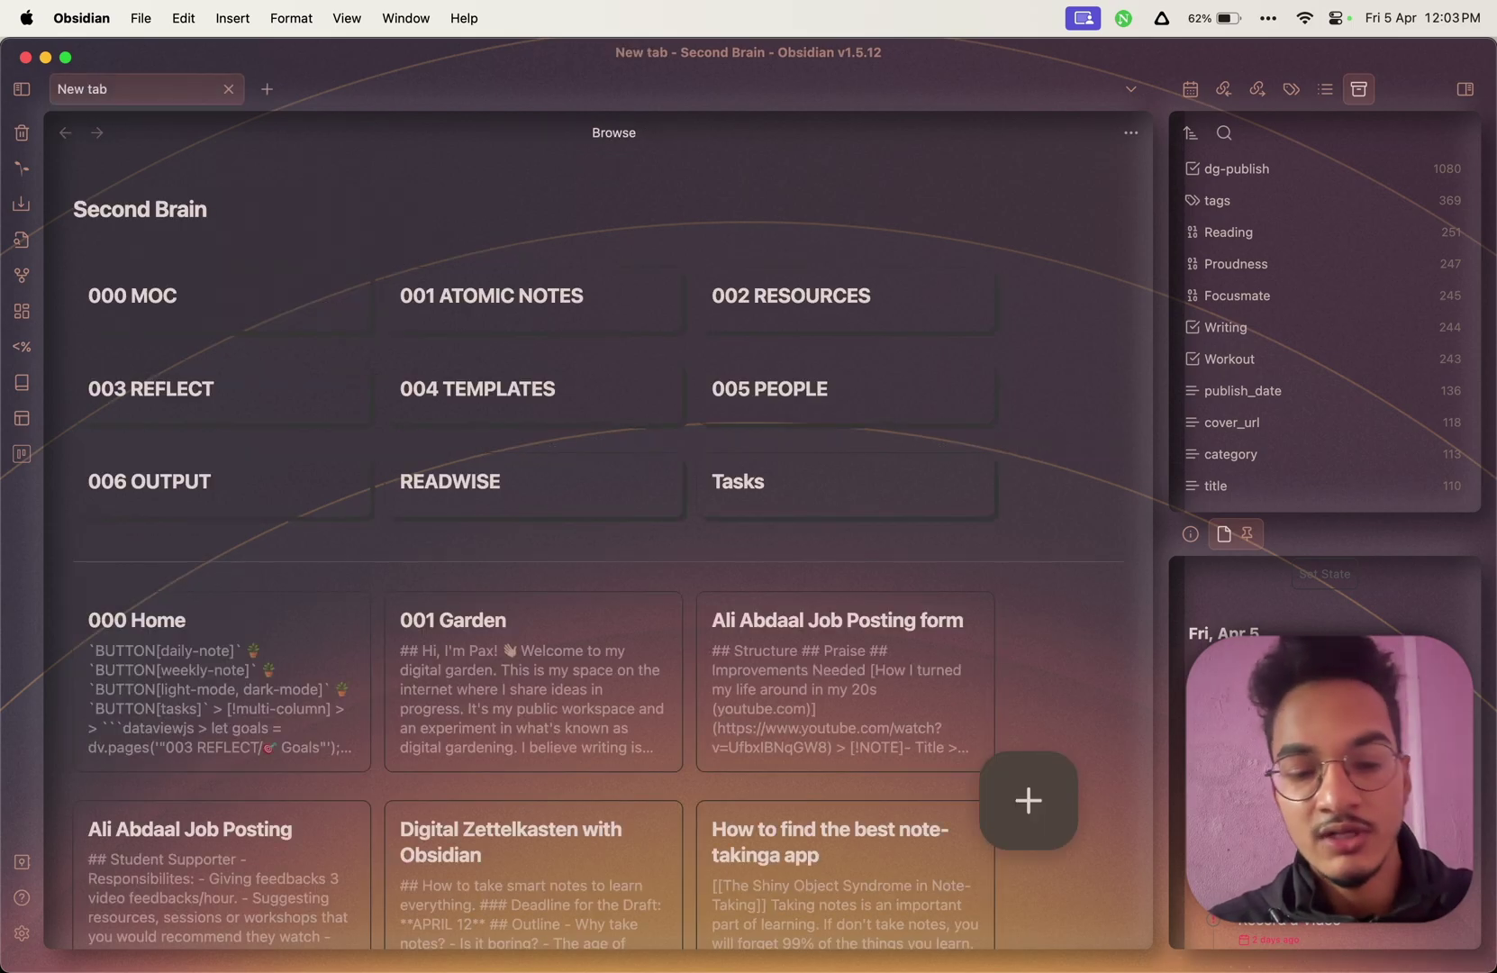
key(super+shift+t)
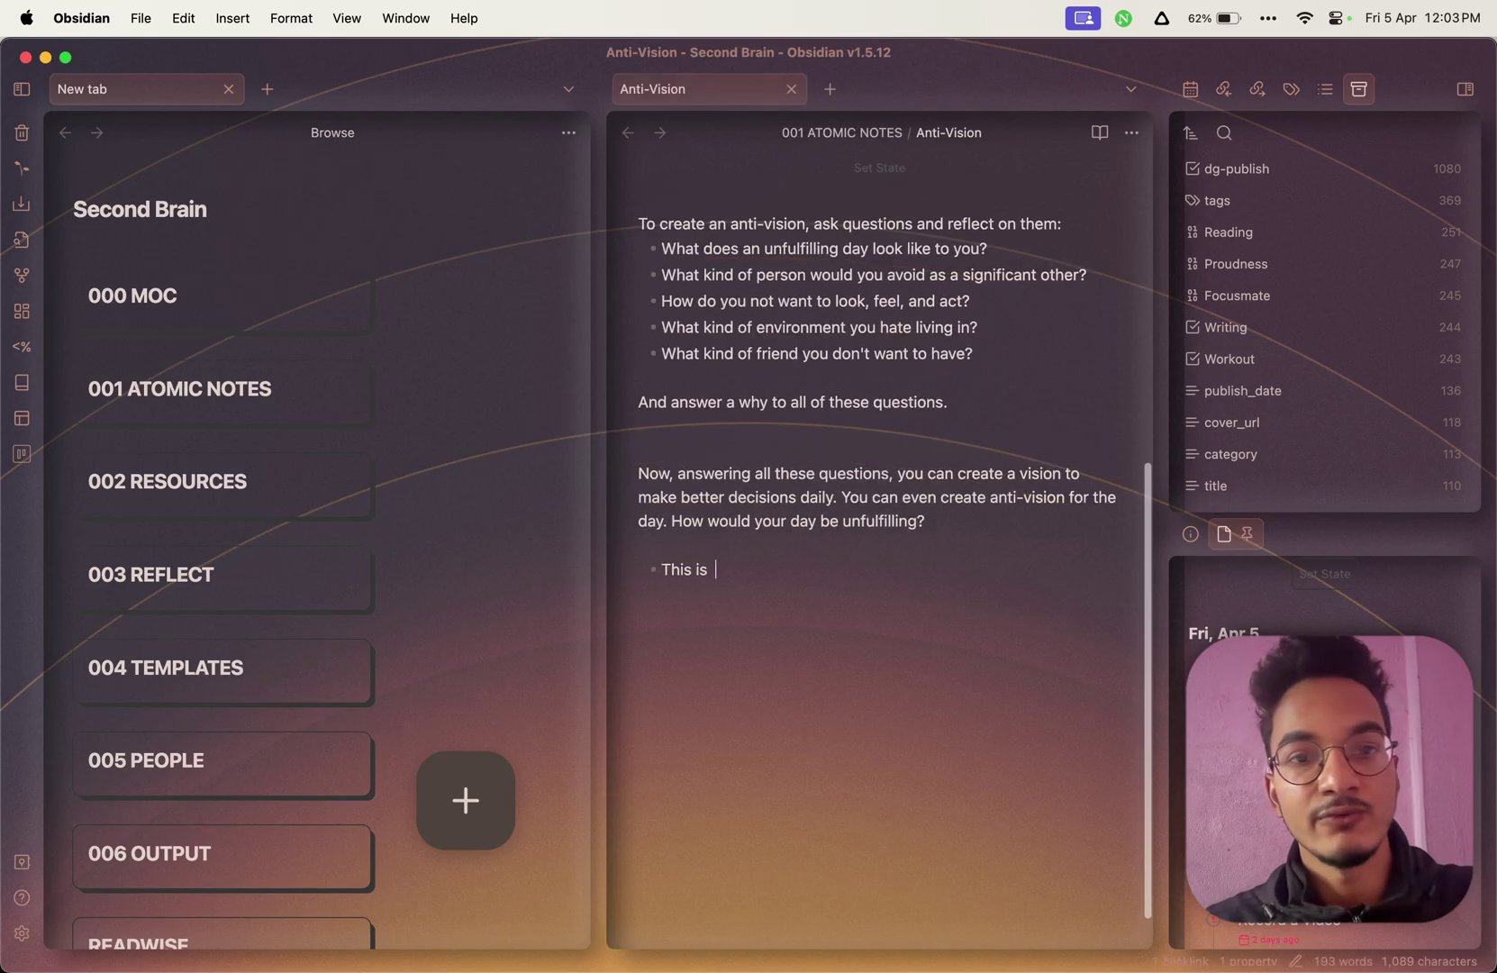
Close the empty tab beside the Anti-Vision note, and call up and dismiss the folder chooser for moving the note.
click(230, 90)
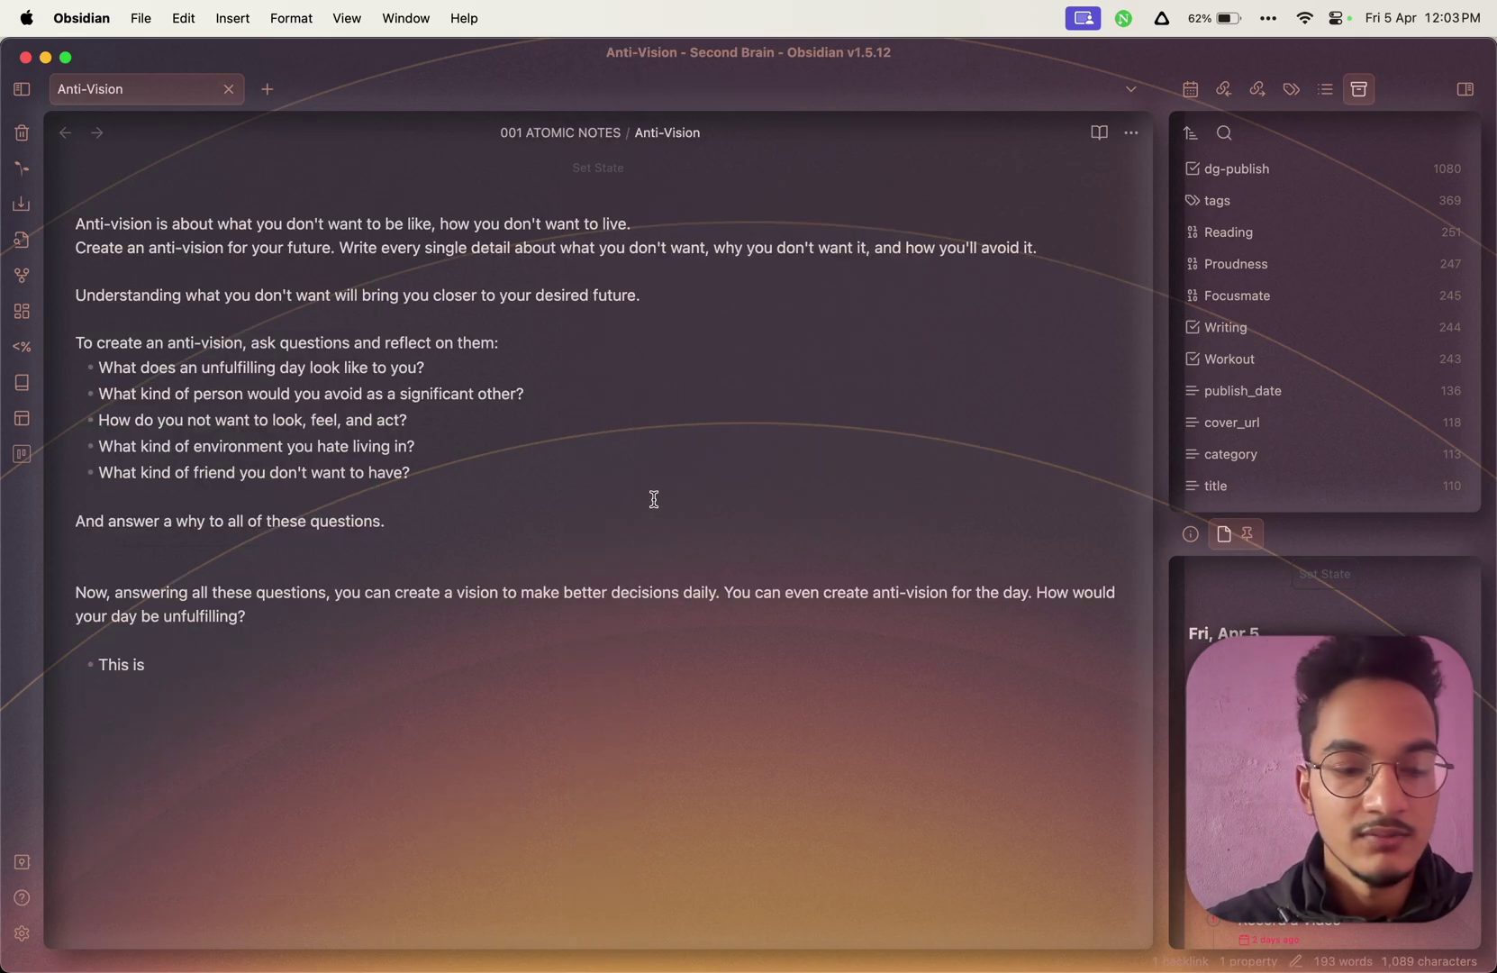
key(super+shift+m)
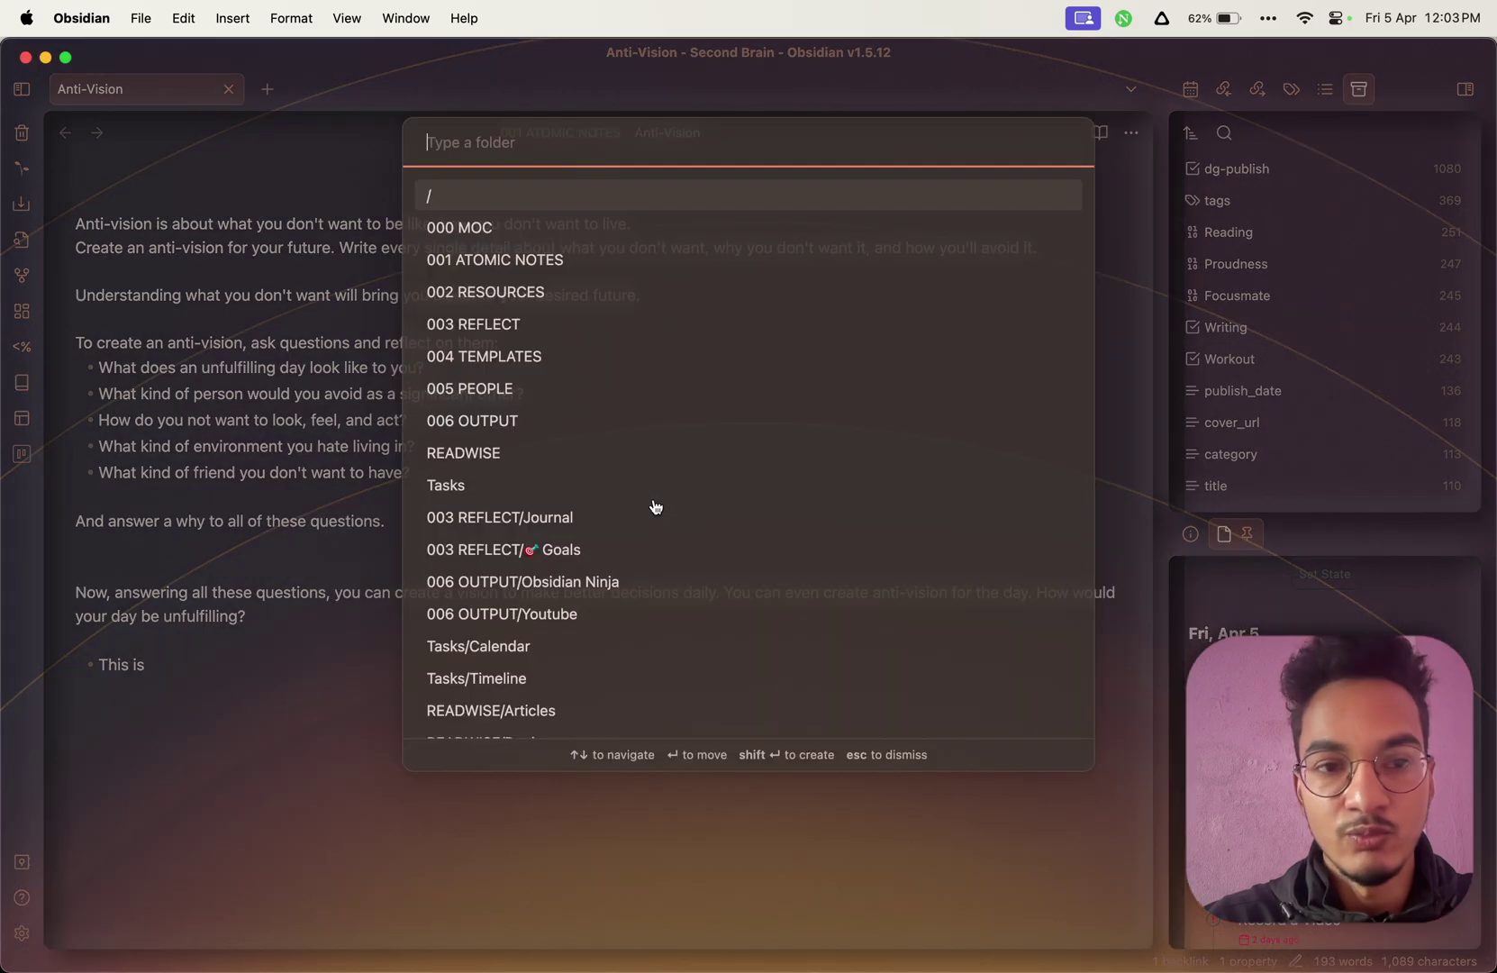
click(290, 411)
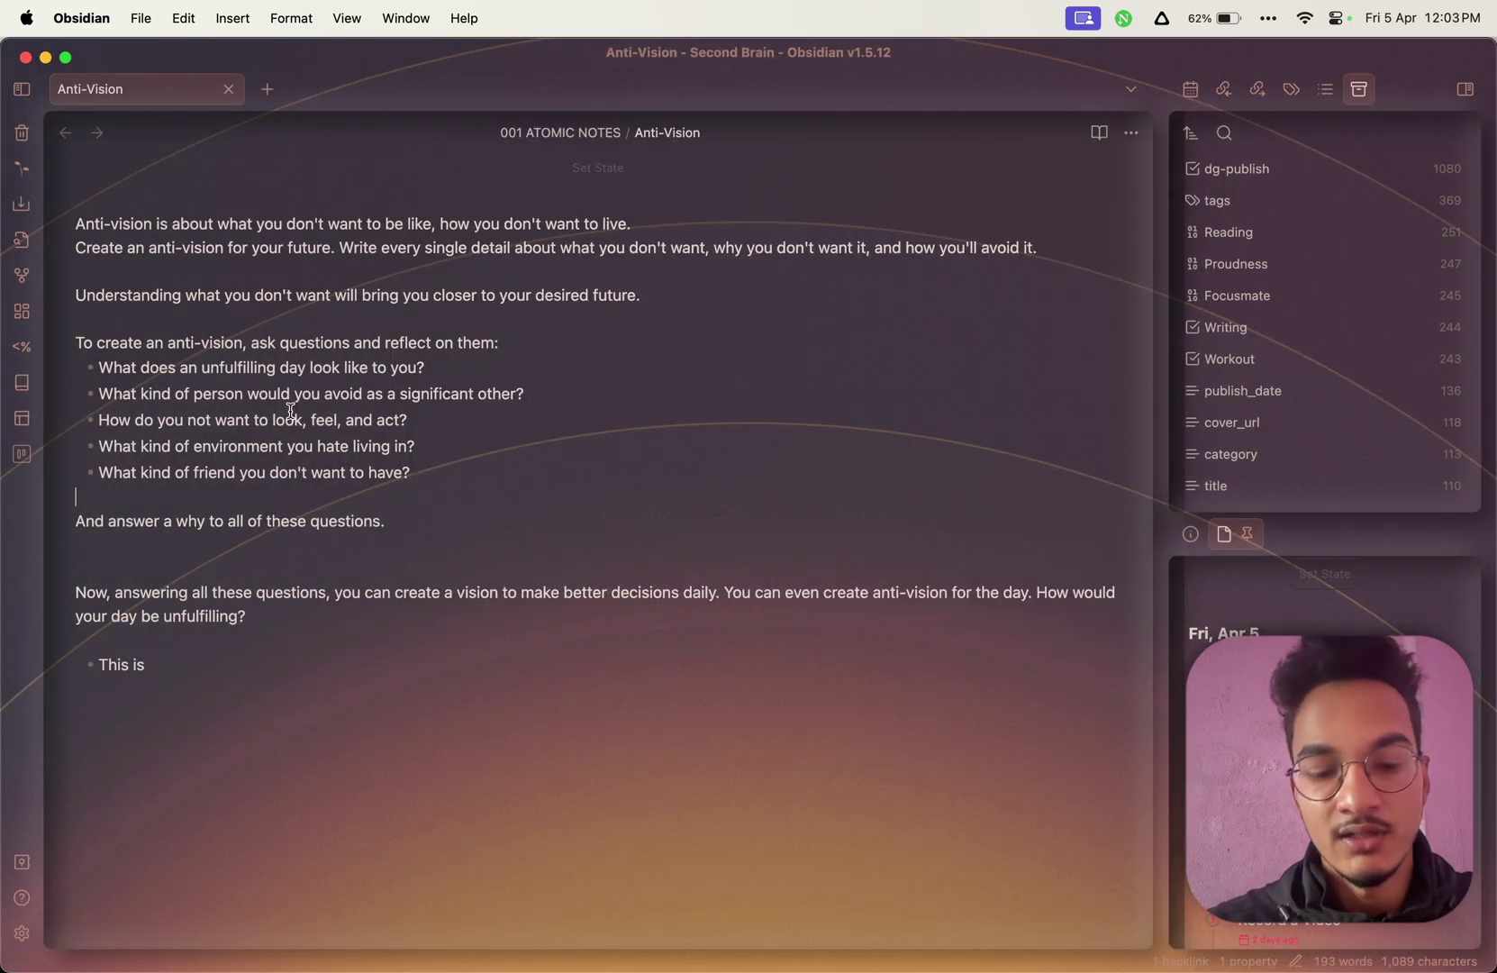
Show the file explorer sidebar by hotkey, browse its notes, and hide the sidebar again.
key(super+backslash)
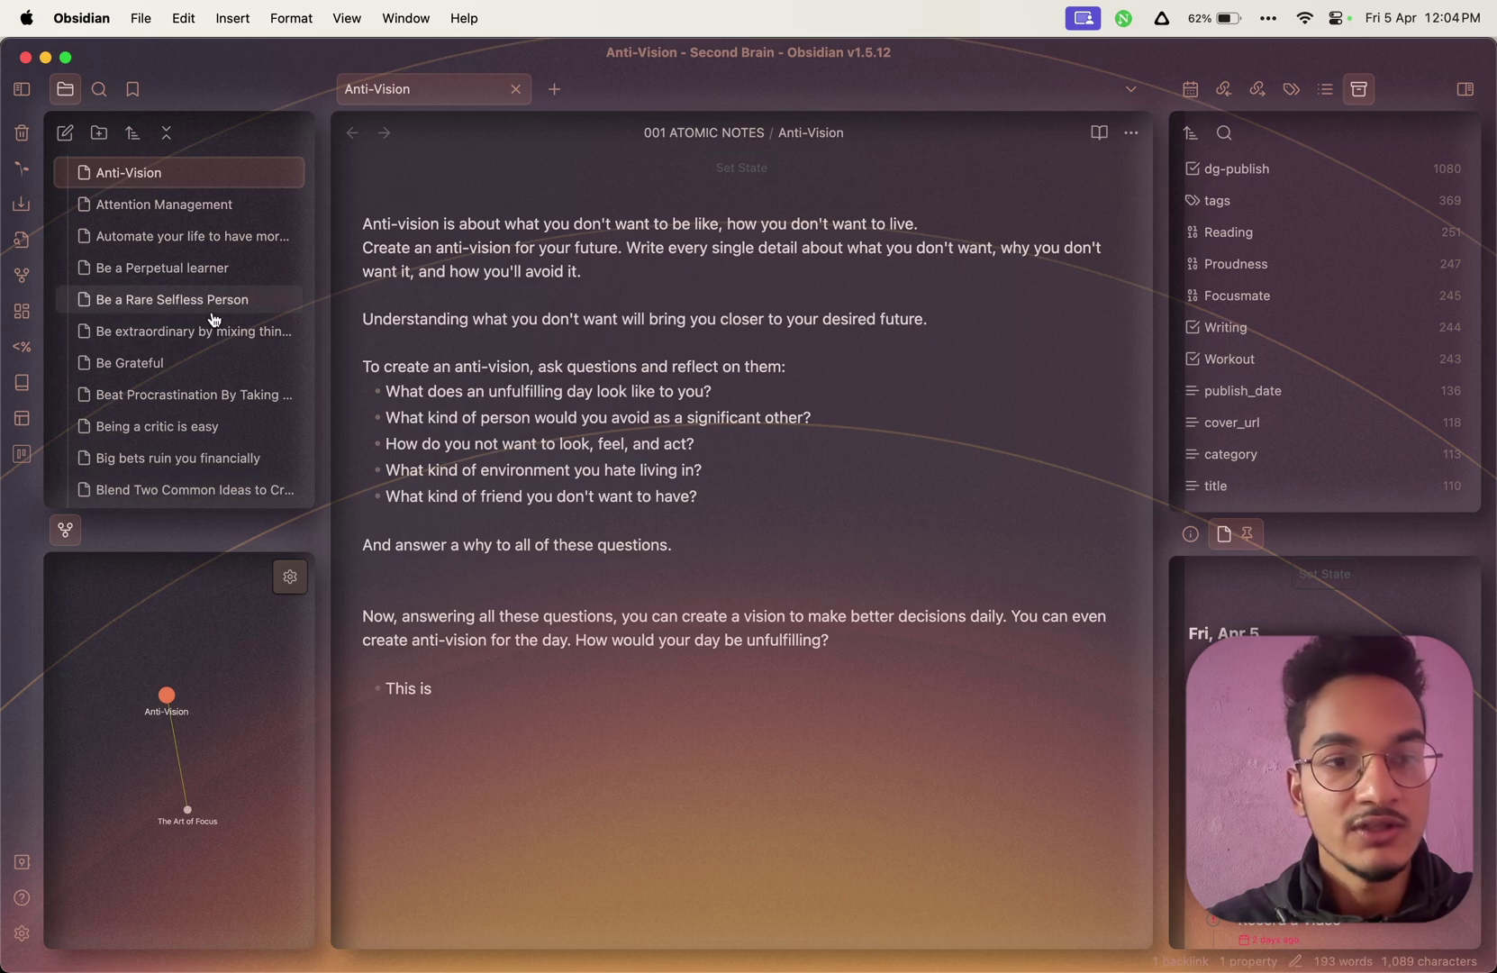
scroll(211, 321, up, 4)
key(super+backslash)
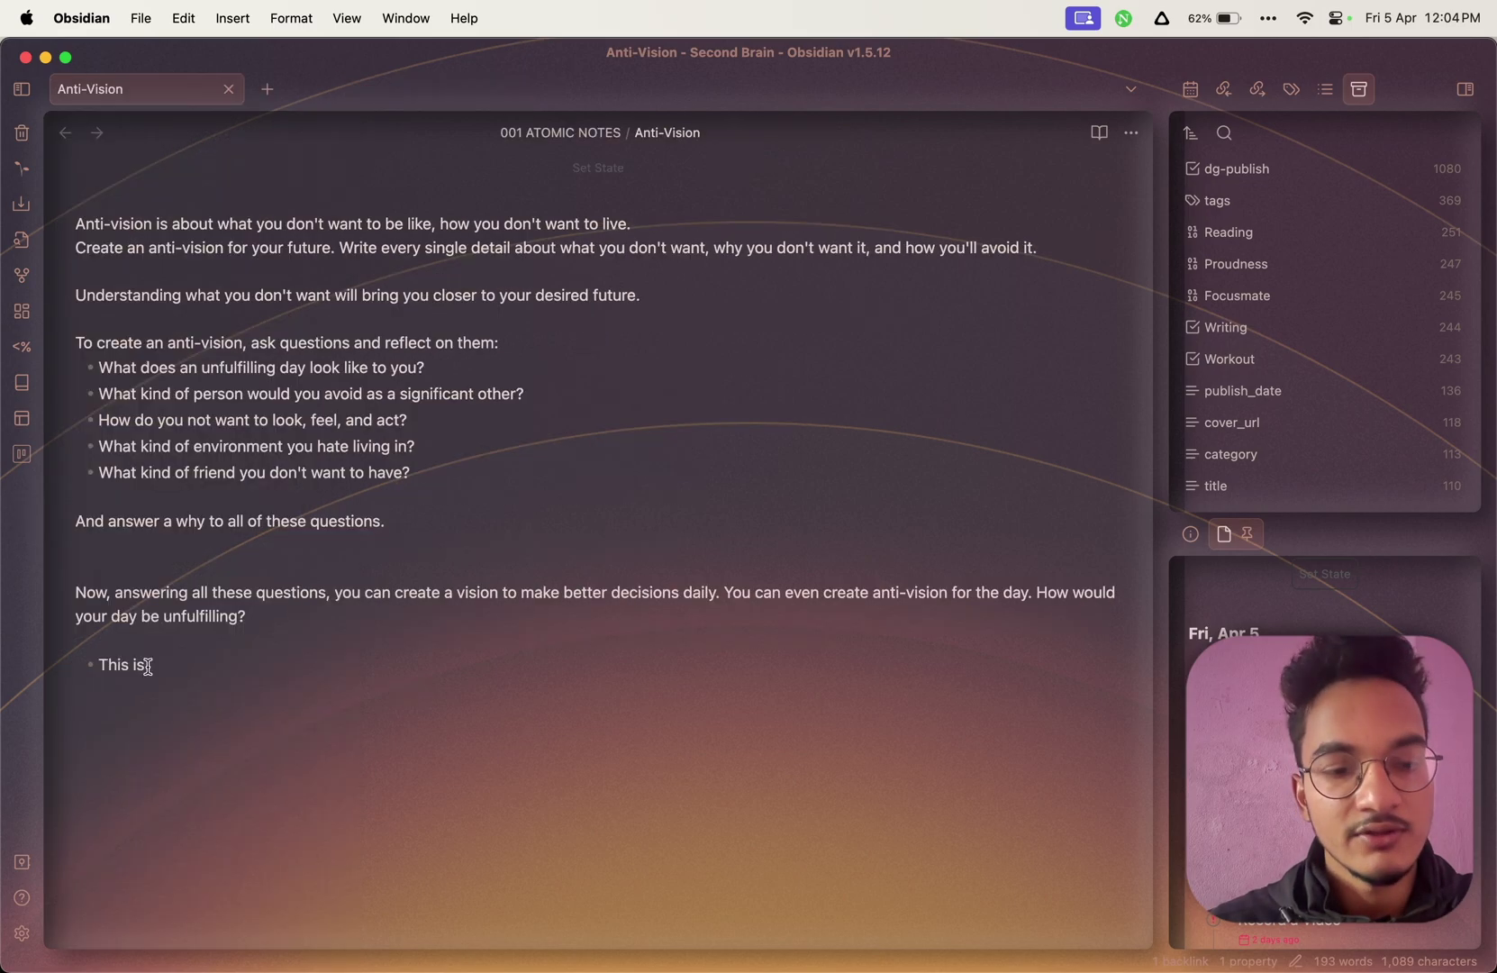
Browse the list of configurable hotkeys in the settings.
click(20, 941)
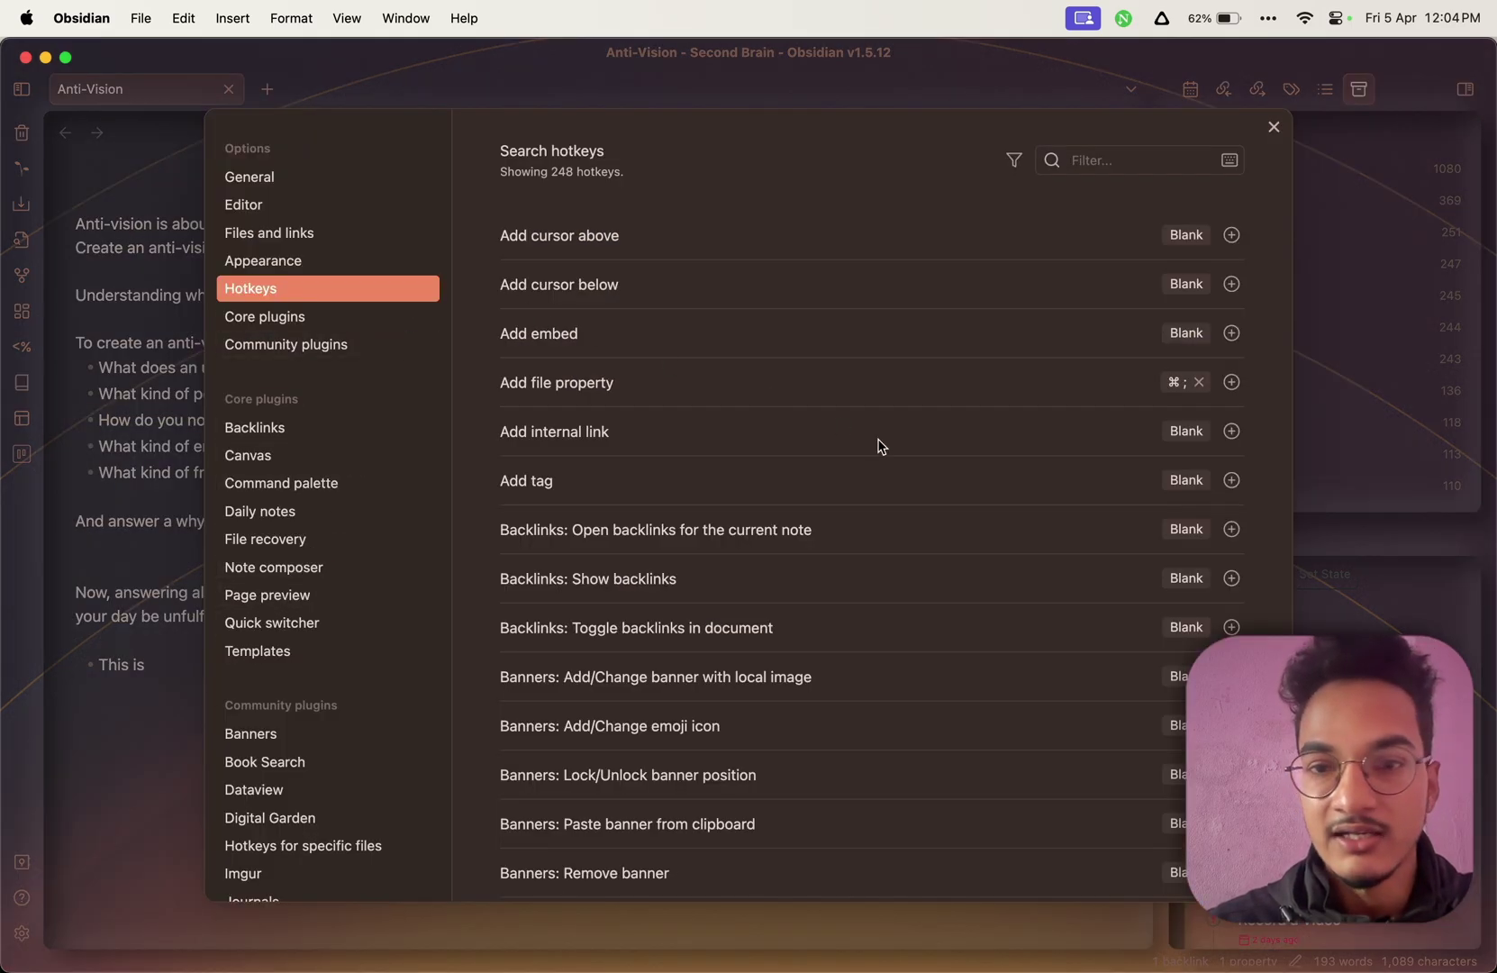
scroll(923, 475, down, 10)
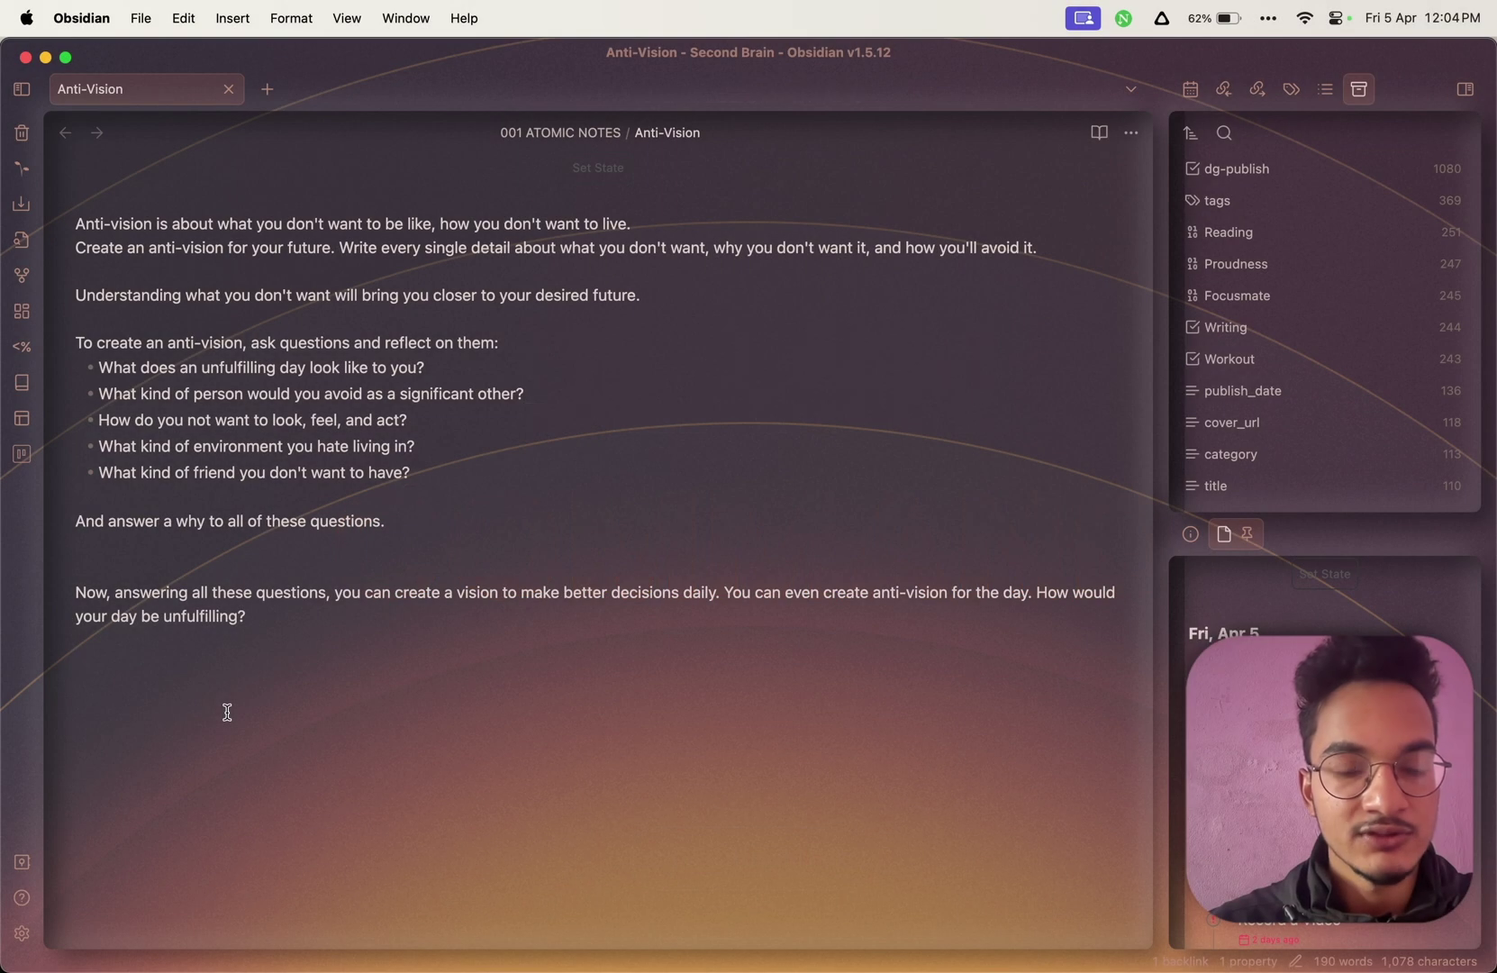
Find the Slash commands entry among the core plugins in the settings, and close the settings.
click(22, 932)
click(329, 315)
scroll(693, 495, down, 2)
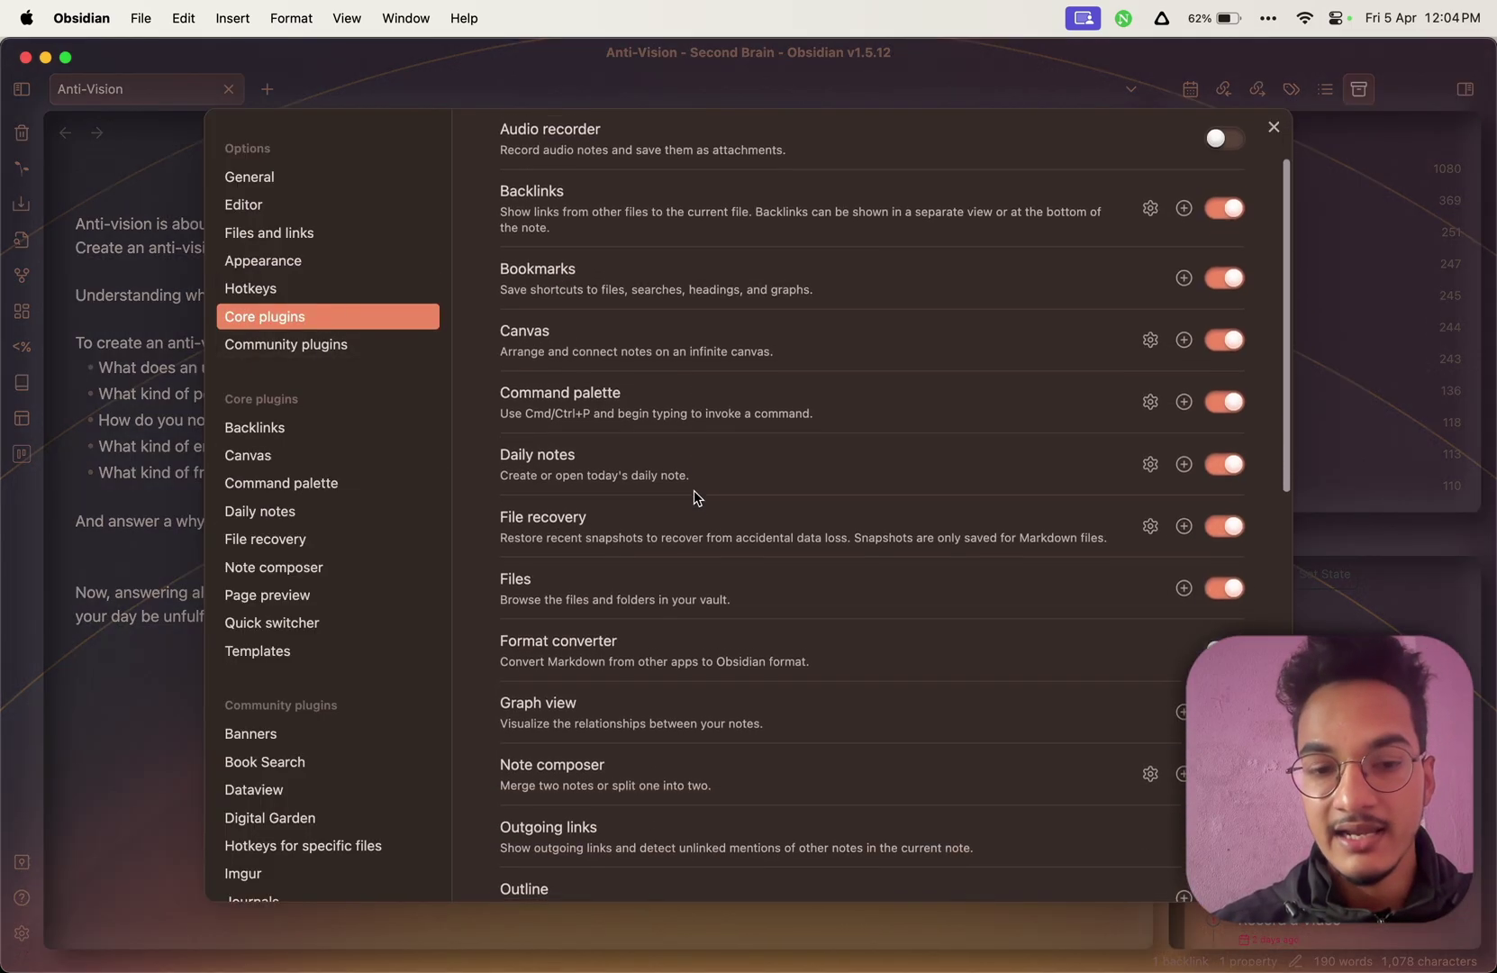
scroll(693, 495, down, 10)
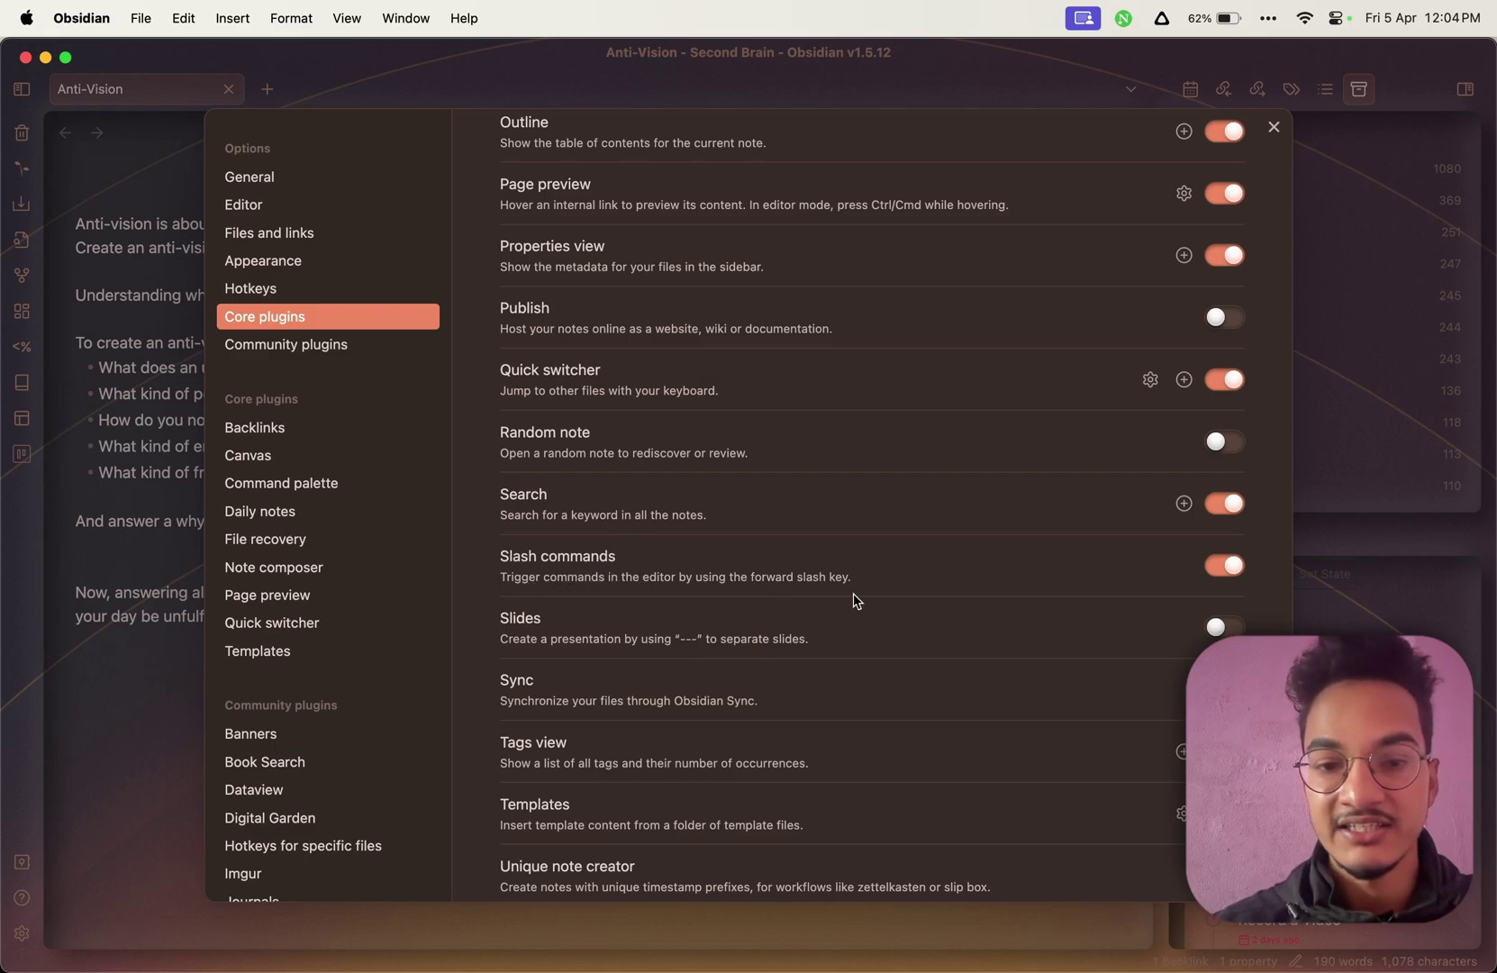
click(154, 740)
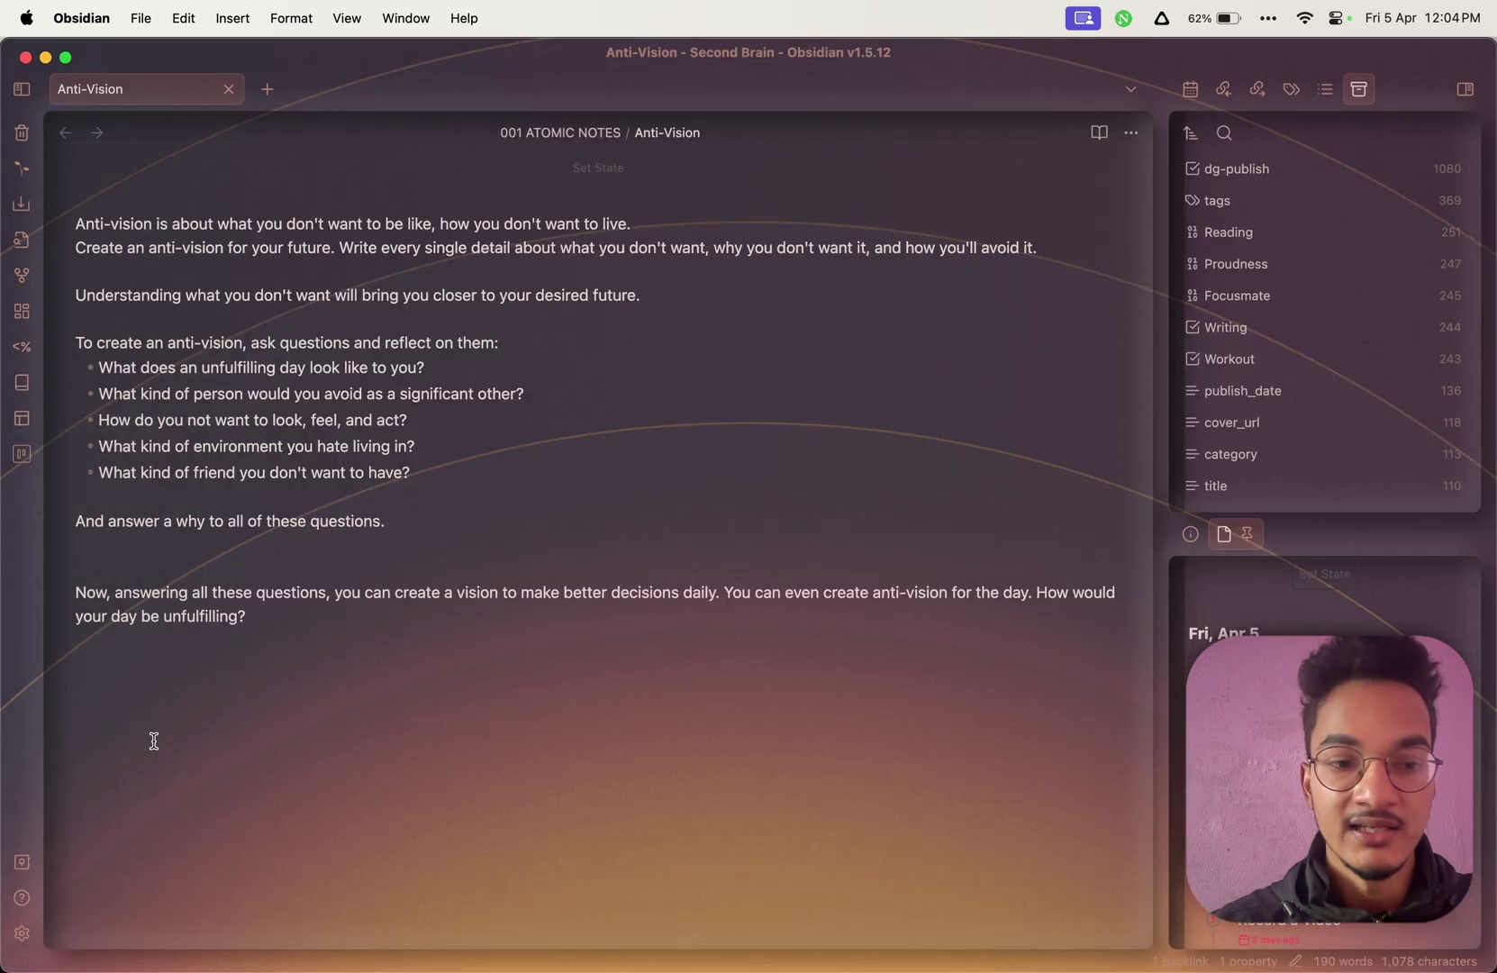
Add a new line at the end of Anti-Vision and browse the slash command list there.
click(154, 740)
key(Return)
scroll(154, 740, down, 3)
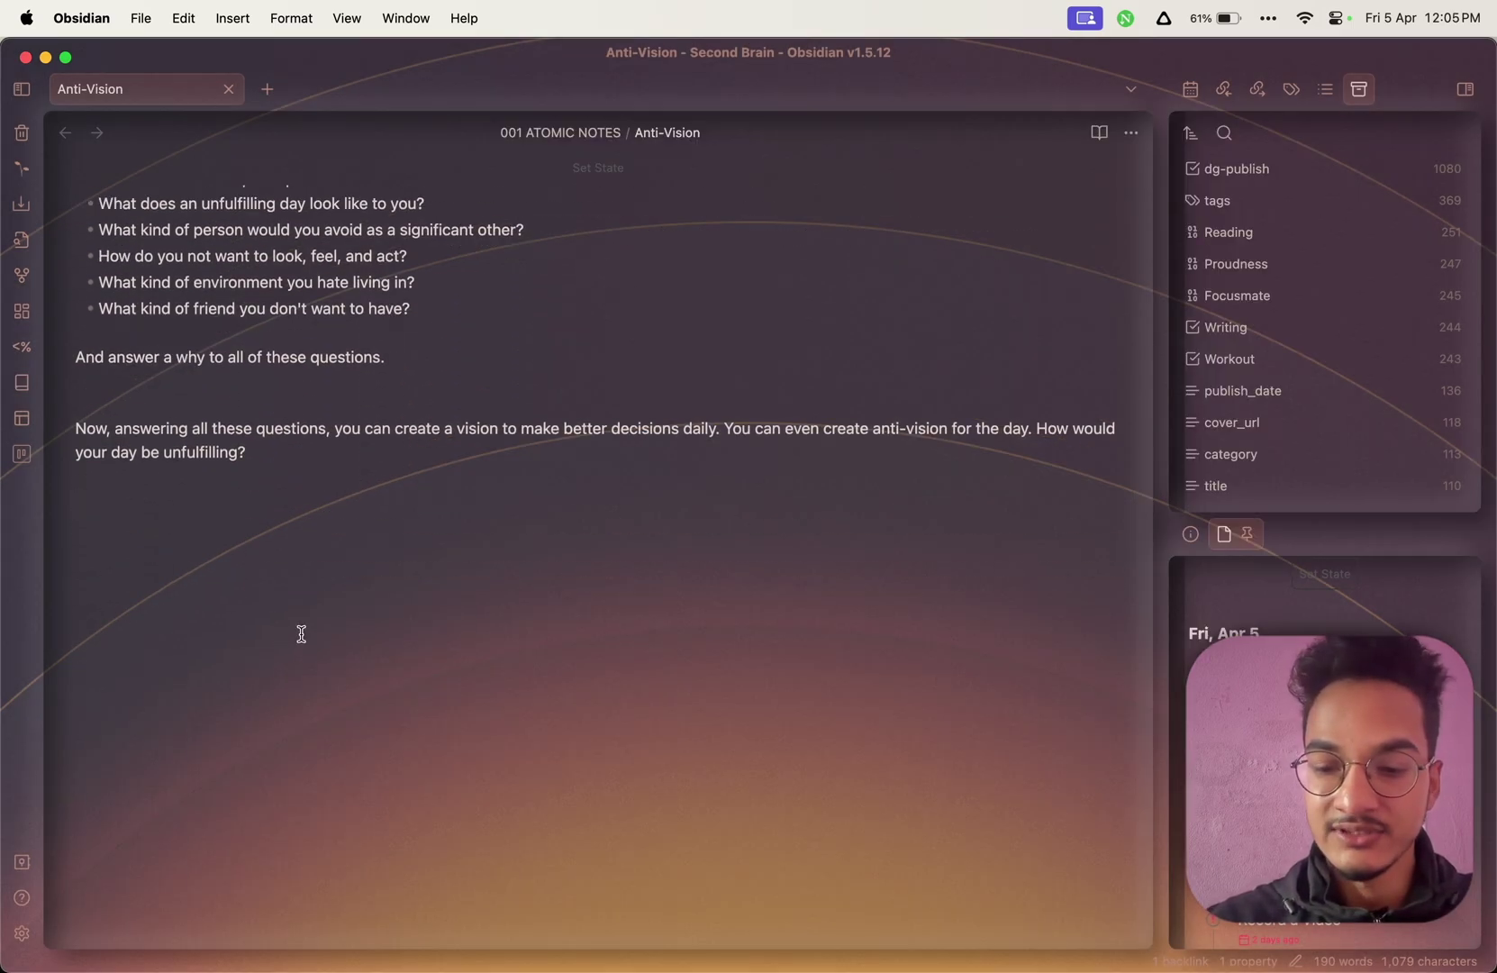
text(/)
scroll(257, 735, down, 2)
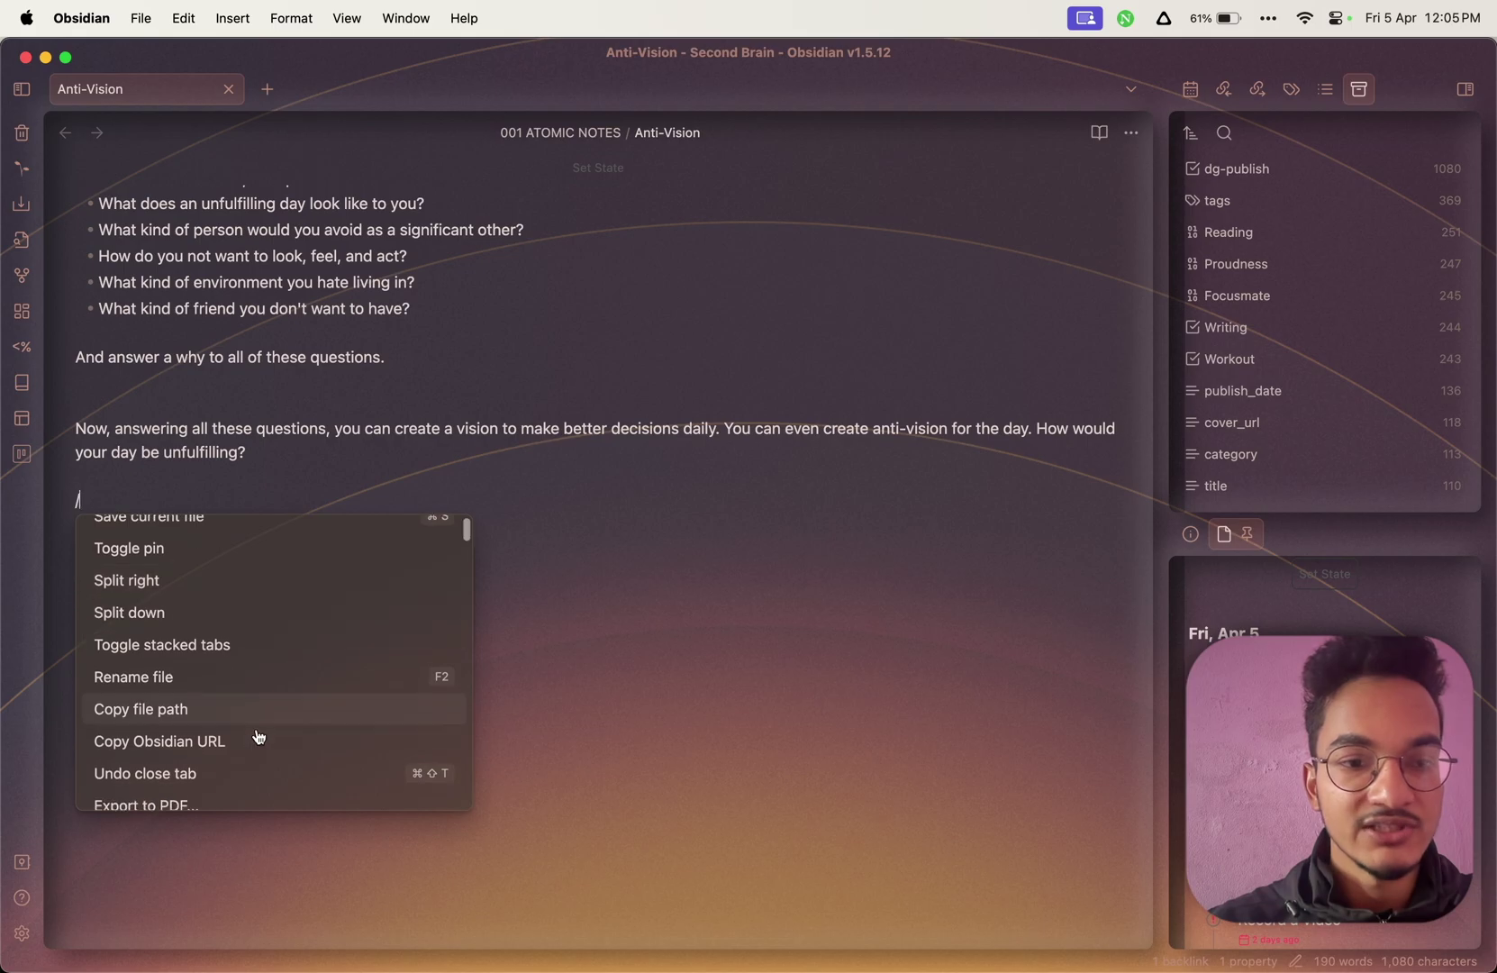
scroll(259, 737, up, 1)
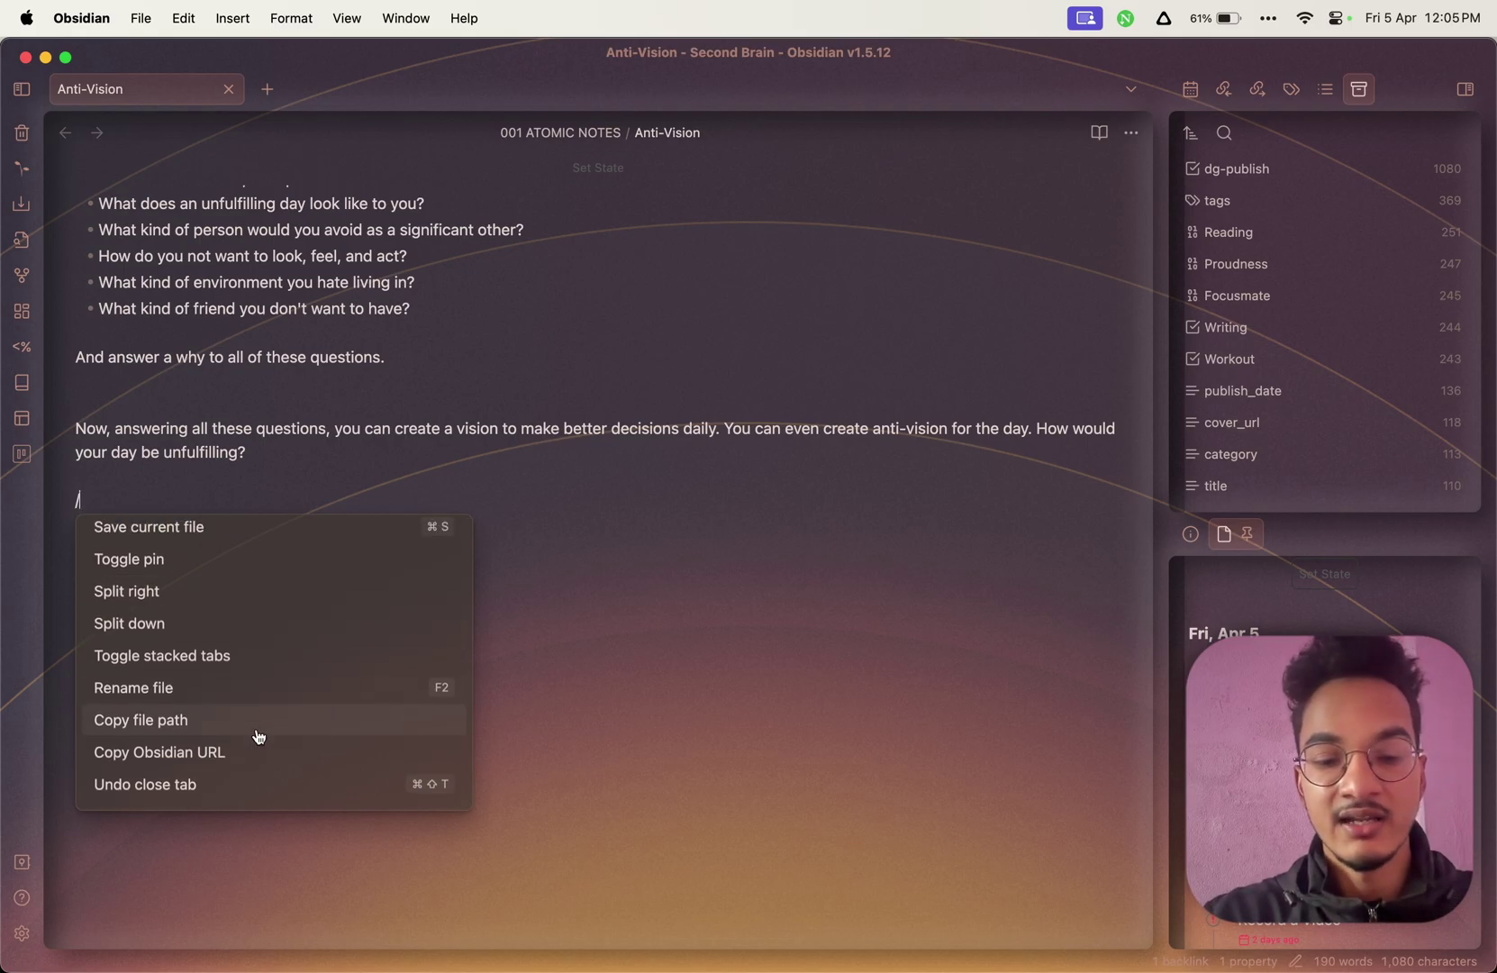
Filter the slash commands by "bold" and clear the filter.
text(bold)
key(BackSpace)
key(BackSpace)
key(BackSpace)
key(BackSpace)
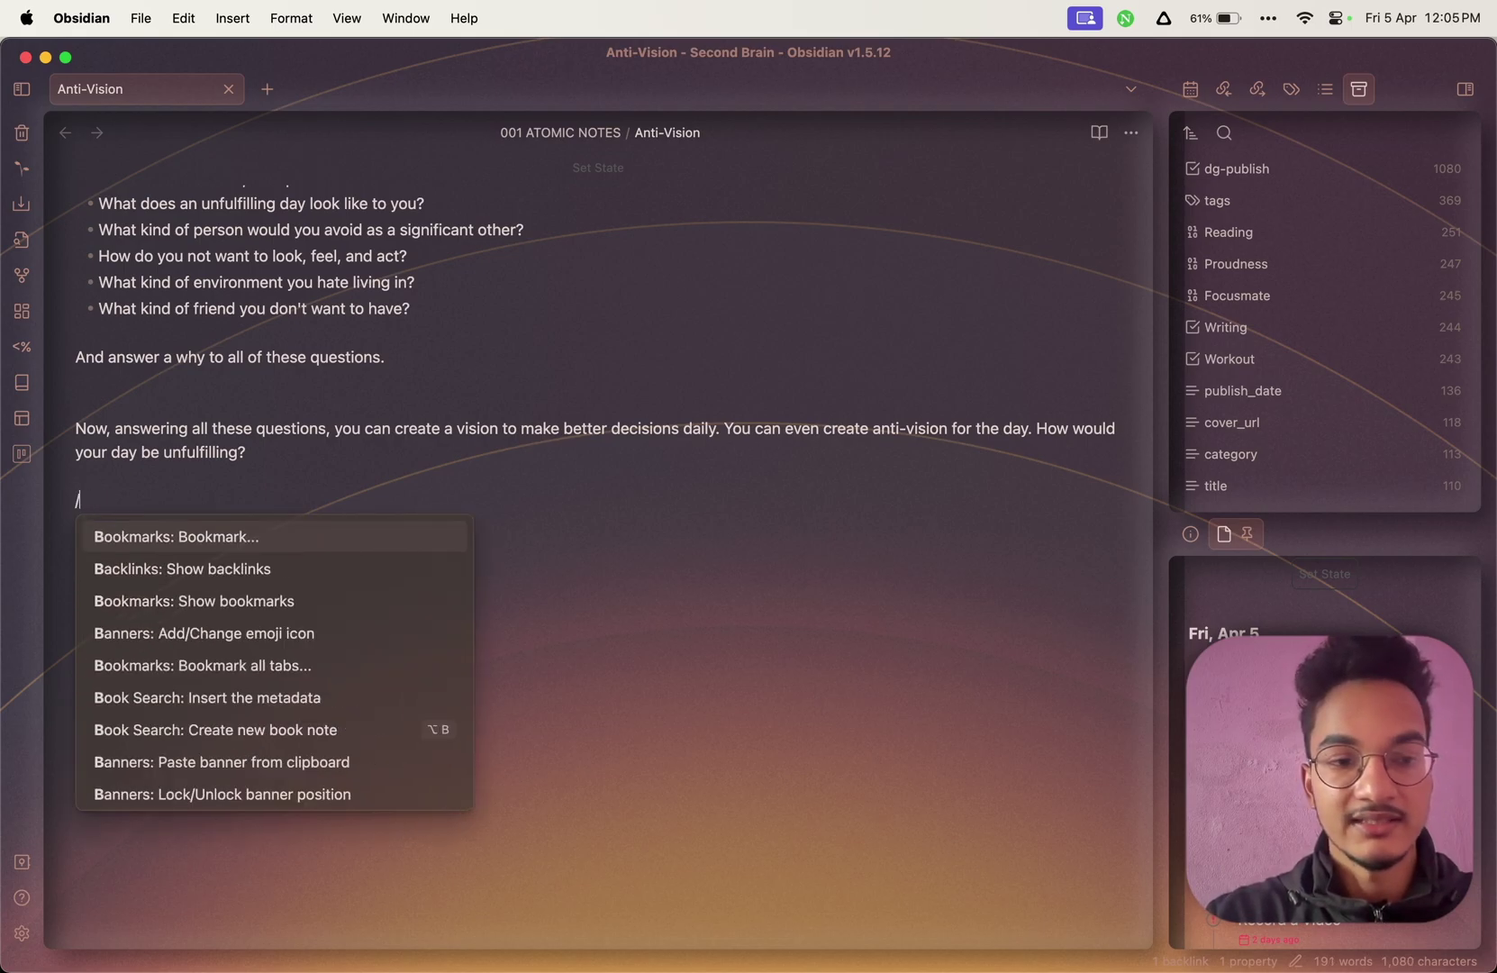
Filter the slash commands by "sidebar" and clear the filter.
text(sidebar)
key(BackSpace)
key(BackSpace)
key(BackSpace)
key(BackSpace)
key(BackSpace)
key(BackSpace)
key(BackSpace)
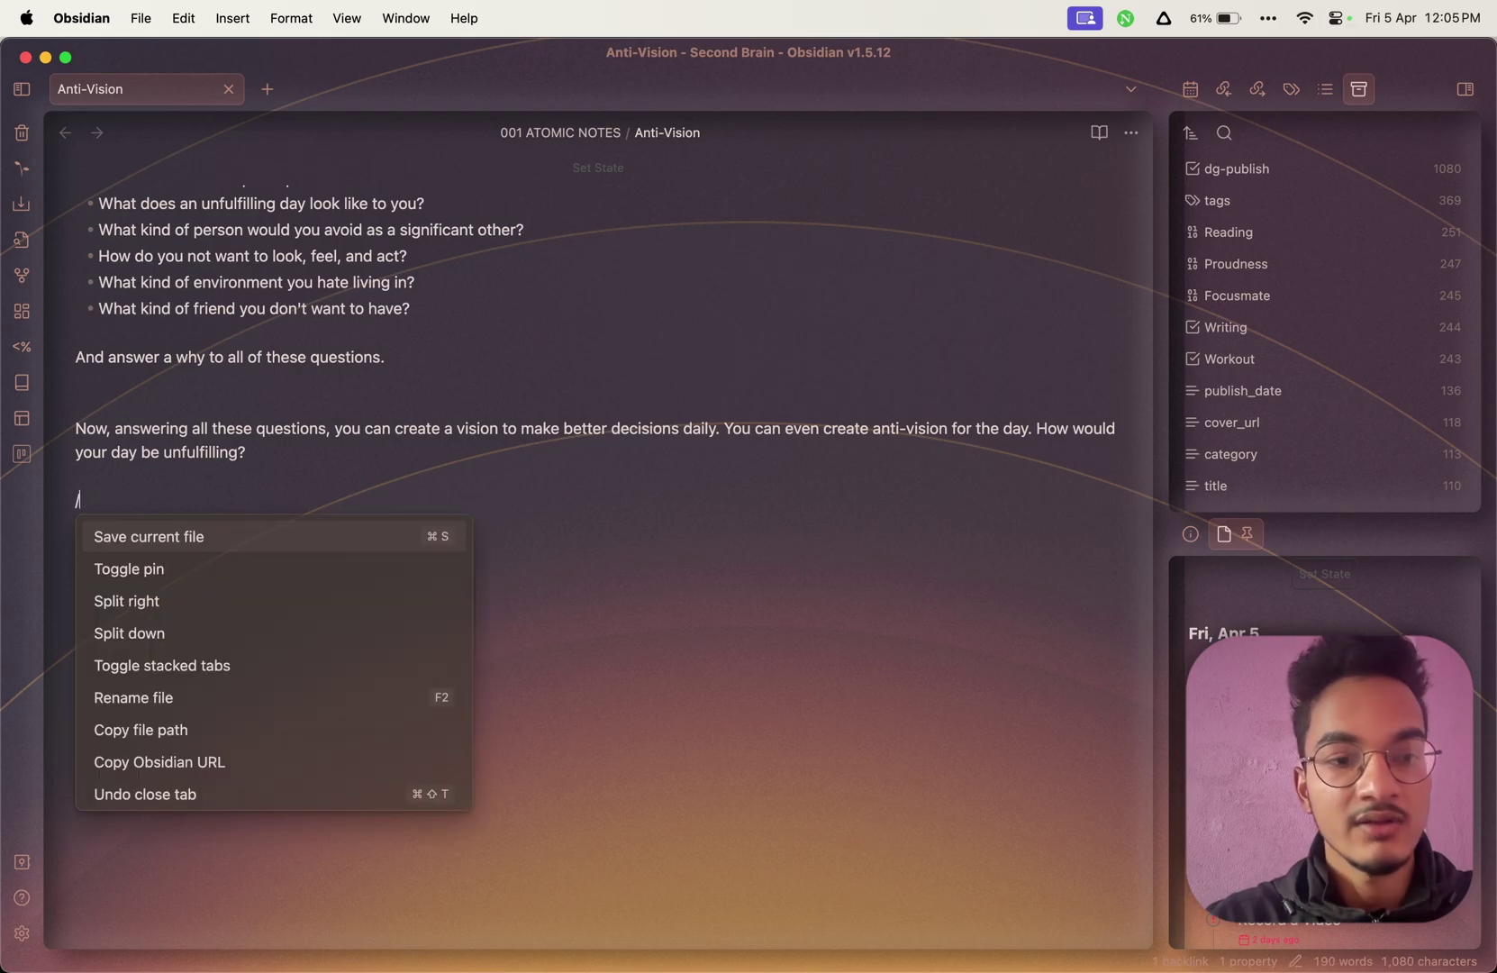
Filter the slash commands by "comm", and remove both the filter text and the slash from the note.
text(comm)
key(BackSpace)
key(BackSpace)
key(BackSpace)
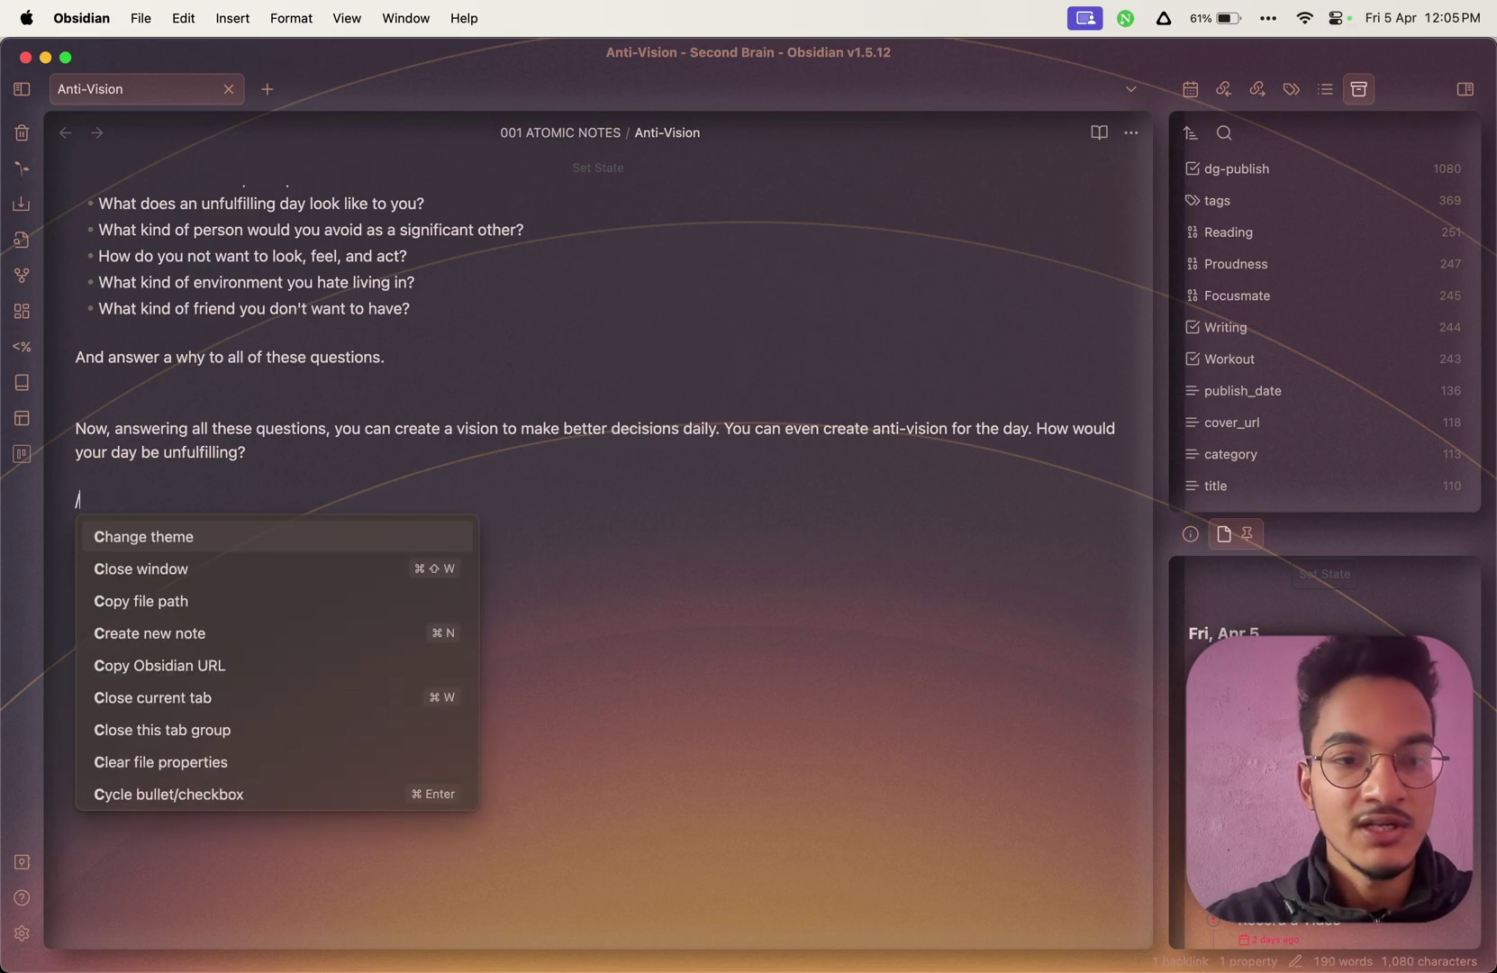
key(BackSpace)
key(BackSpace)
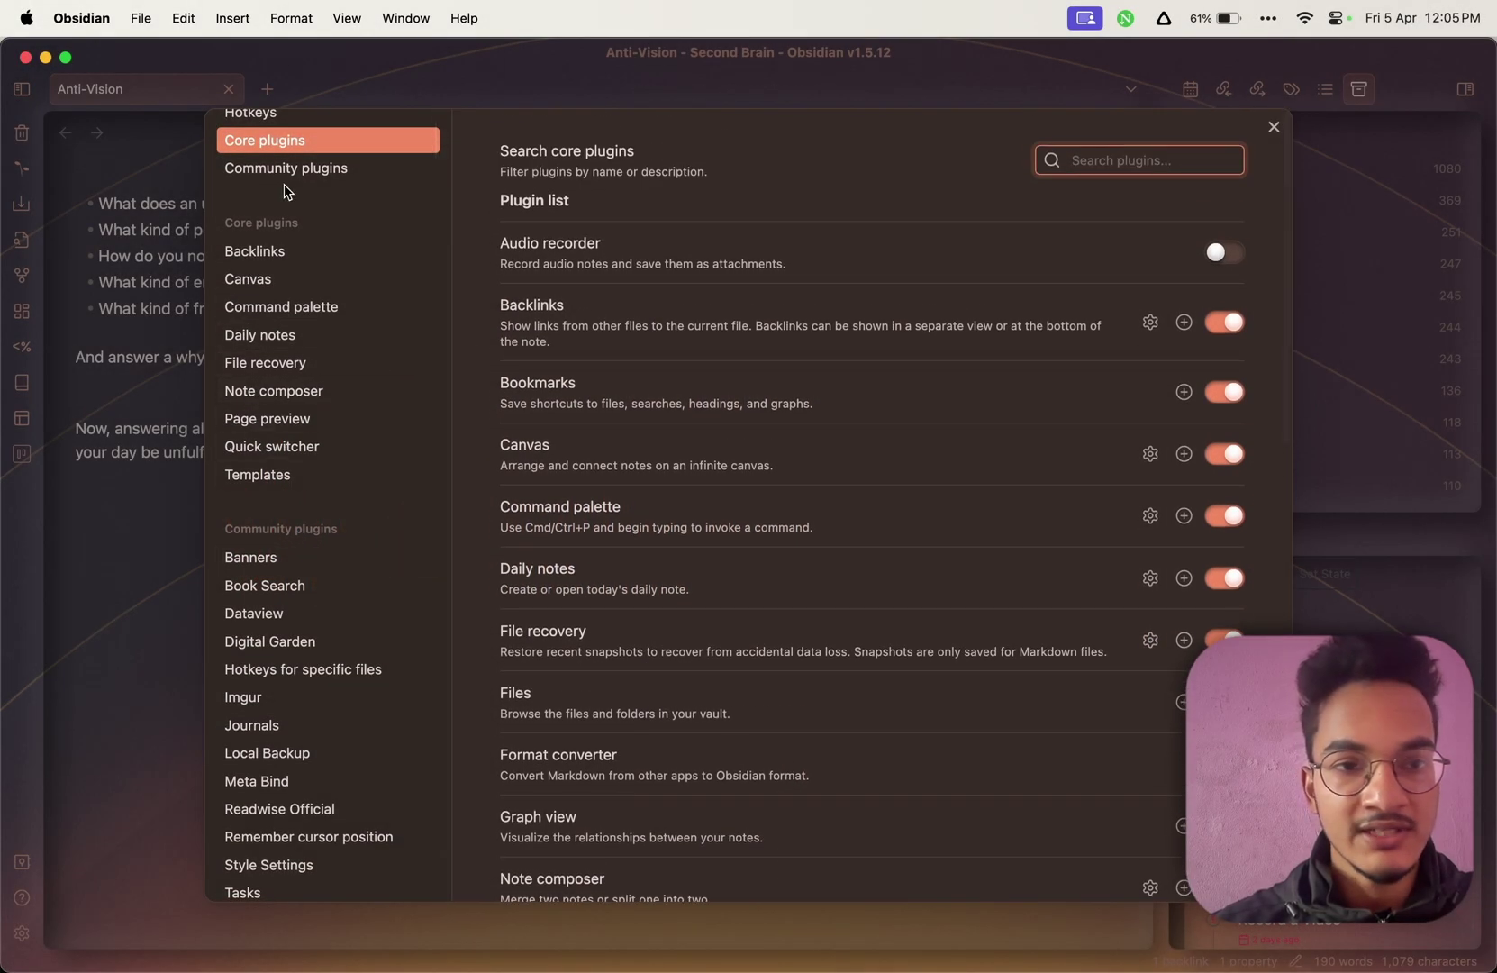
Locate the Workspaces entry in the core plugins list and close the settings.
scroll(919, 851, down, 10)
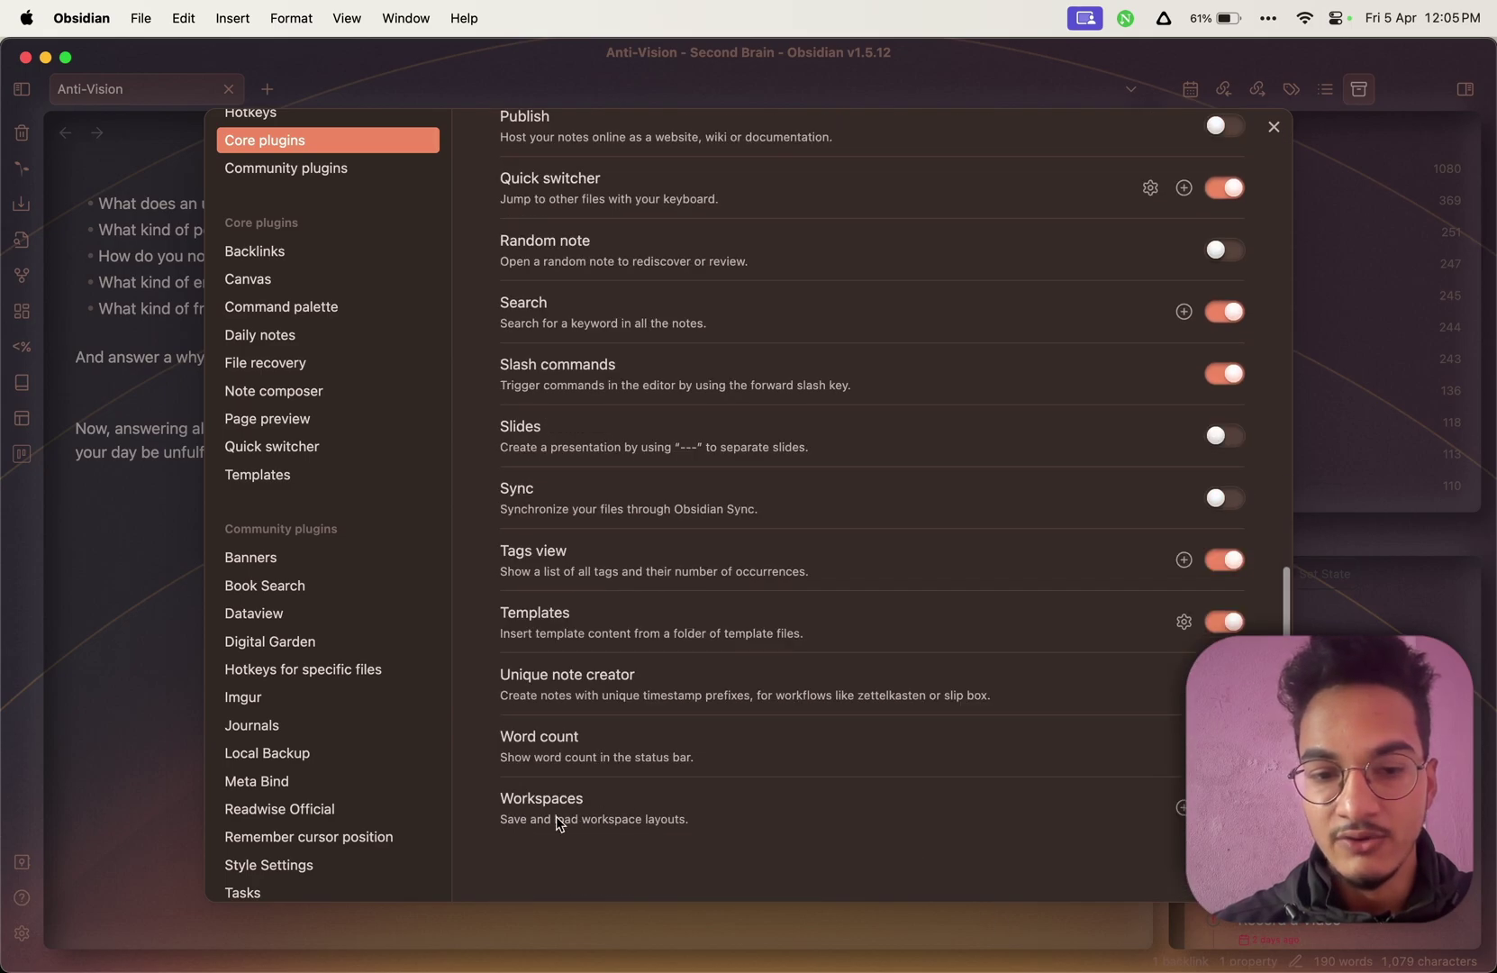
click(204, 637)
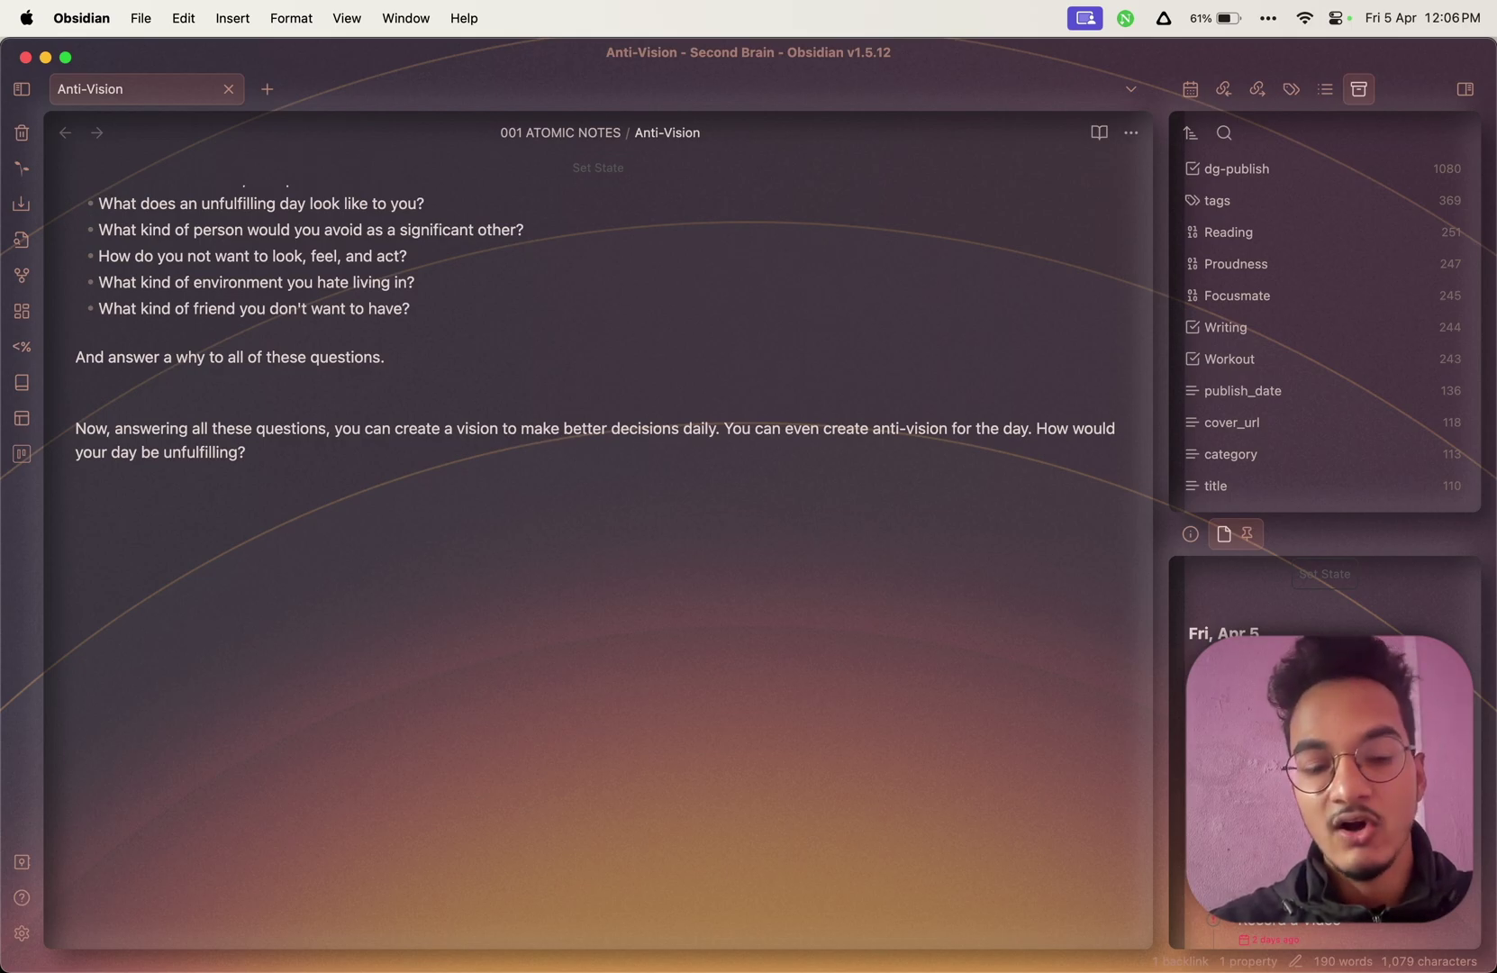
Load the Youtube workspace layout by hotkey, and dismiss the layout chooser.
key(super+shift+l)
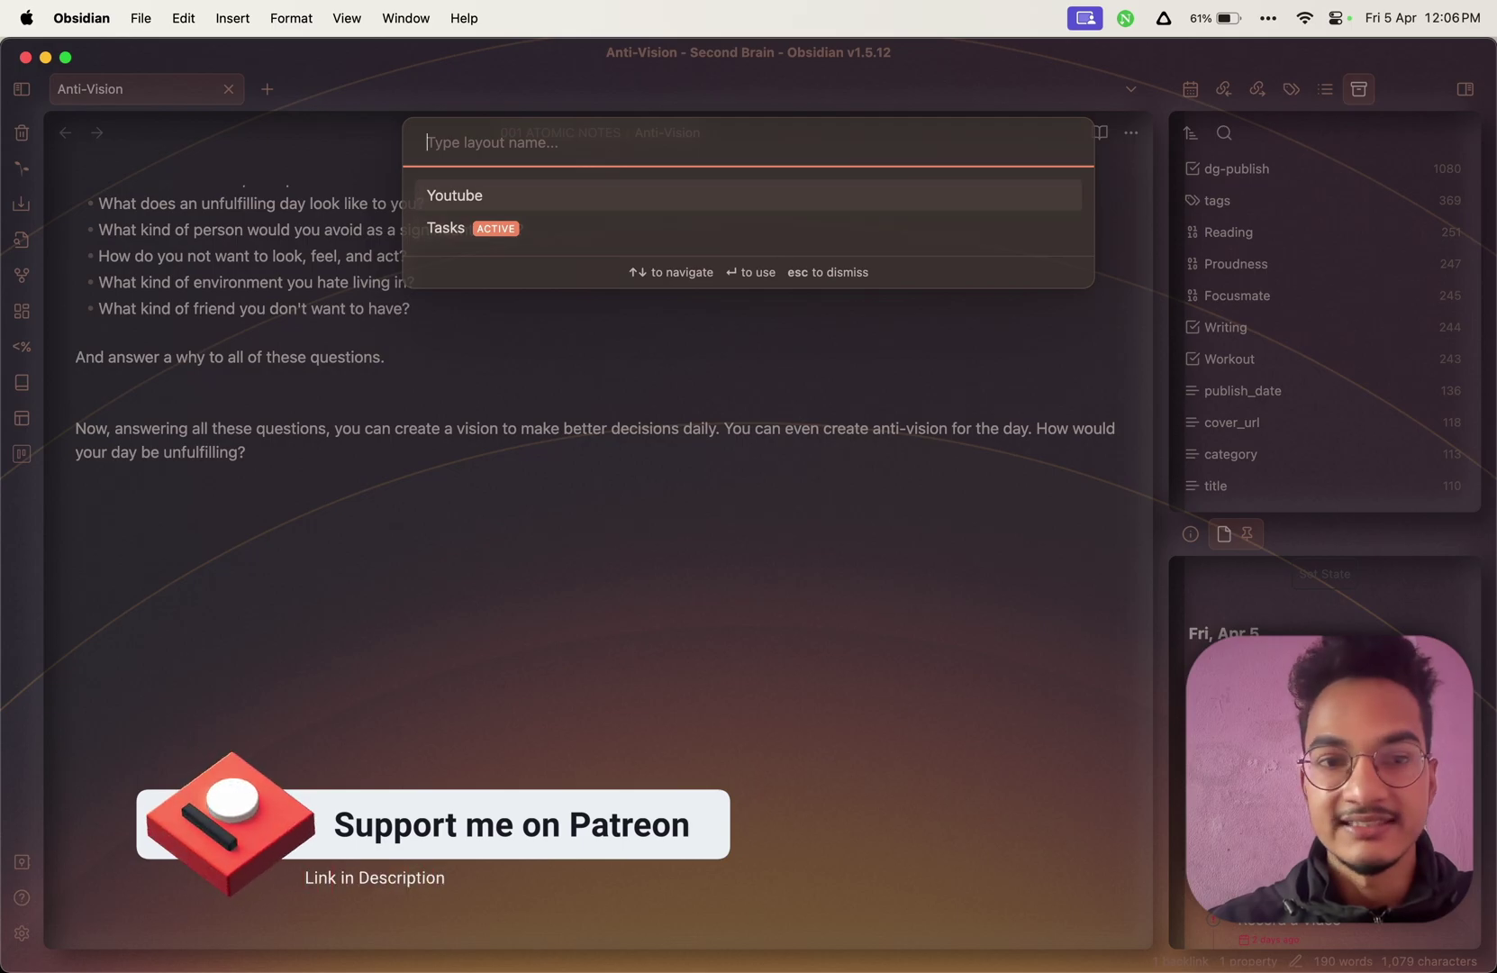
key(Return)
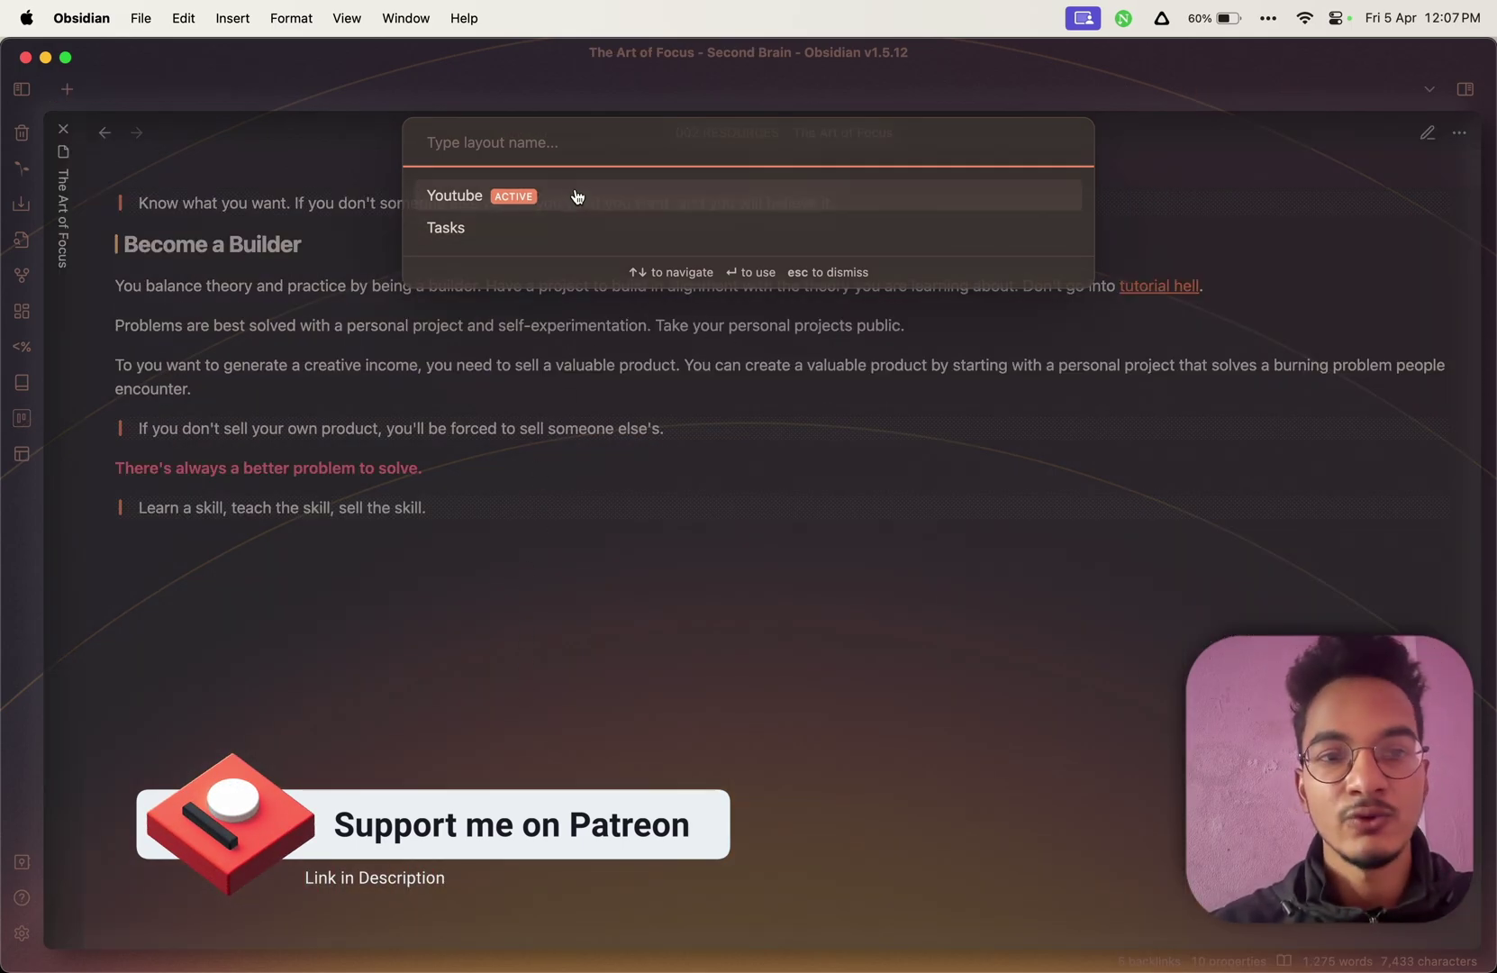
click(731, 648)
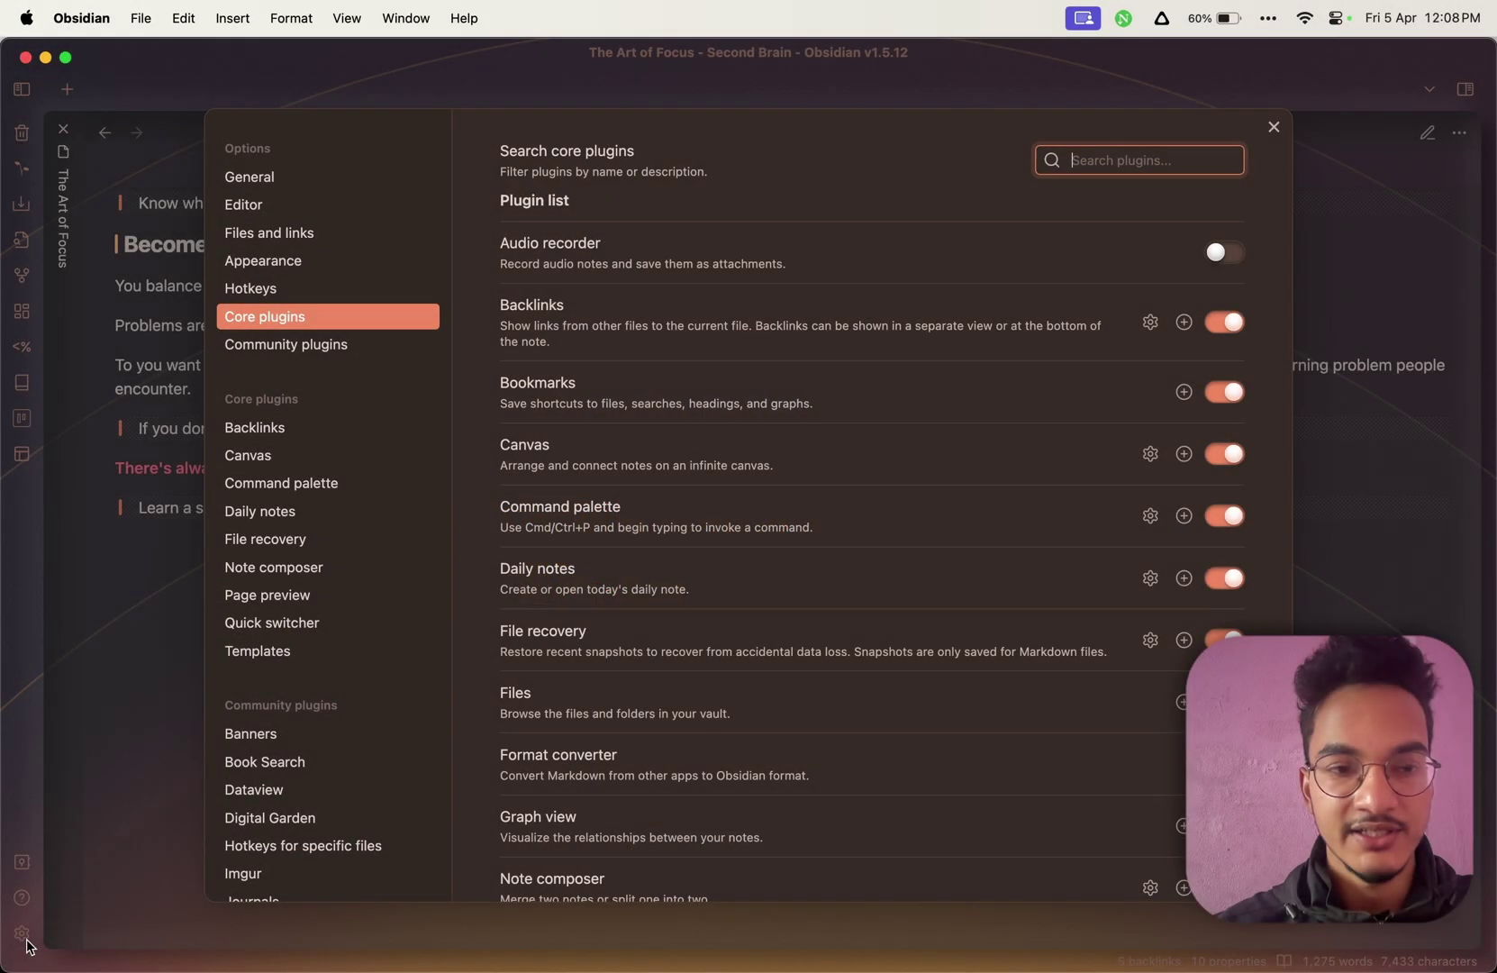
Find the Page preview entry among the core plugins and close the settings.
scroll(694, 618, down, 10)
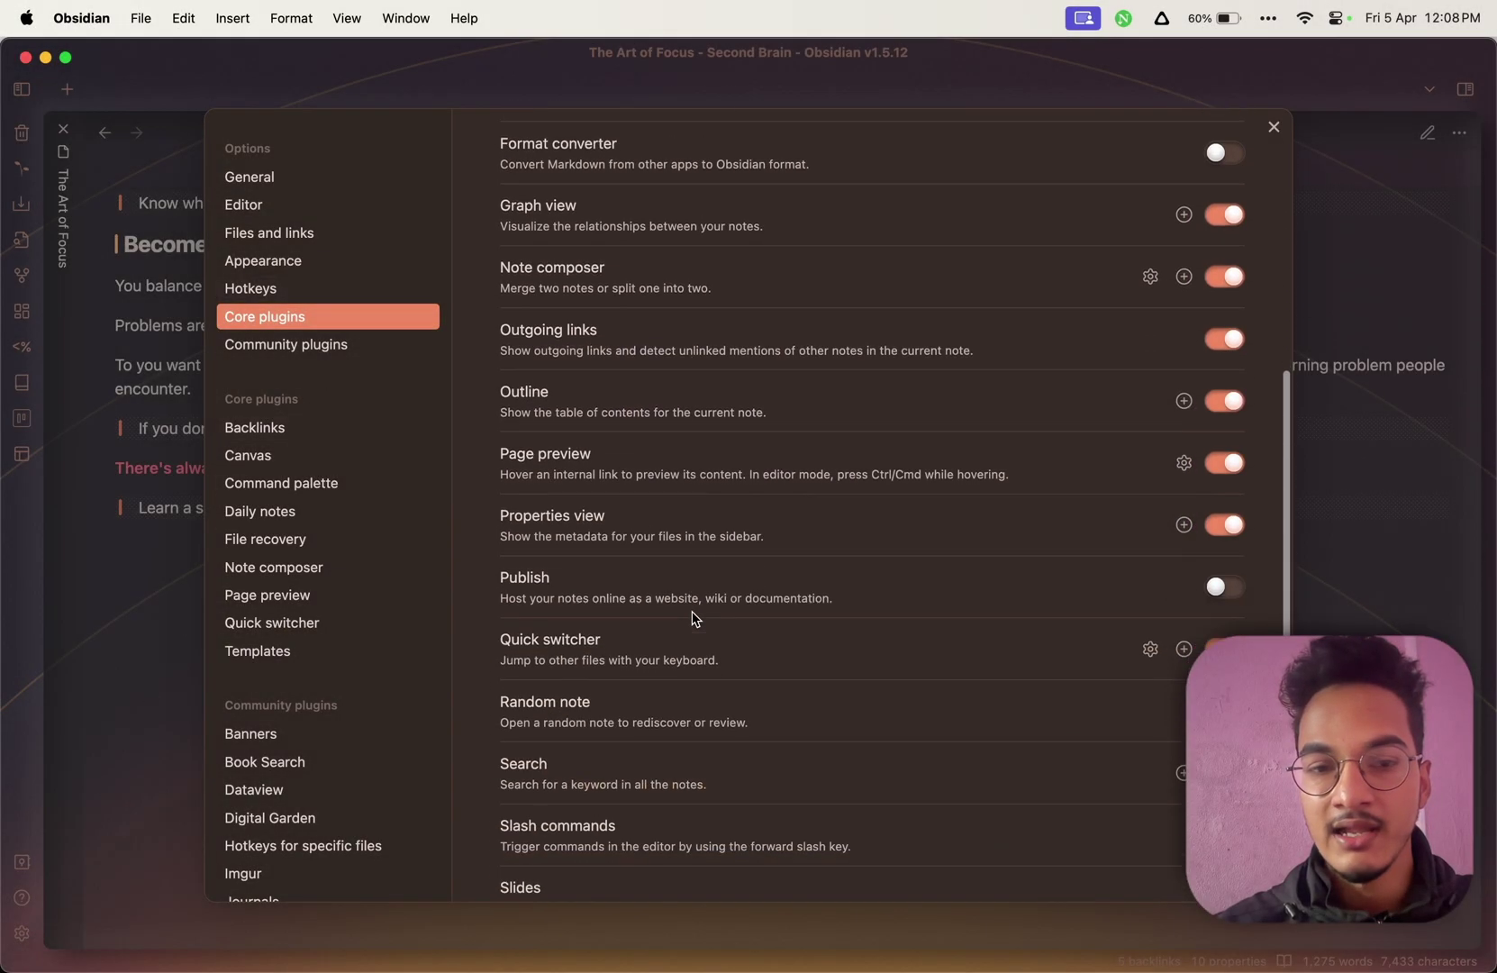
scroll(695, 619, up, 3)
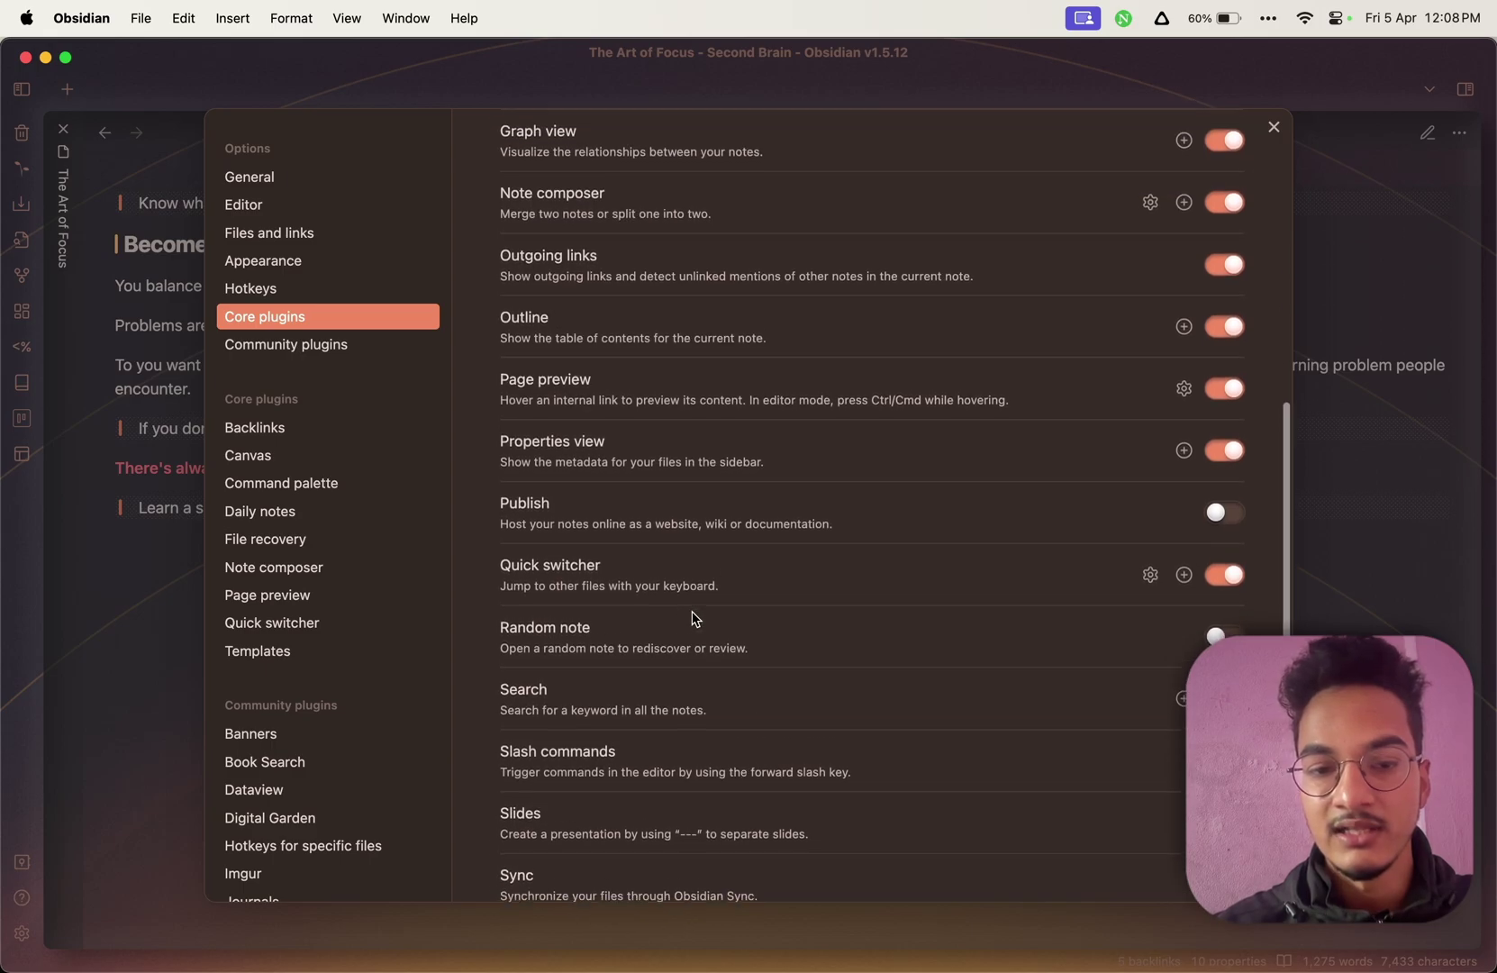
scroll(694, 618, down, 5)
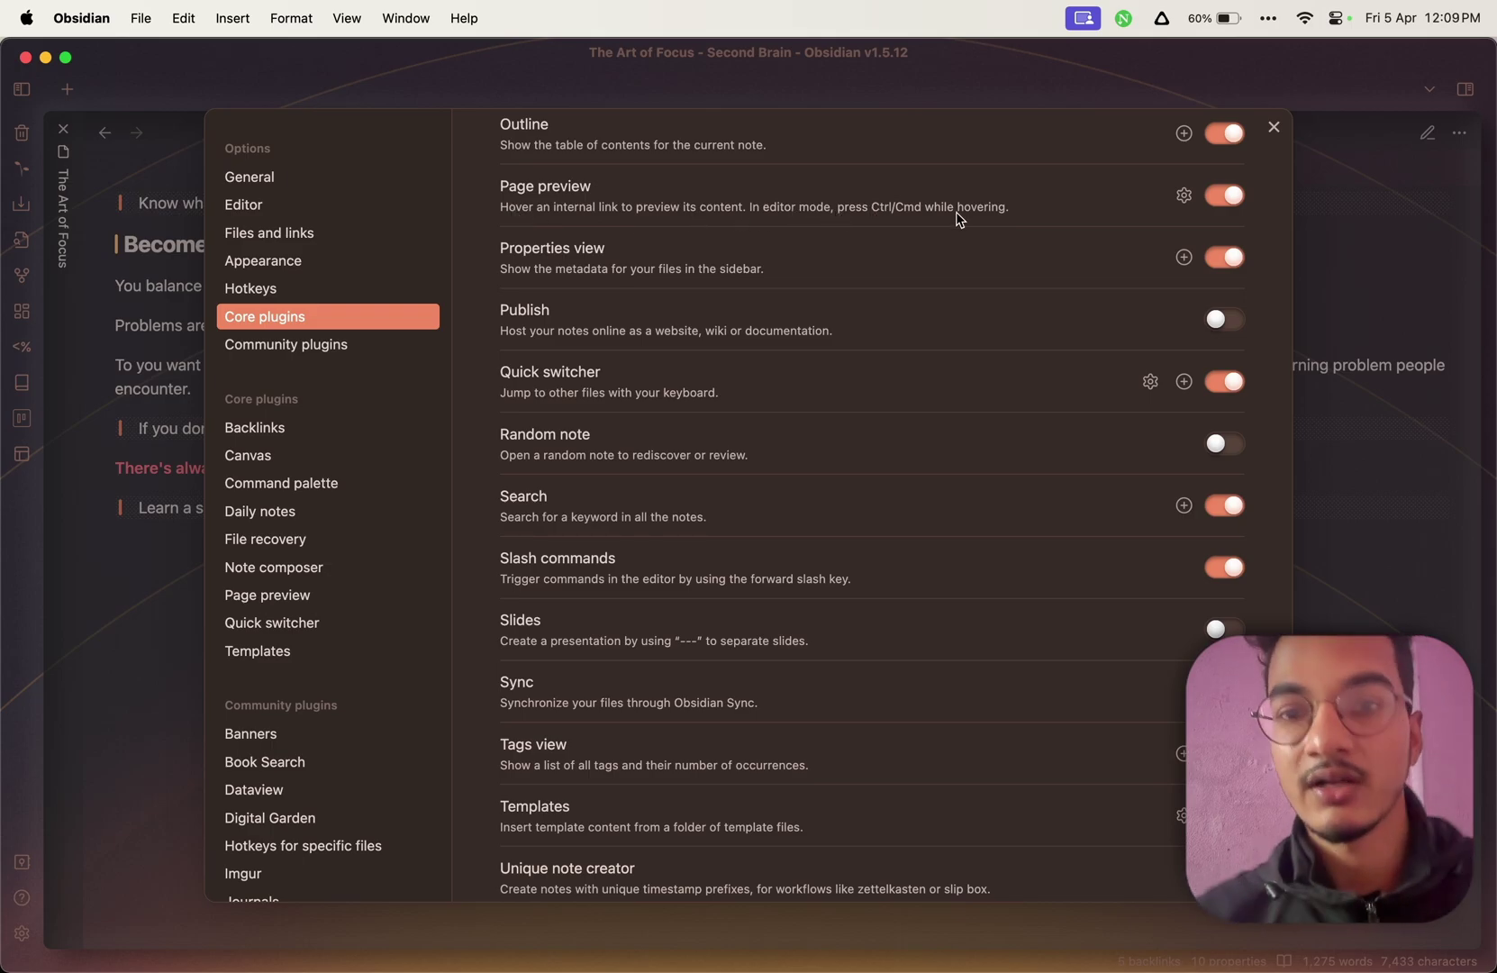
click(1370, 385)
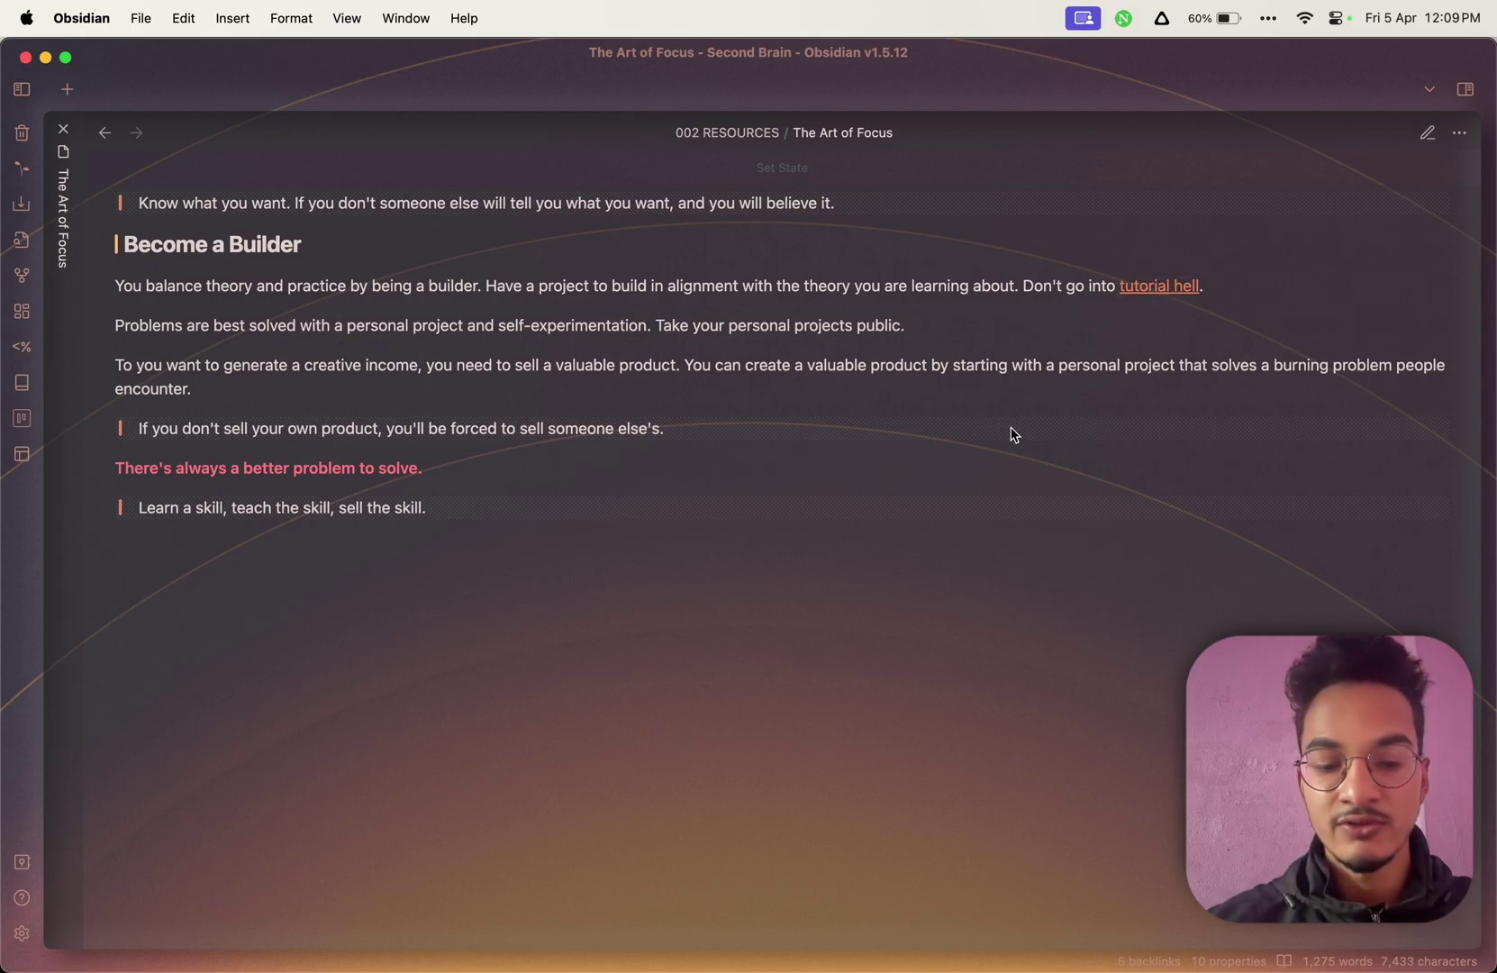
Preview the "tutorial hell" link in The Art of Focus, and preview the Tutorial hell links nested inside the previews.
mouse_move(1161, 287)
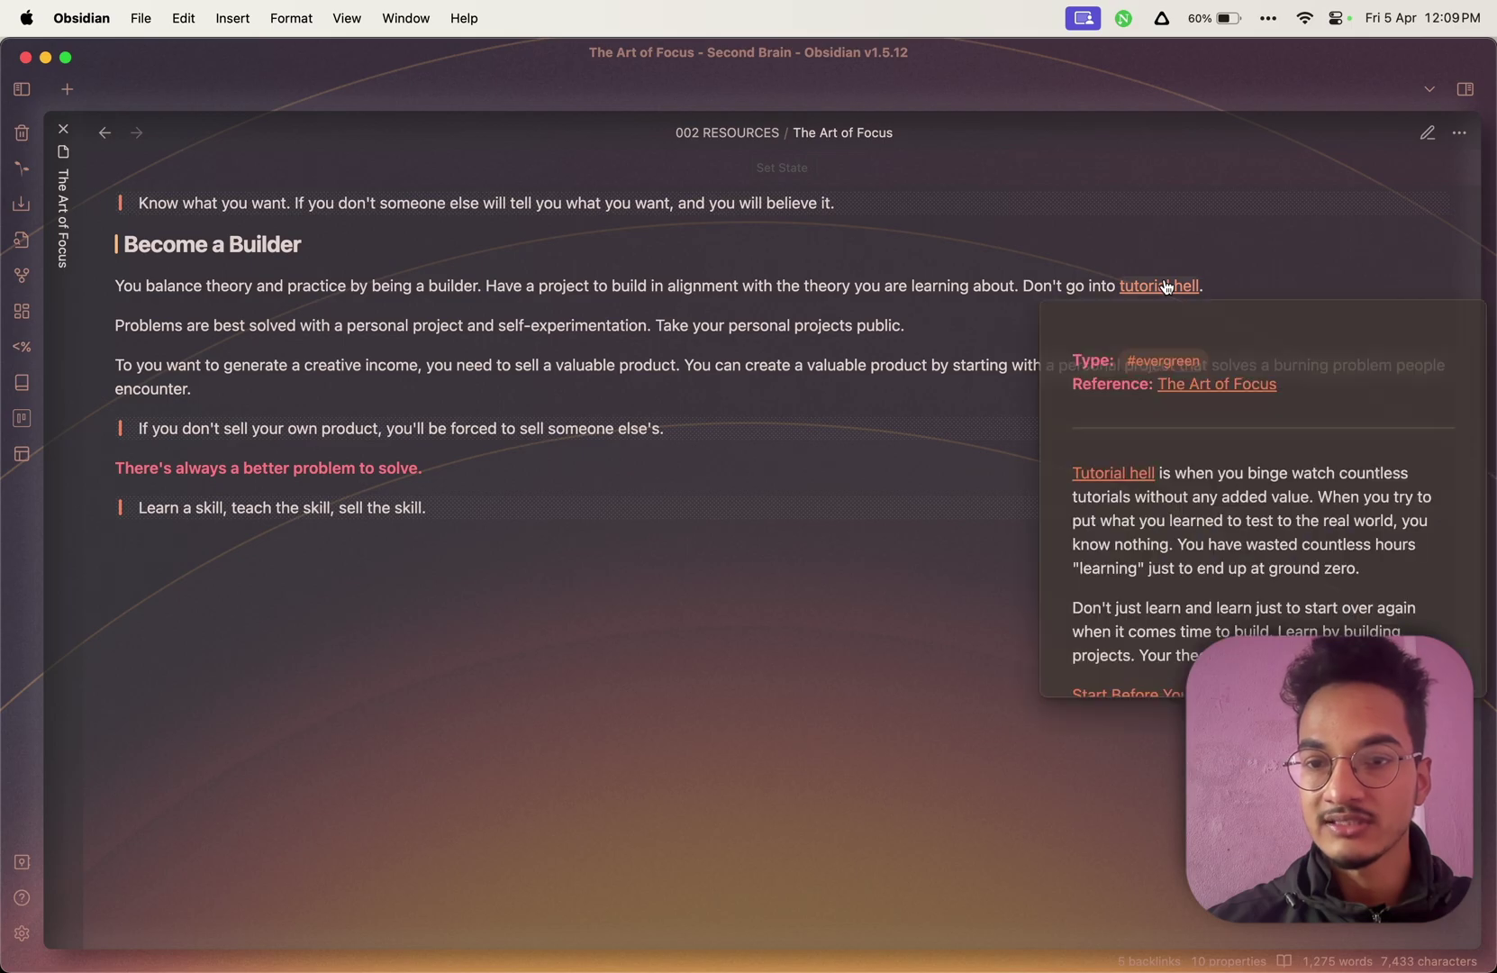
scroll(1179, 507, up, 3)
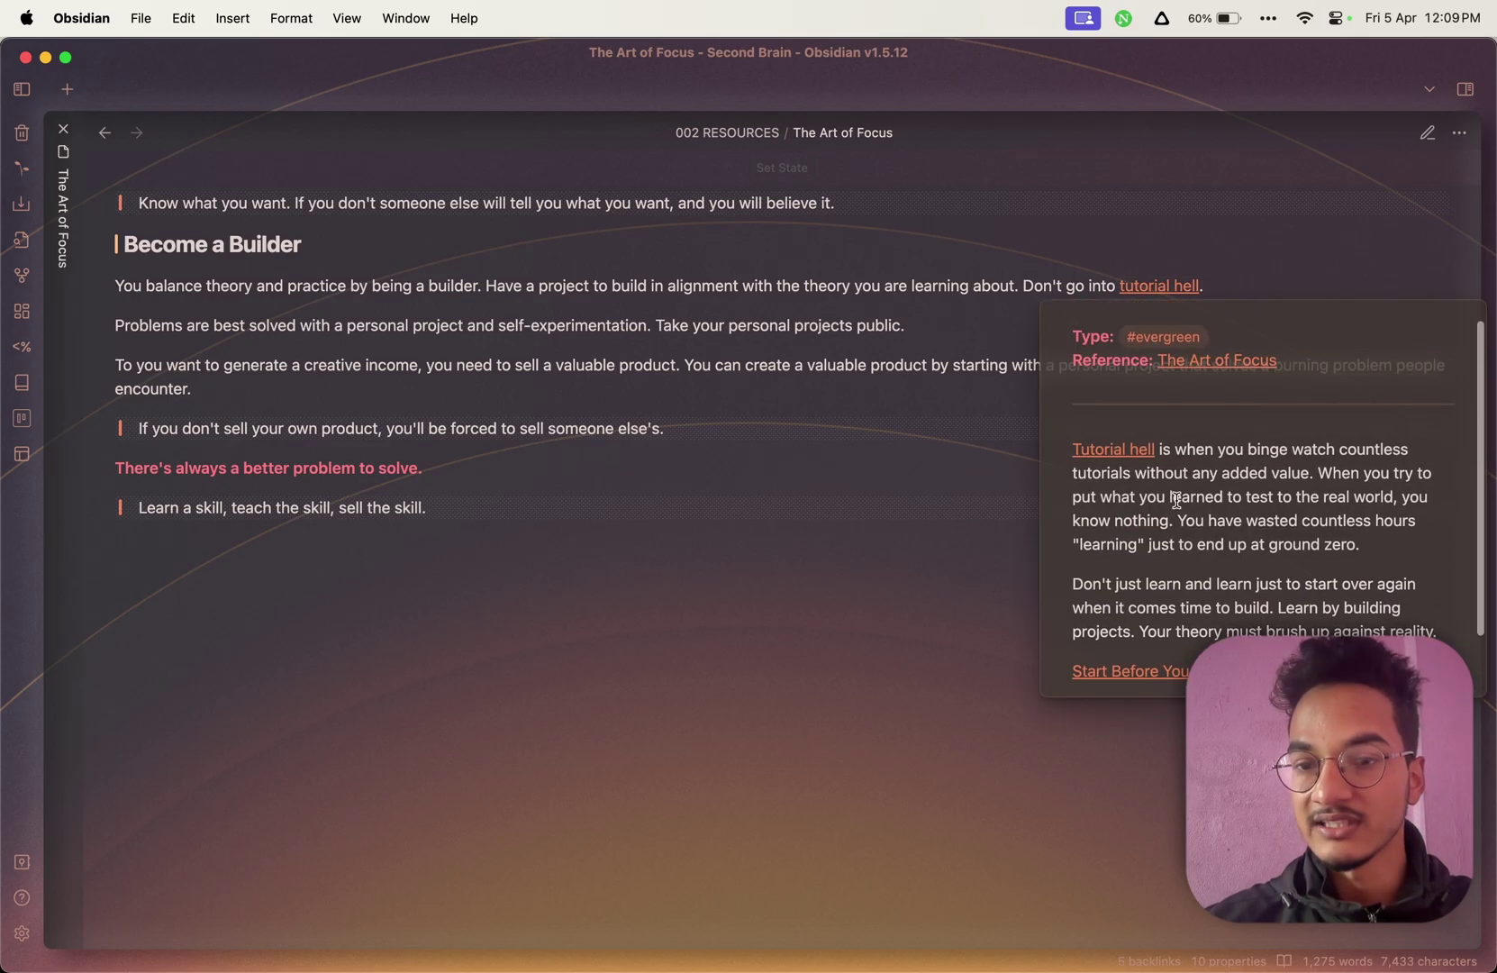
mouse_move(1113, 486)
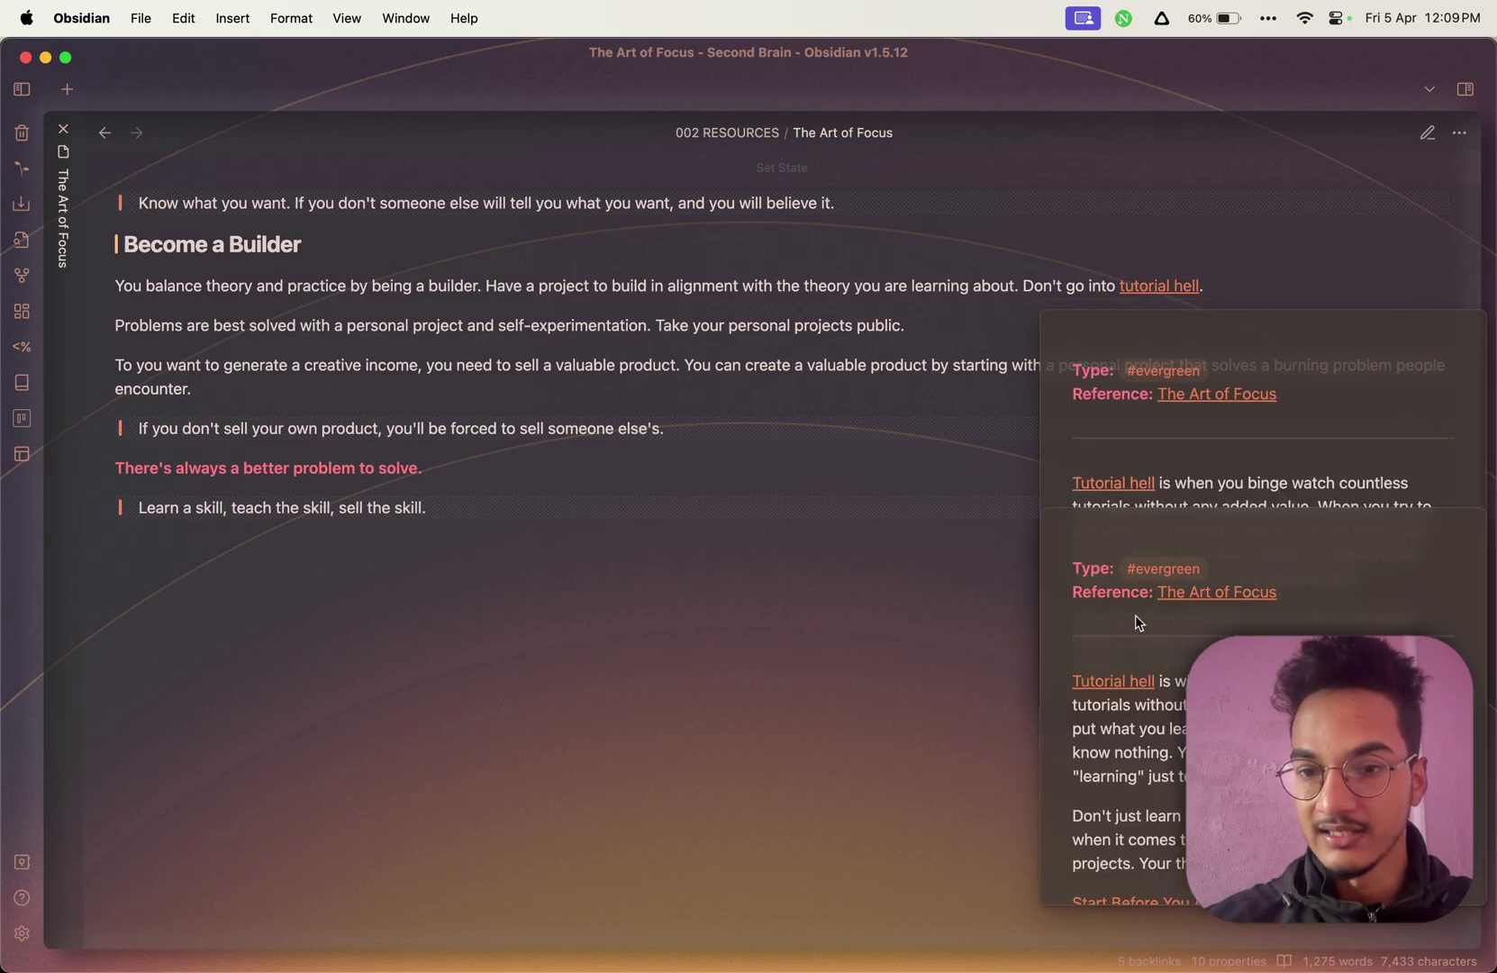
mouse_move(1106, 680)
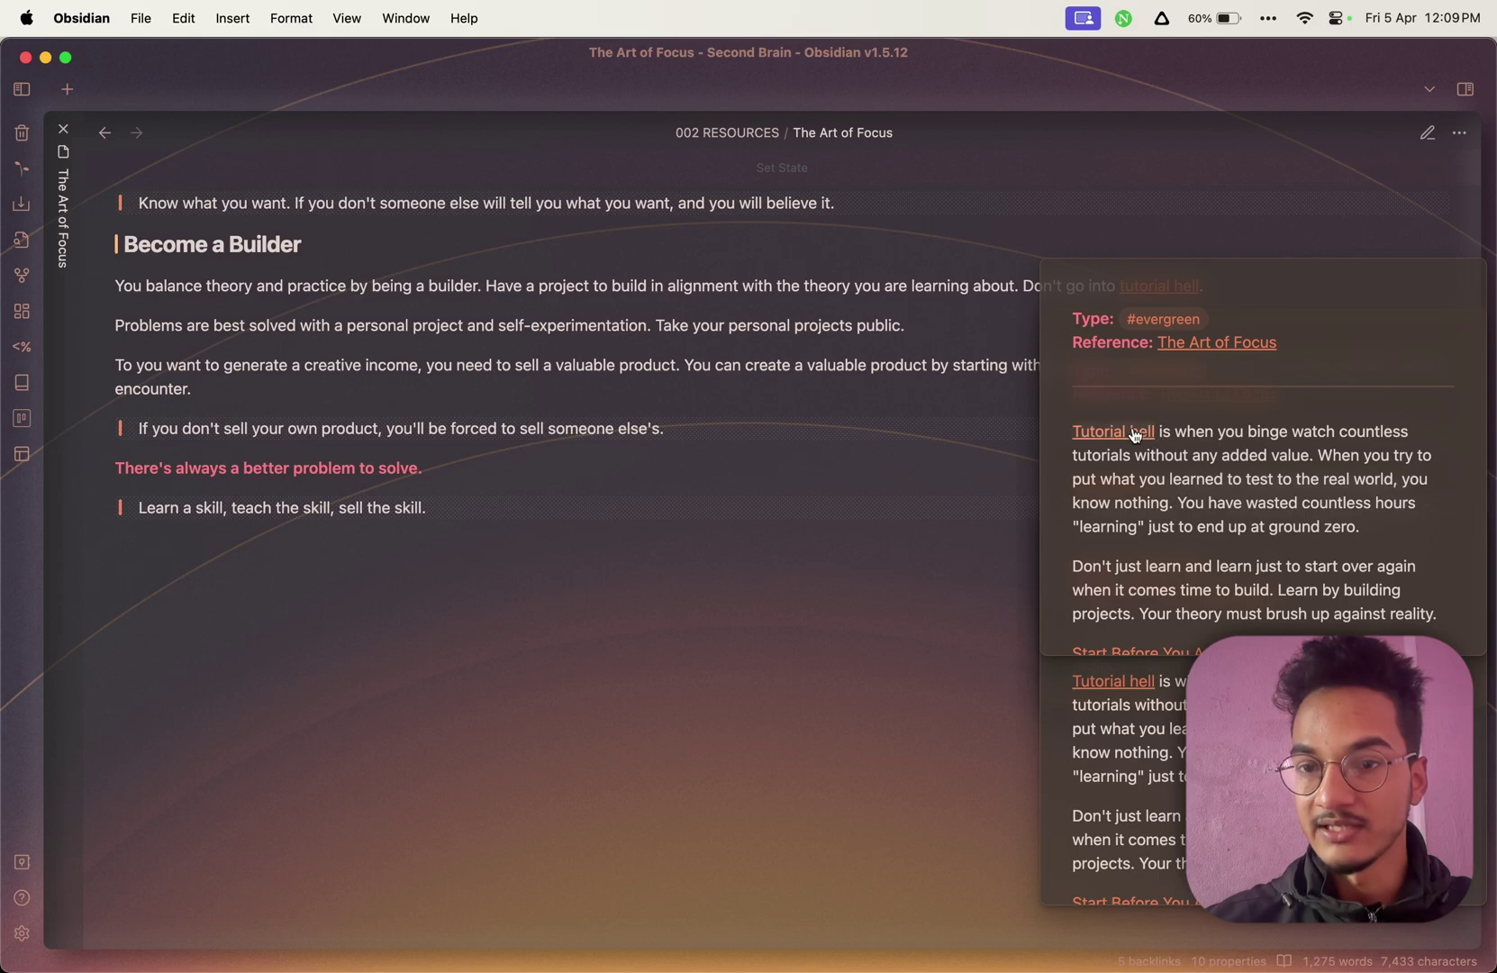
mouse_move(1103, 433)
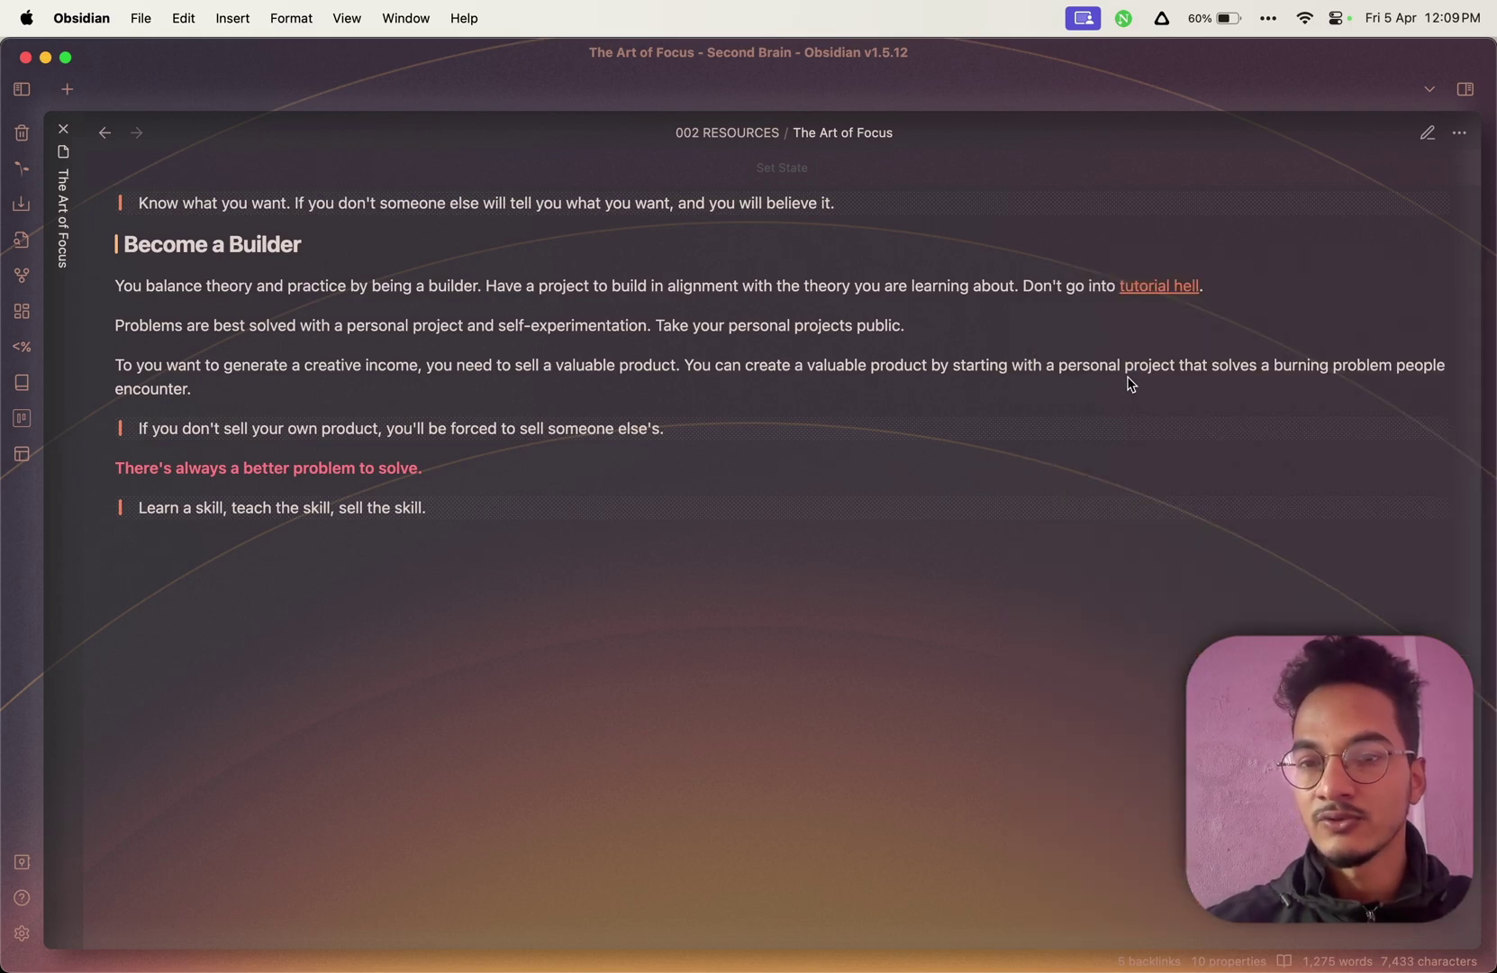
scroll(1176, 451, down, 3)
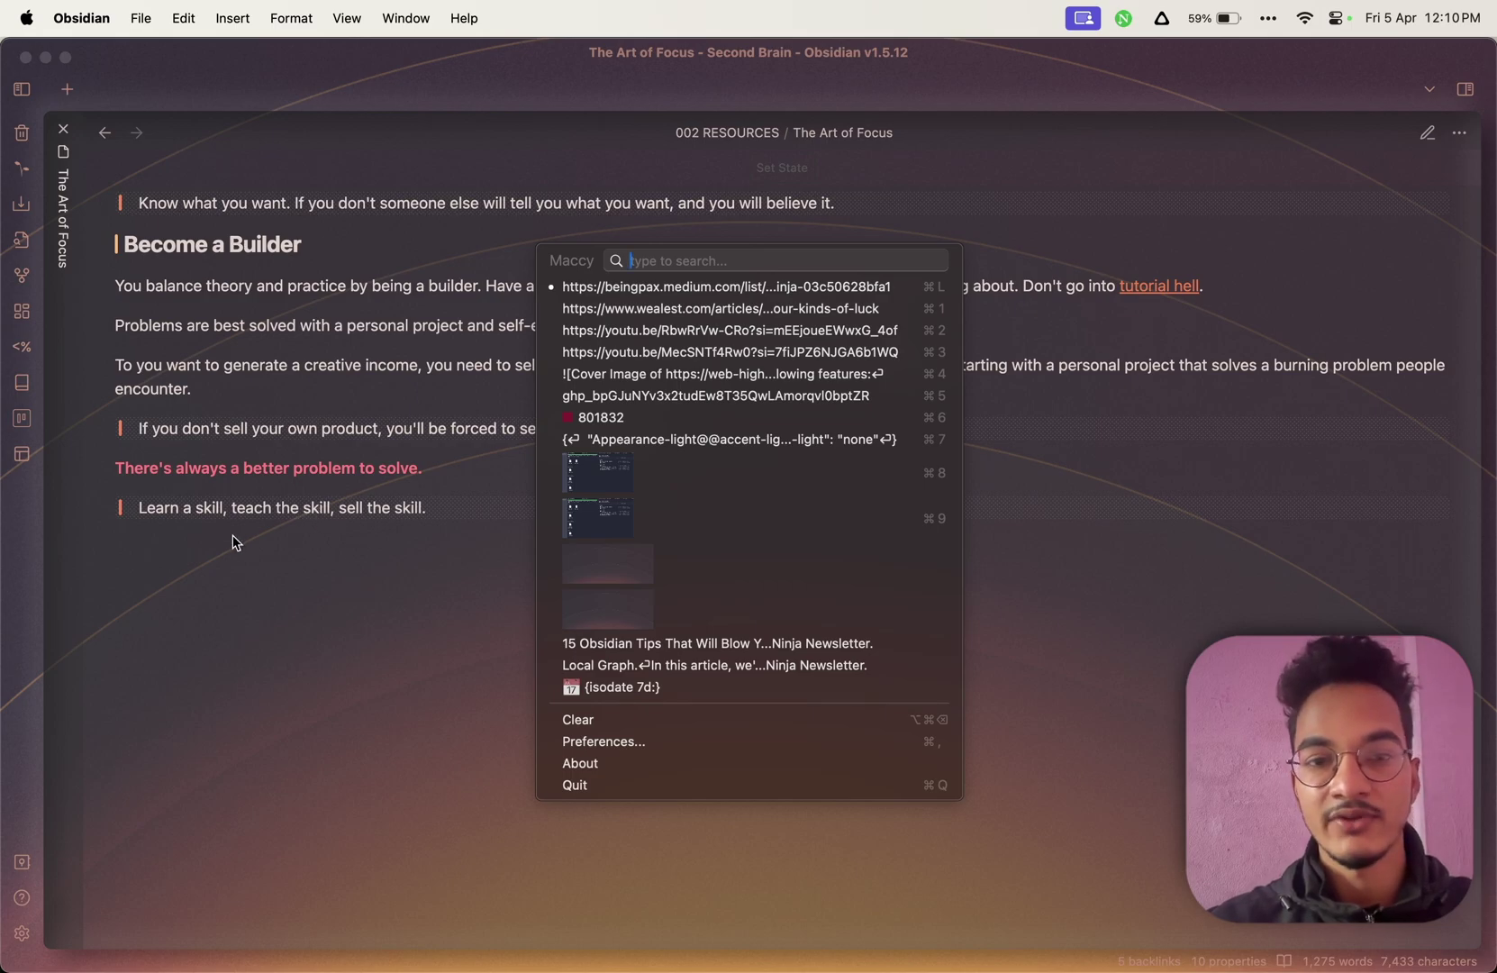
Review the options for the default location of new attachments in the Files and links settings, keep Vault folder, and close the settings.
click(283, 563)
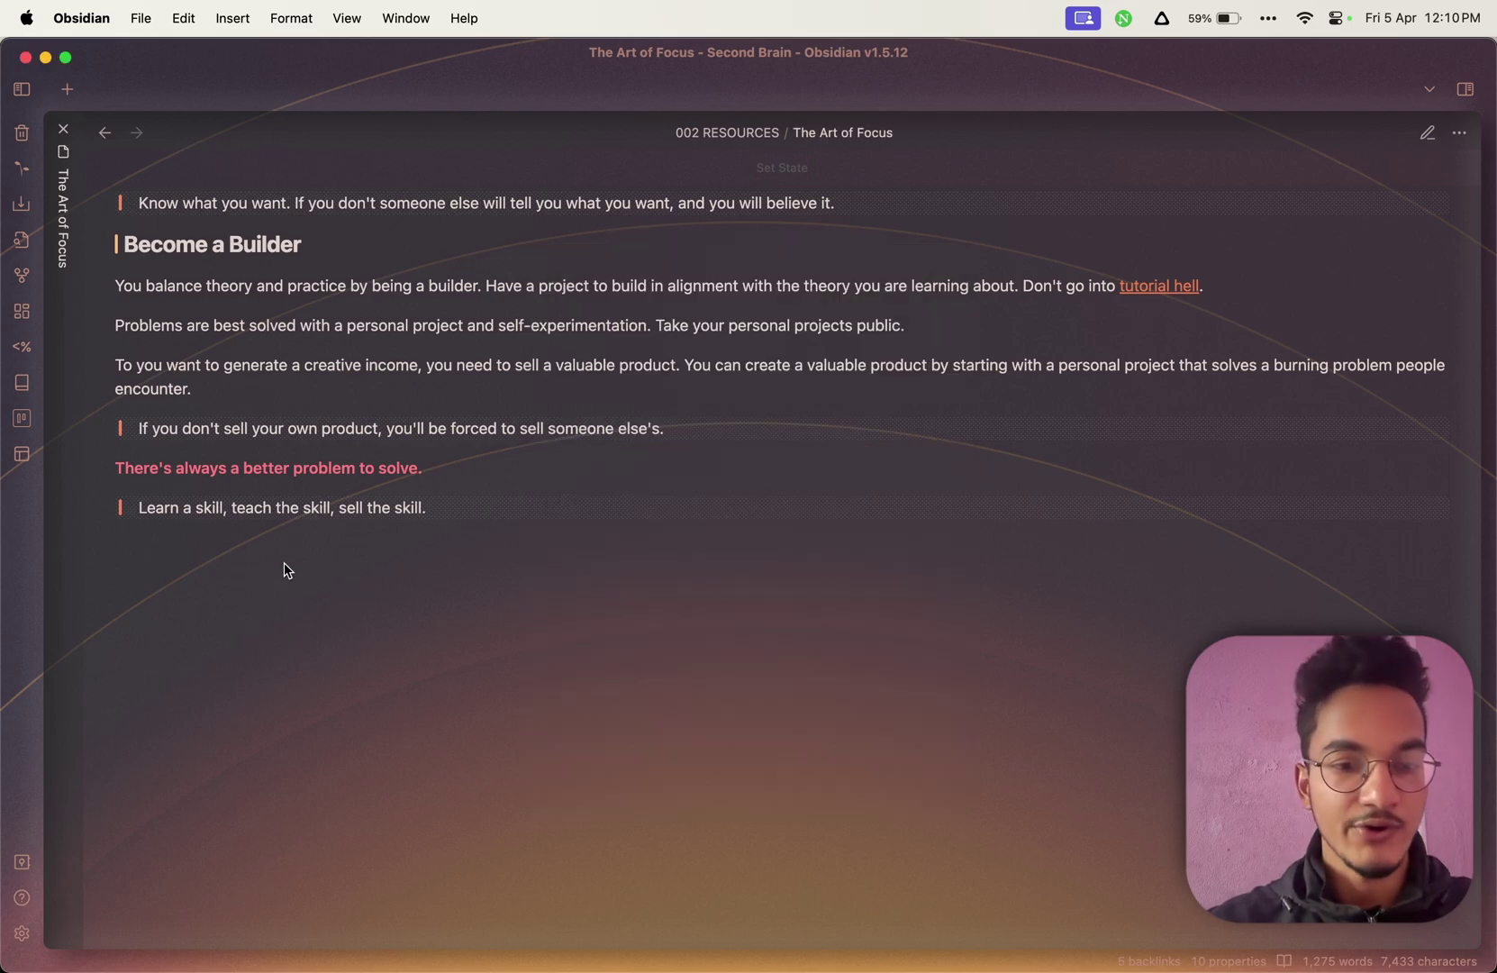
click(21, 932)
click(330, 230)
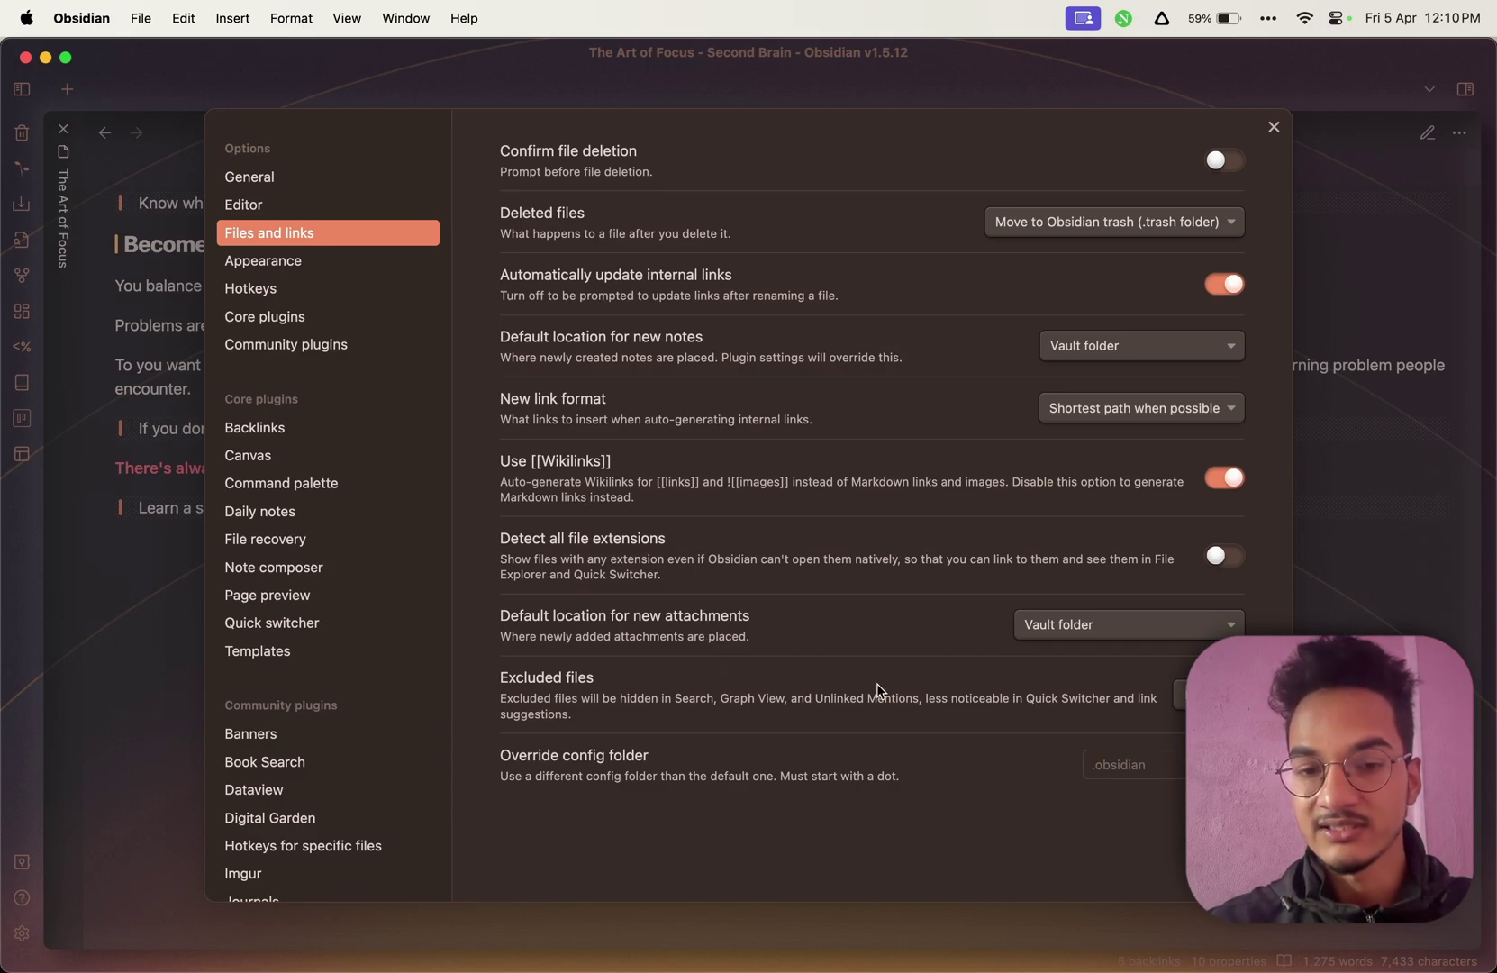
click(1102, 624)
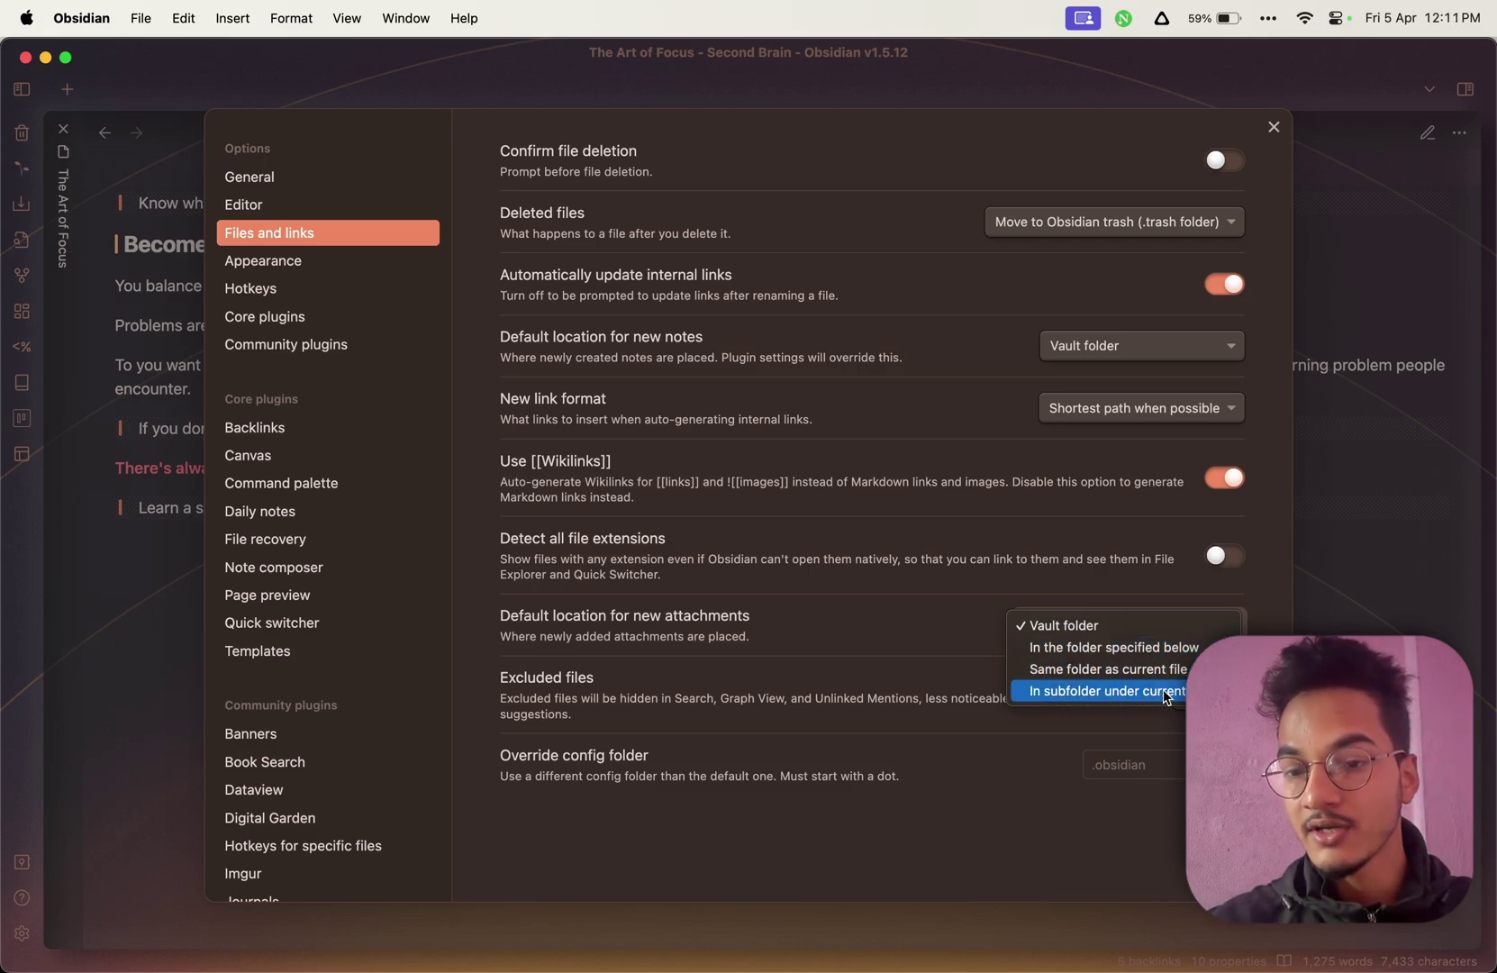
click(1045, 625)
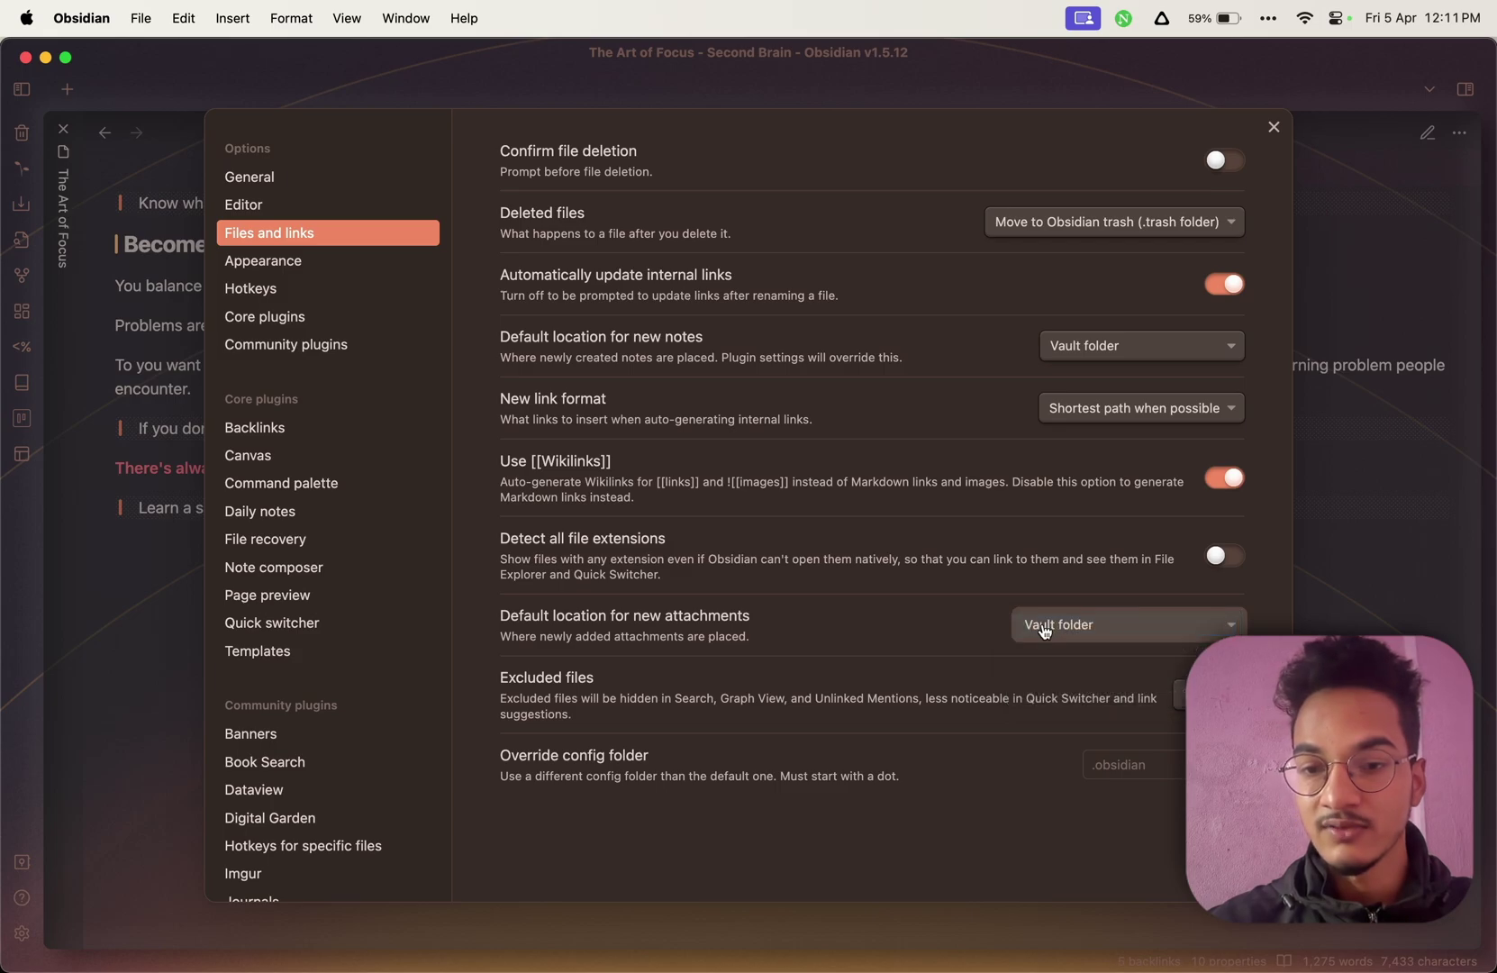
click(1223, 623)
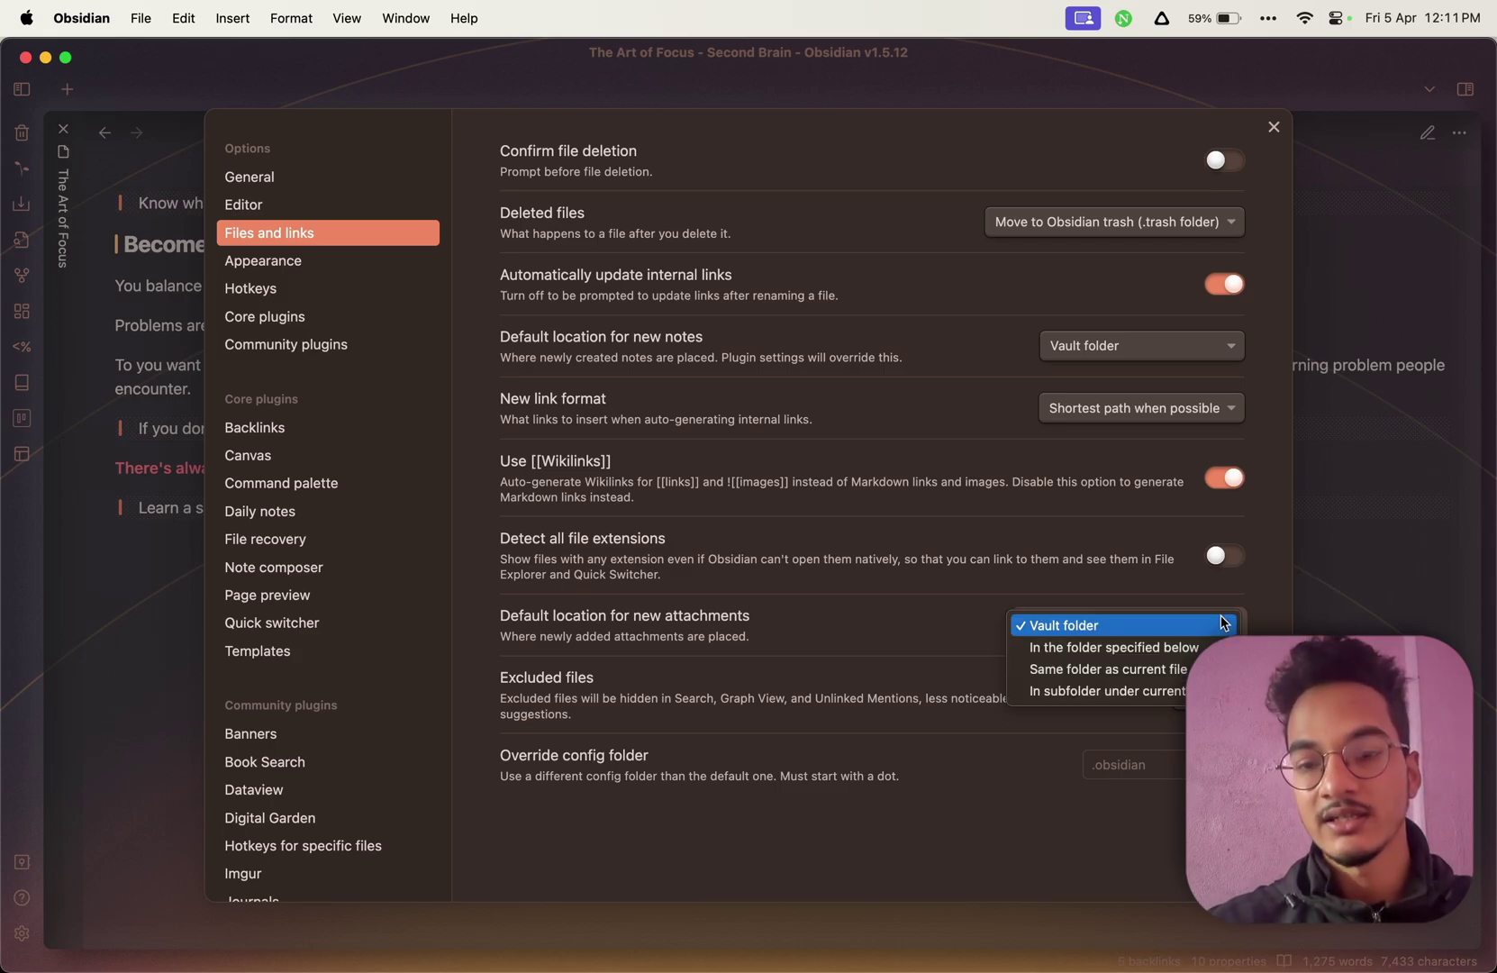
click(1256, 620)
click(1232, 622)
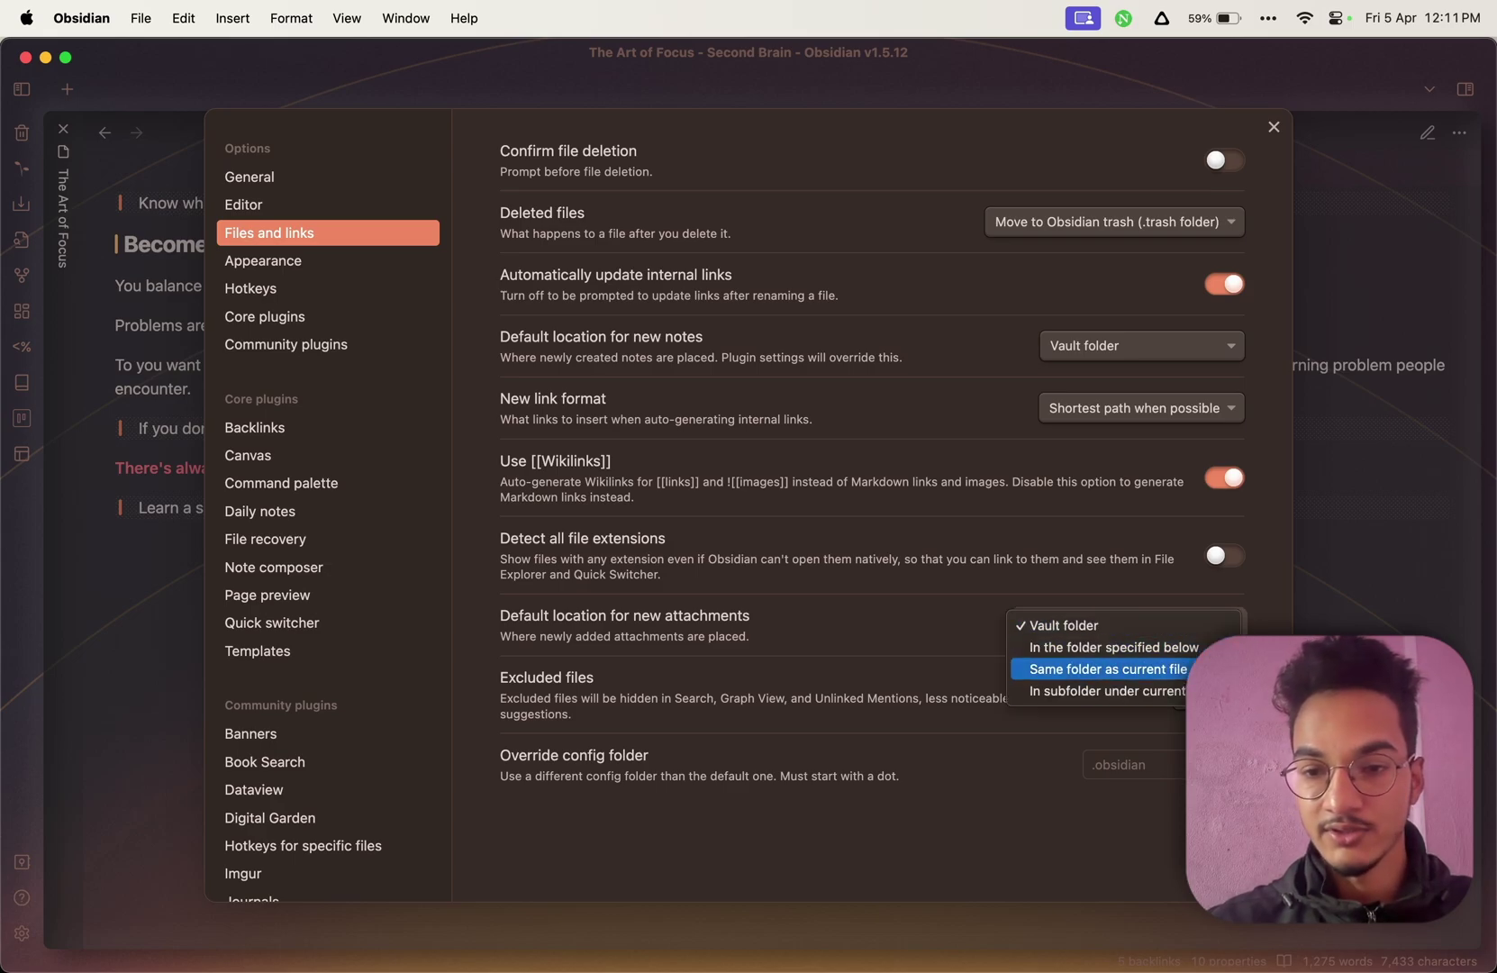
click(1449, 545)
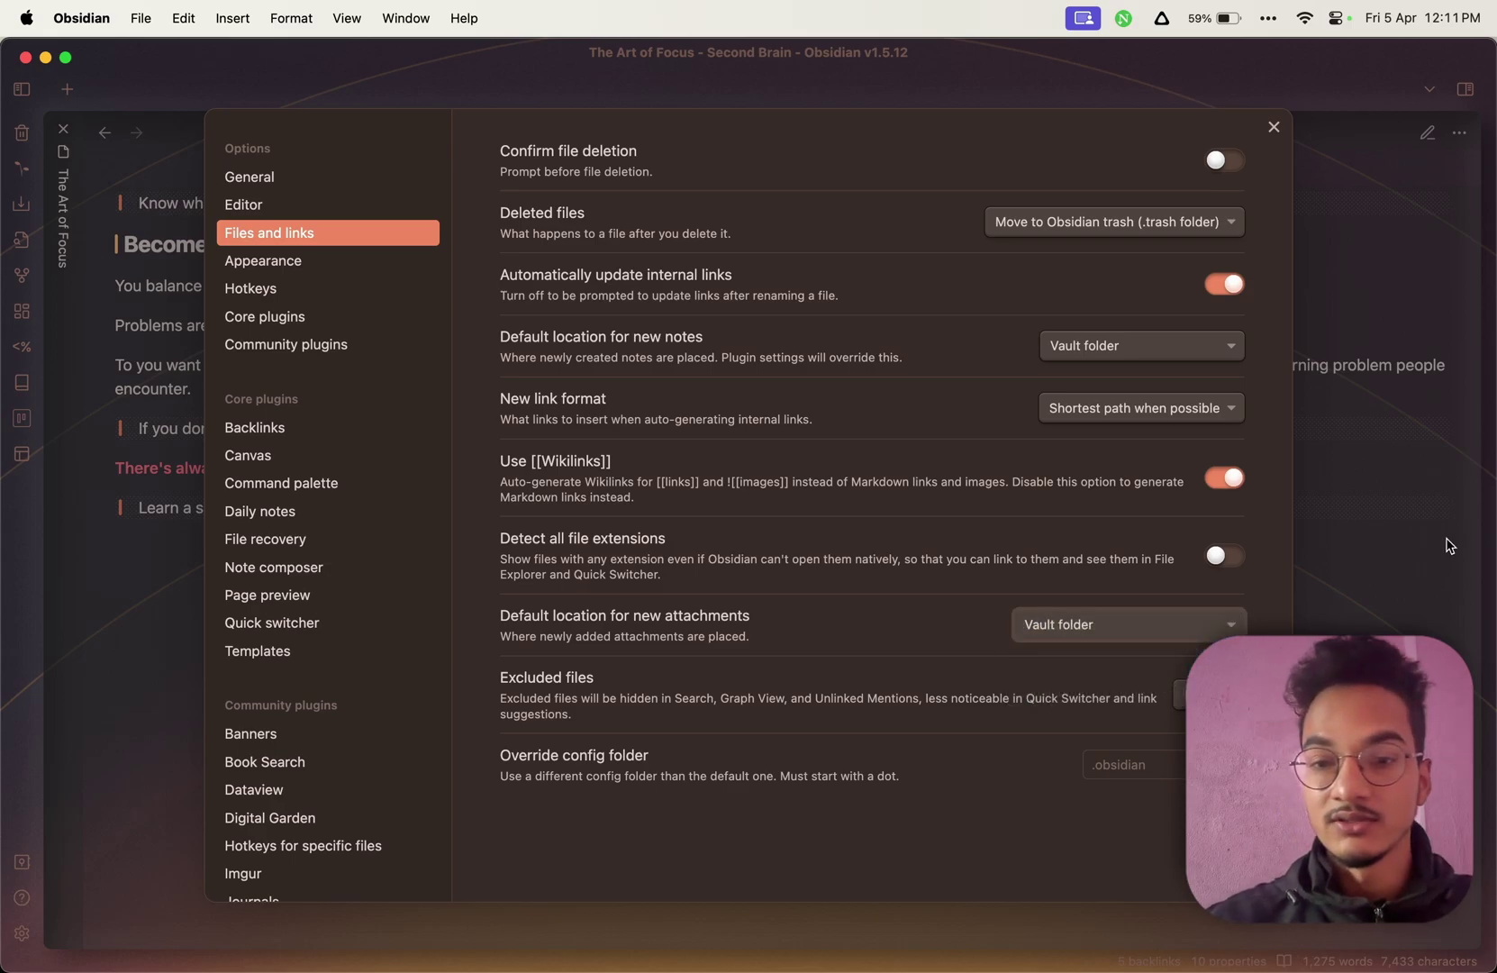
click(1375, 558)
Switch The Art of Focus to editing mode and paste a screenshot from the clipboard history on a new line at its end.
key(super+shift+c)
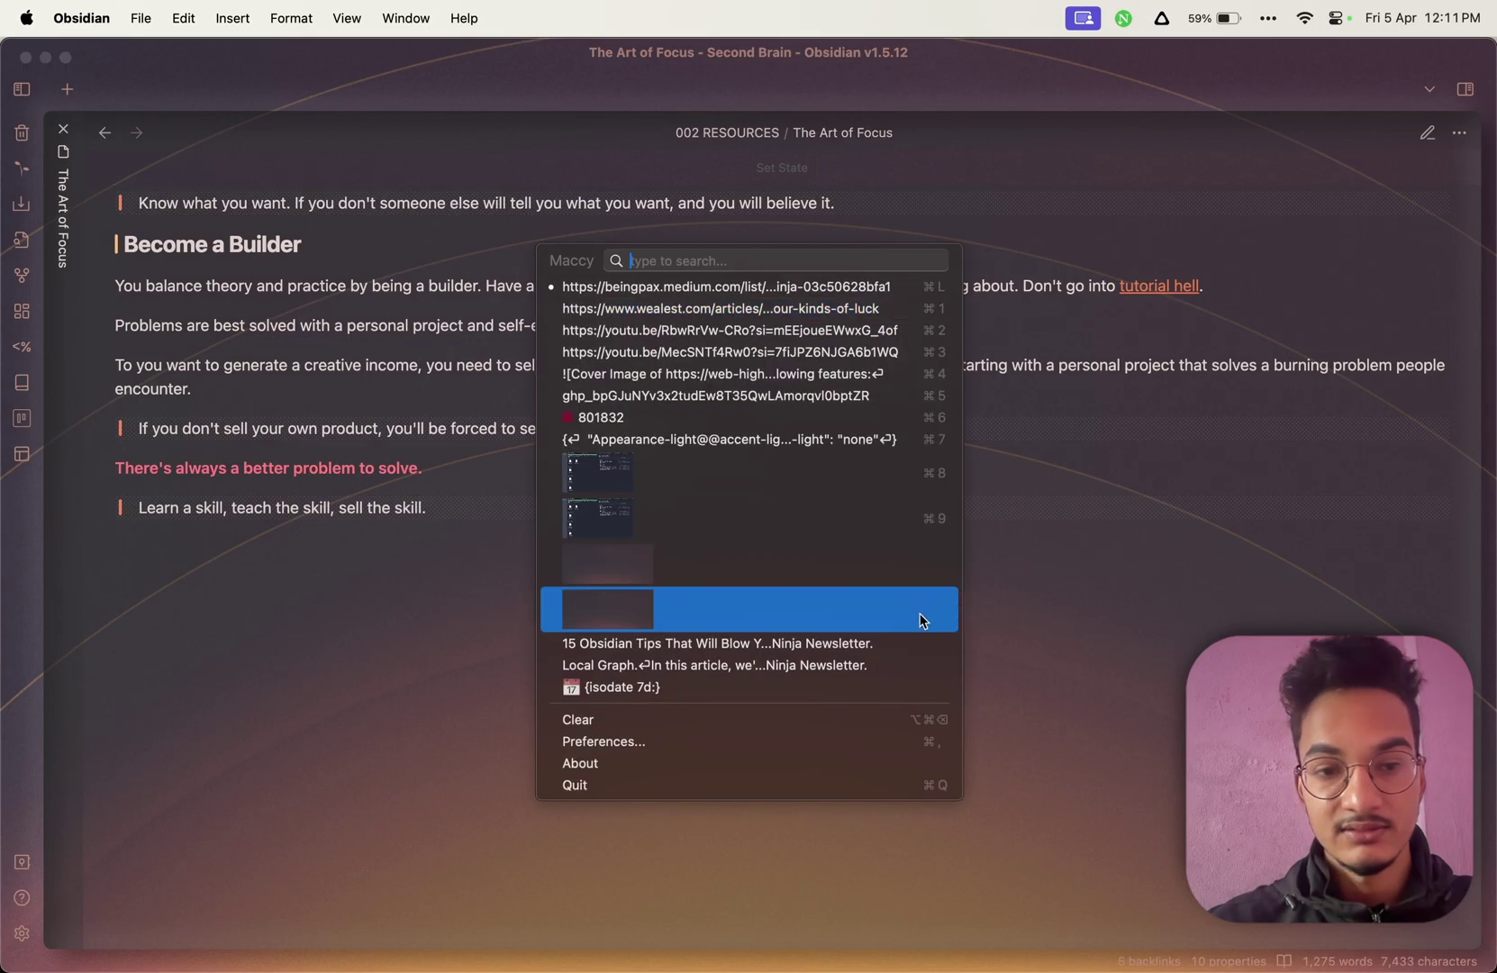
click(653, 522)
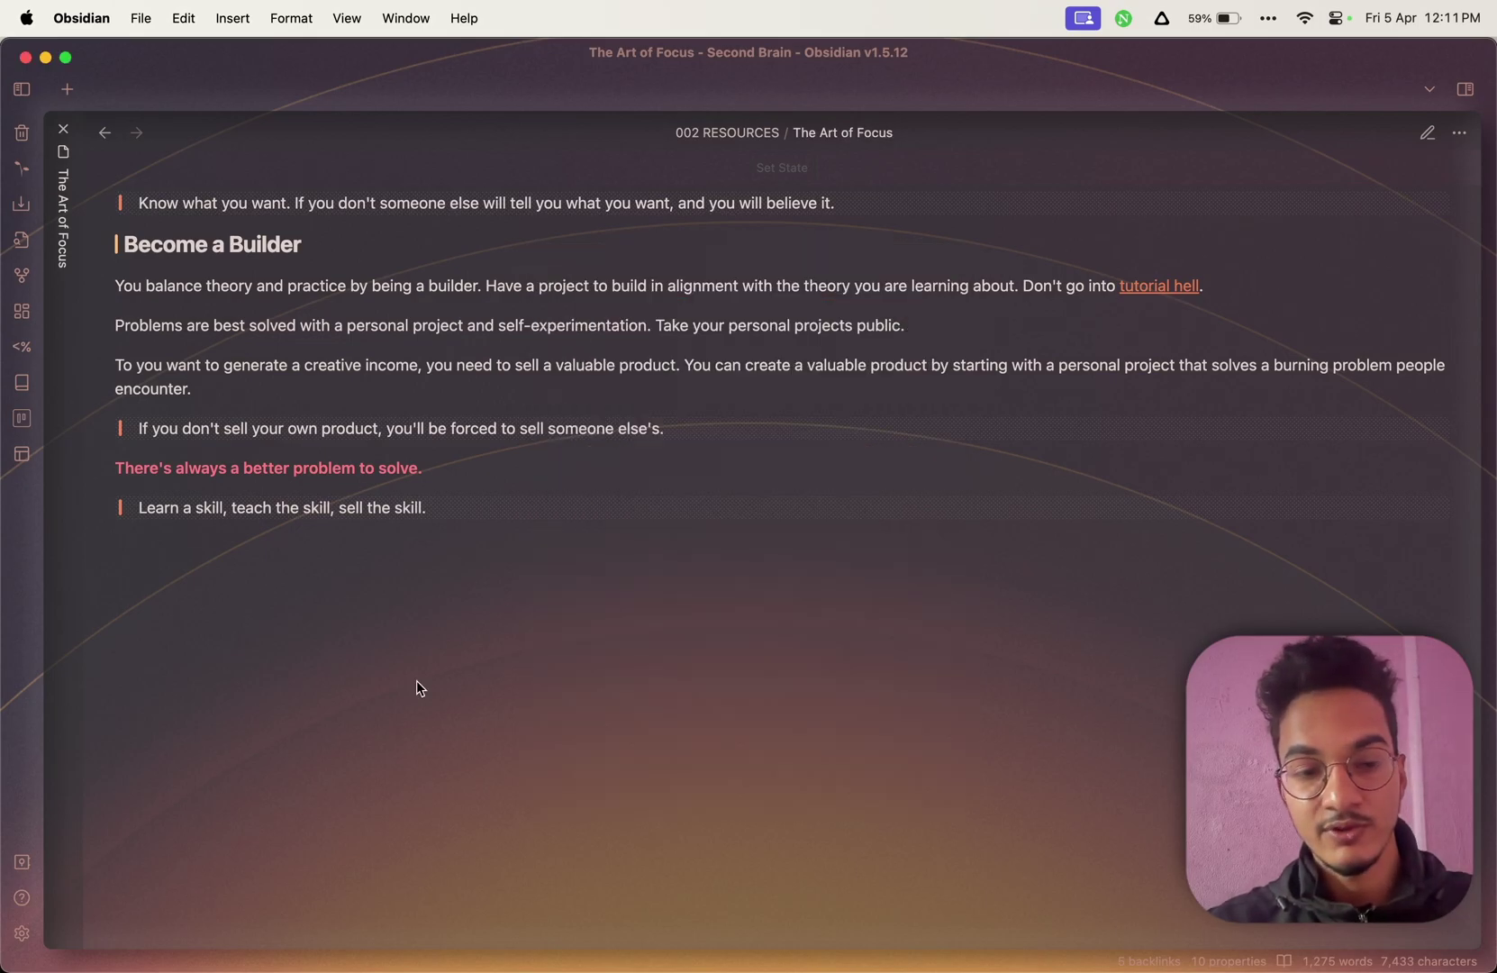
key(super+e)
key(Return)
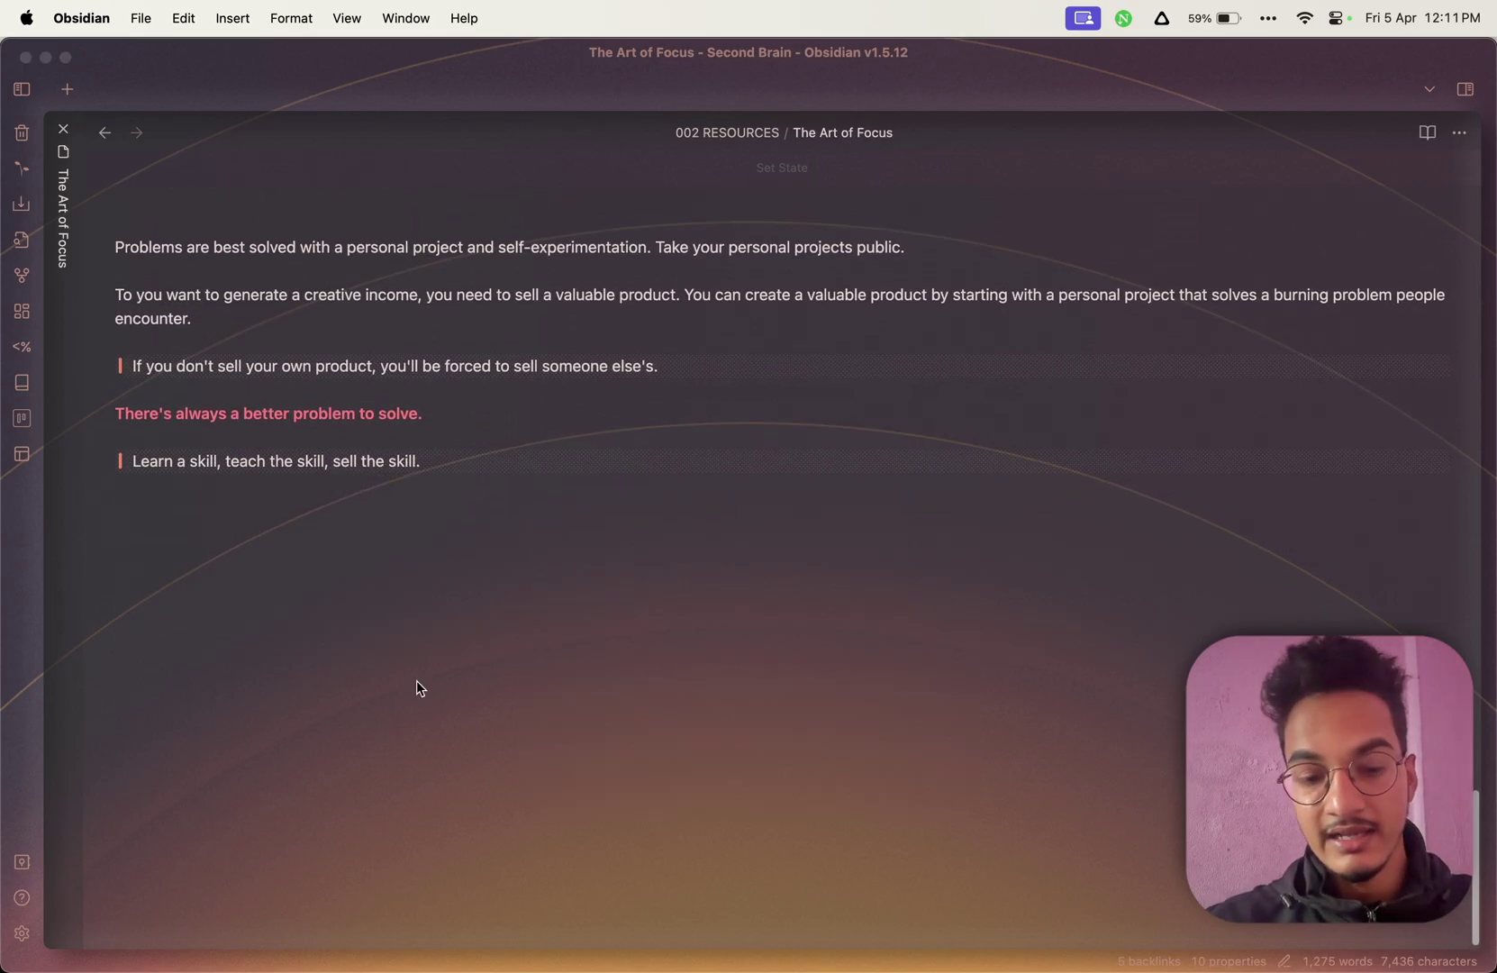
key(super+shift+c)
click(598, 535)
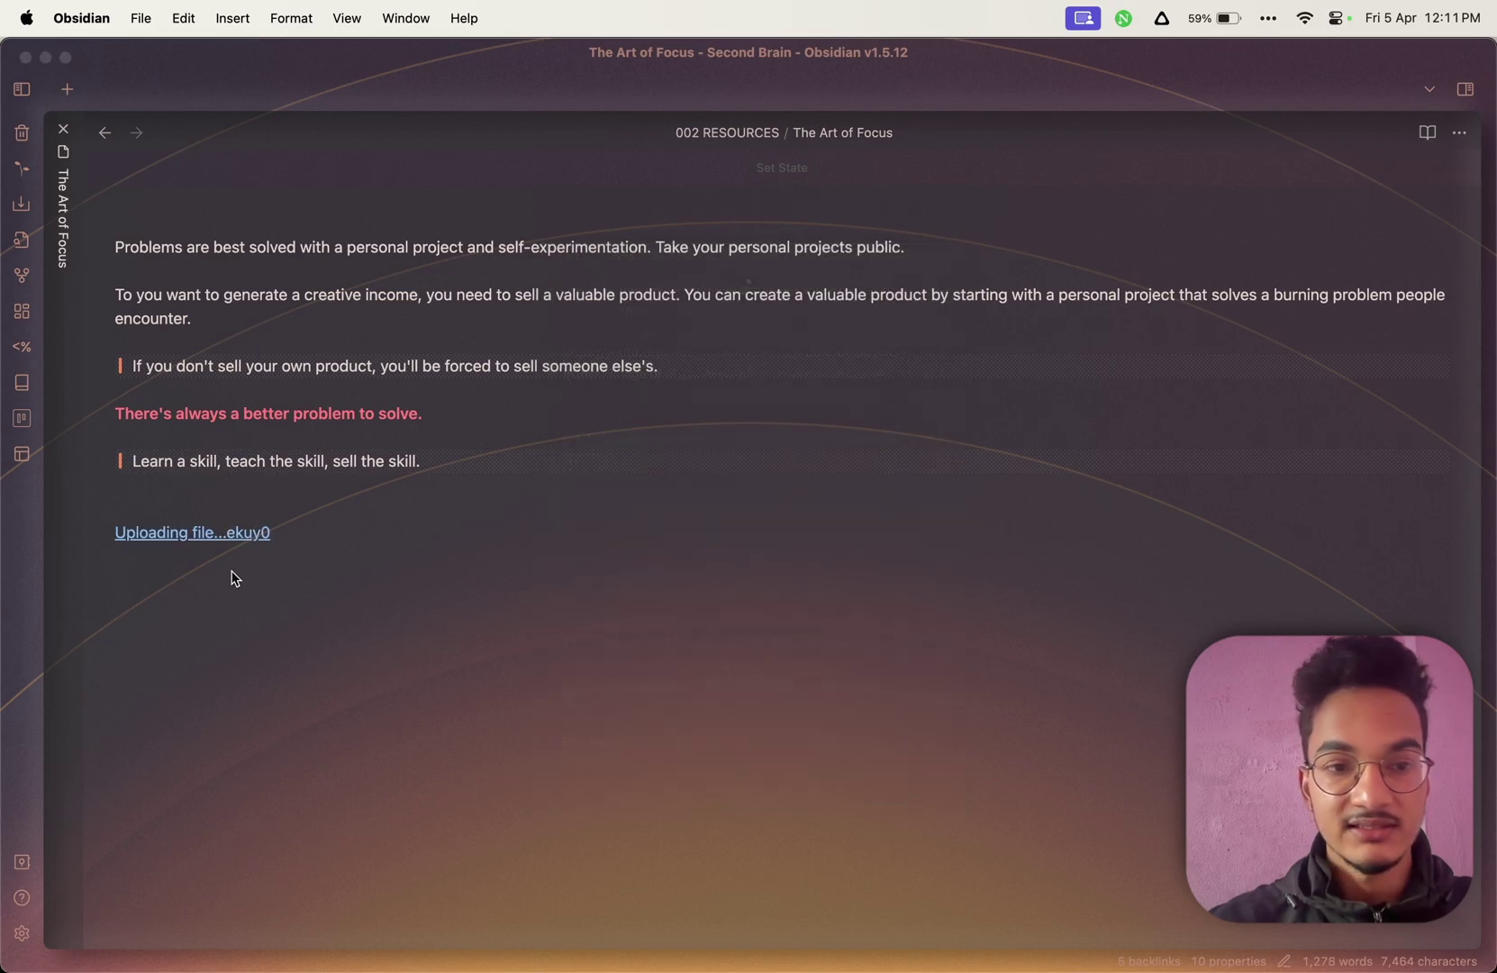
click(806, 361)
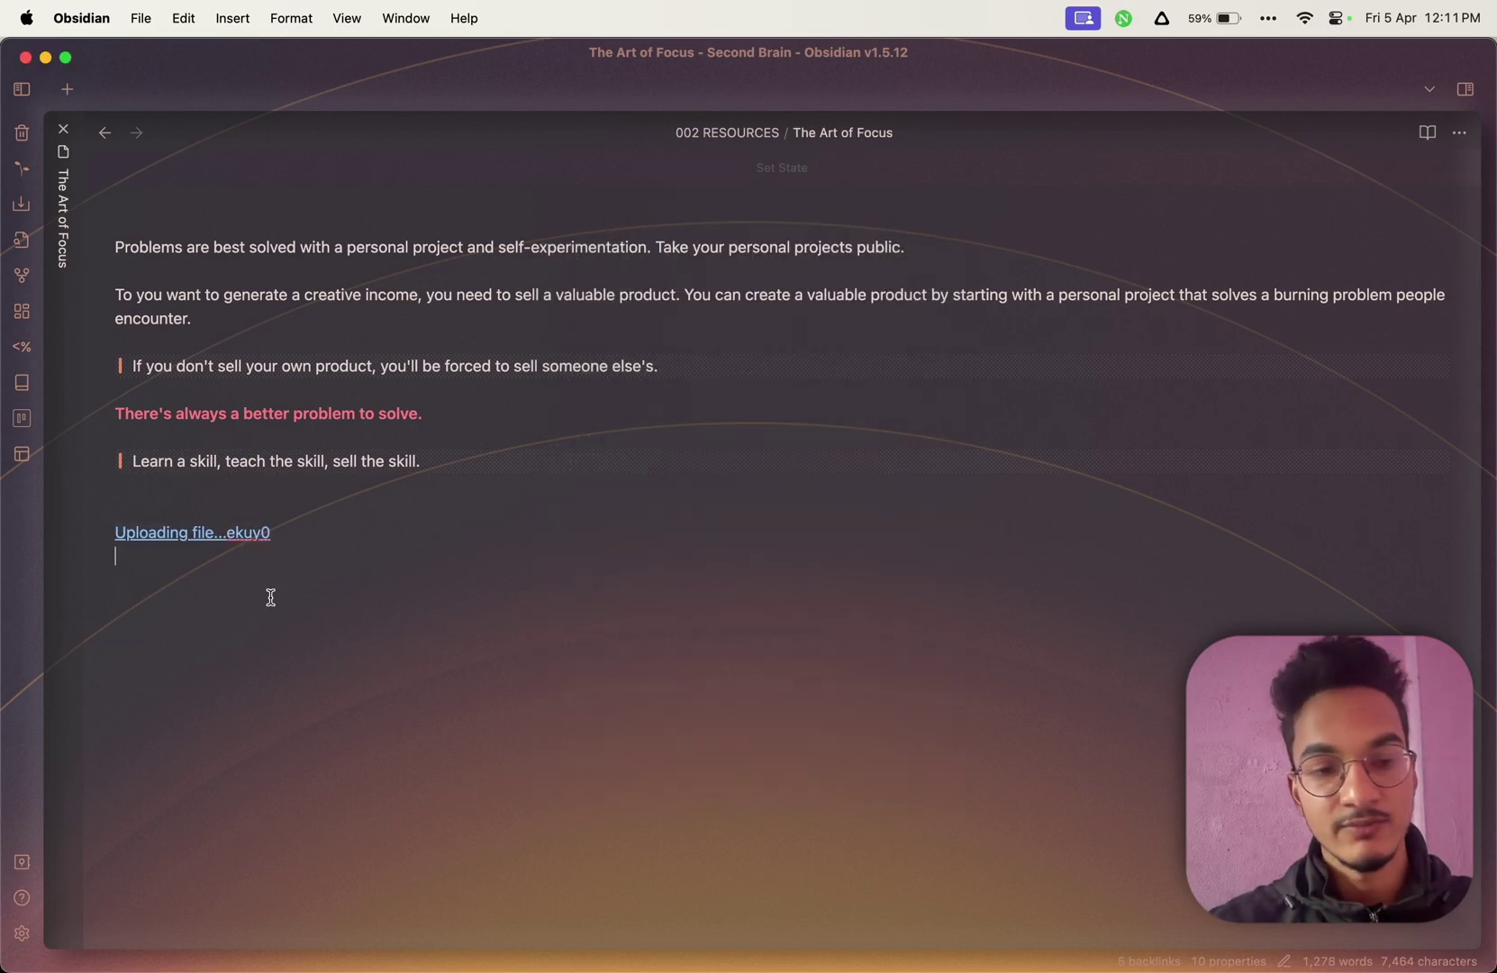
Examine the pasted image and its Imgur link in the note, and check the file explorer for a local copy.
scroll(310, 648, down, 5)
scroll(321, 673, up, 4)
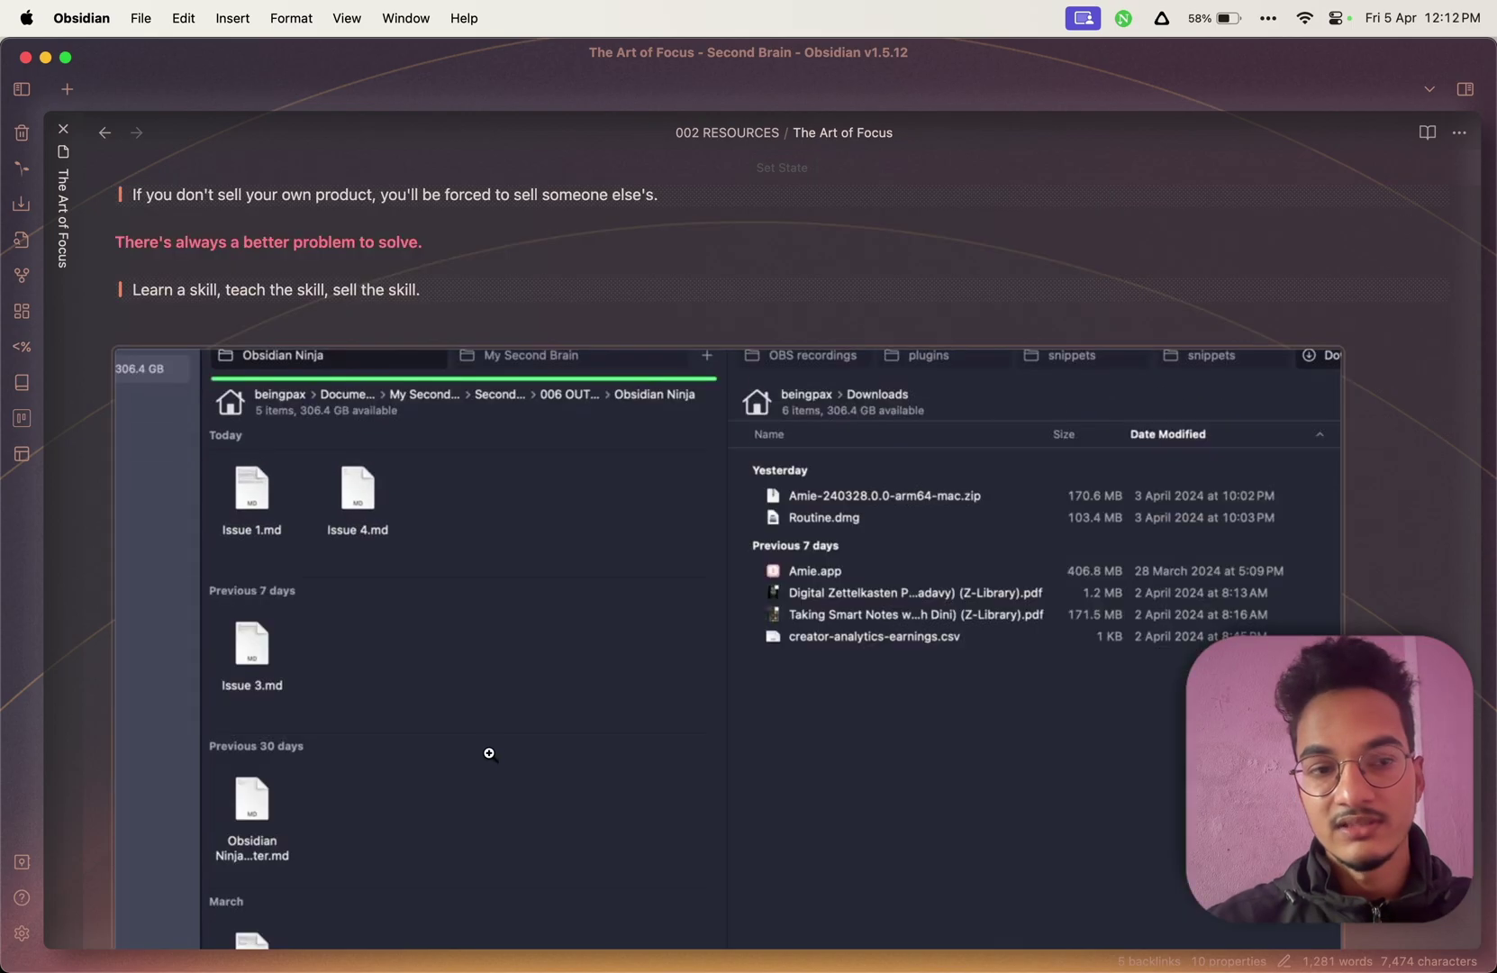
click(405, 612)
scroll(558, 701, down, 3)
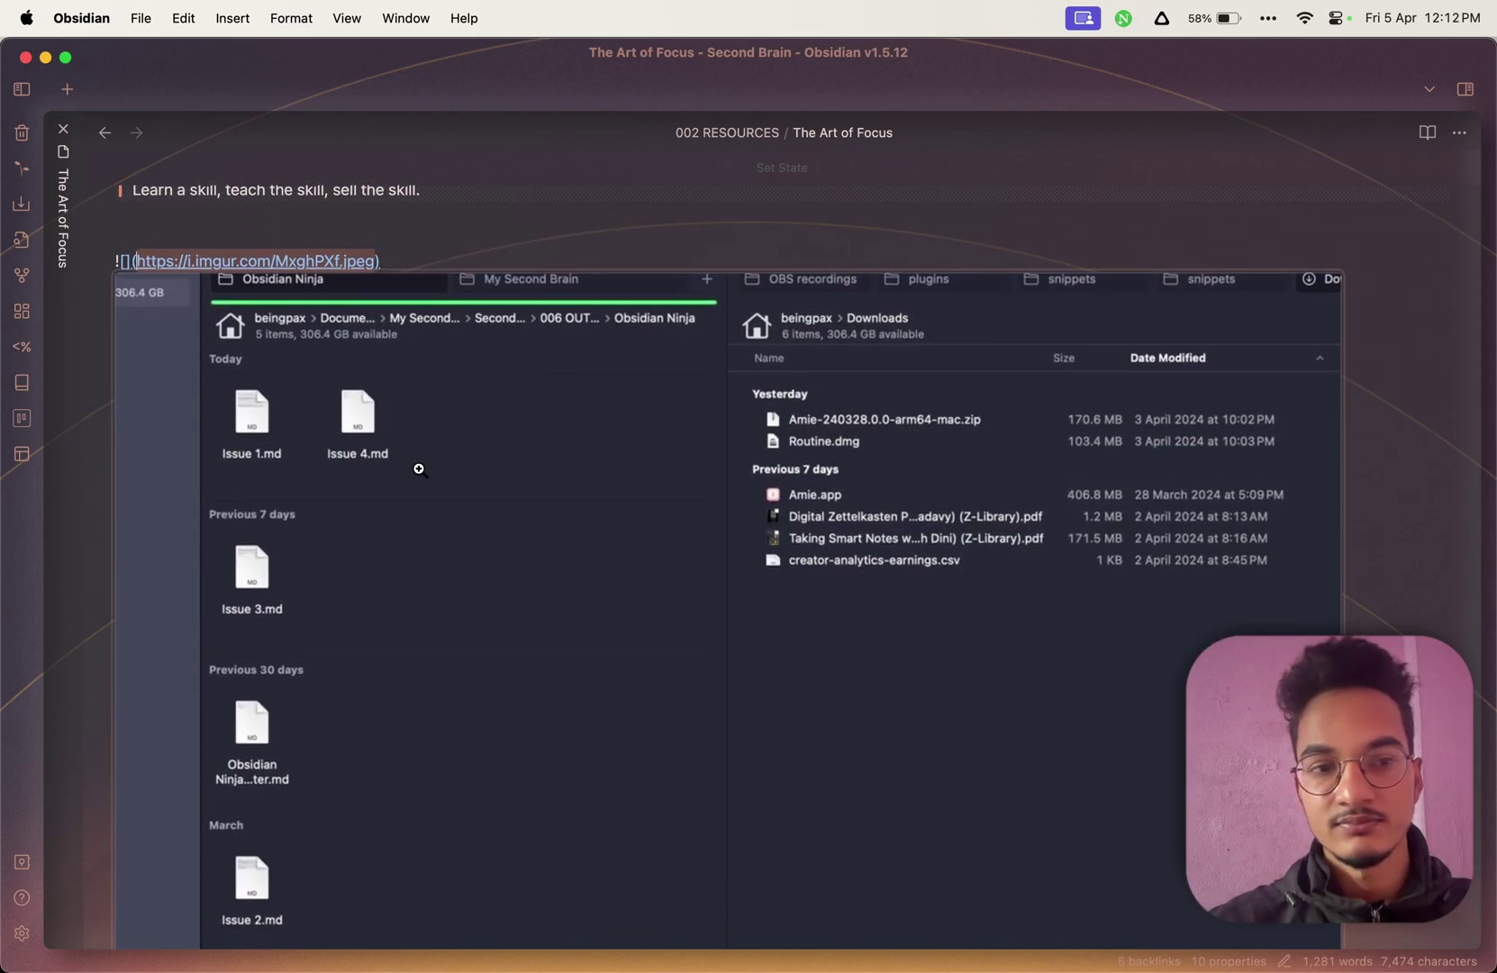
drag(192, 262, 277, 279)
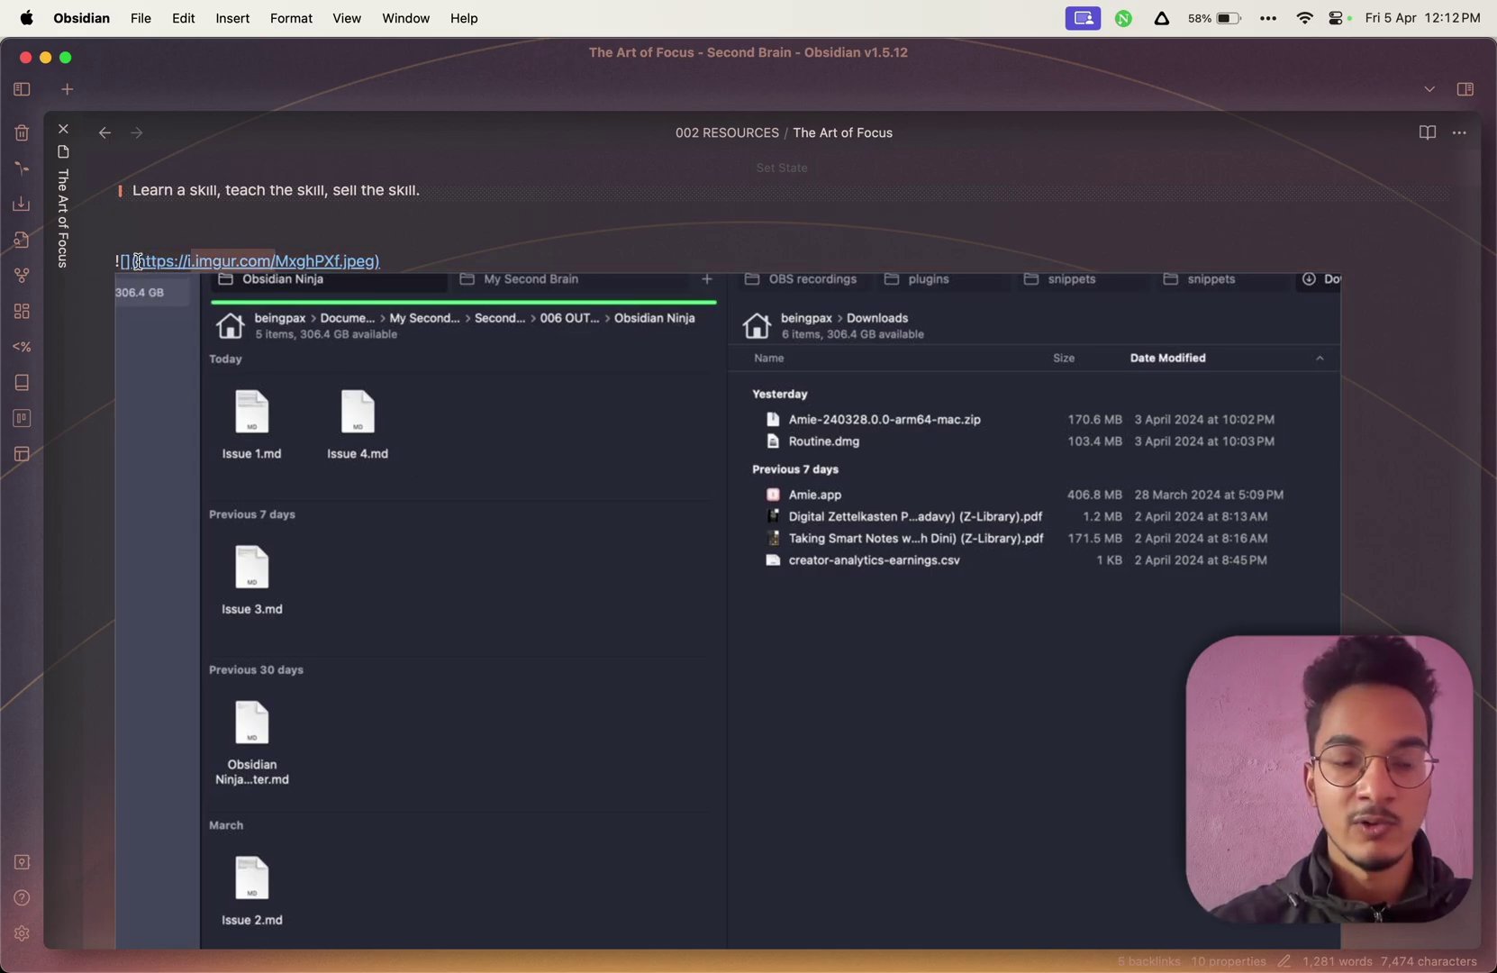
key(Up)
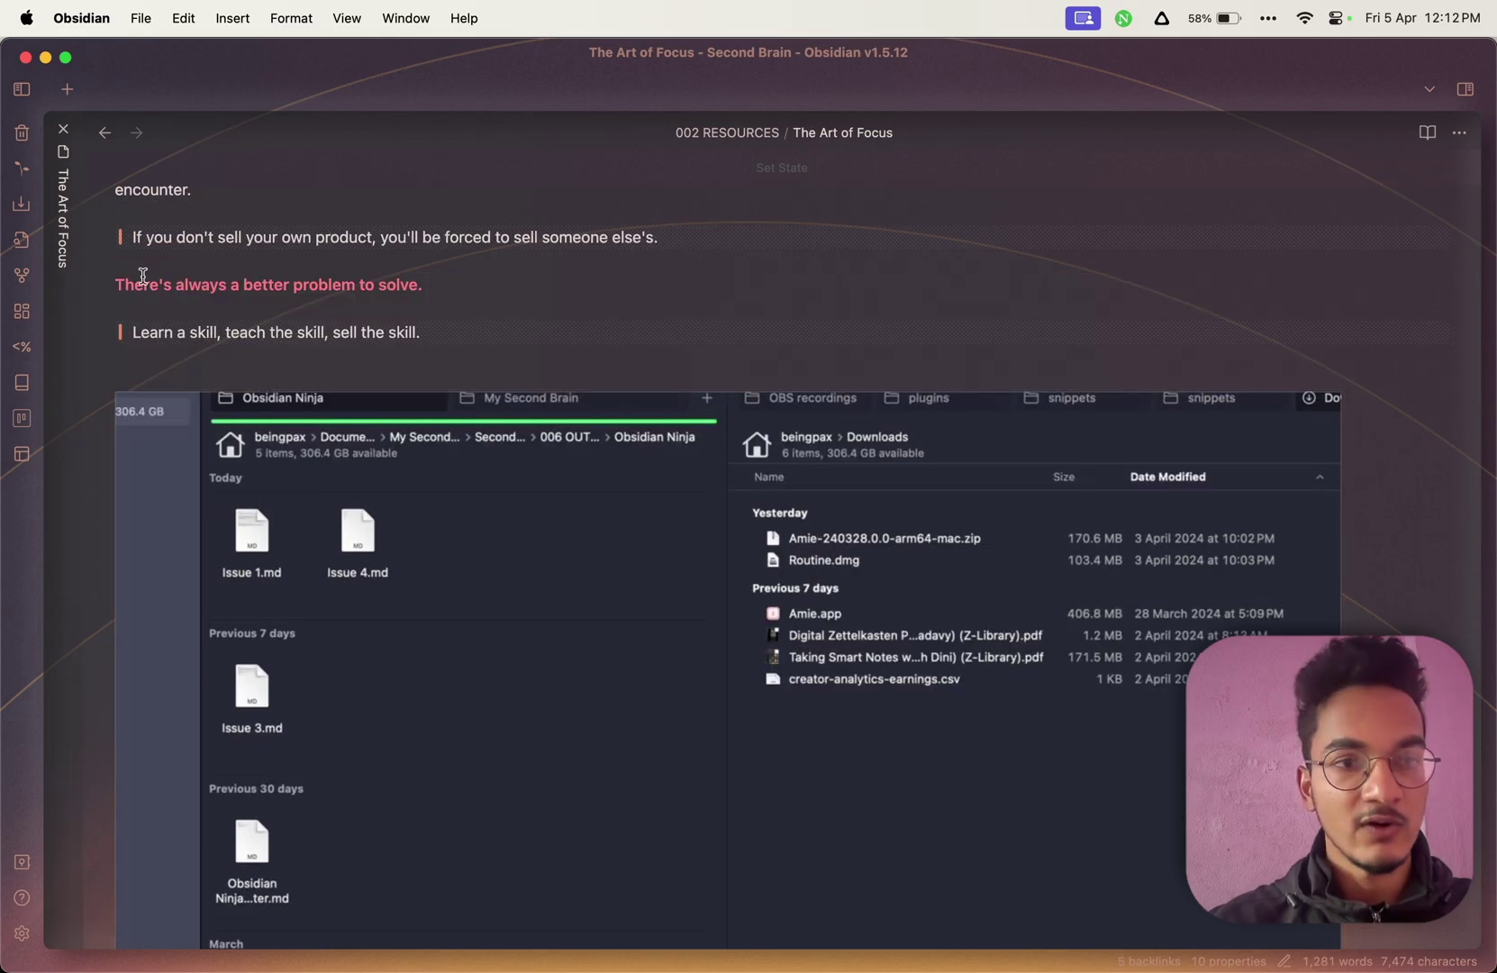
key(Down)
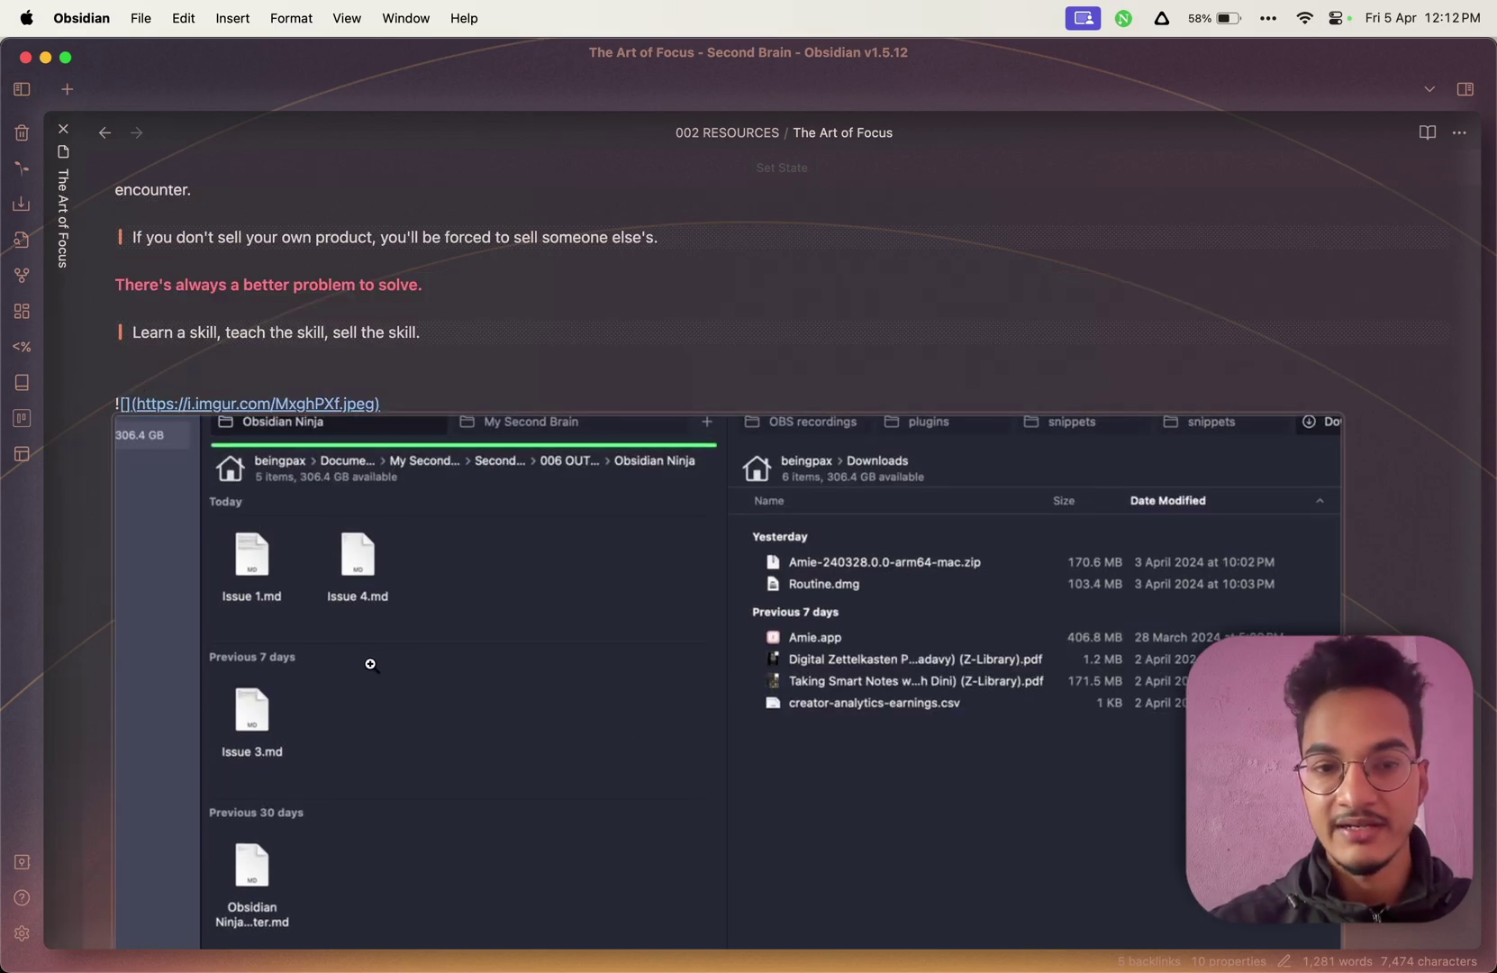
scroll(413, 598, down, 1)
scroll(413, 598, down, 3)
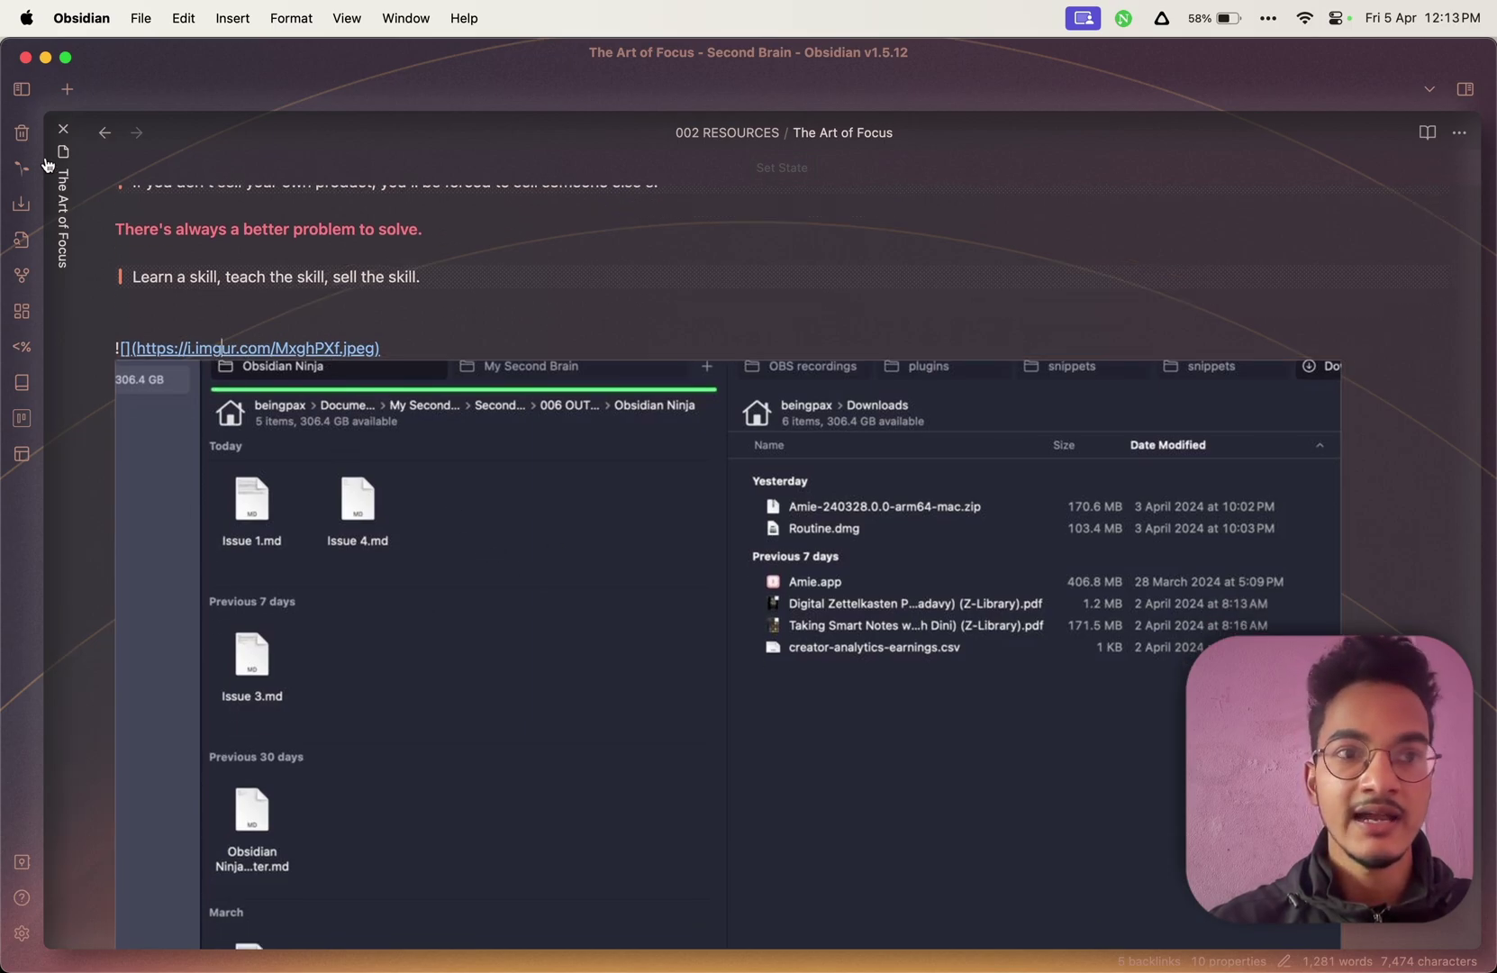
click(22, 89)
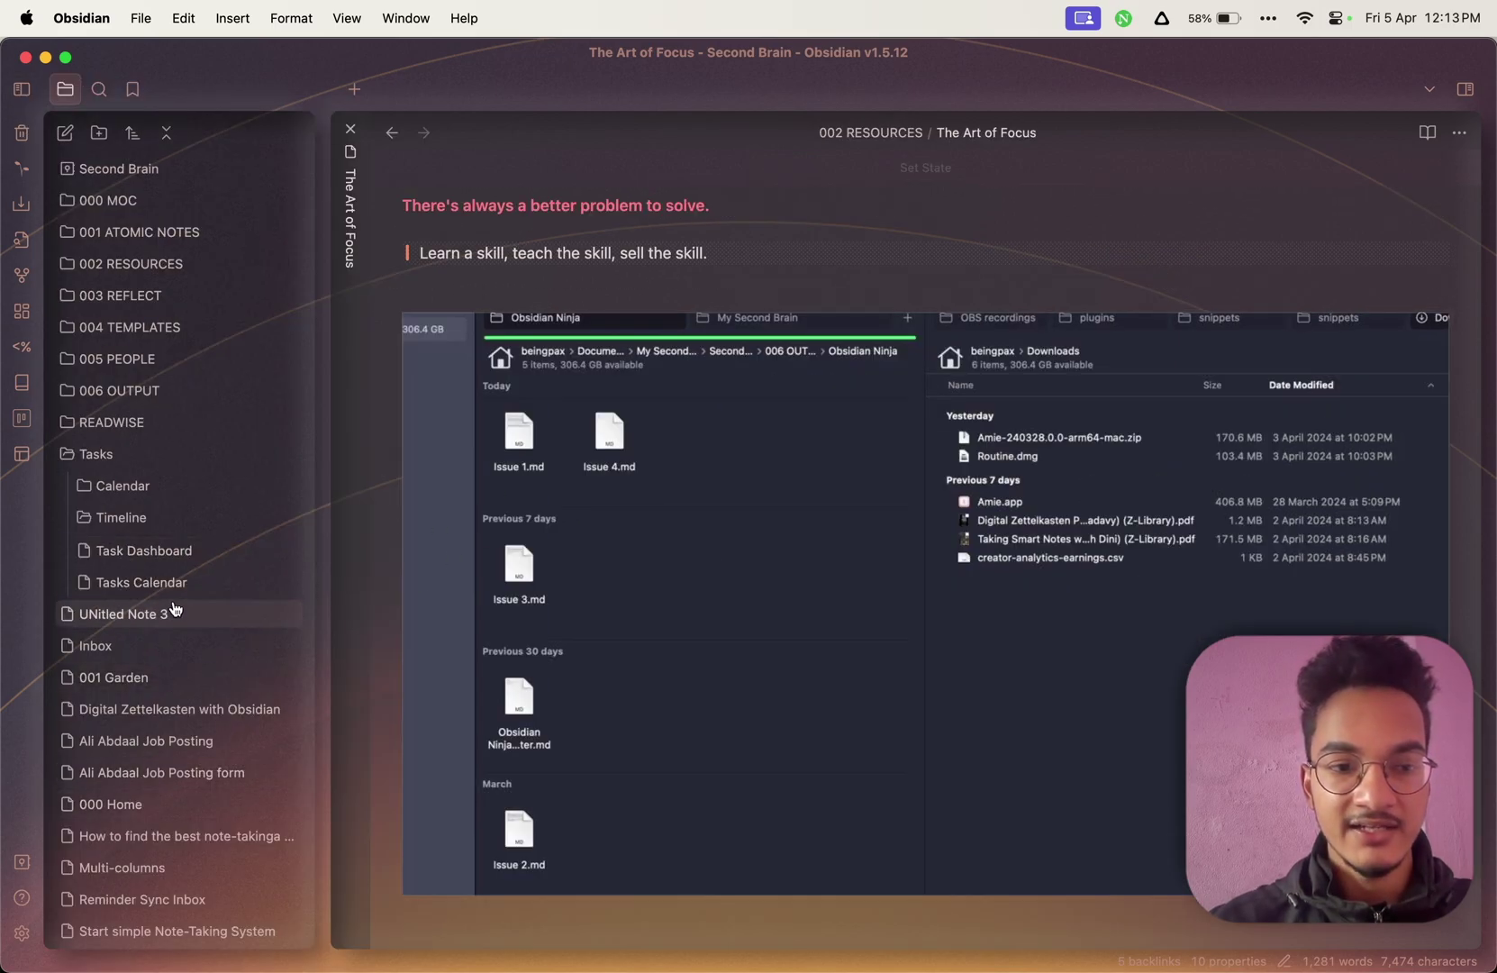
click(90, 452)
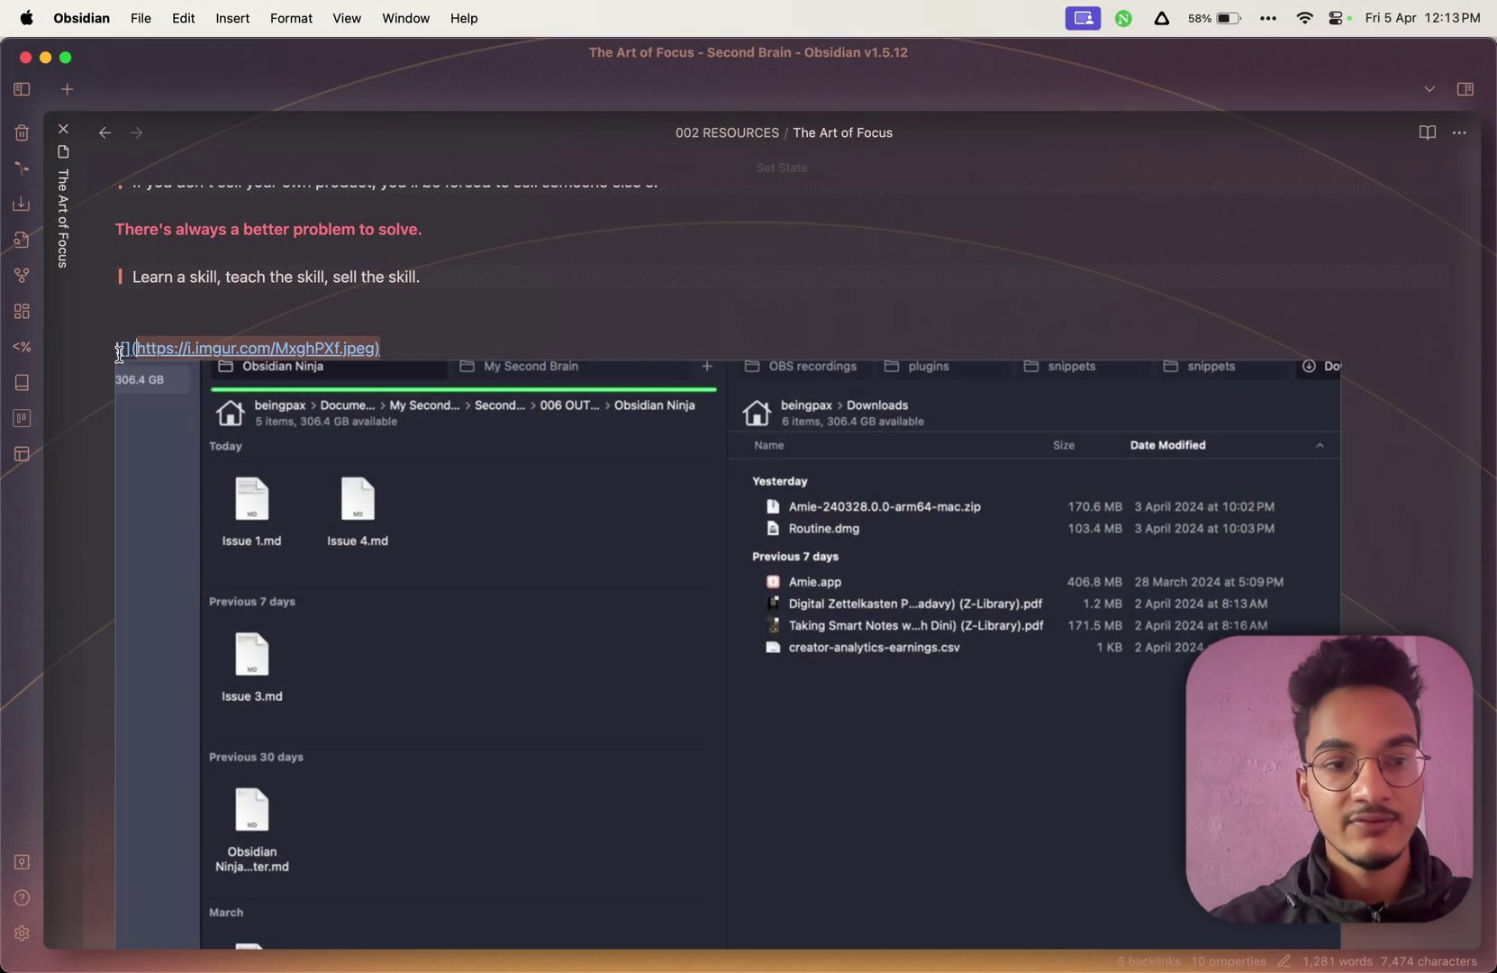
Resize the embedded image to a width of 500 by adding |500 inside its link brackets, and review the result.
click(125, 348)
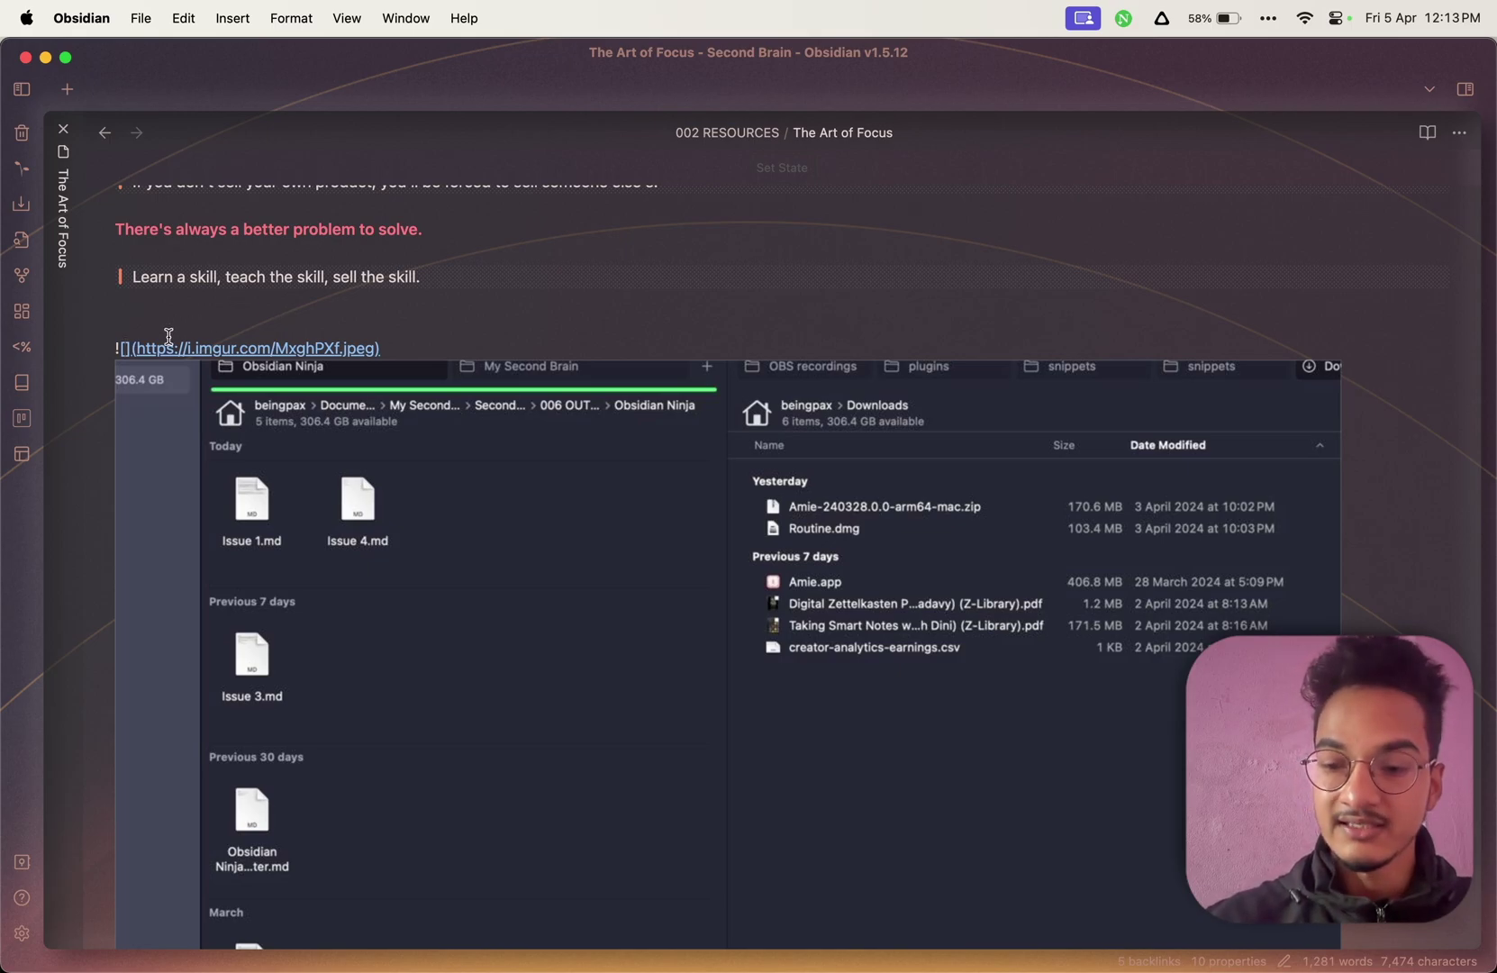
text(|)
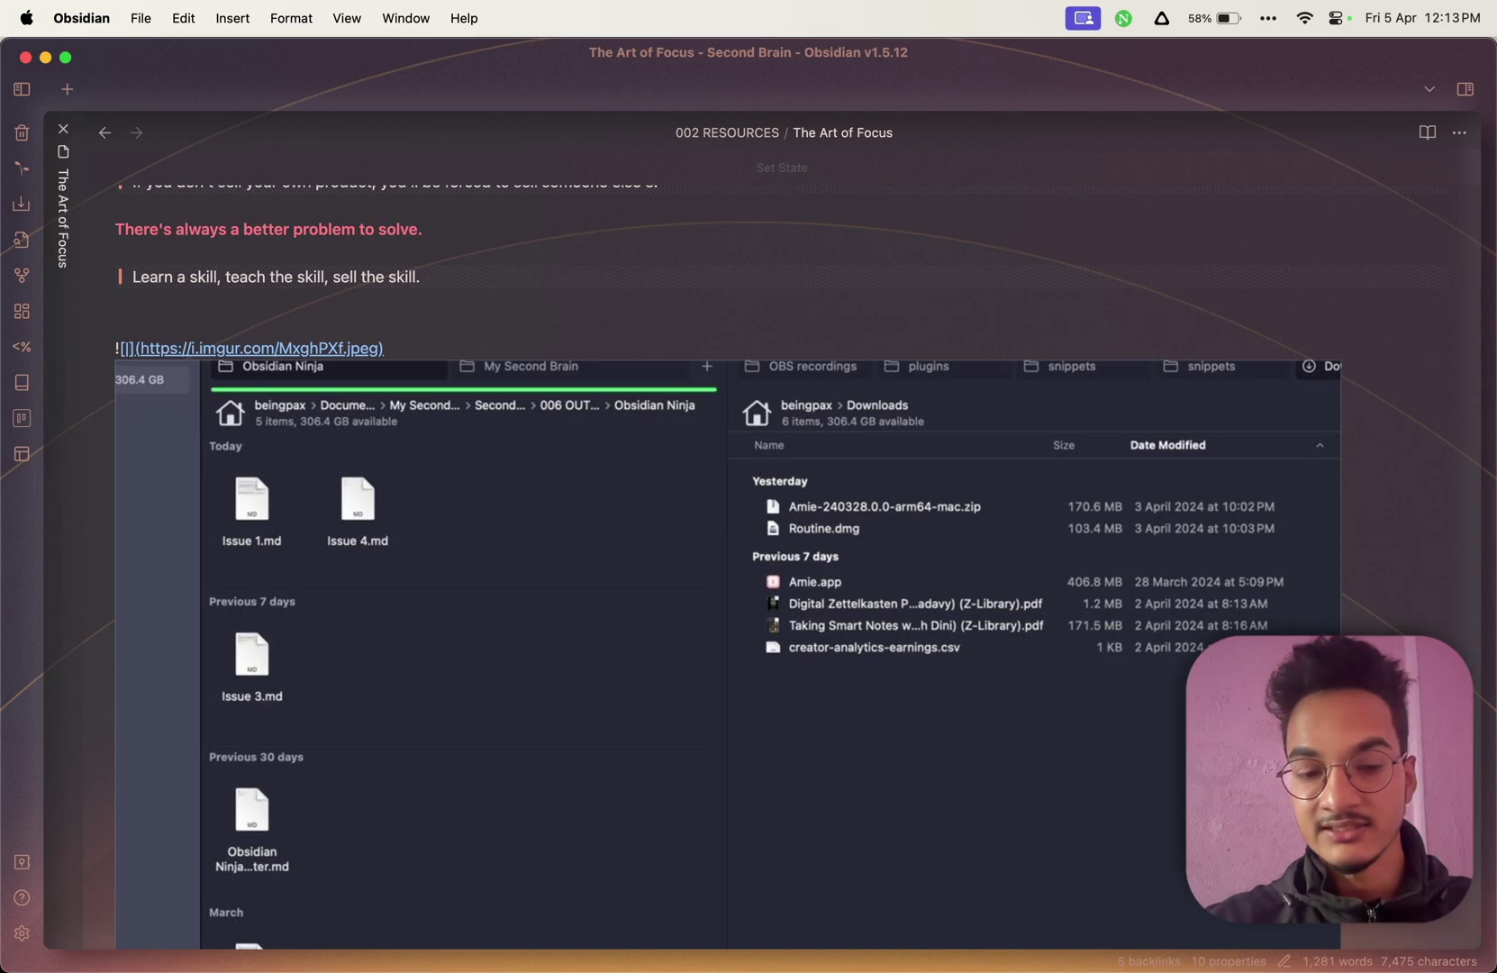
text(500)
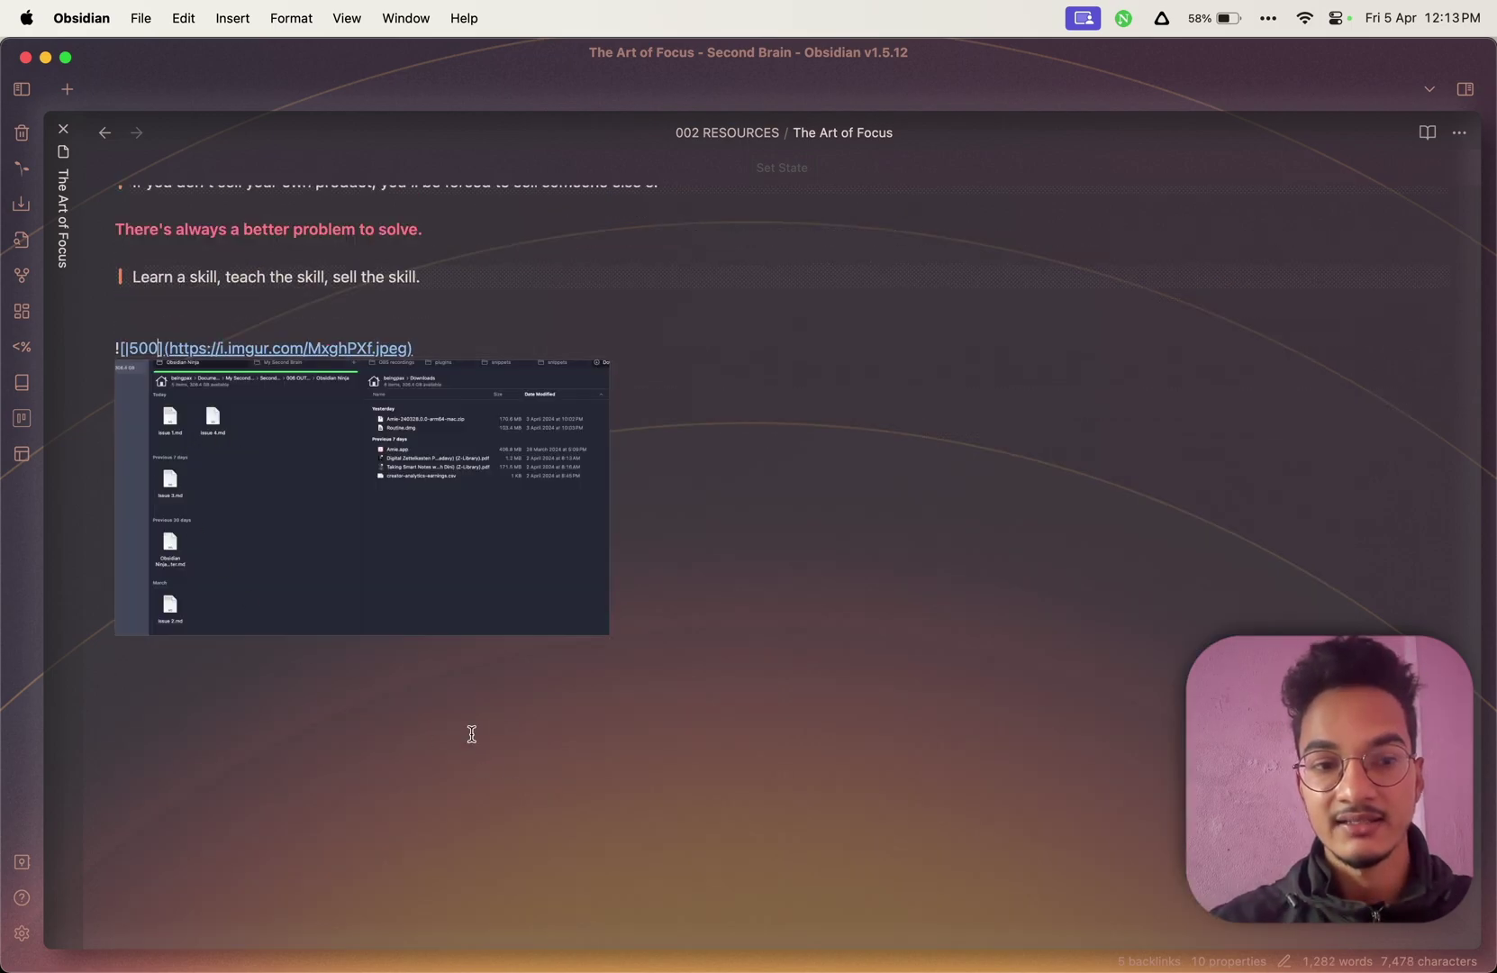
click(535, 838)
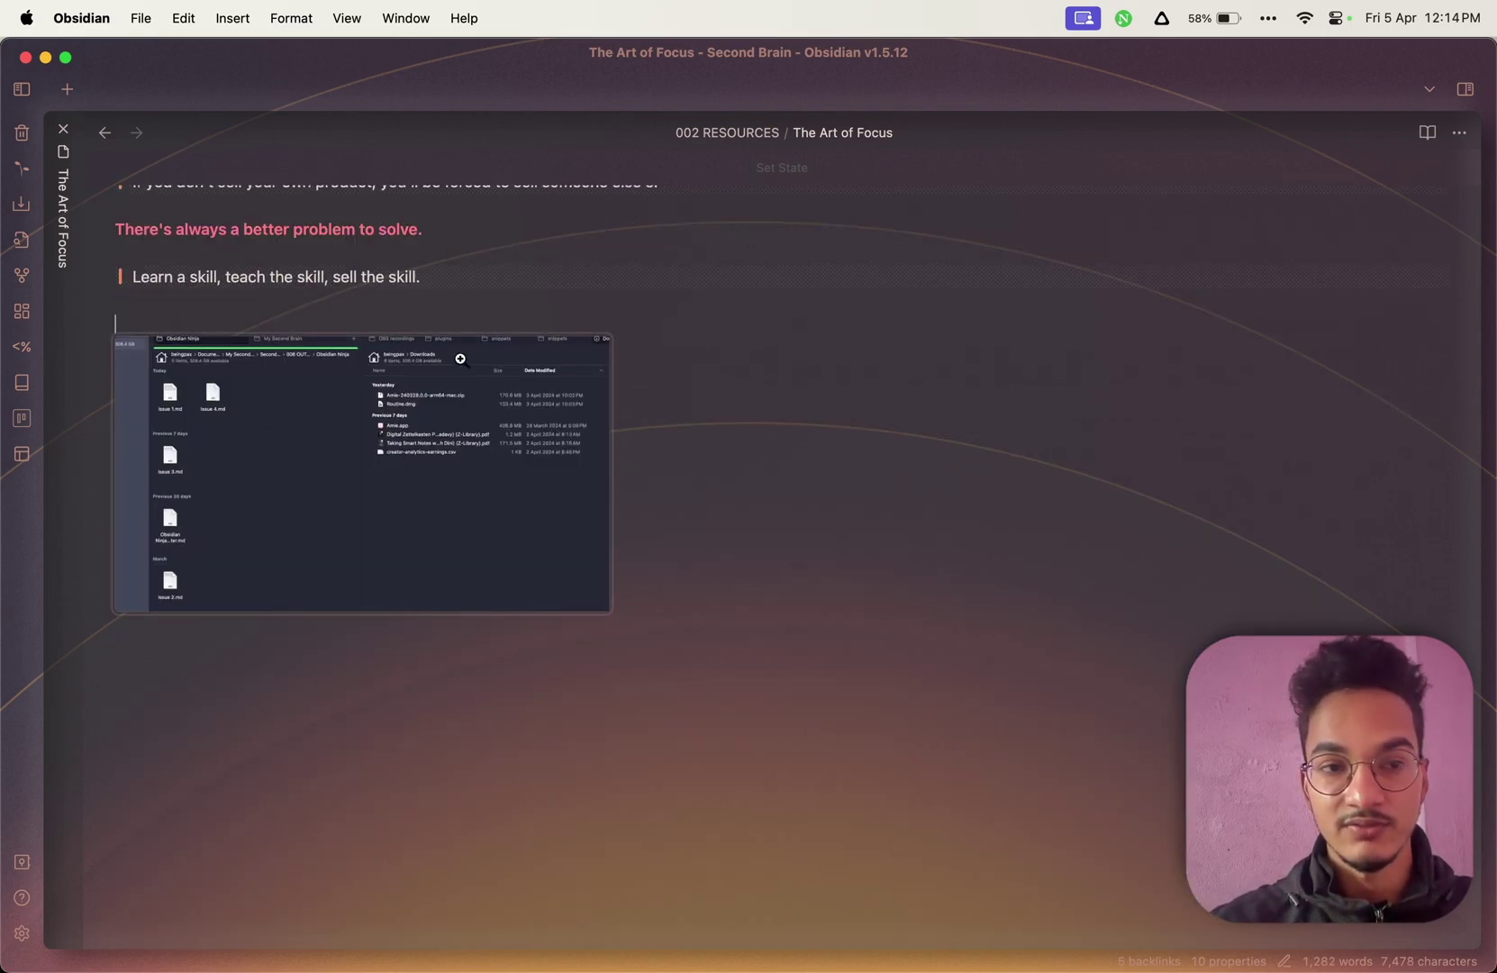
click(274, 317)
key(Down)
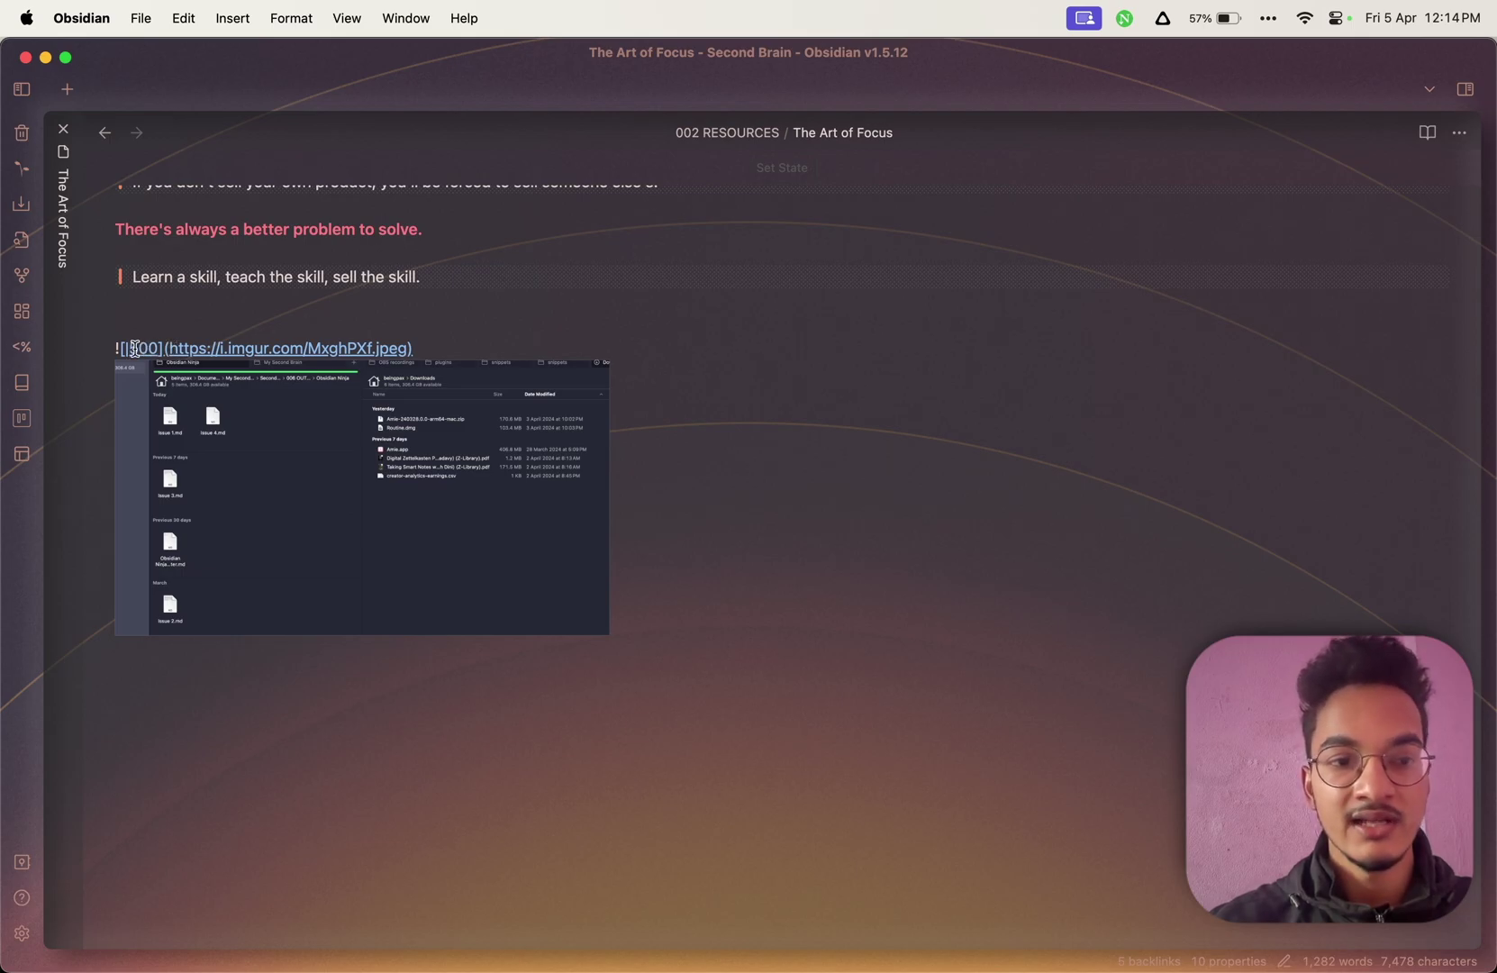
scroll(144, 320, down, 1)
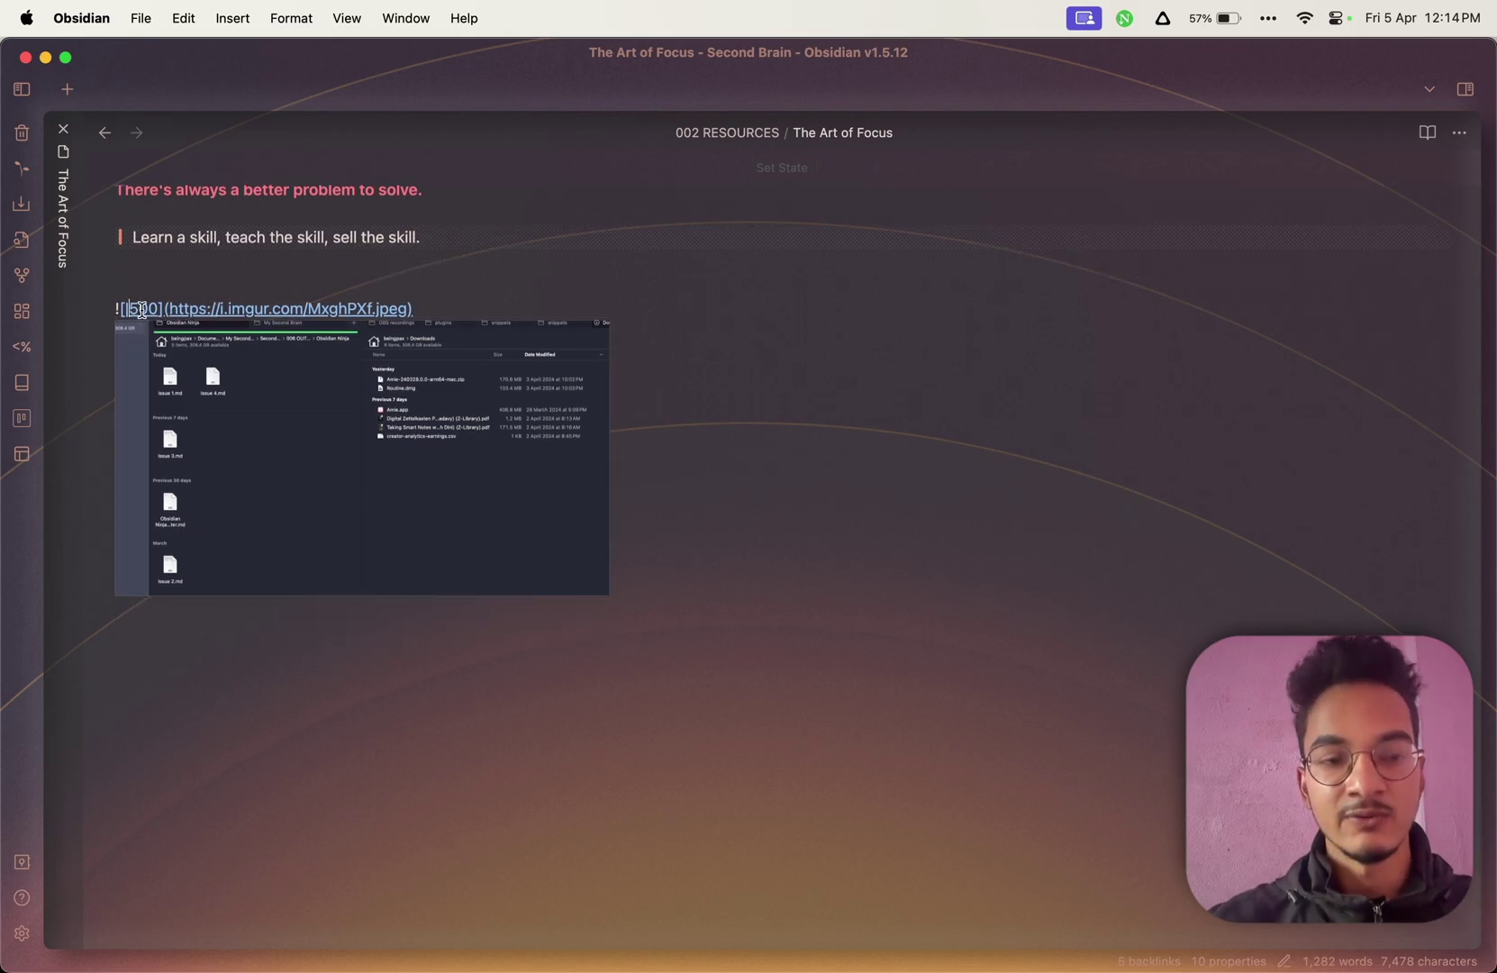
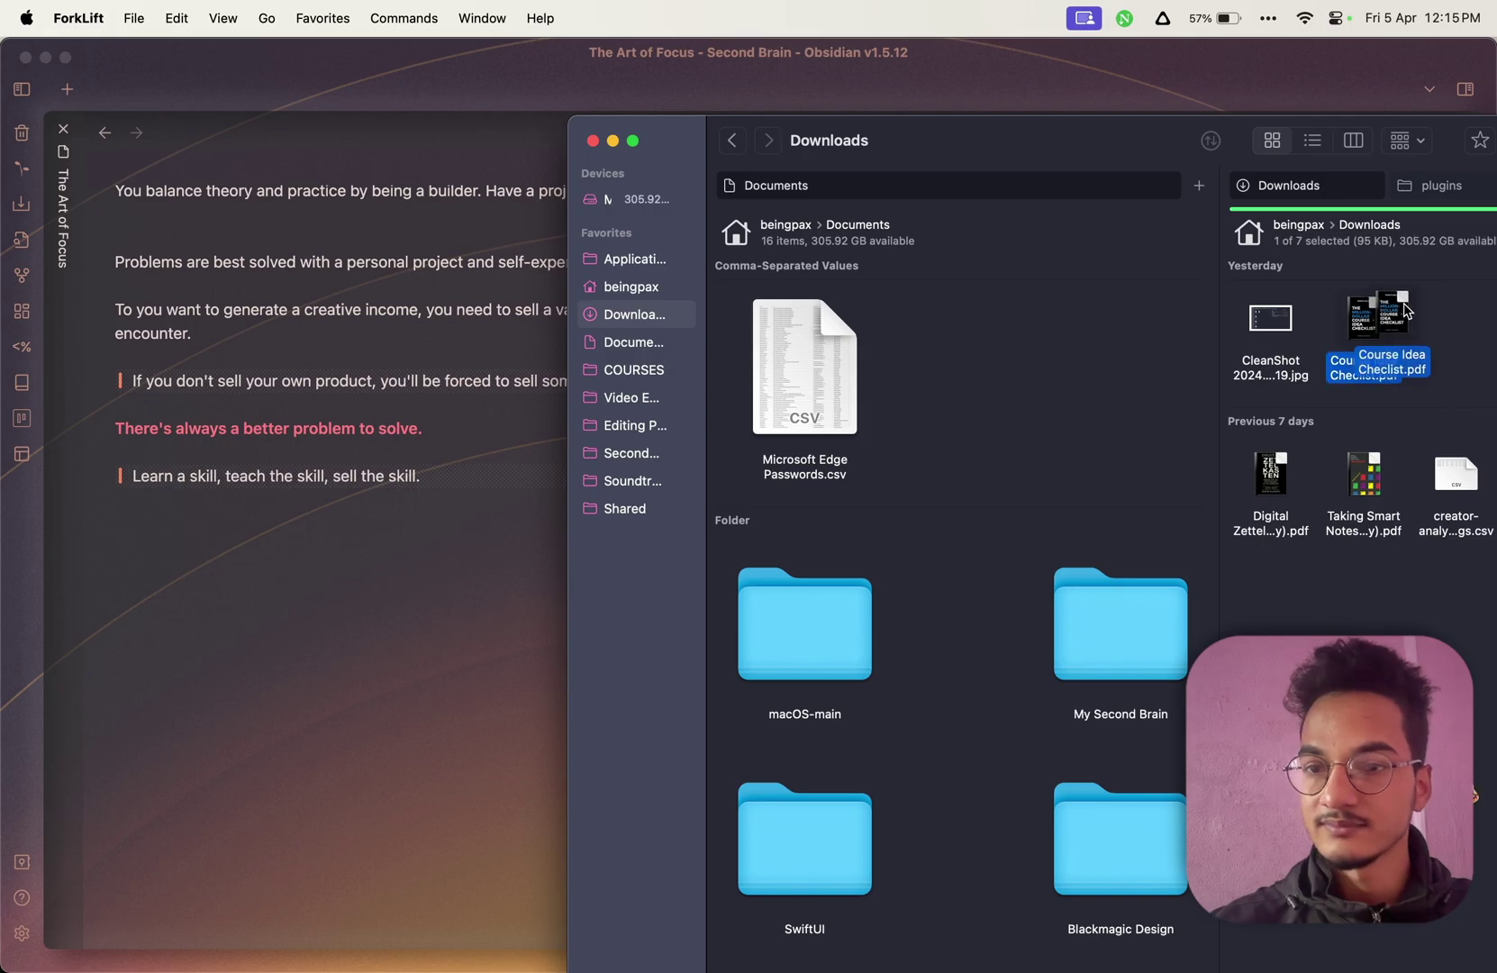
Embed Course Idea Checlist.pdf from the ForkLift Downloads folder at the end of The Art of Focus.
drag(1367, 328, 221, 569)
scroll(267, 502, up, 1)
Locate the added PDF in the vault's file explorer and check the default location for new attachments in the settings.
click(21, 89)
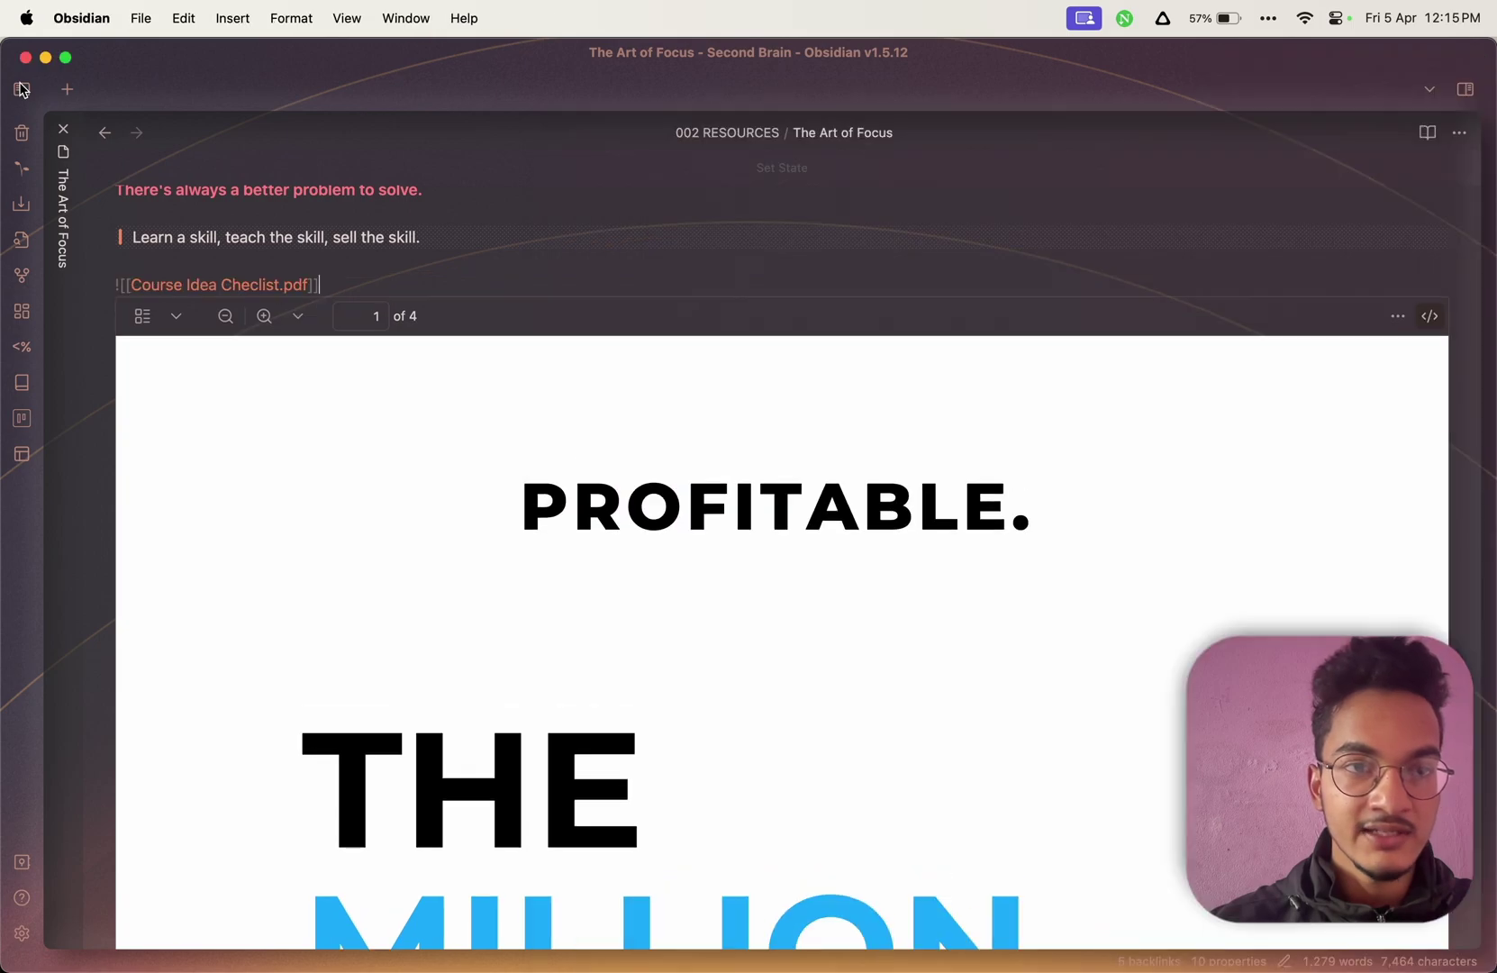
click(21, 89)
click(22, 89)
click(22, 89)
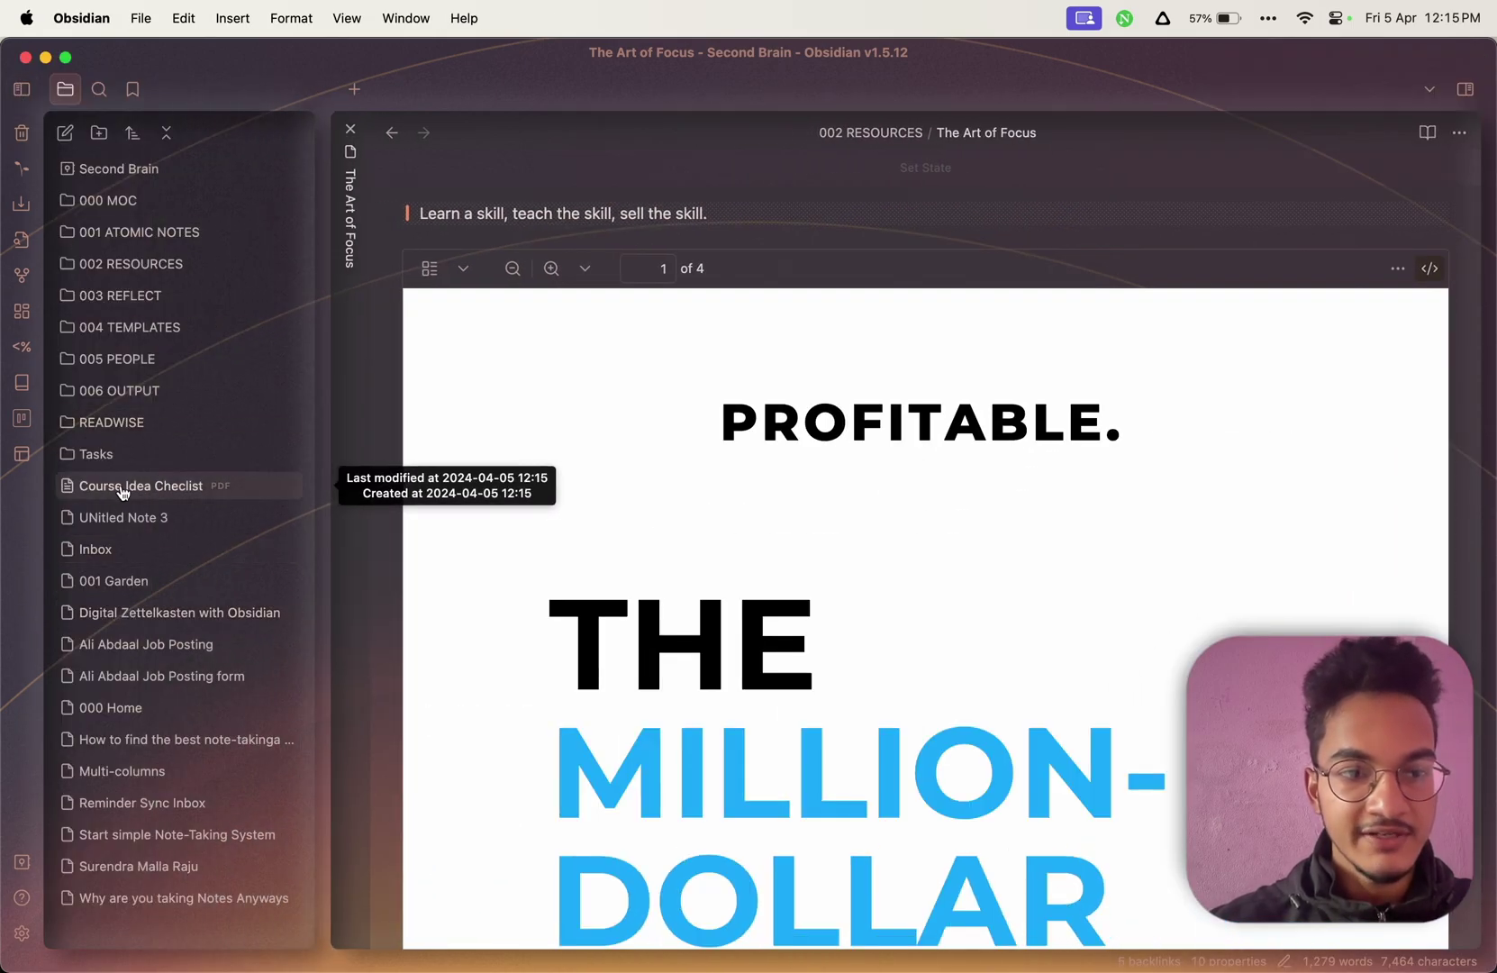
click(21, 934)
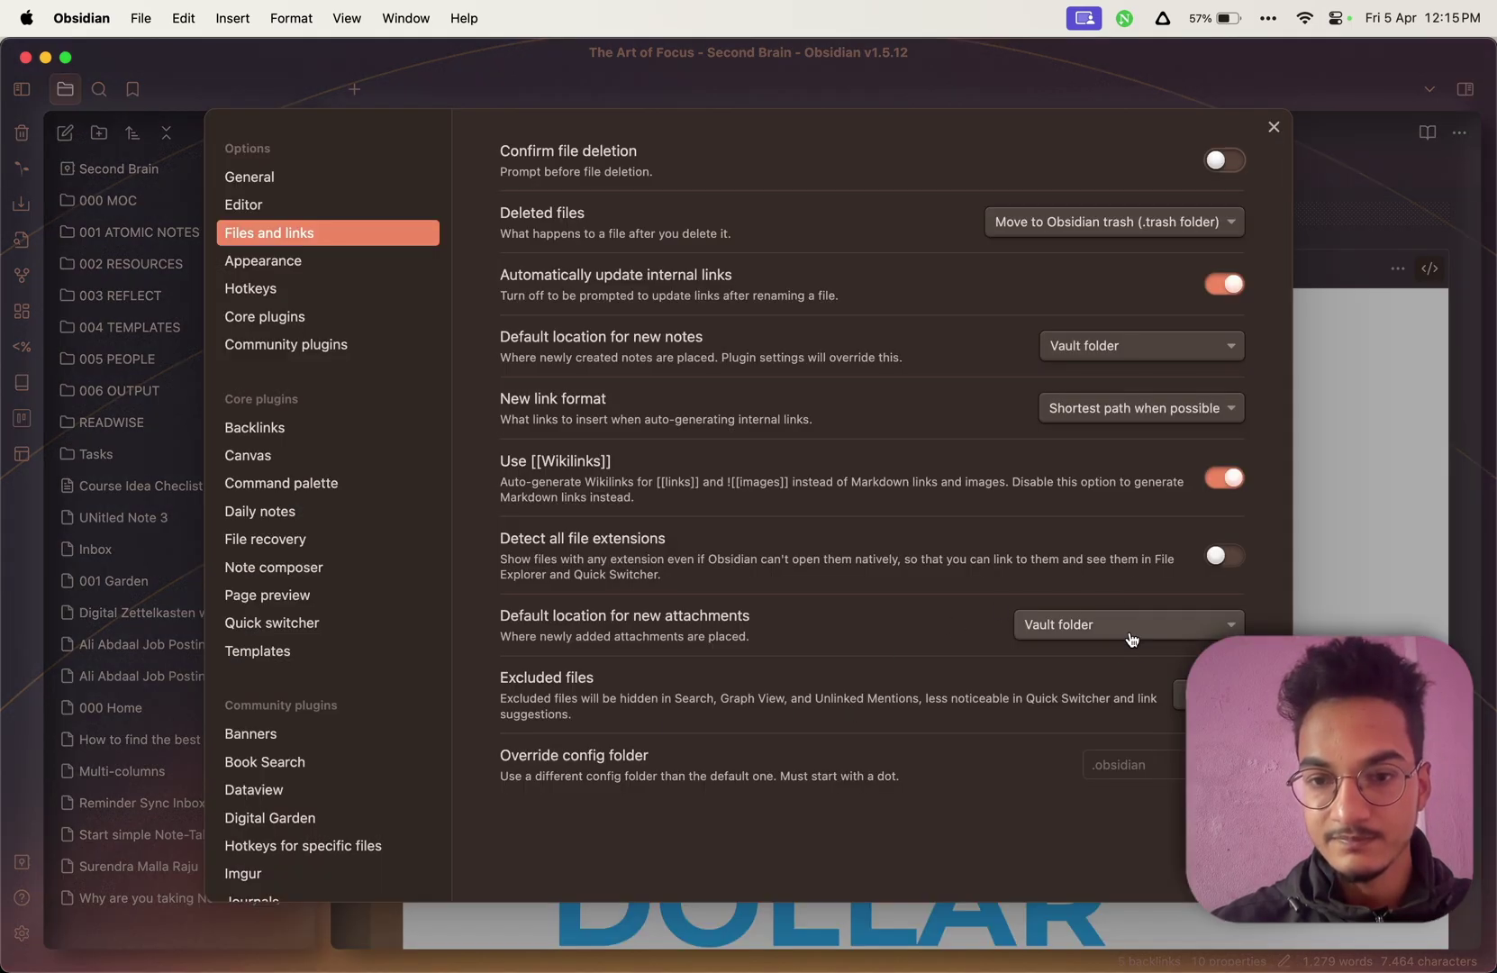
click(1273, 128)
Reveal the link behind the embedded Course Idea Checlist PDF and delete the embed from the note.
click(1429, 268)
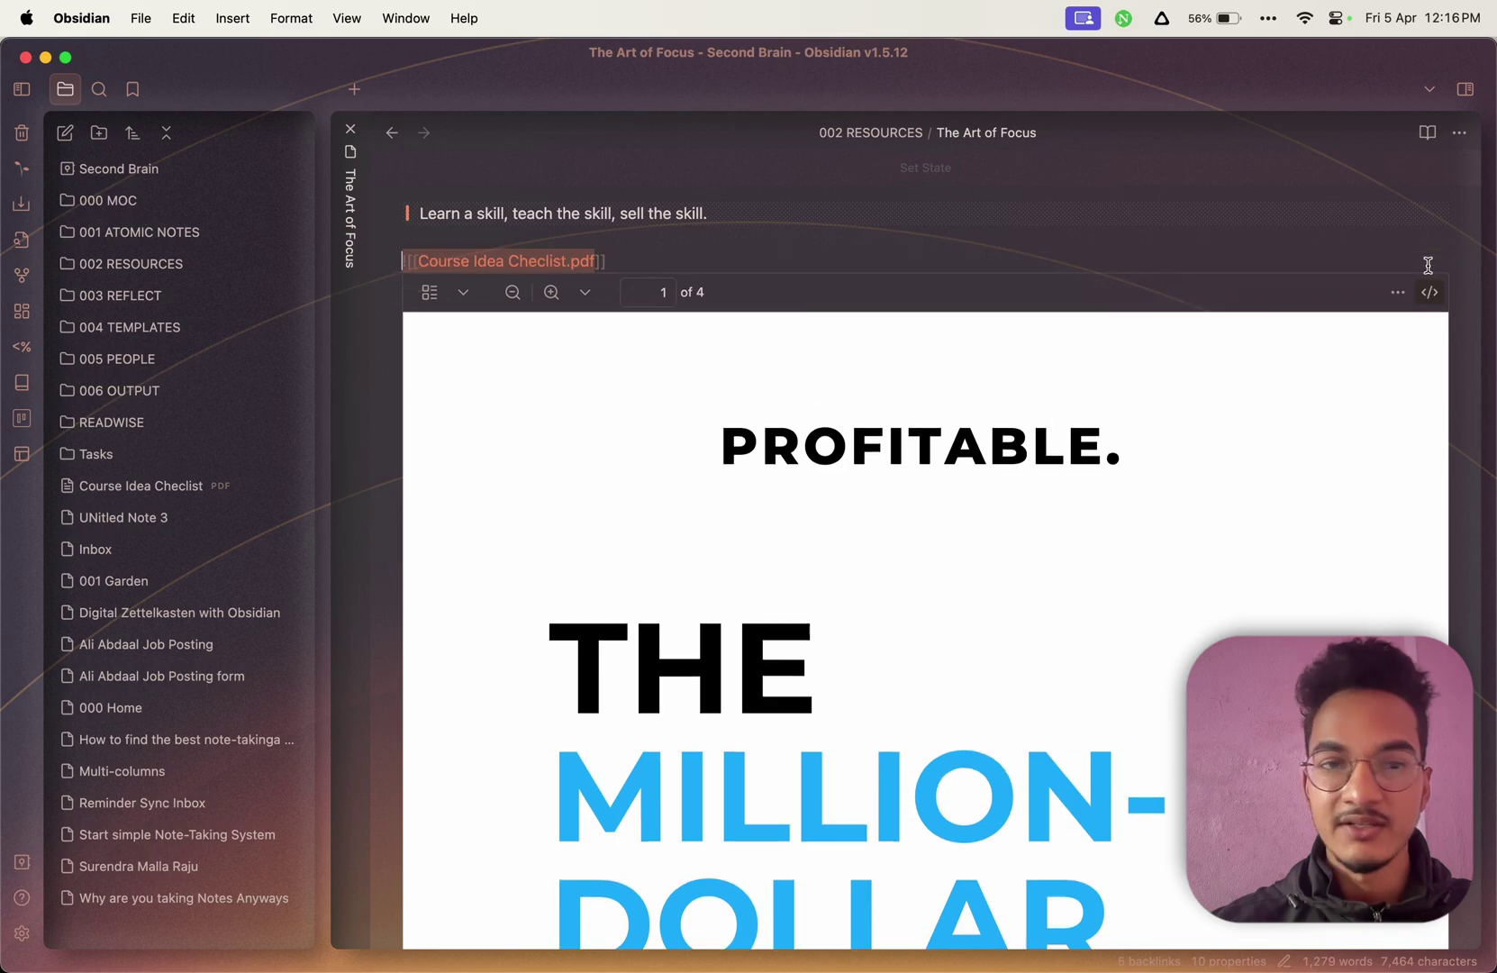
drag(416, 264, 584, 259)
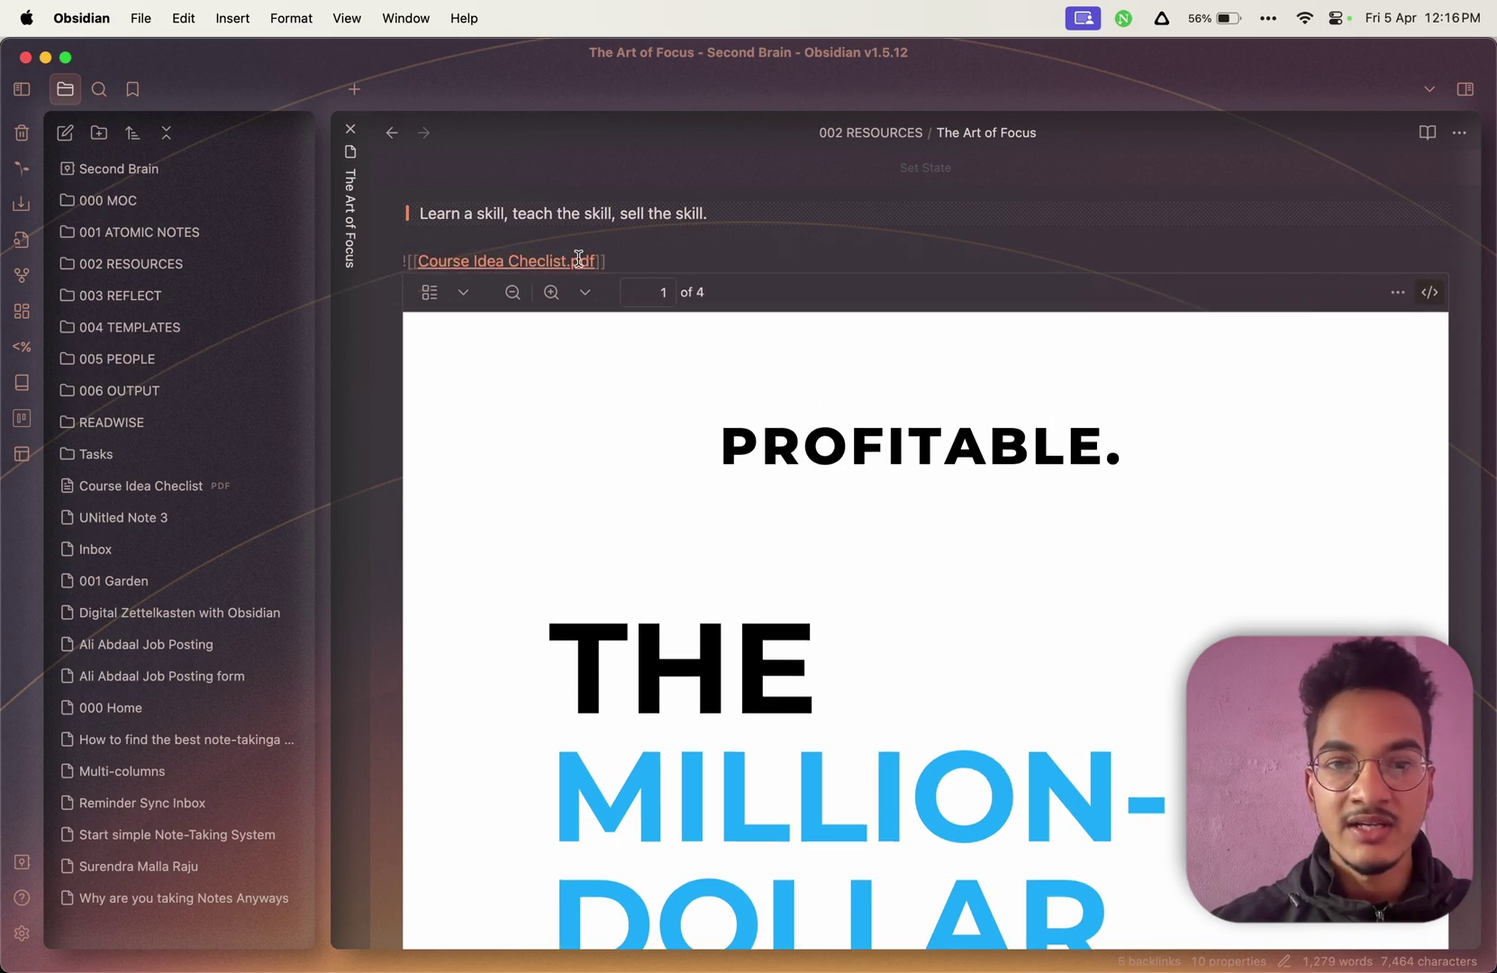
click(625, 258)
scroll(625, 258, down, 4)
scroll(622, 254, up, 6)
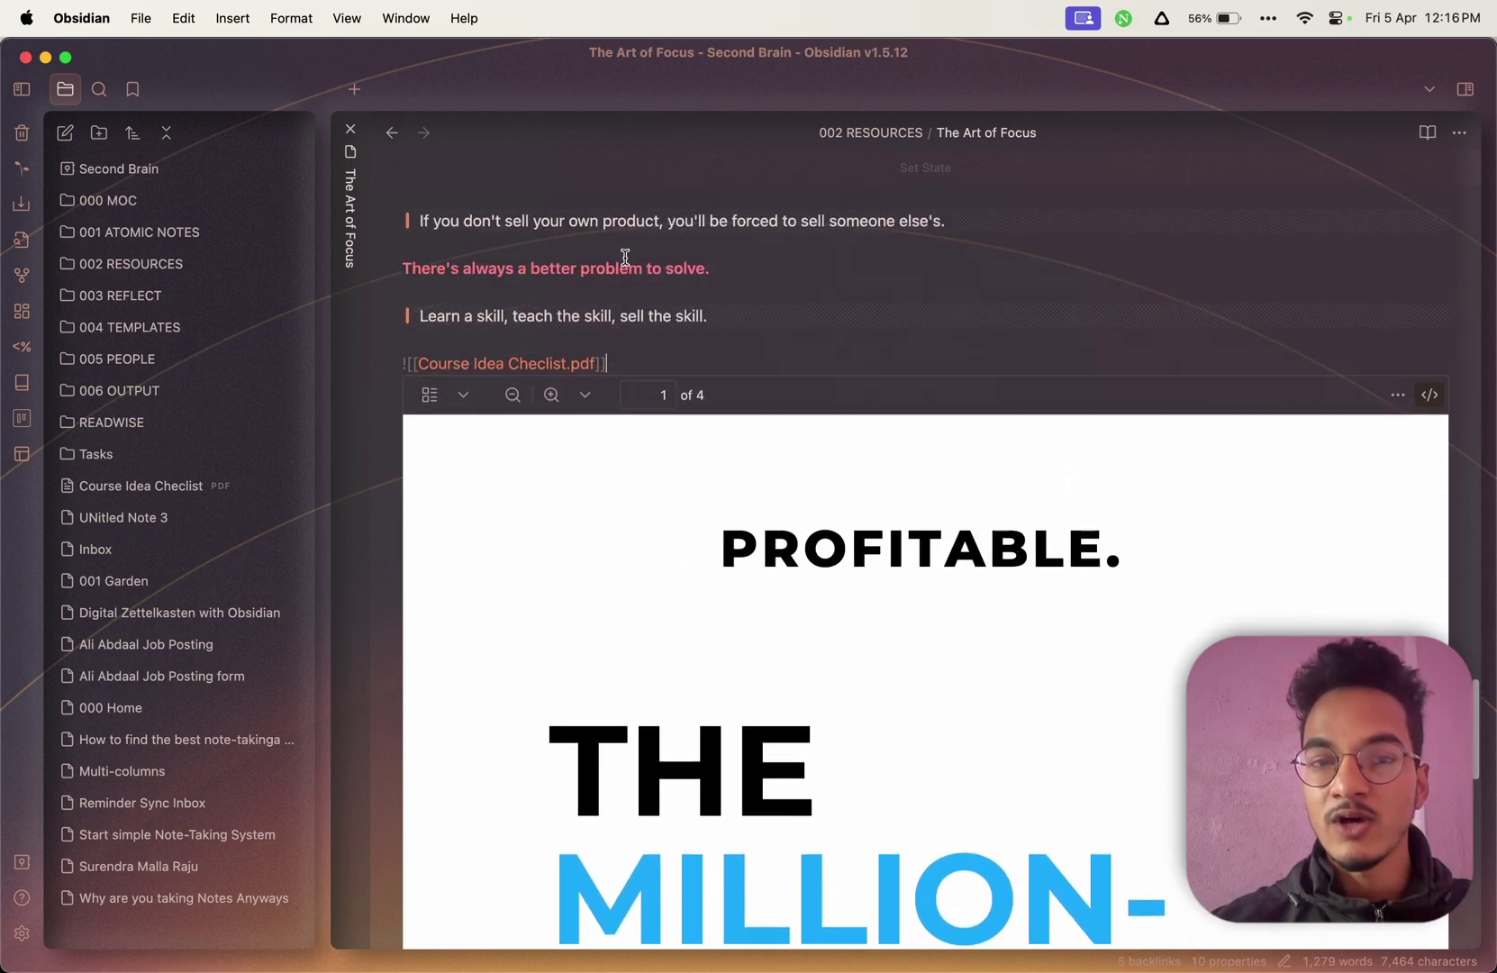
drag(671, 457, 377, 461)
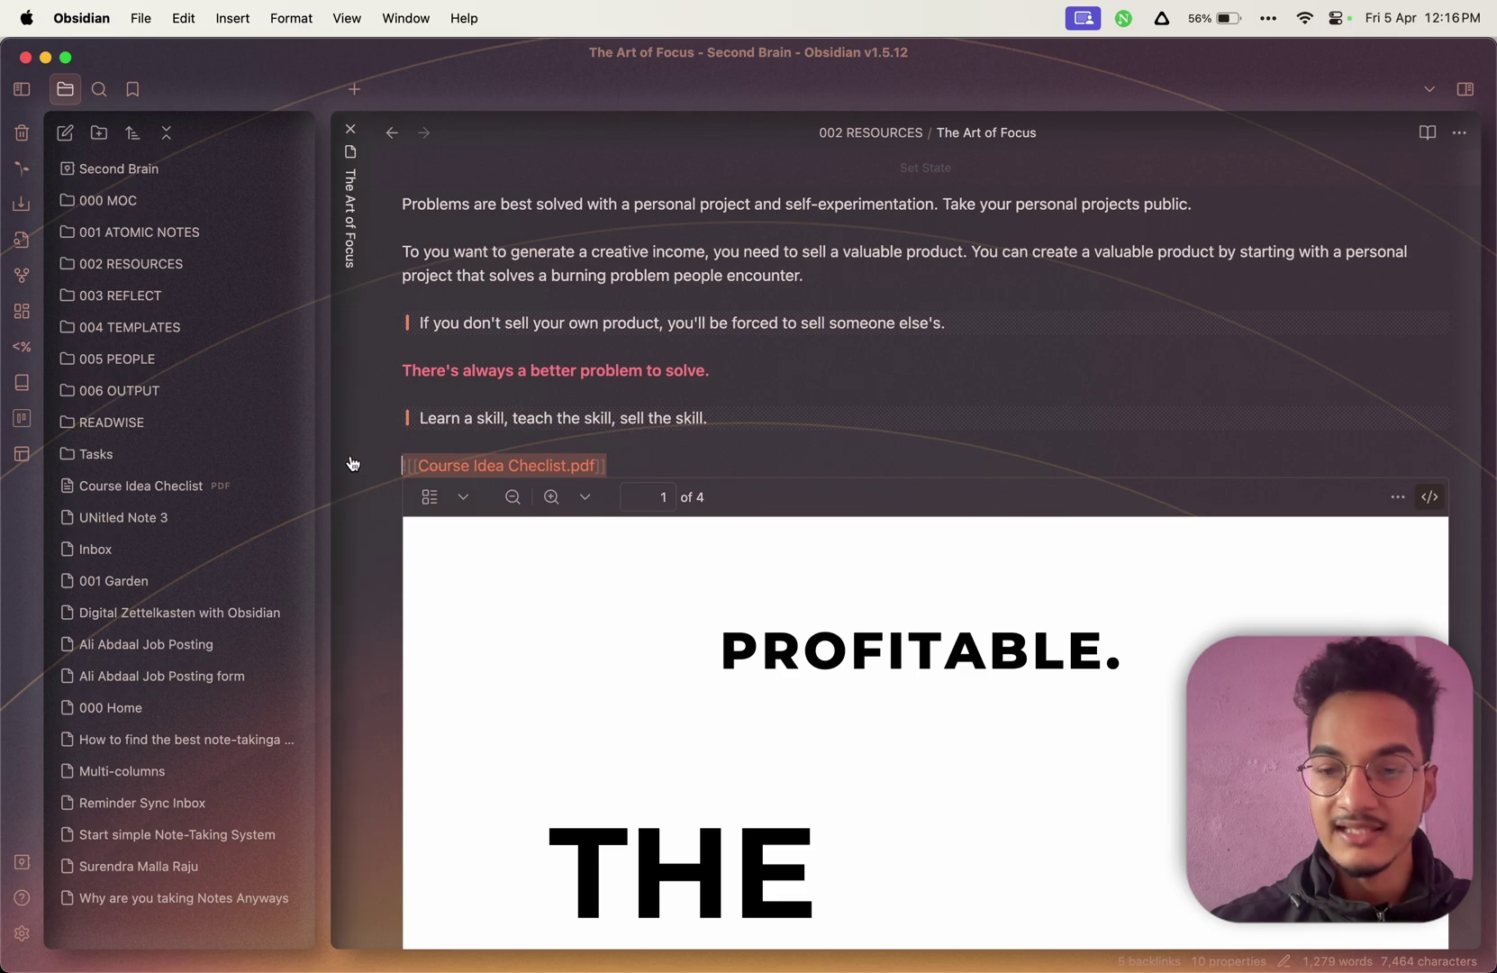
key(BackSpace)
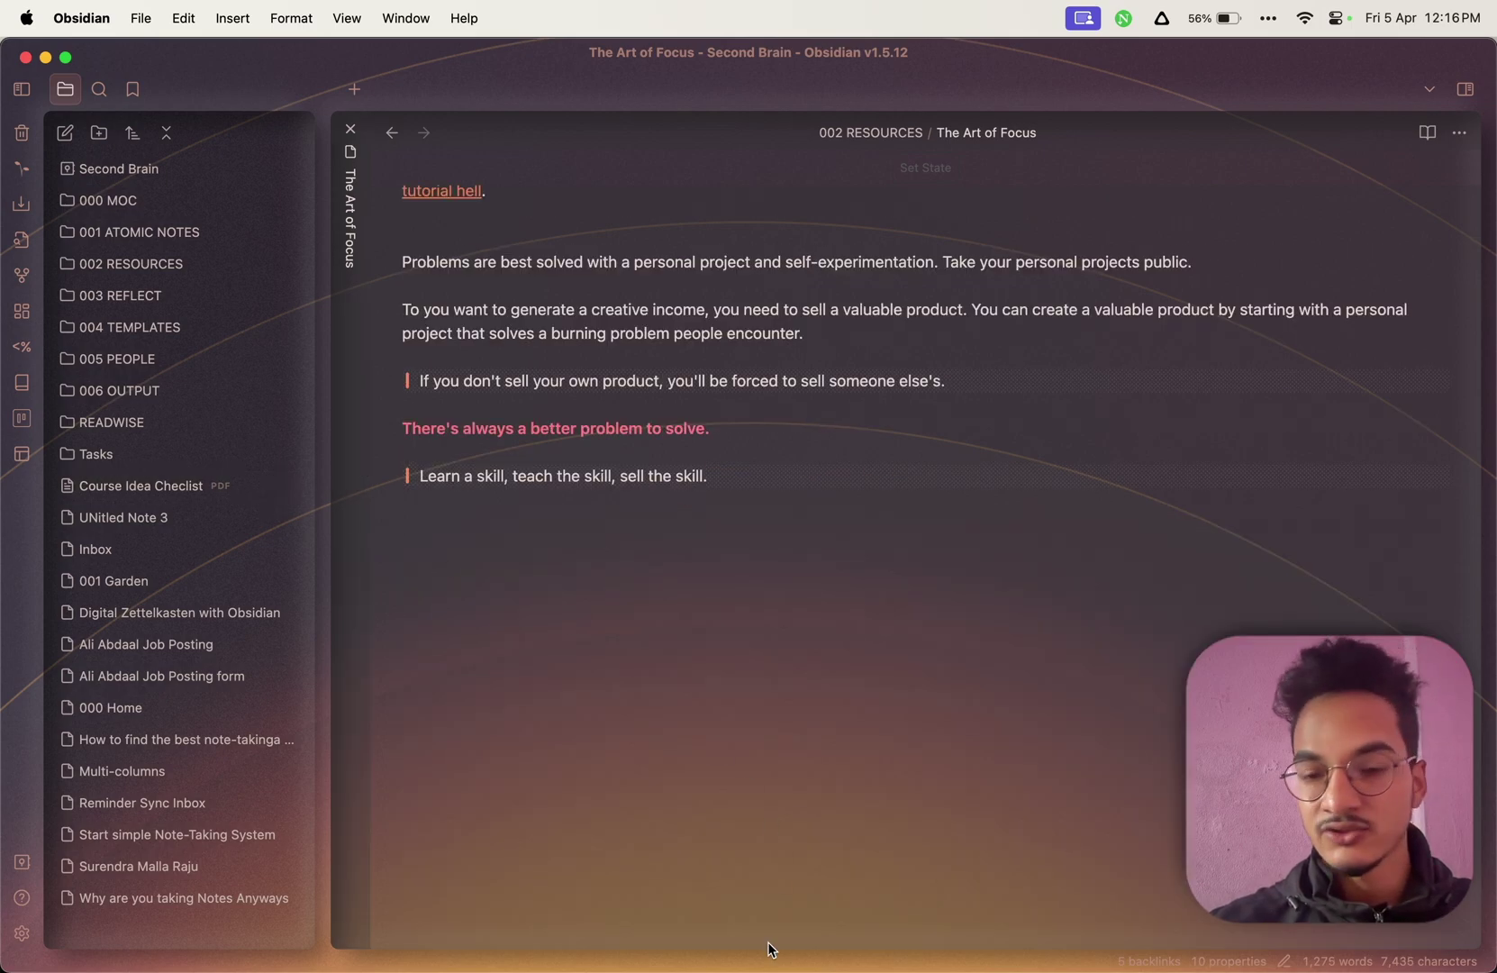
Link Course Idea Checlist.pdf from the ForkLift Downloads folder by its file path at the end of The Art of Focus, and switch to reading view.
mouse_move(805, 963)
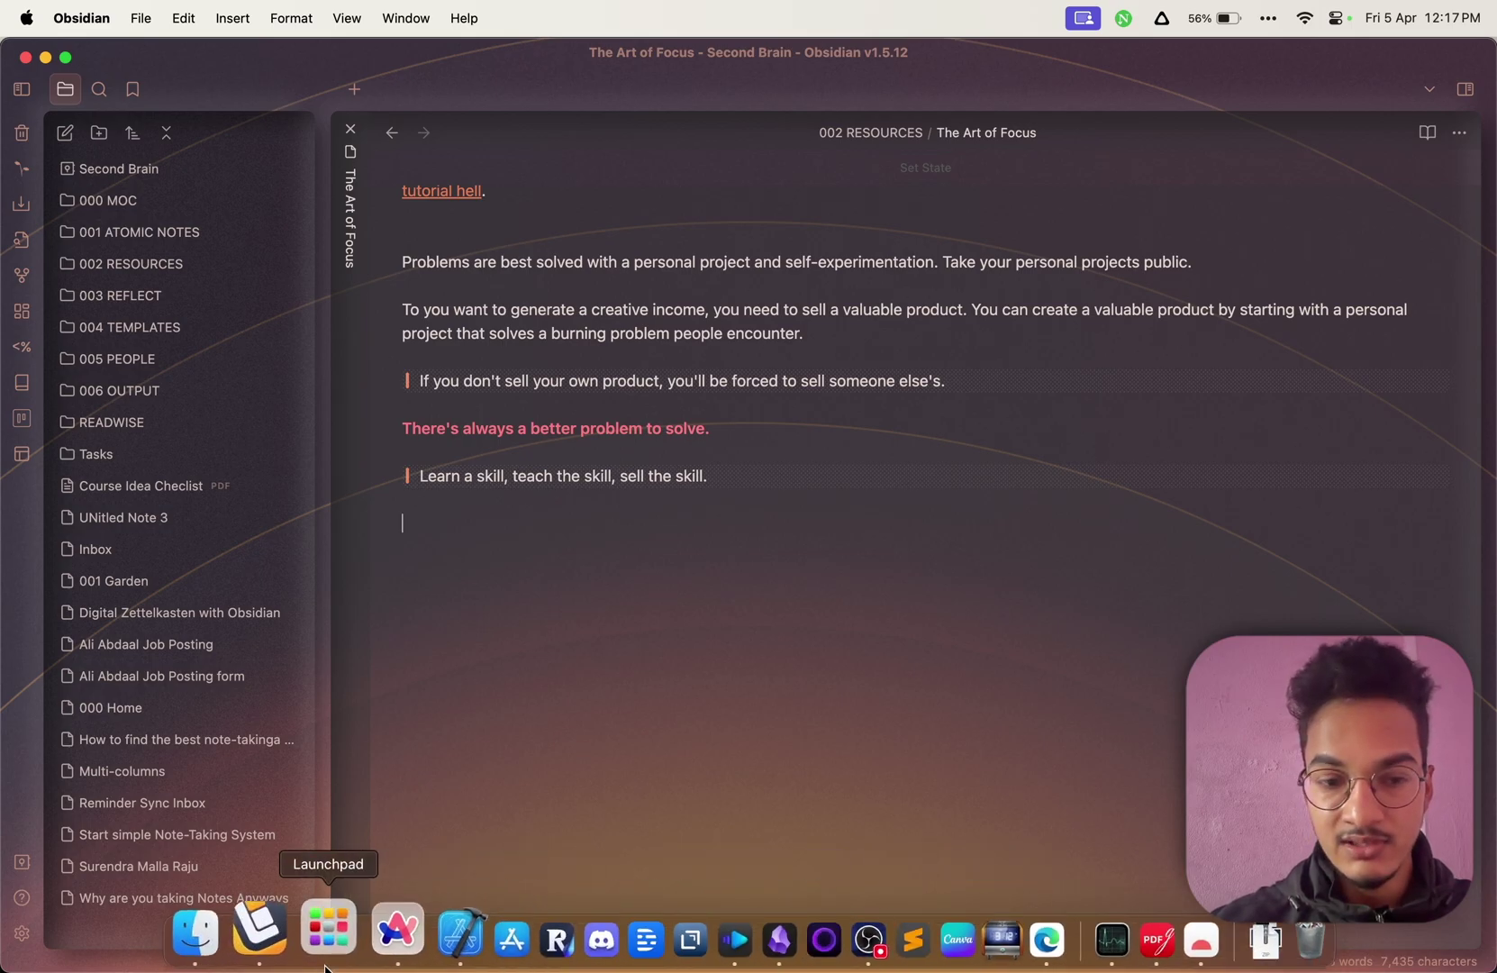
click(281, 941)
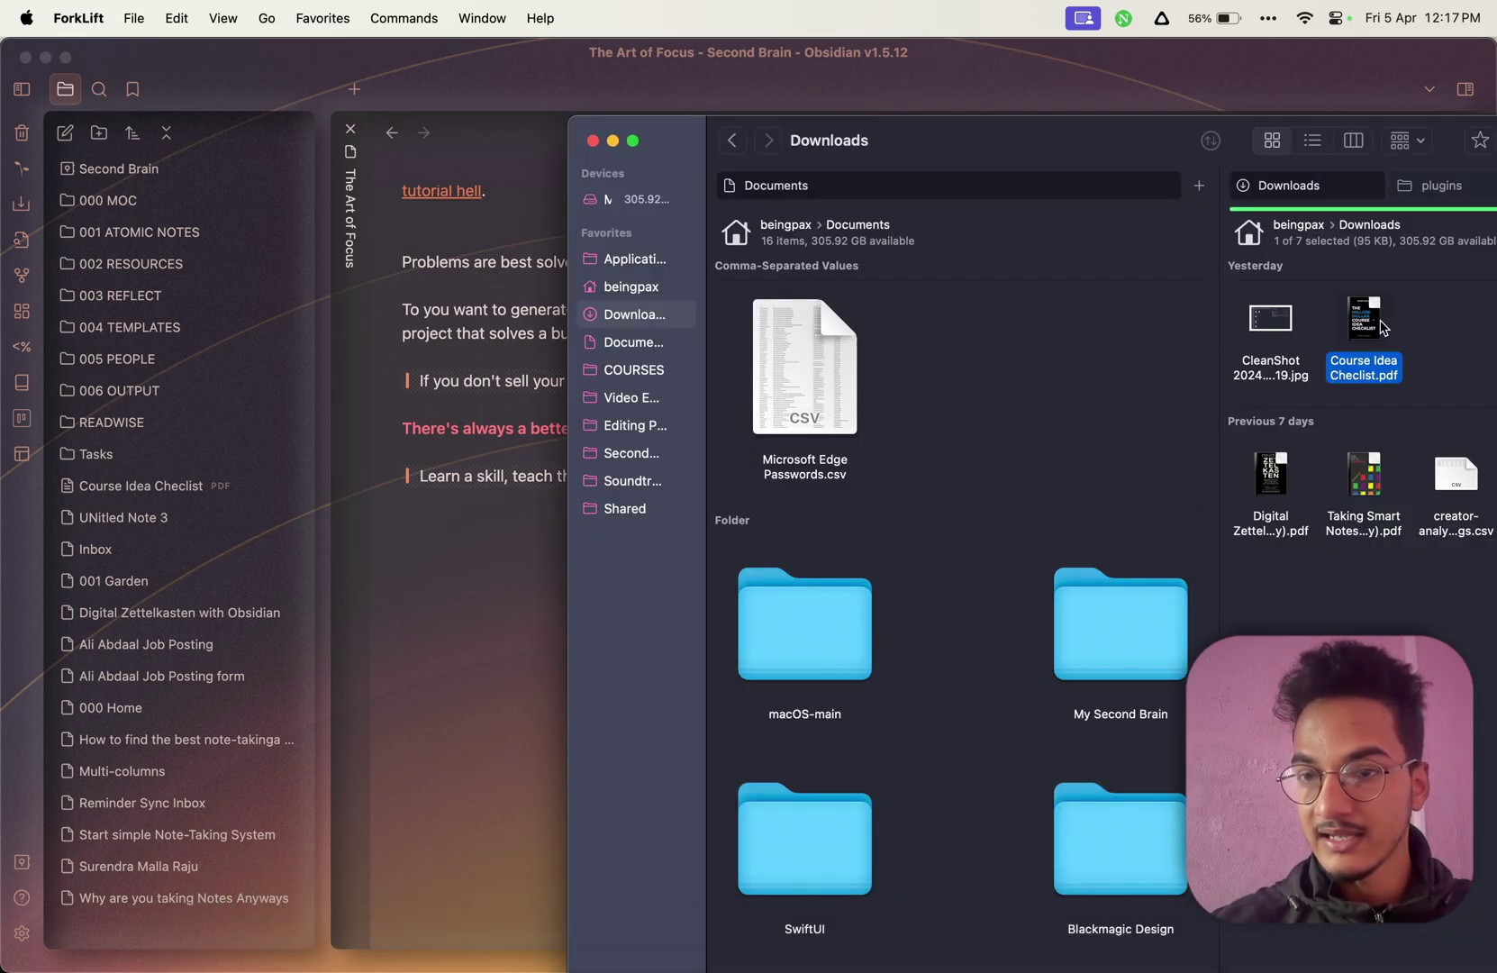
drag(1386, 328, 463, 586)
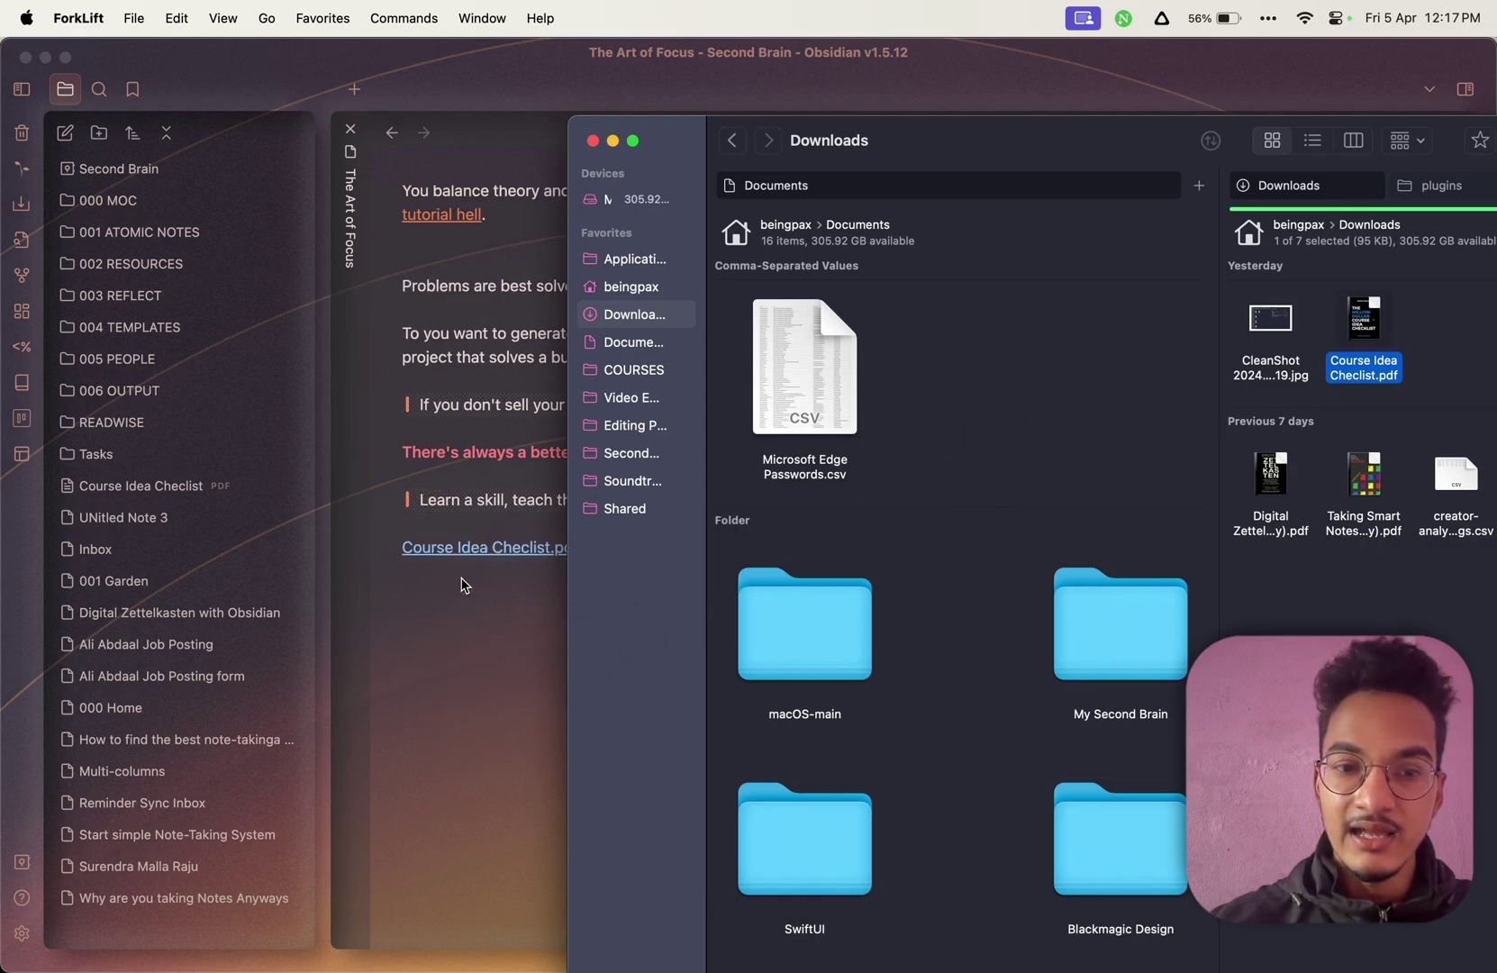
click(464, 585)
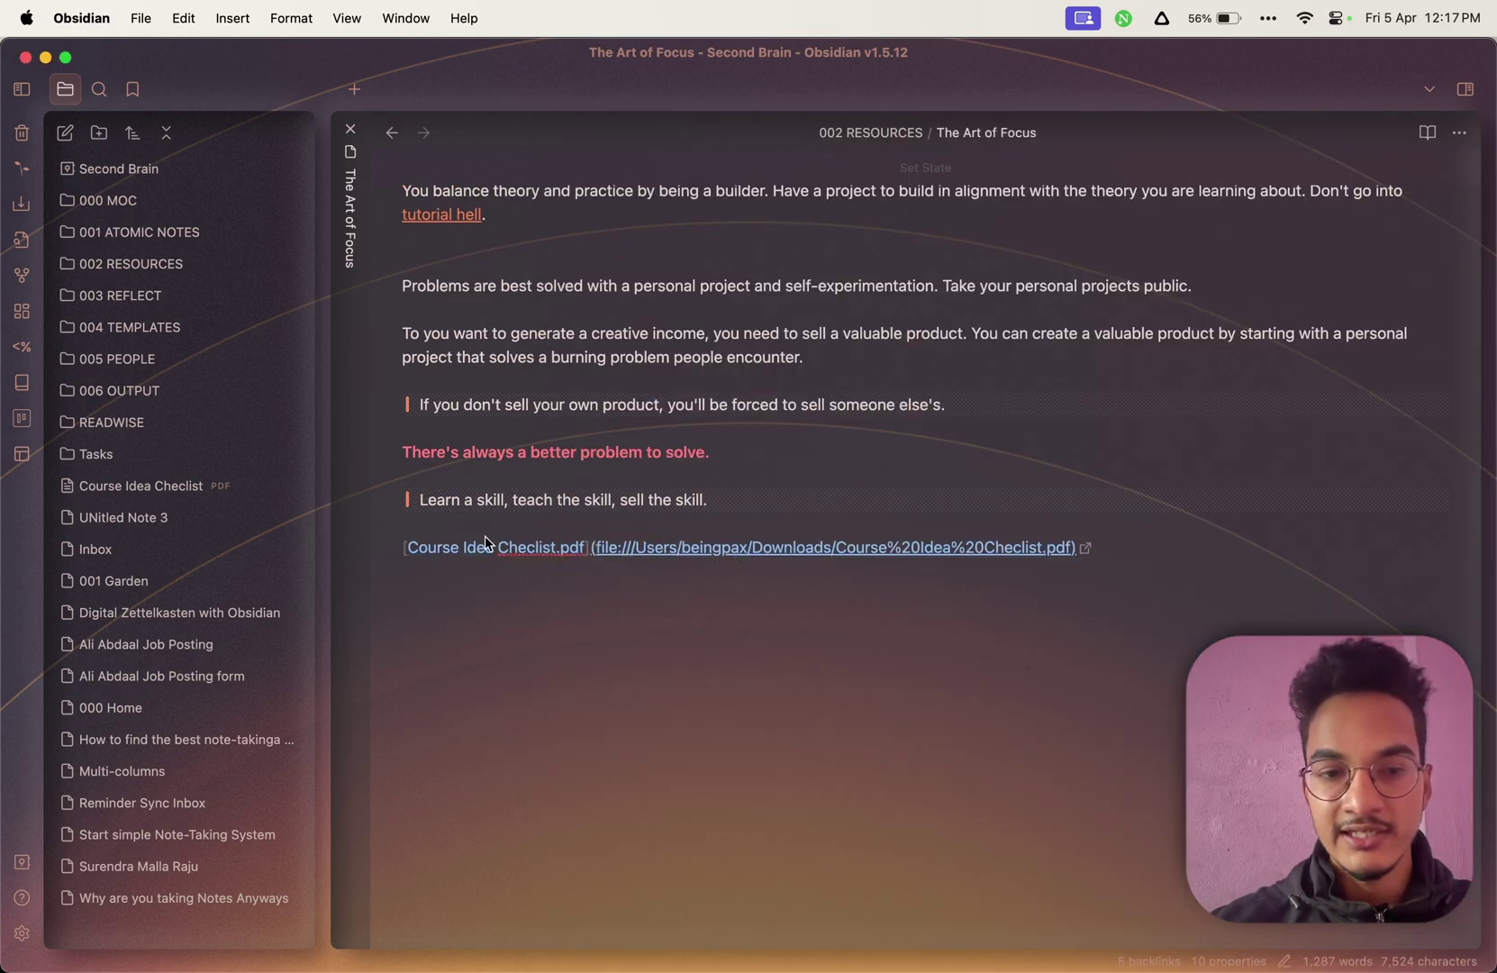
key(super+e)
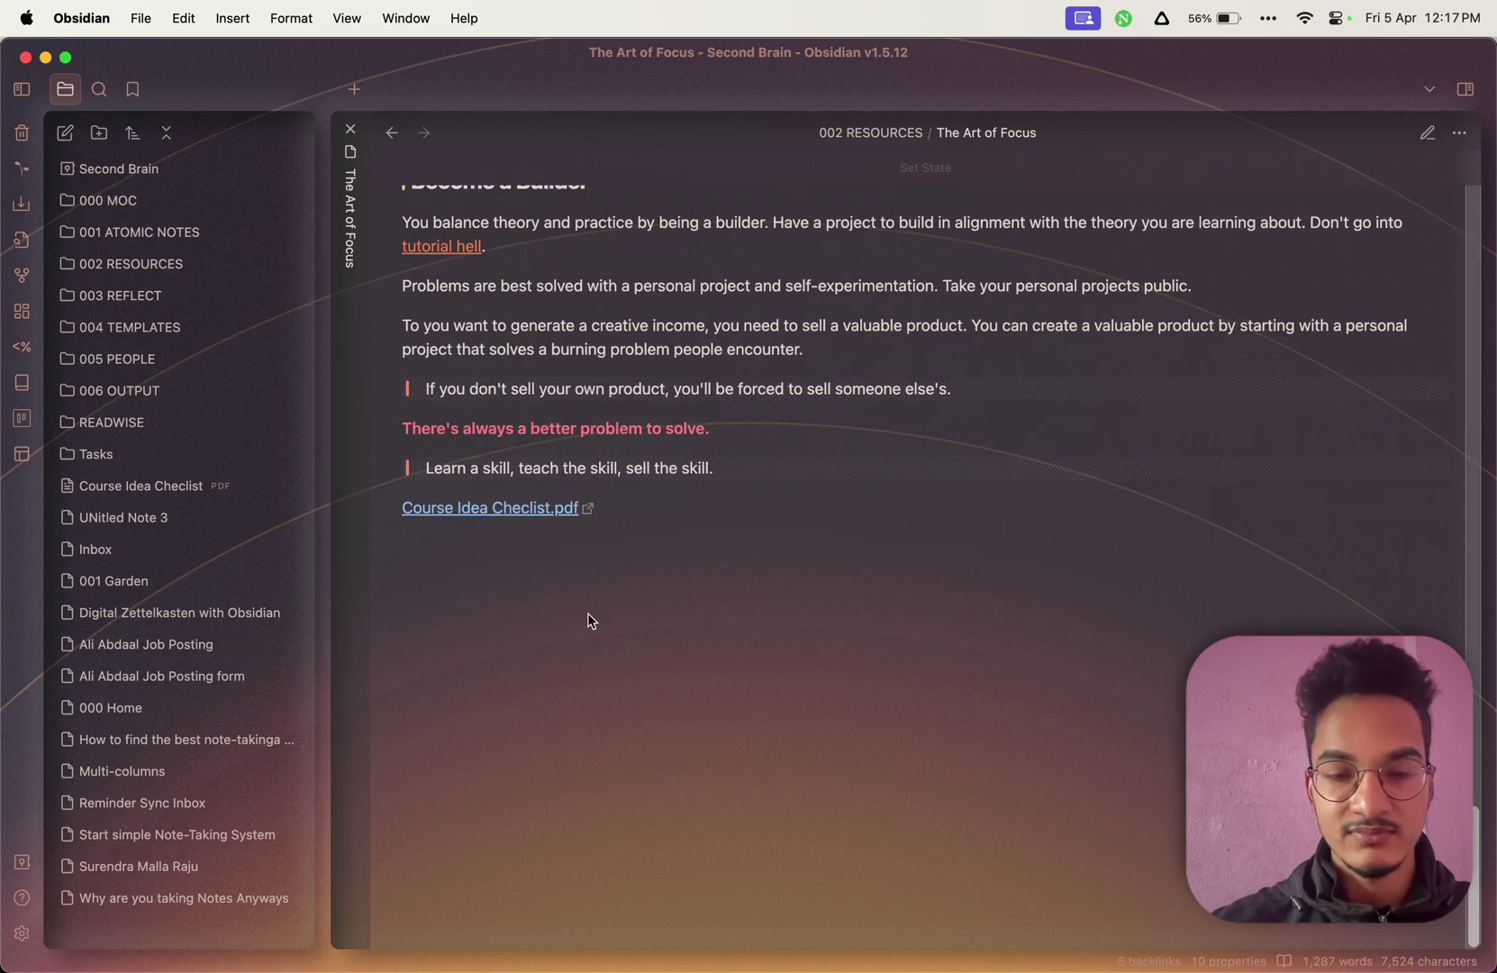
Delete the Course Idea Checlist PDF from the vault, and test the note's link to the external file in PDFgear.
right_click(194, 489)
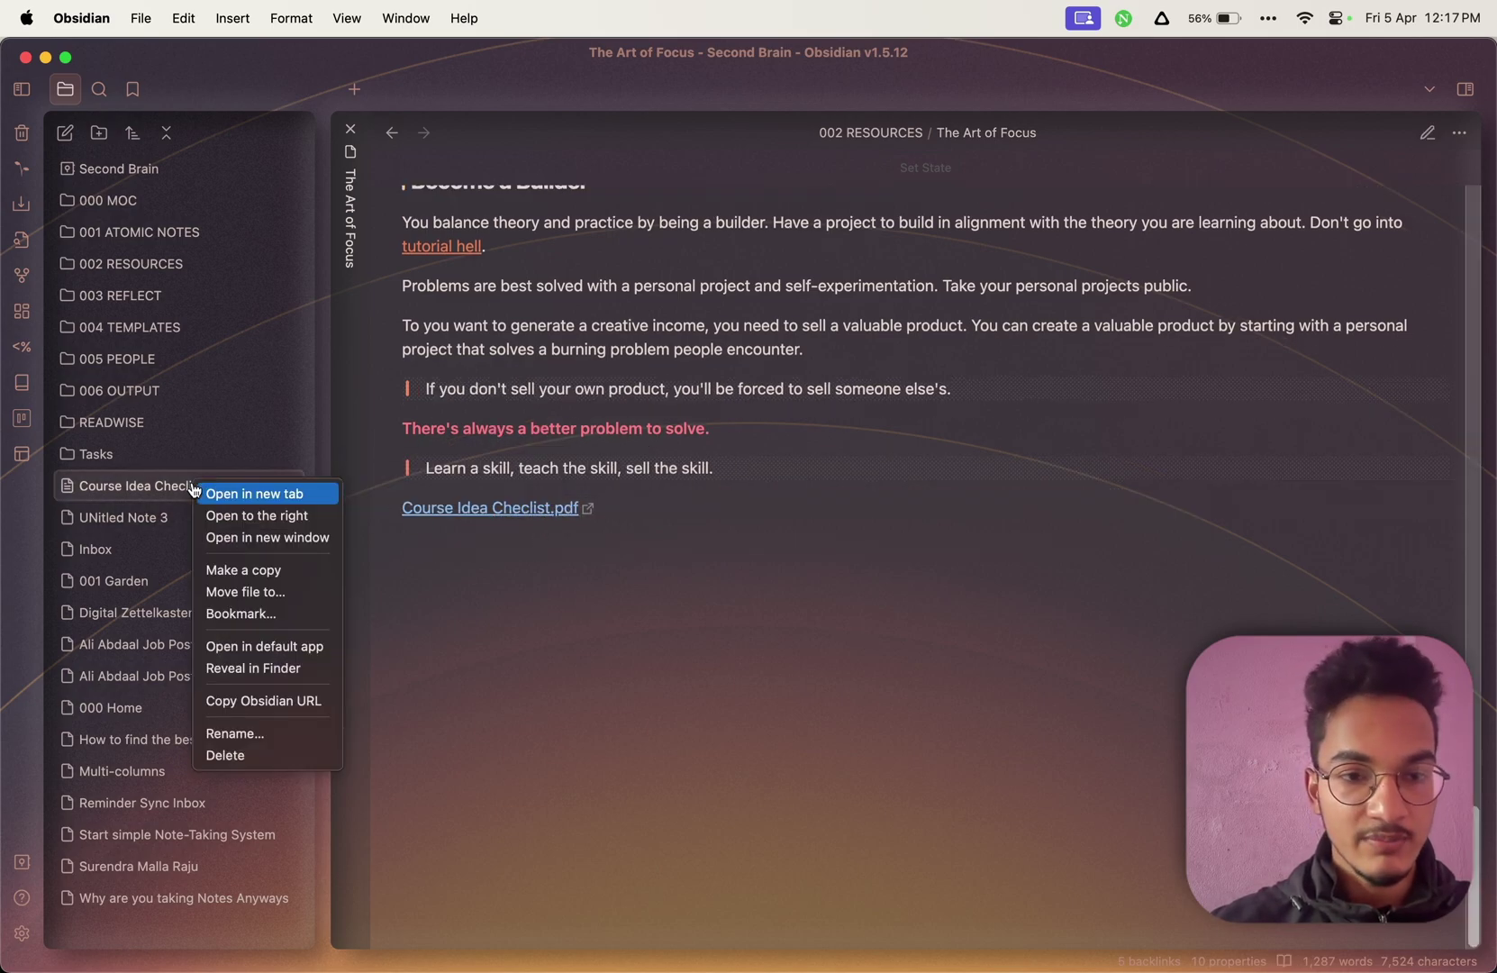
click(256, 757)
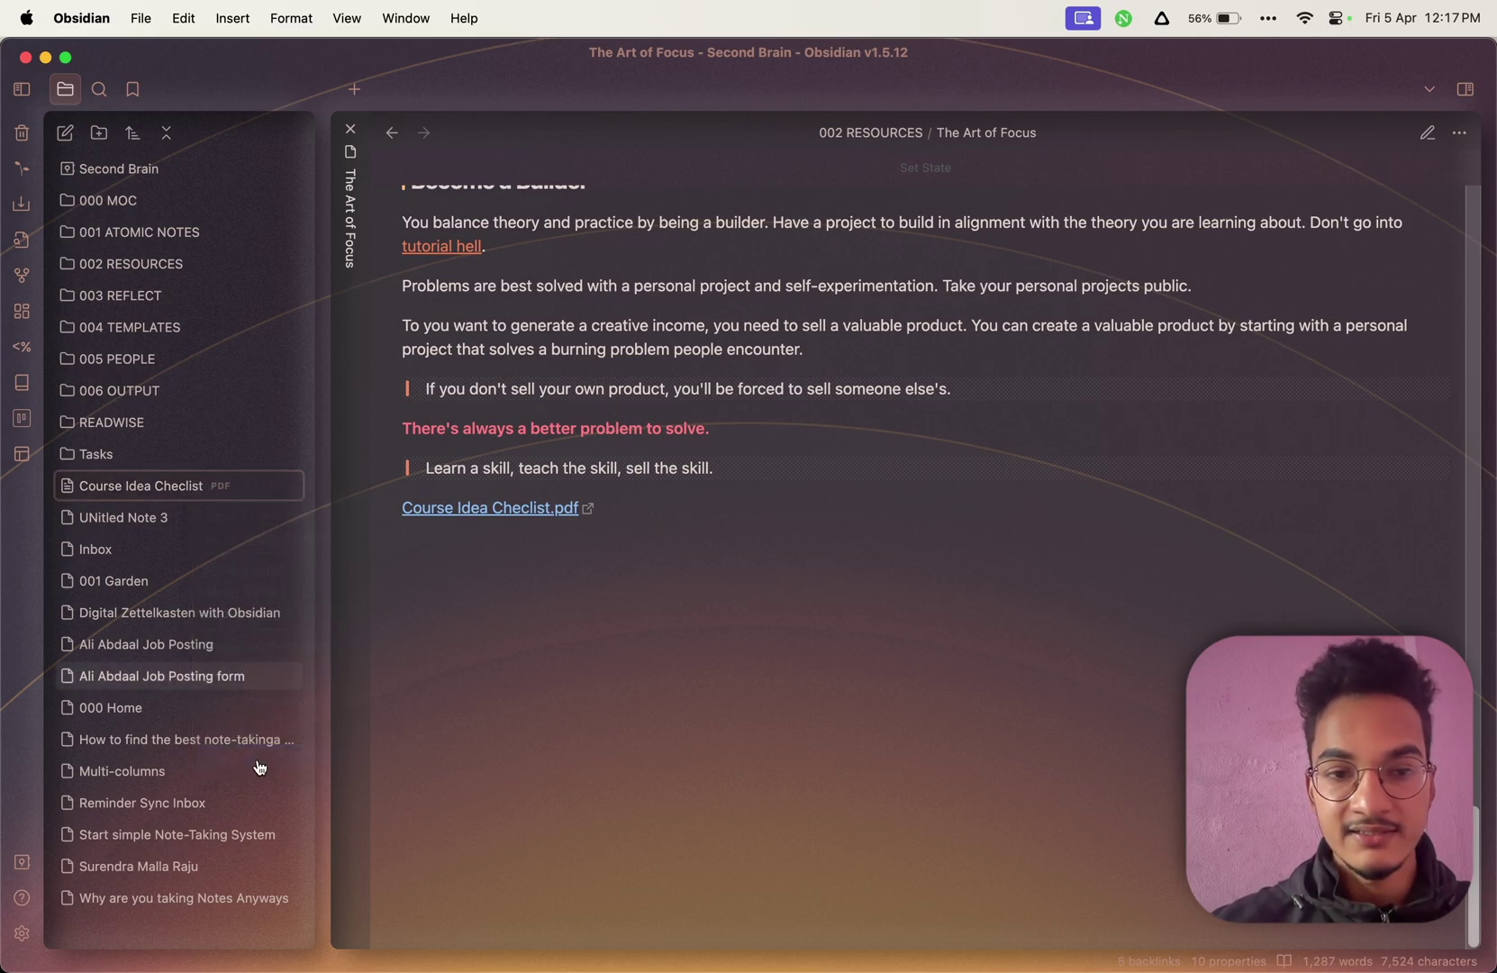
click(529, 511)
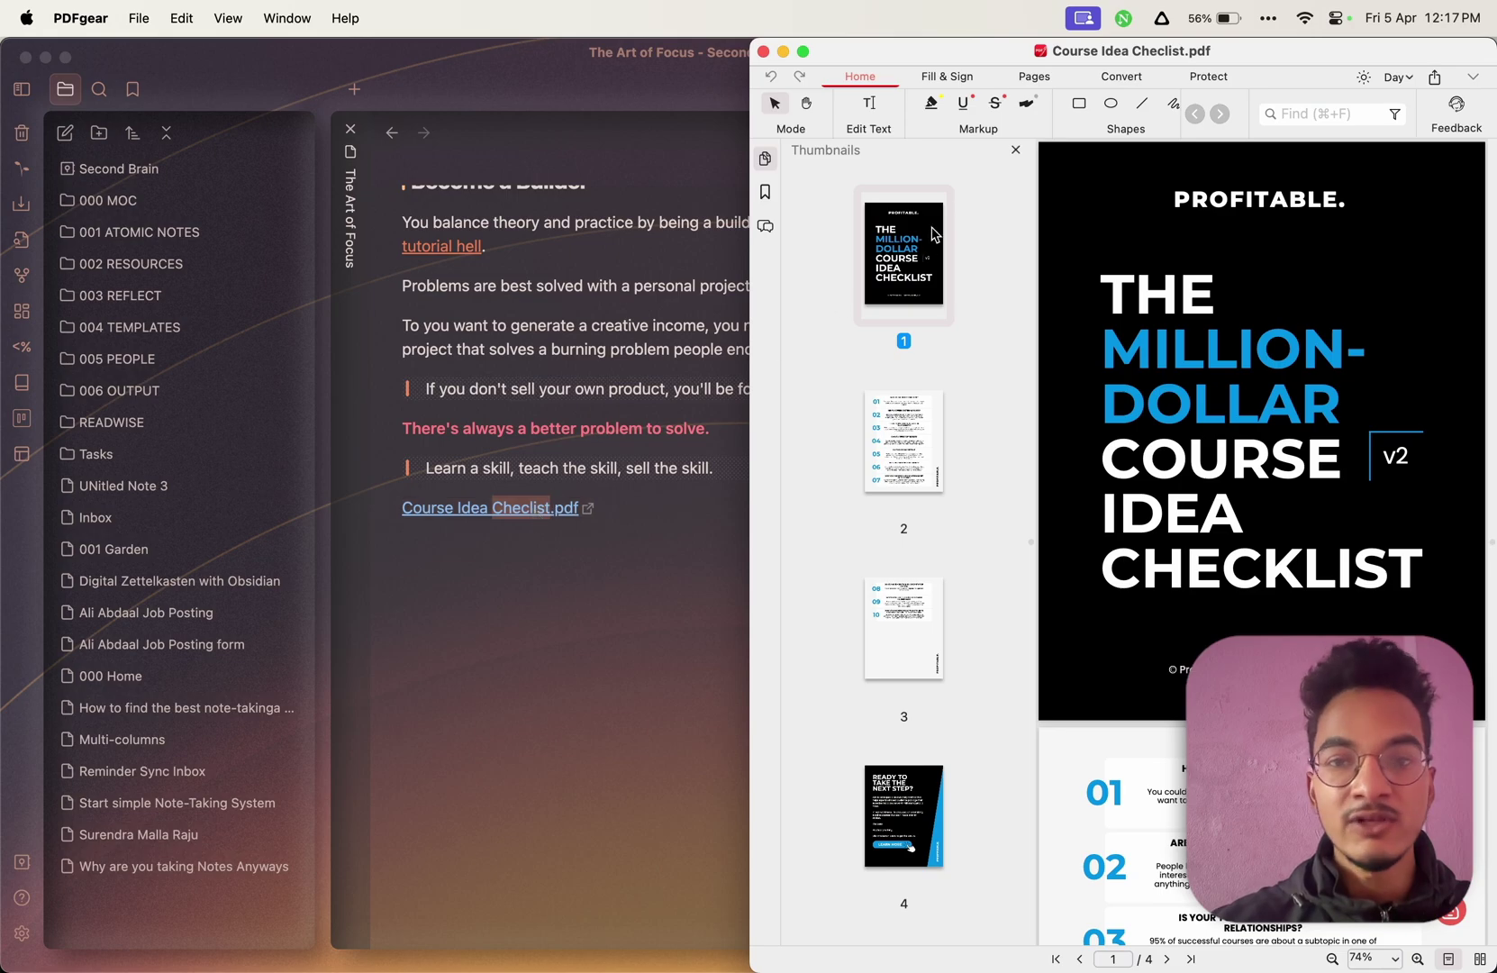
click(1015, 150)
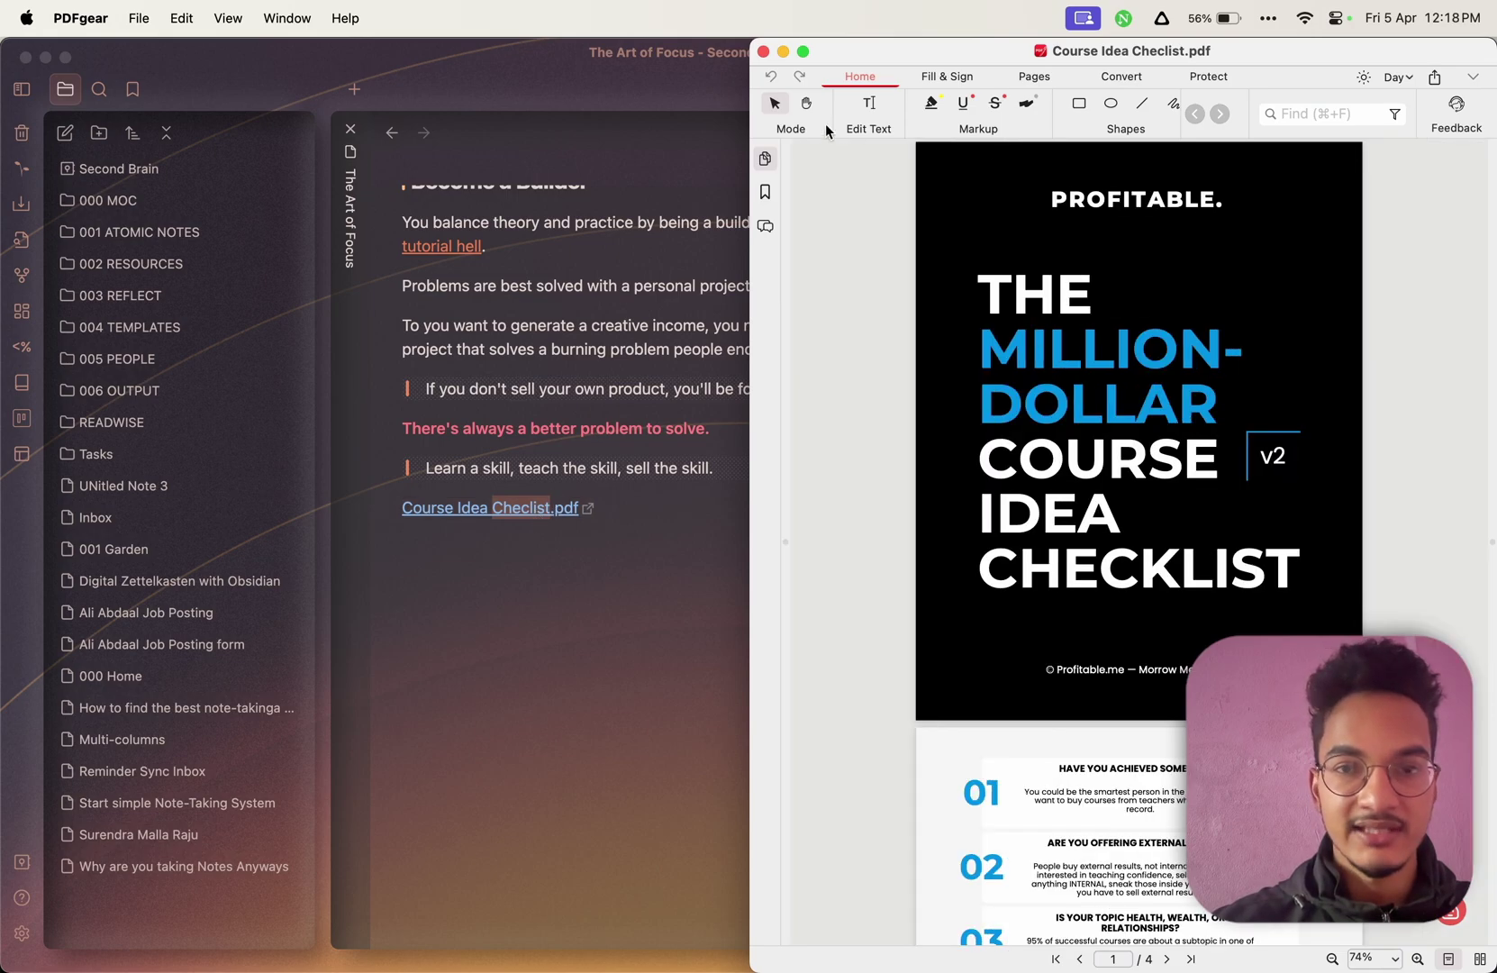
click(762, 51)
click(612, 562)
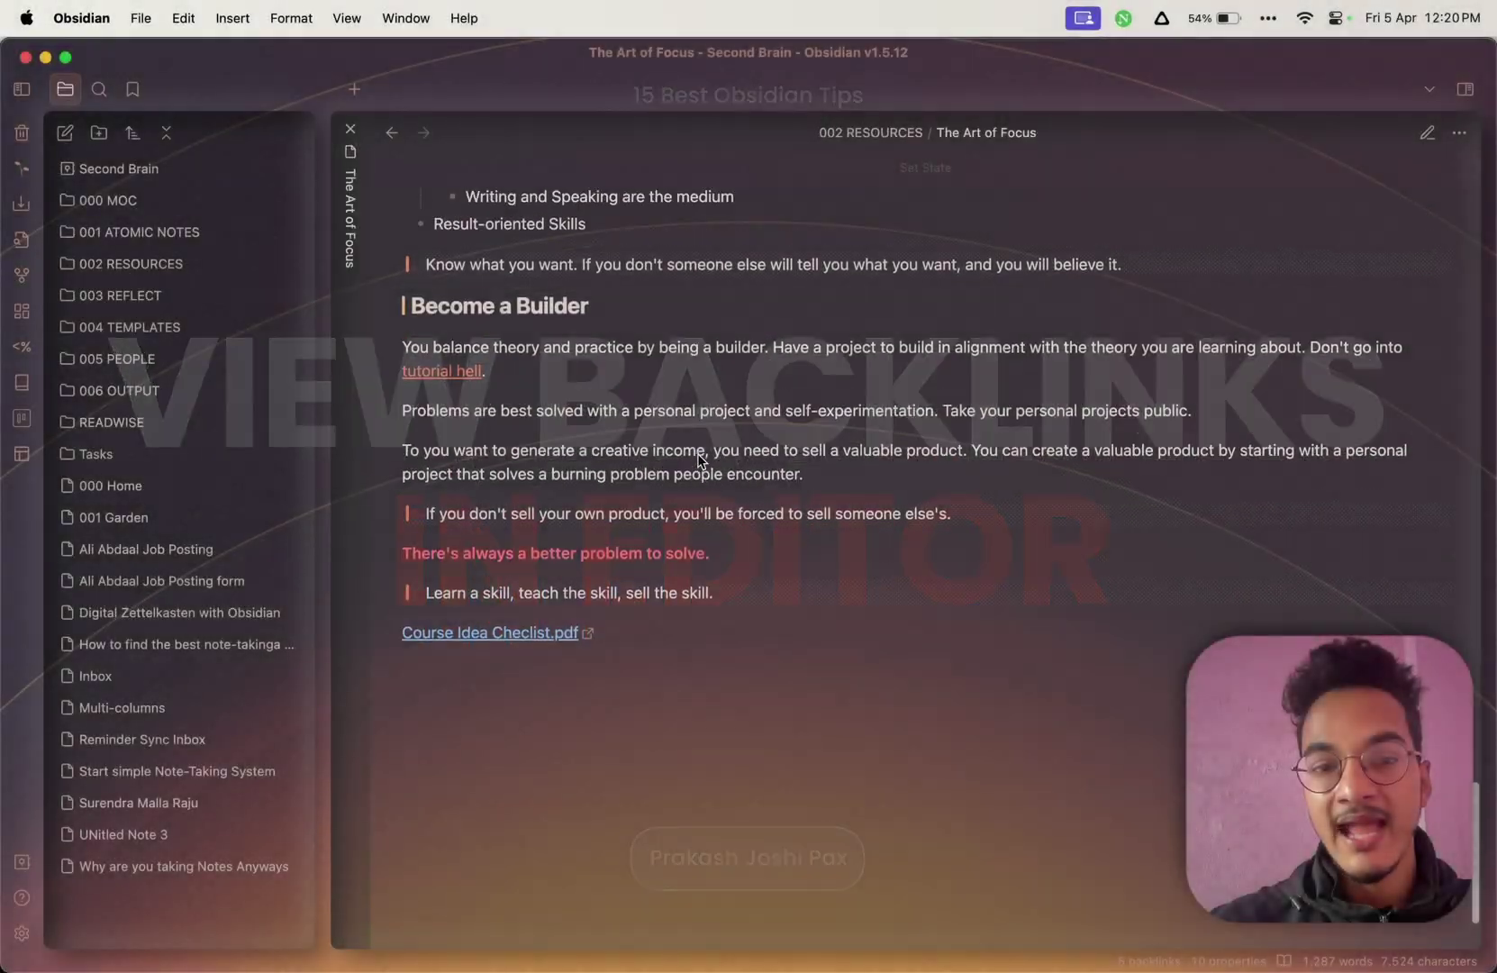
Review the linked mentions of The Art of Focus in the backlinks sidebar, and hide the sidebar again.
scroll(698, 451, up, 5)
scroll(698, 451, down, 6)
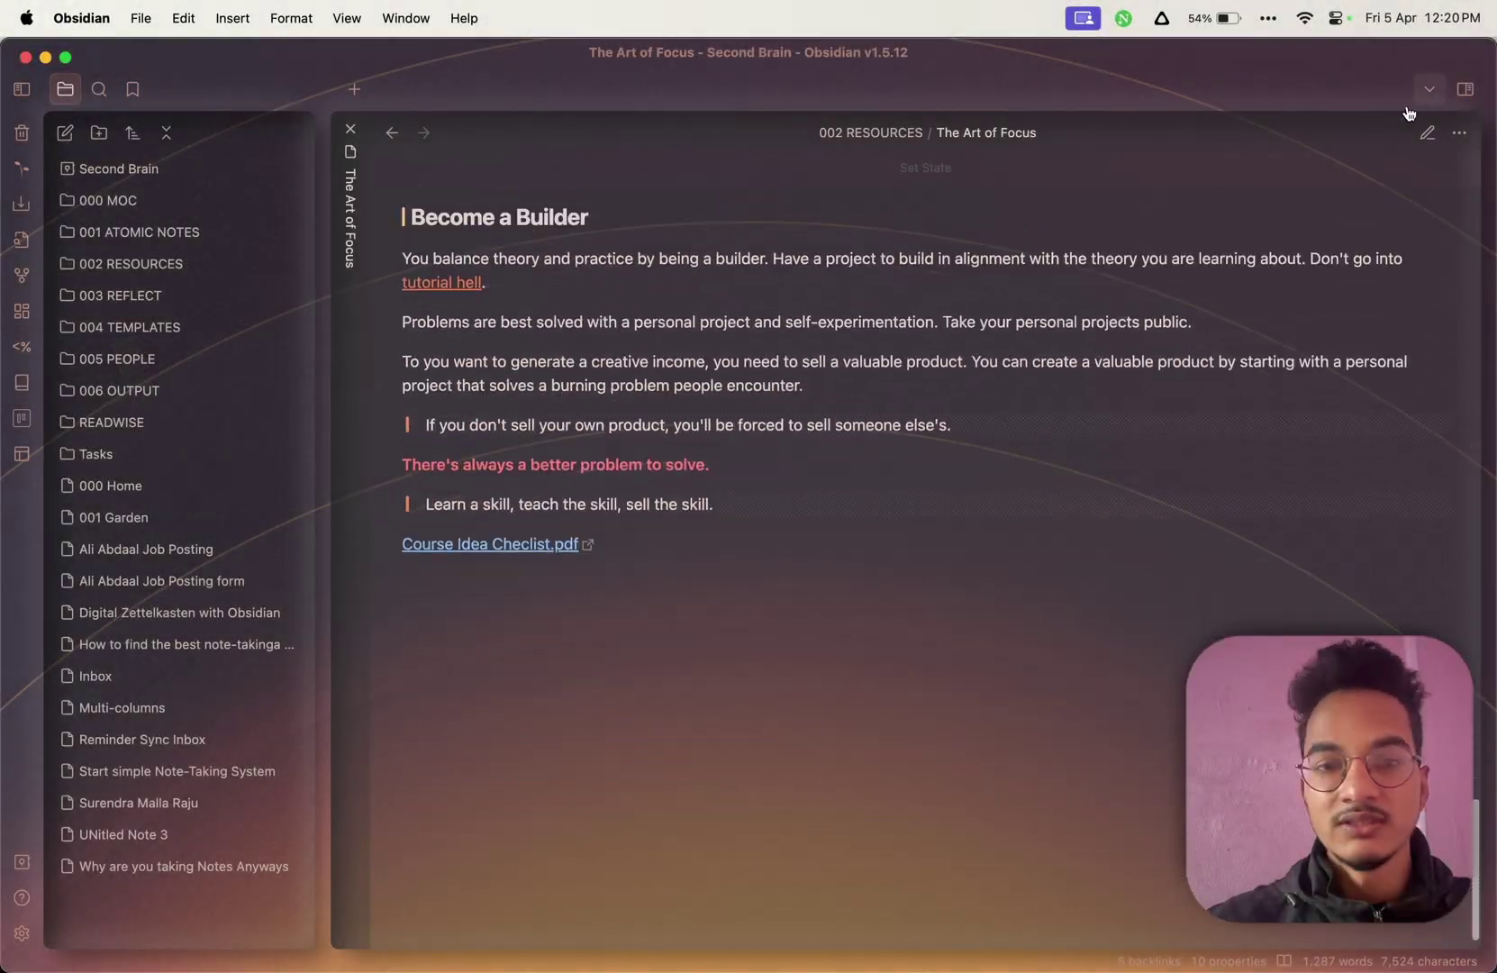
click(1464, 89)
click(1194, 95)
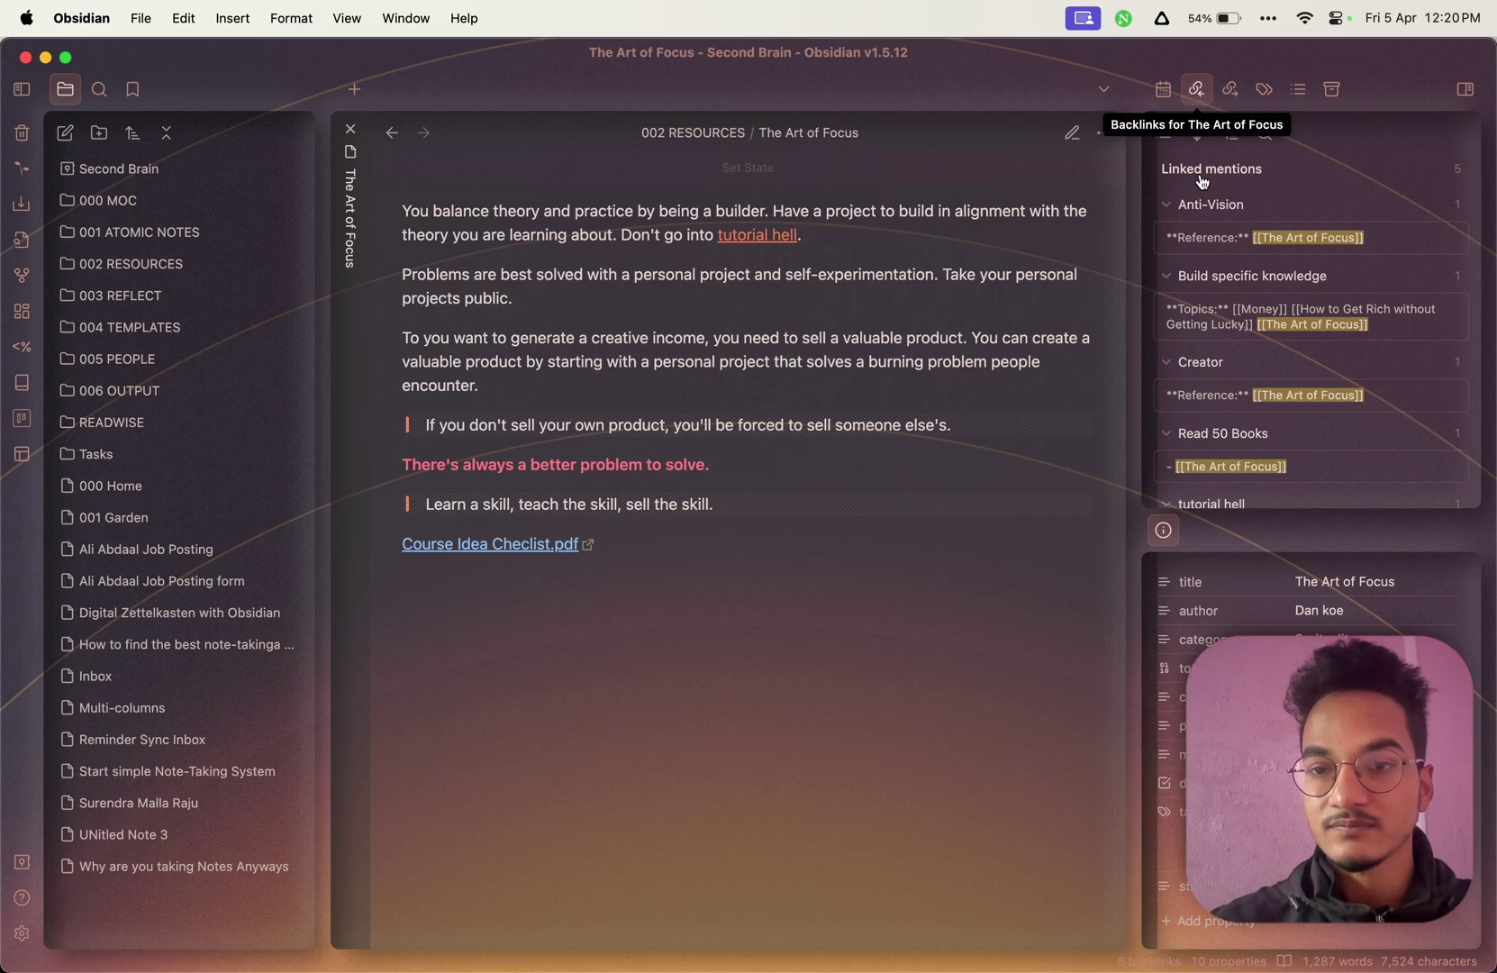
scroll(1229, 343, down, 3)
scroll(1252, 266, up, 3)
click(1465, 89)
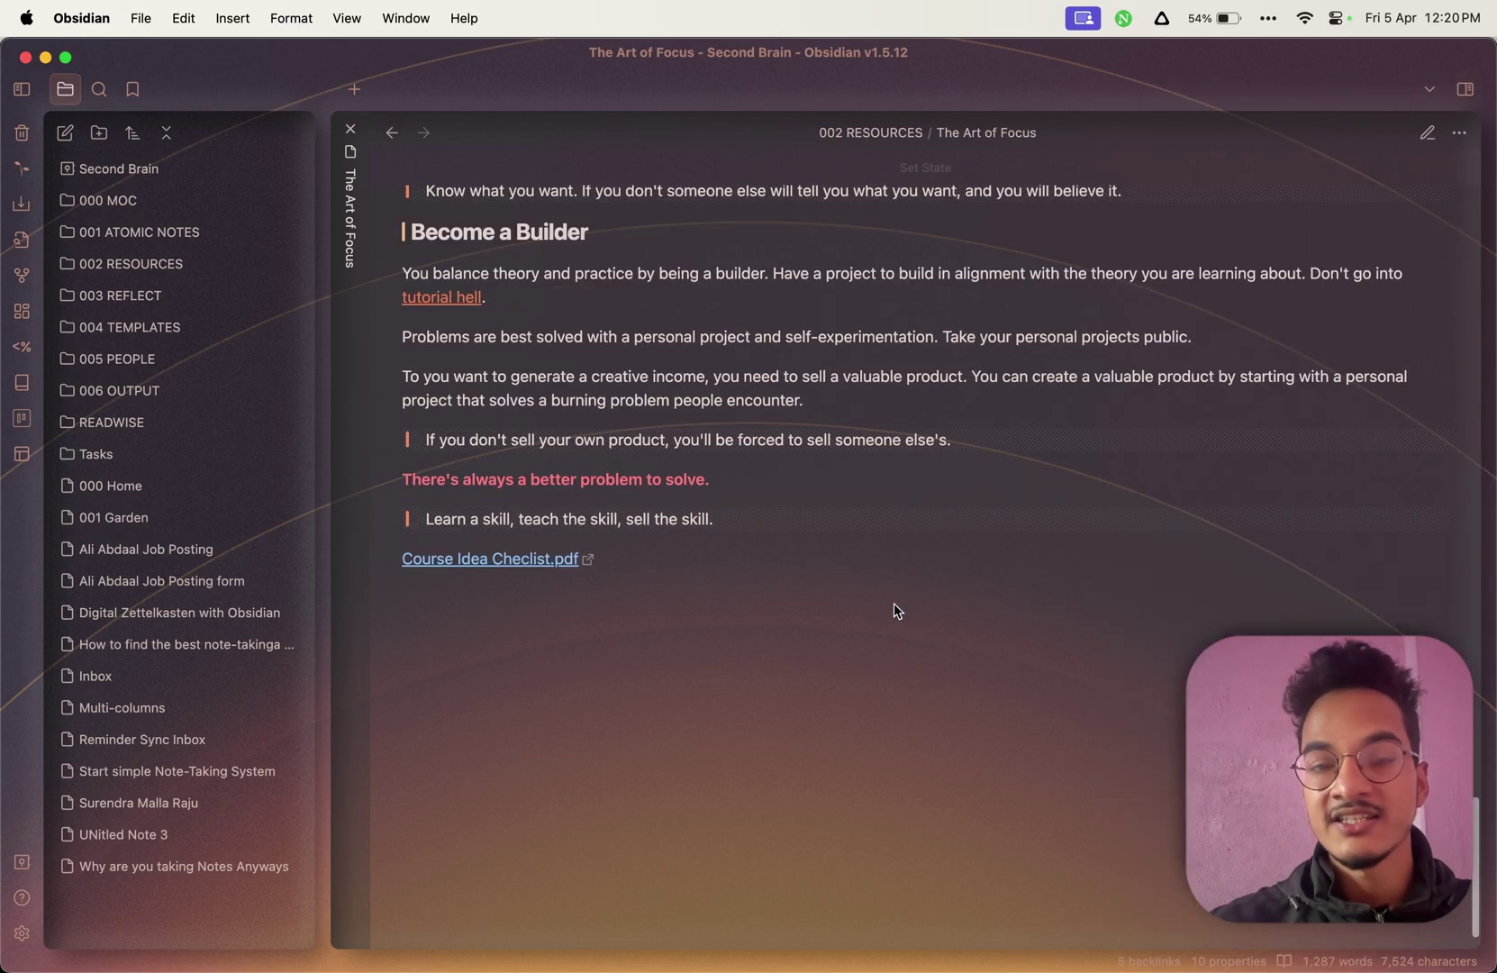
Show backlinks inside The Art of Focus with the Toggle backlinks in document command, and review the linked mentions below the note.
key(super+p)
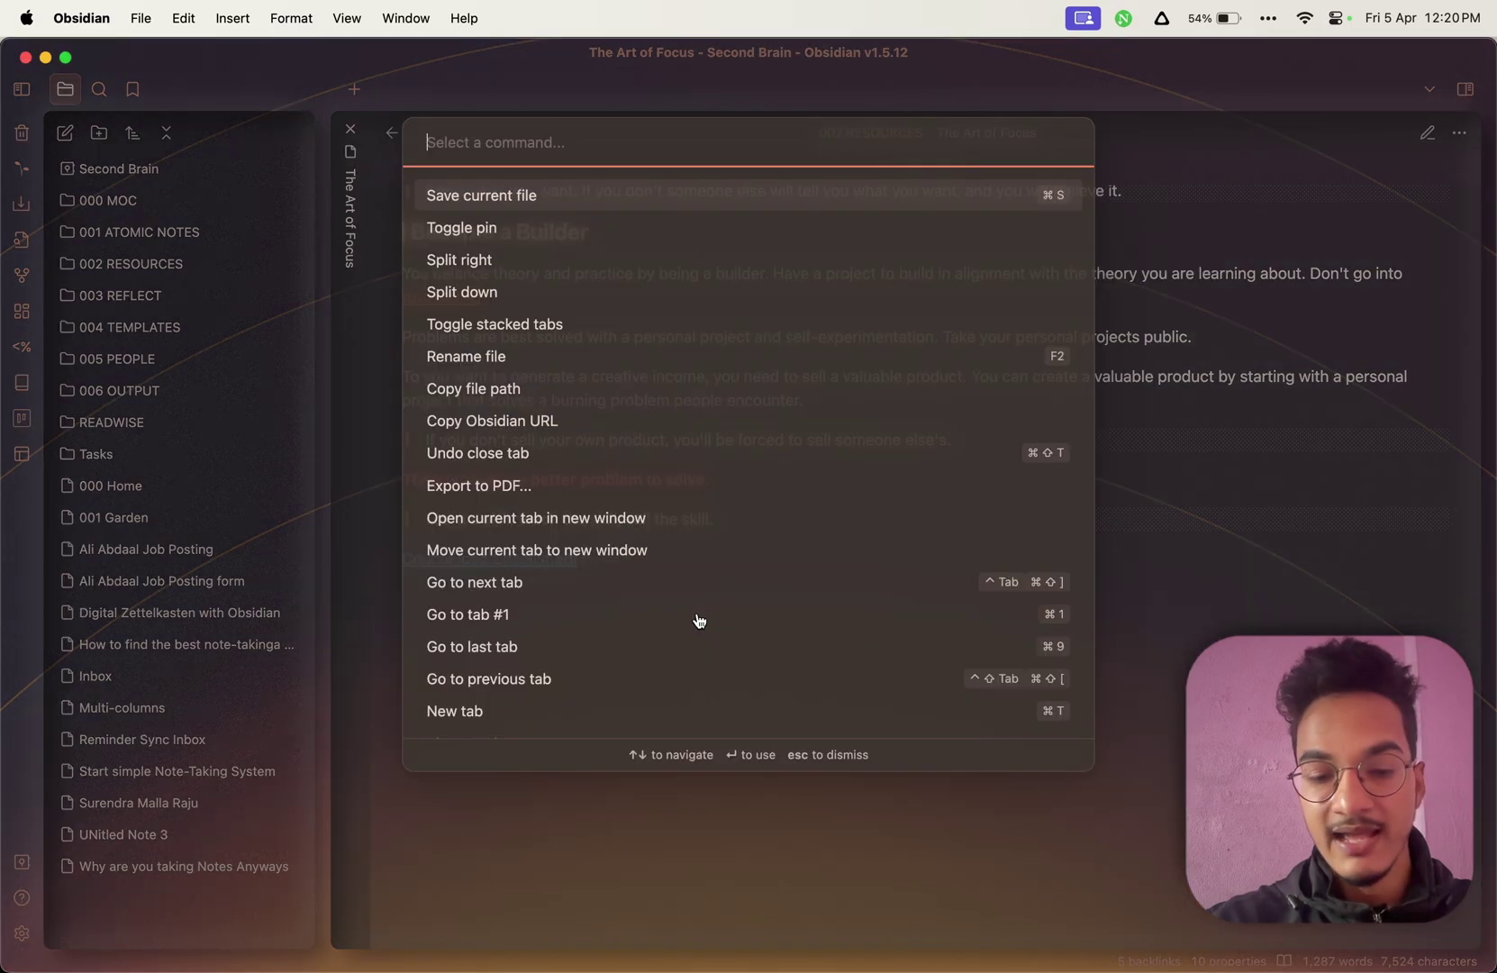
text(bac)
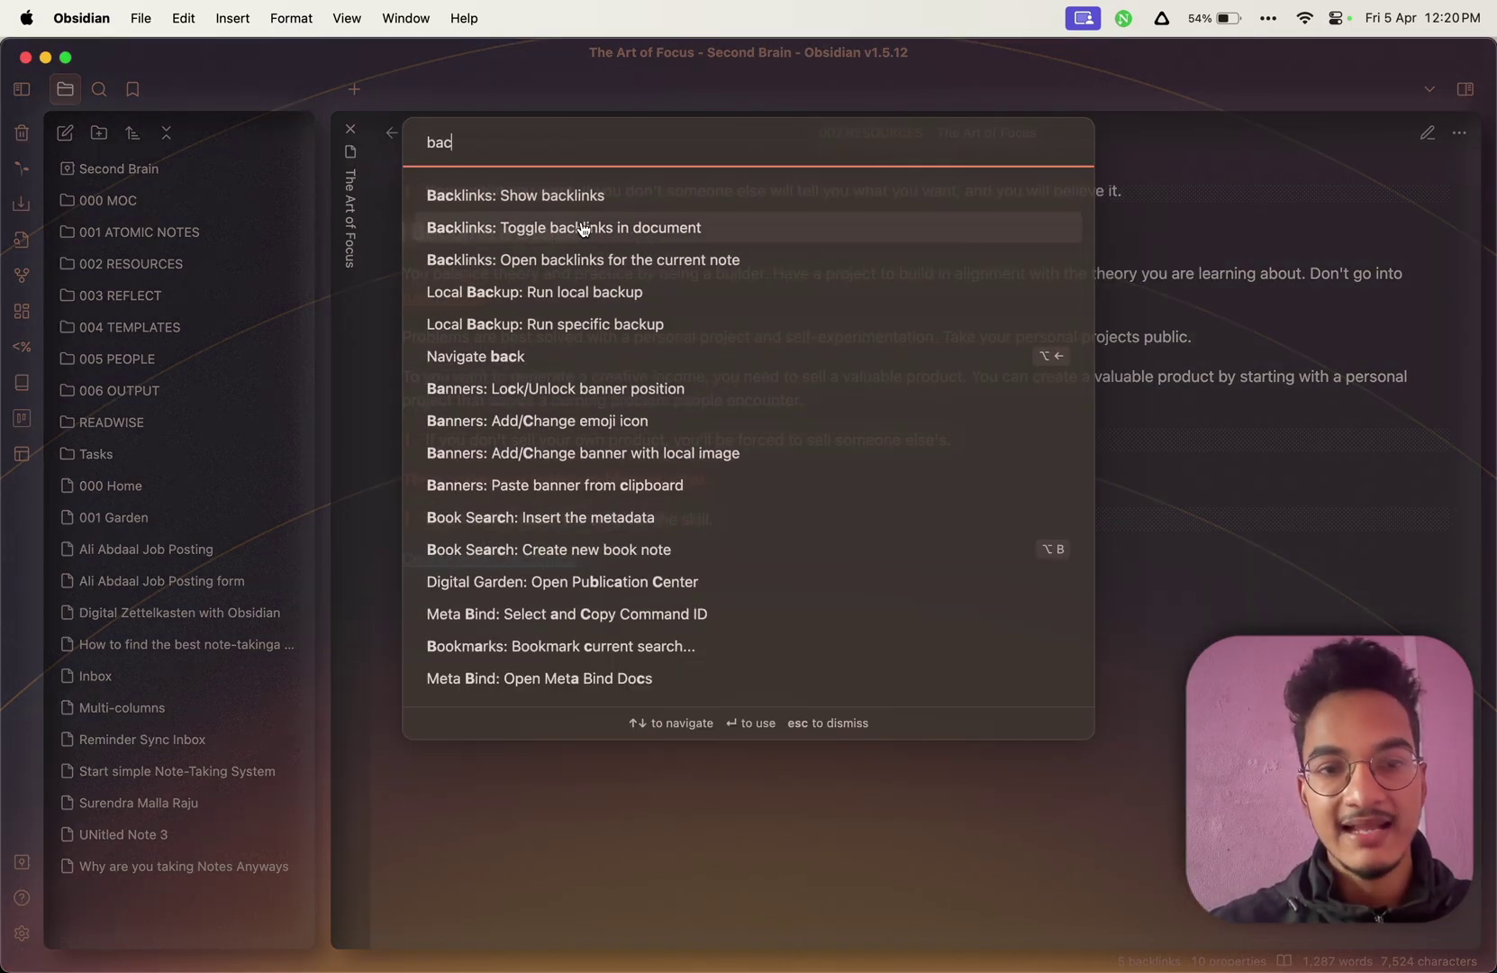
click(631, 232)
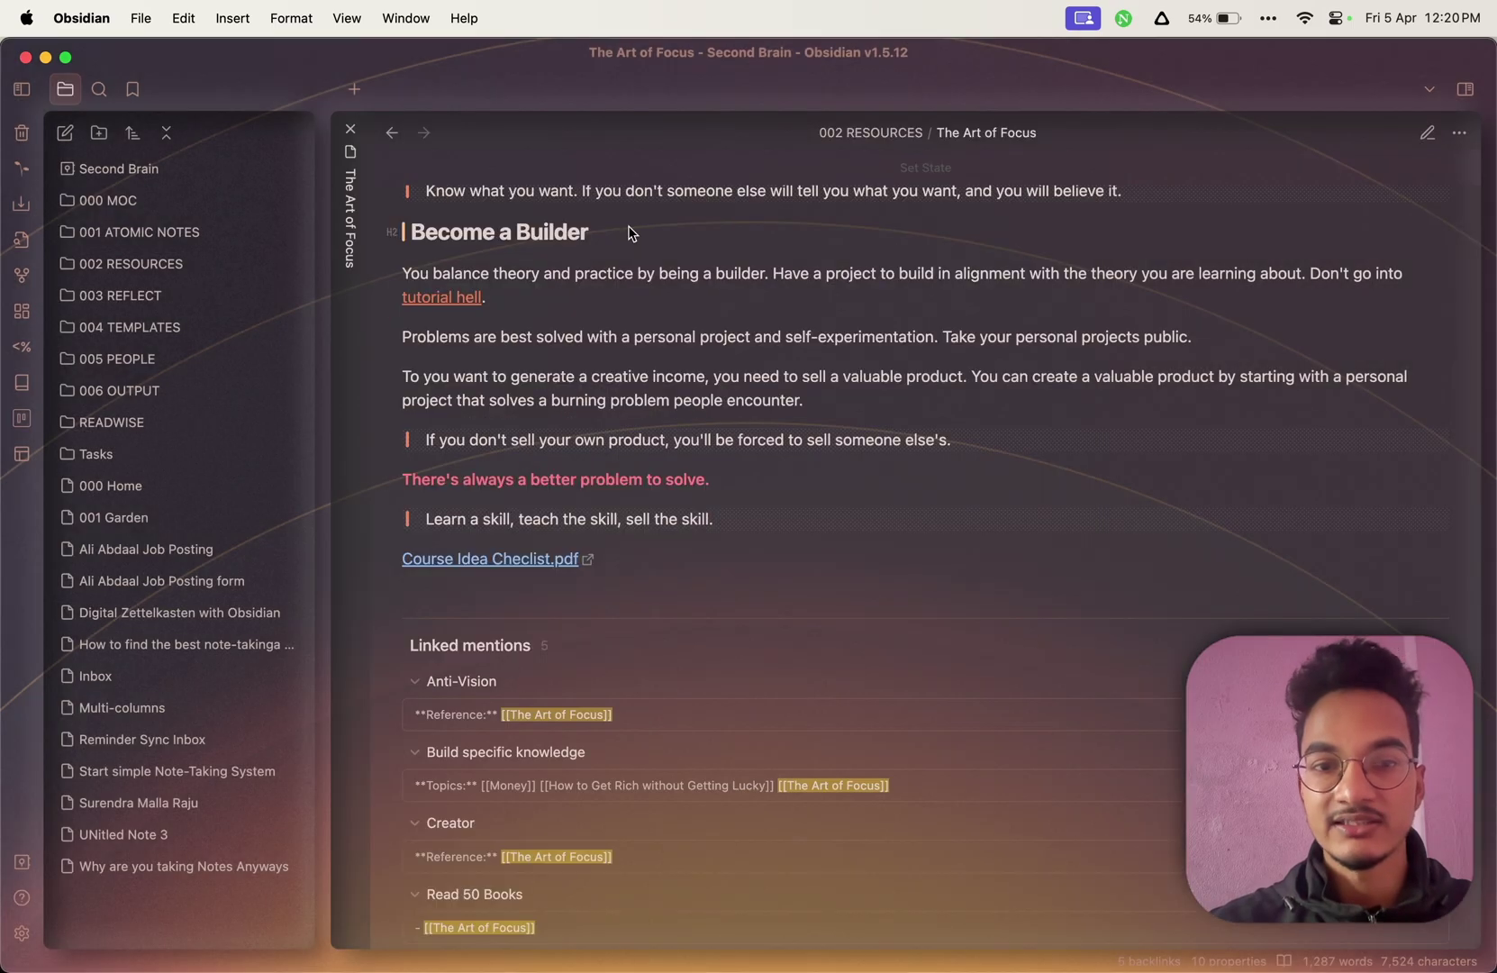
scroll(606, 632, down, 3)
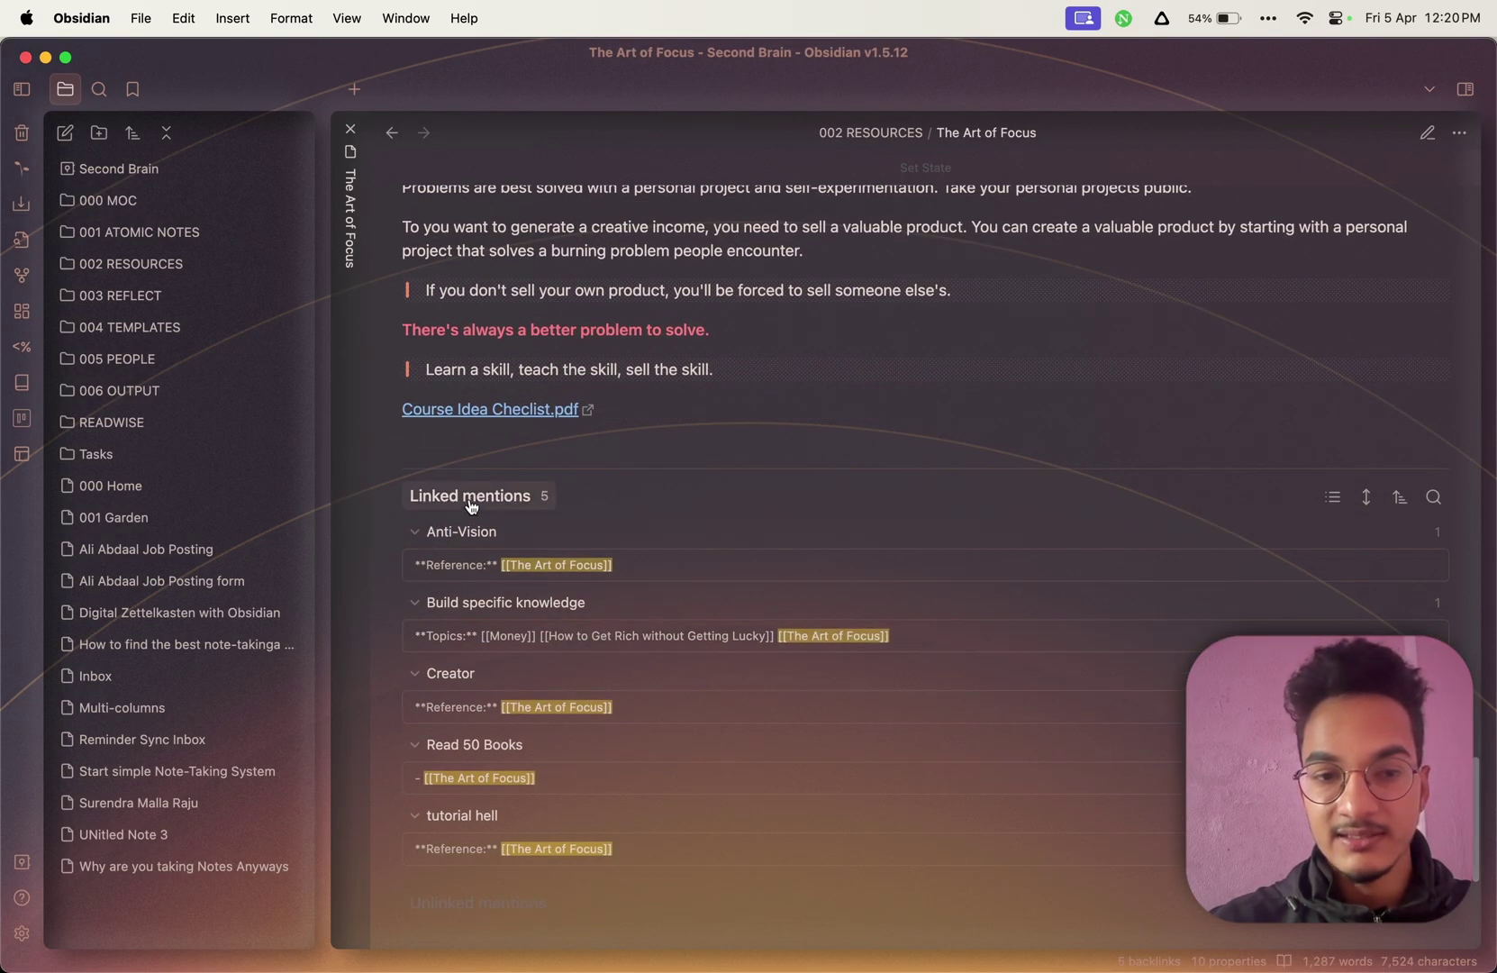
scroll(491, 327, down, 5)
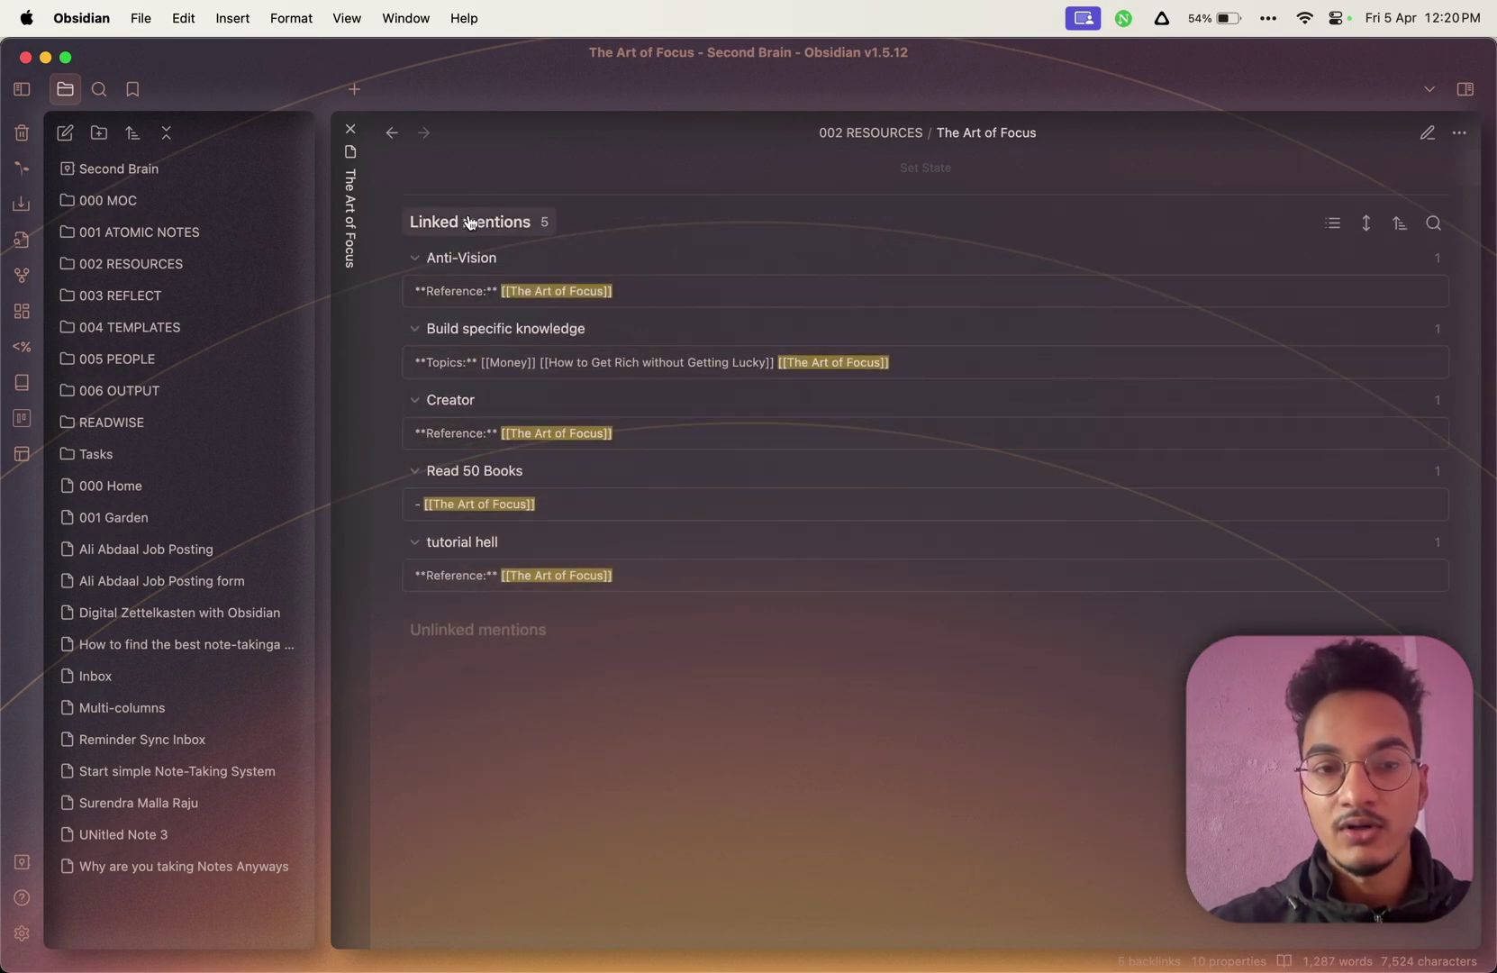
scroll(509, 356, up, 3)
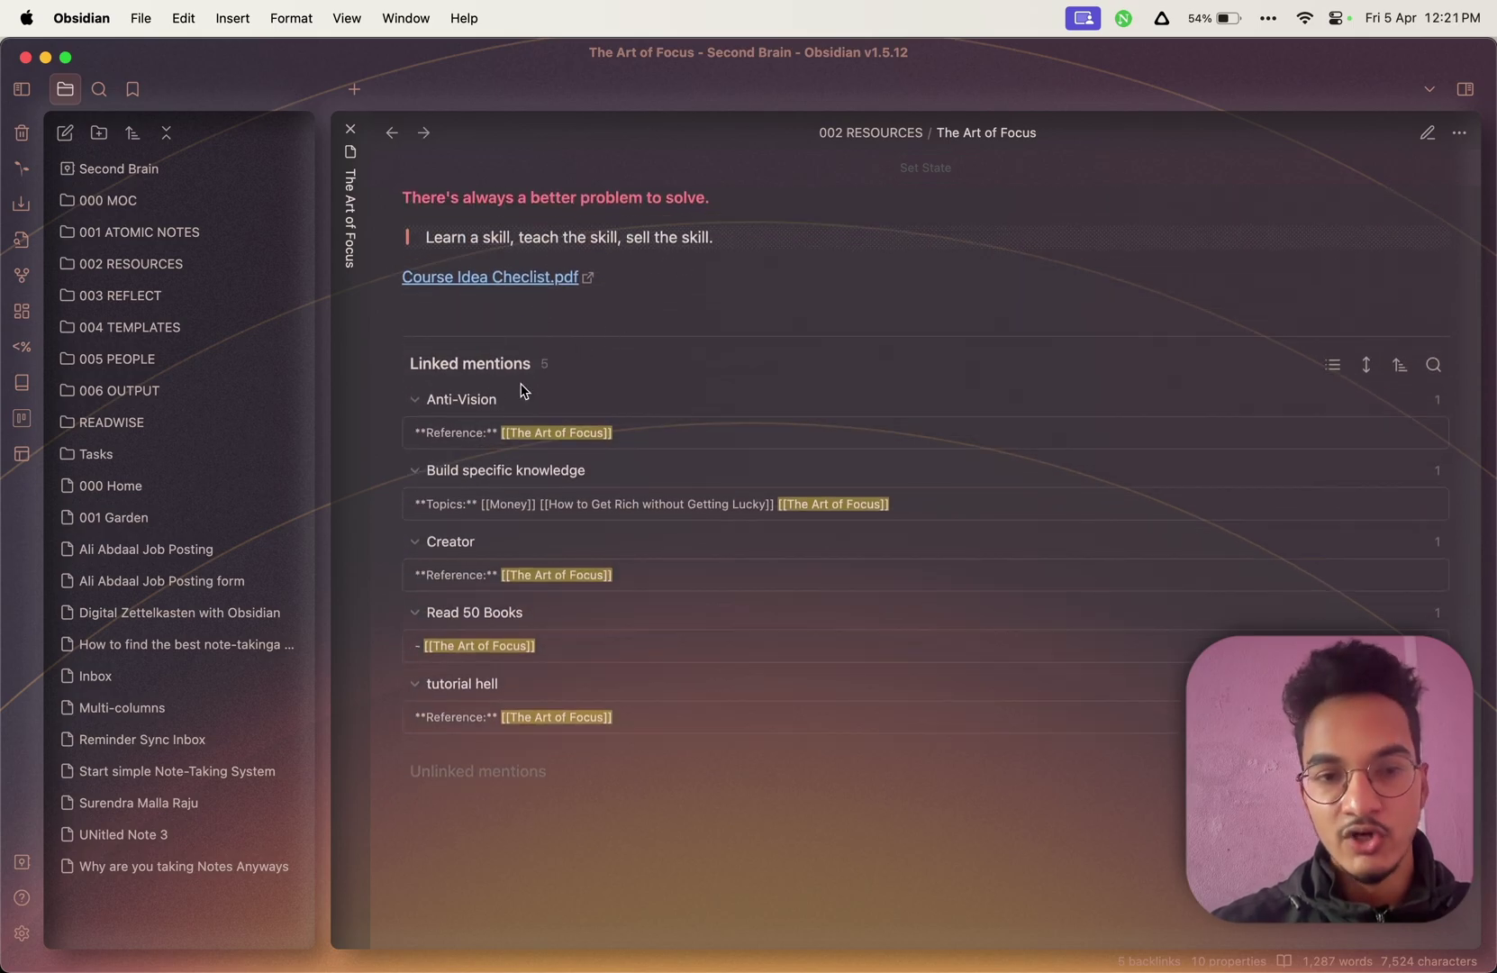
Open the Anti-Vision note from the linked mentions and review its text and in-document backlinks.
click(468, 409)
scroll(487, 621, down, 1)
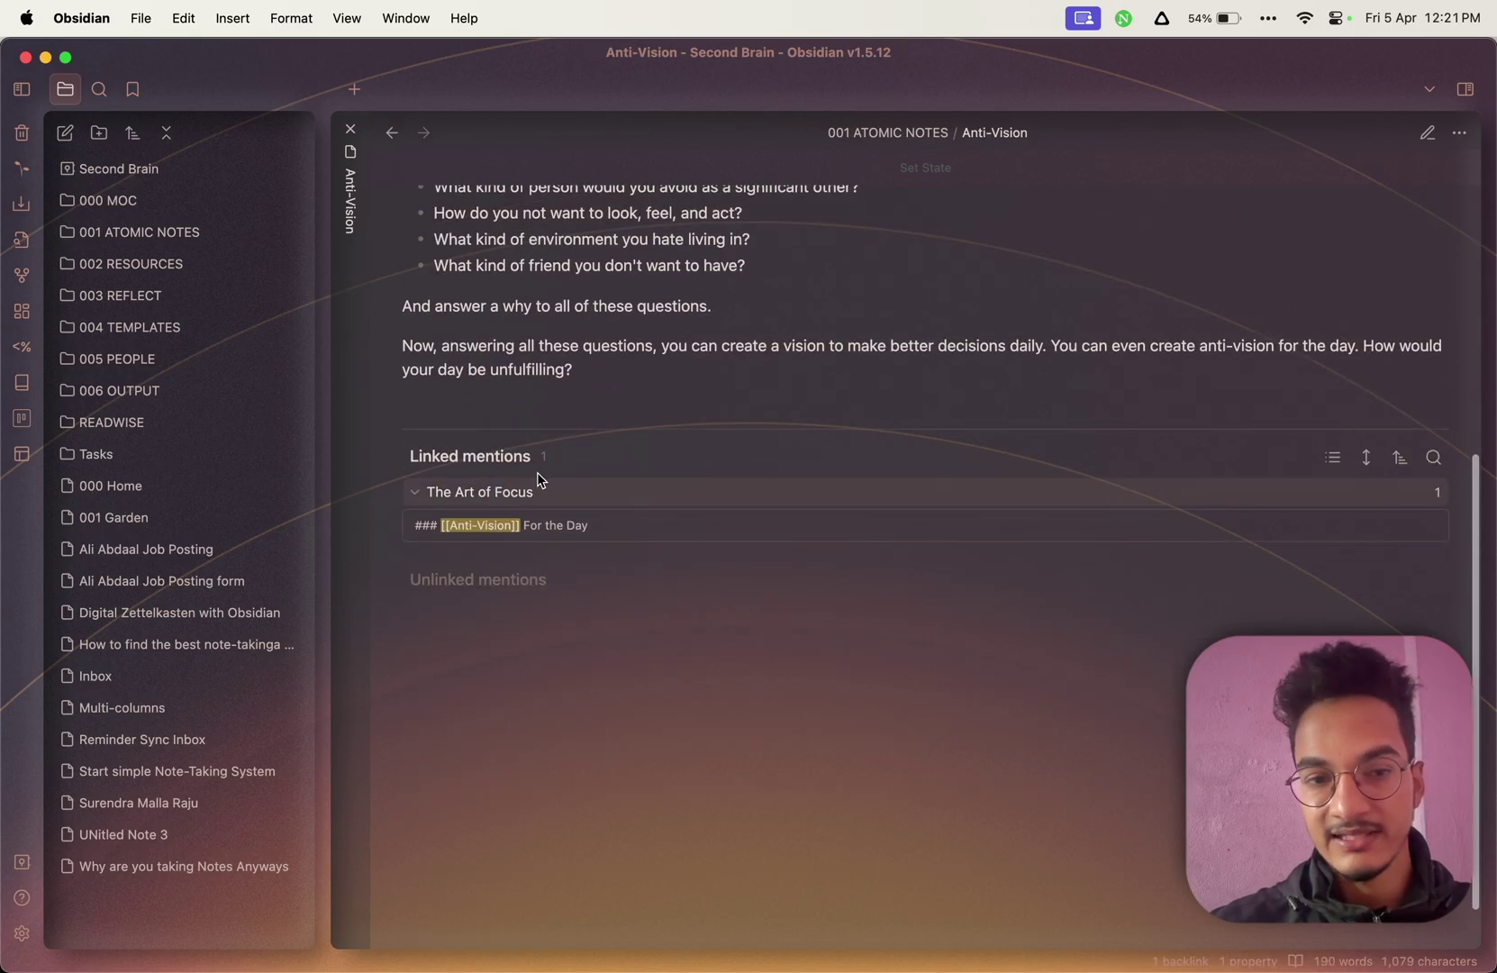
scroll(594, 500, up, 4)
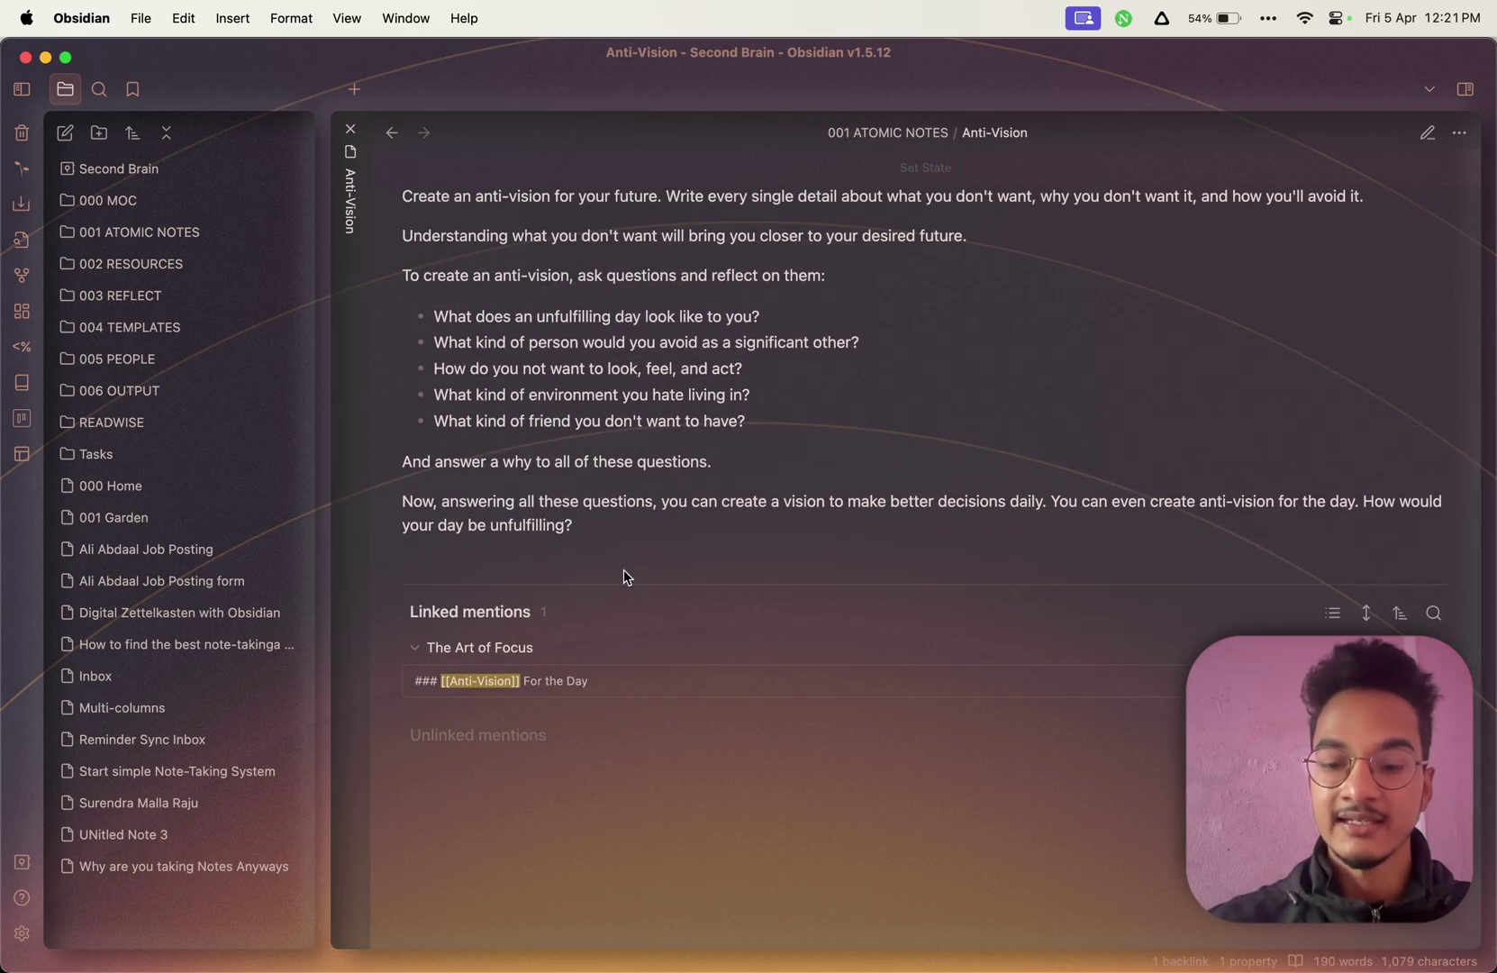
Turn off the in-document backlinks in the Anti-Vision note with the Toggle backlinks in document command.
key(super+p)
text(togl)
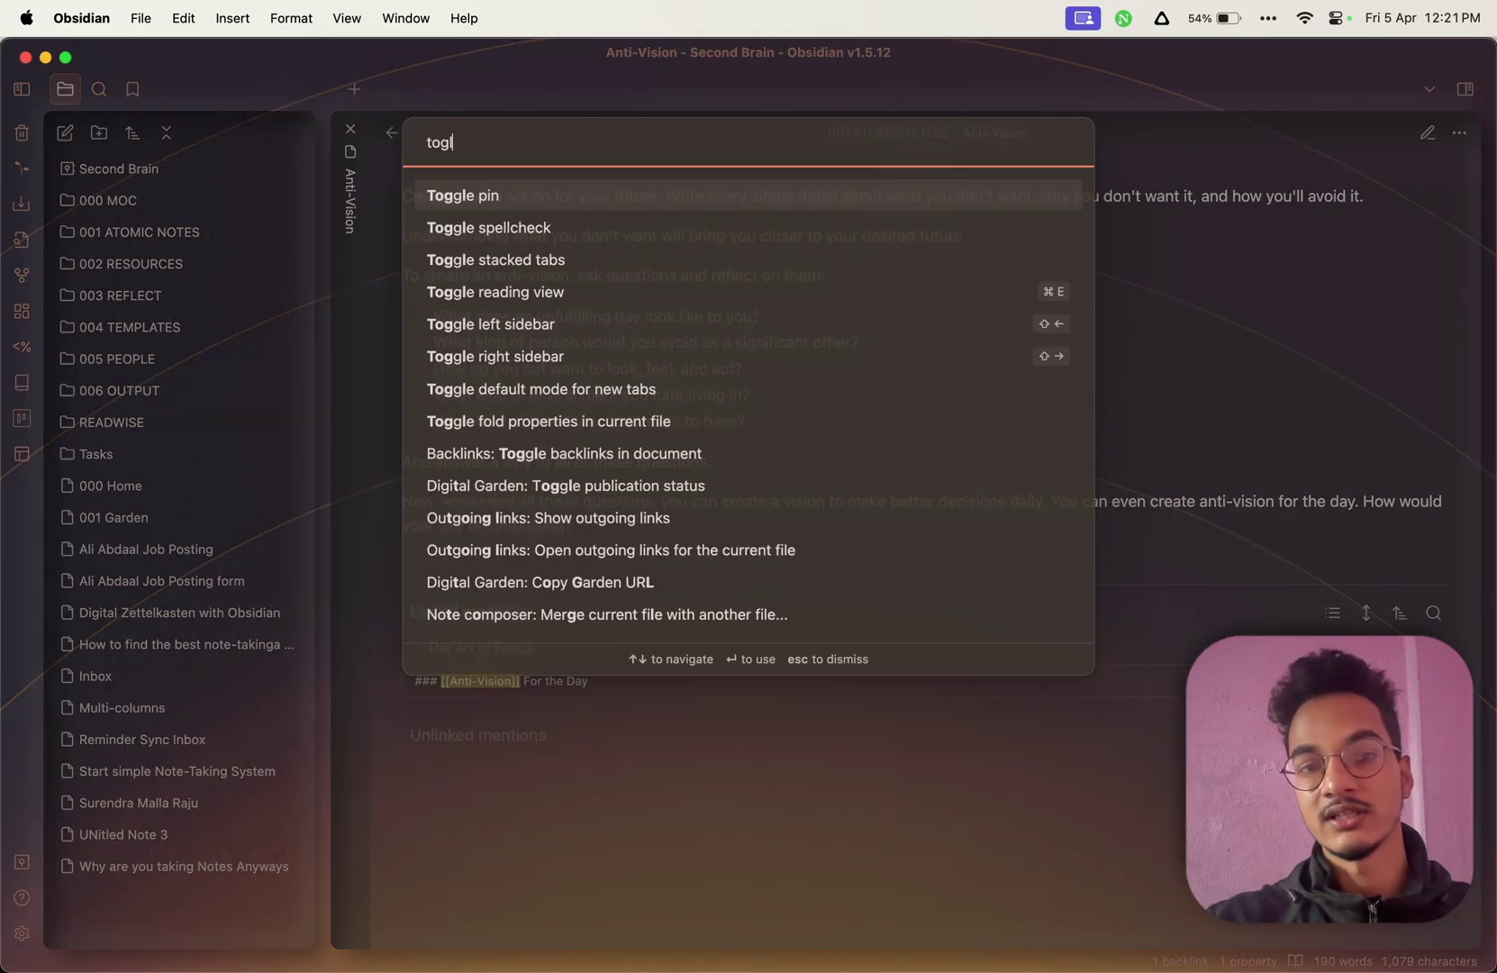
key(BackSpace)
key(BackSpace)
key(BackSpace)
key(BackSpace)
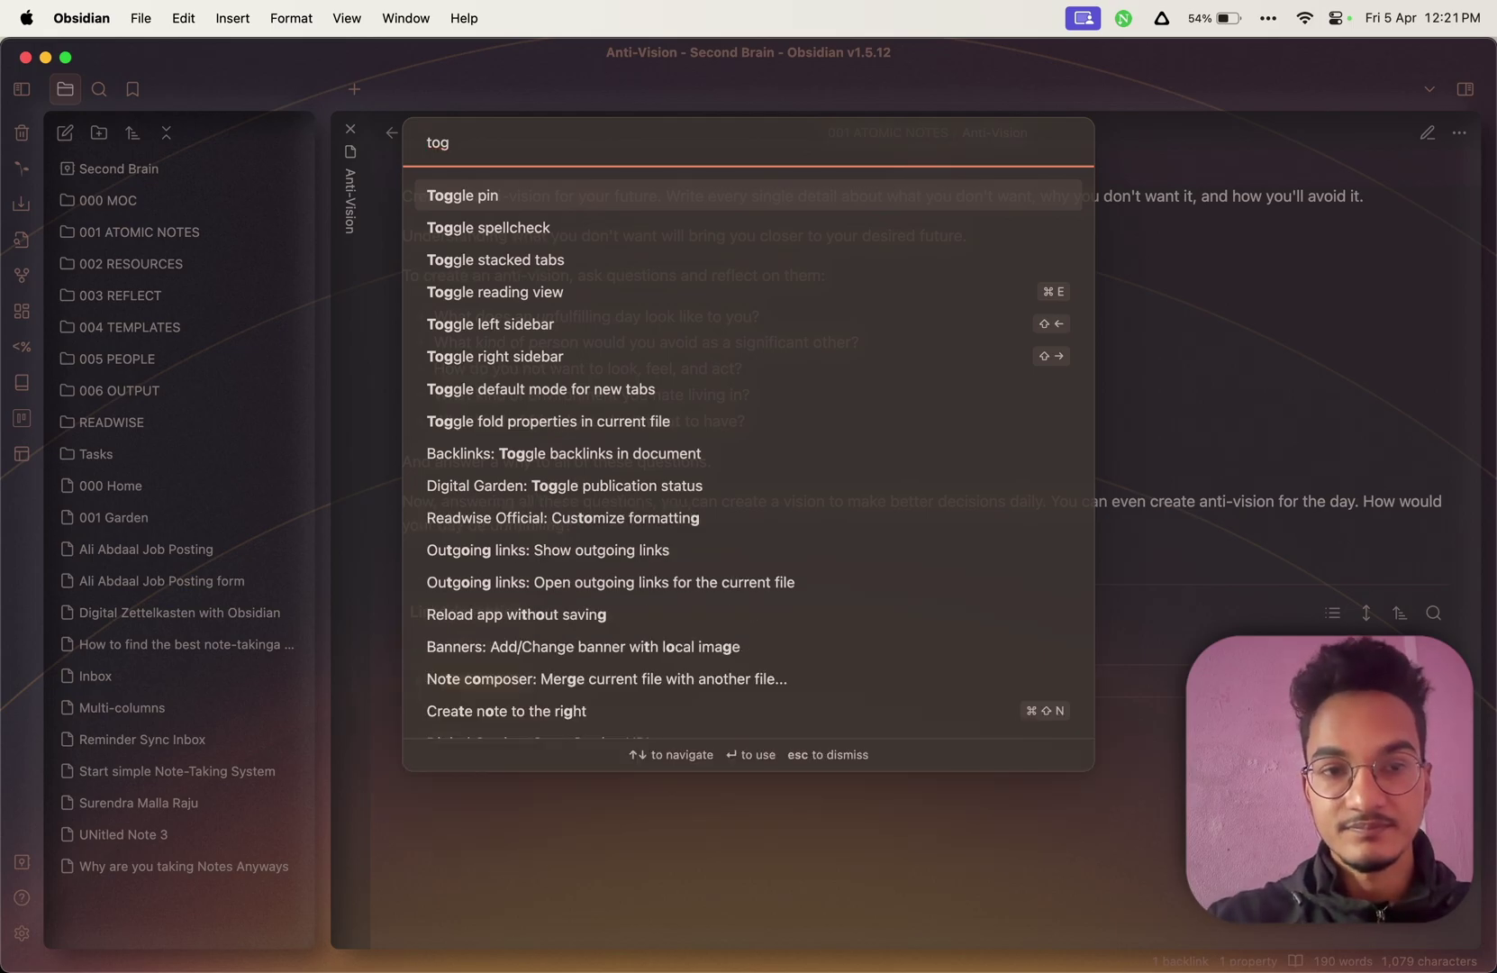
text(back)
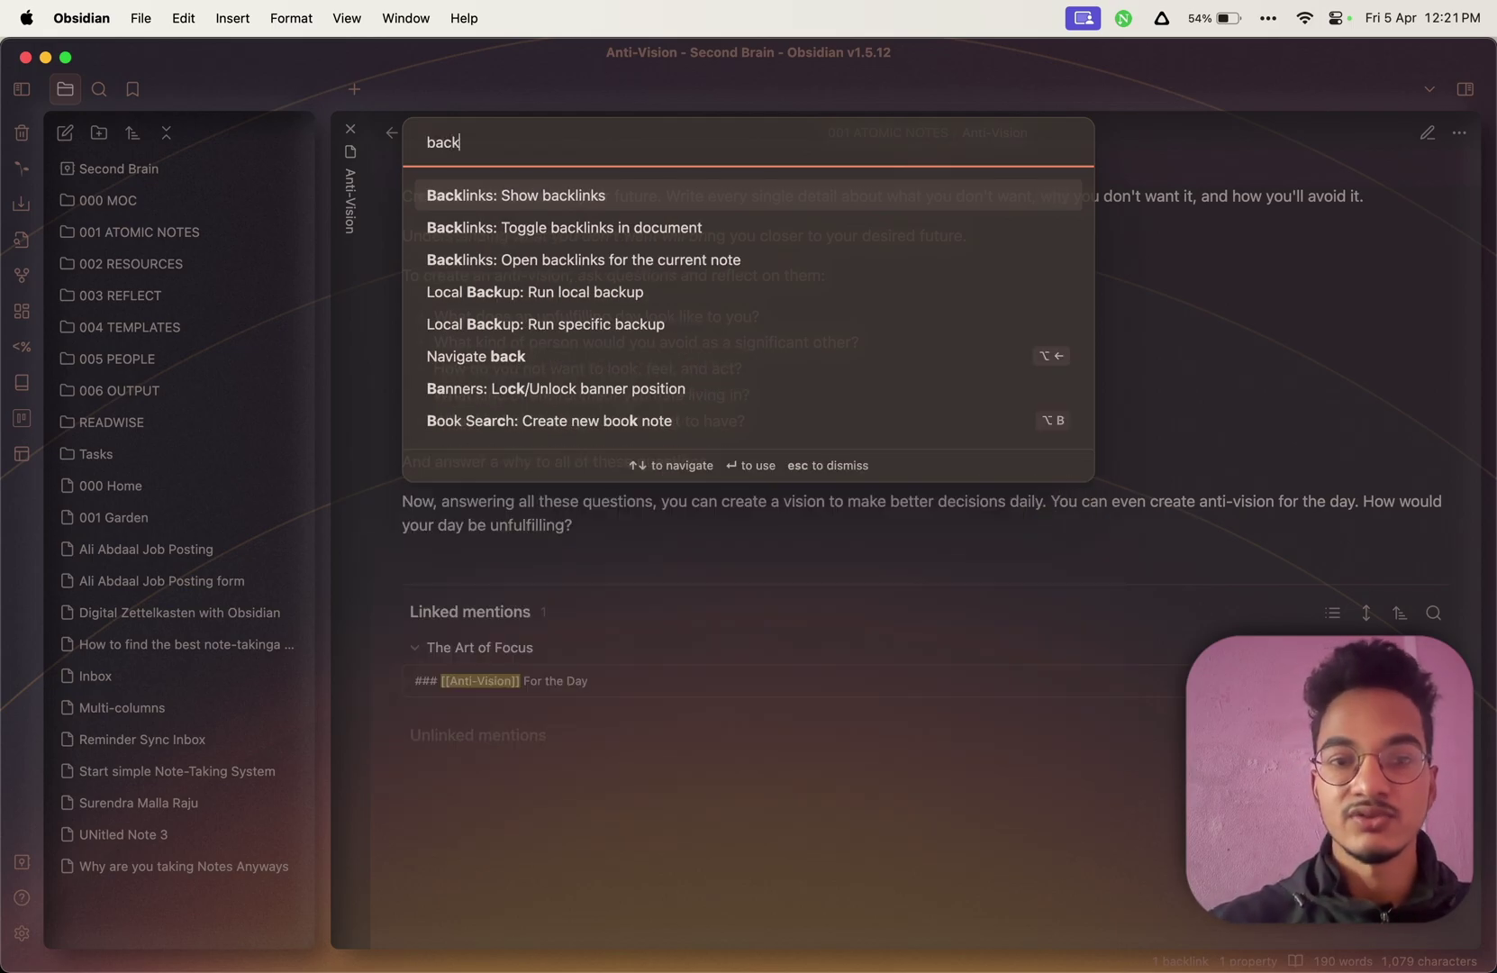
click(706, 227)
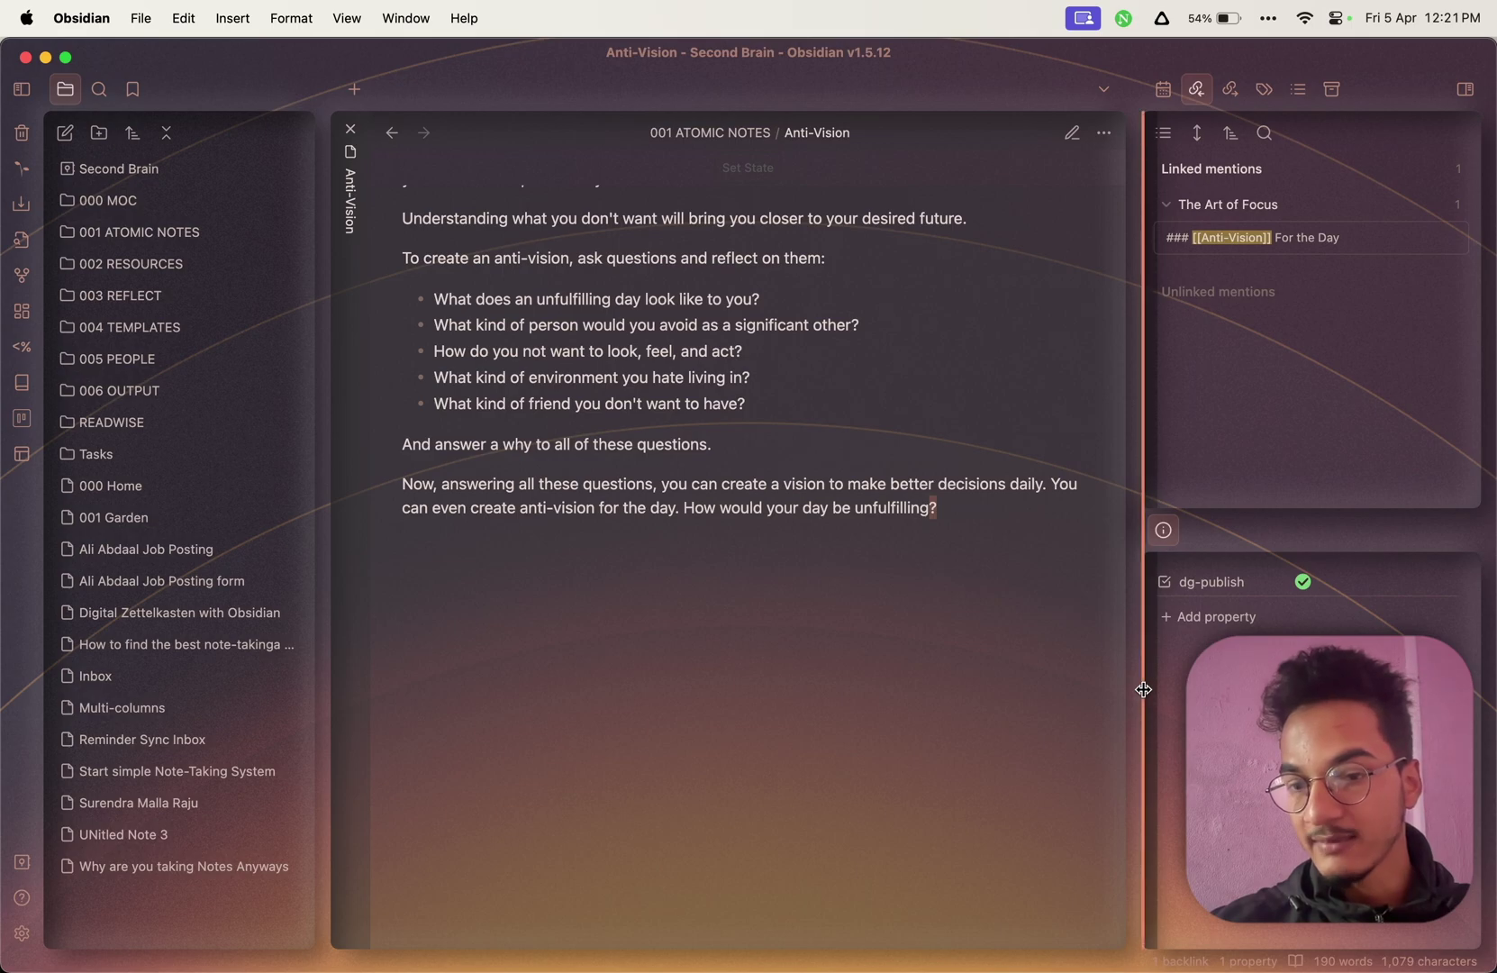
Narrow the sidebar beside the note, and open and review the daily note for April 5, 2024 from the calendar.
drag(1140, 687, 1164, 688)
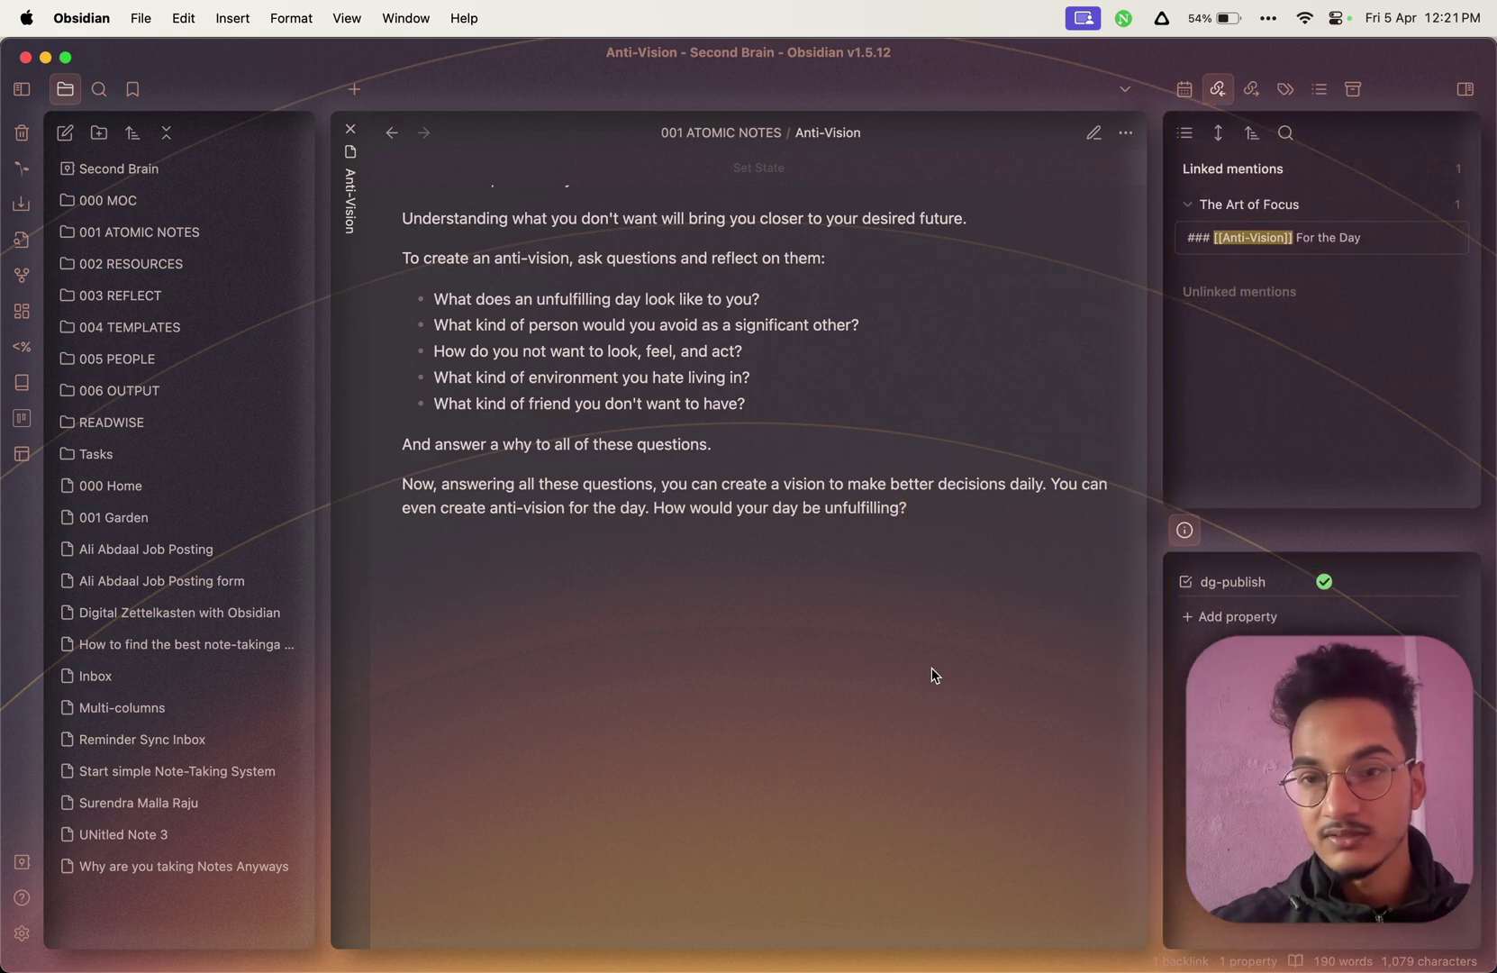
click(1184, 90)
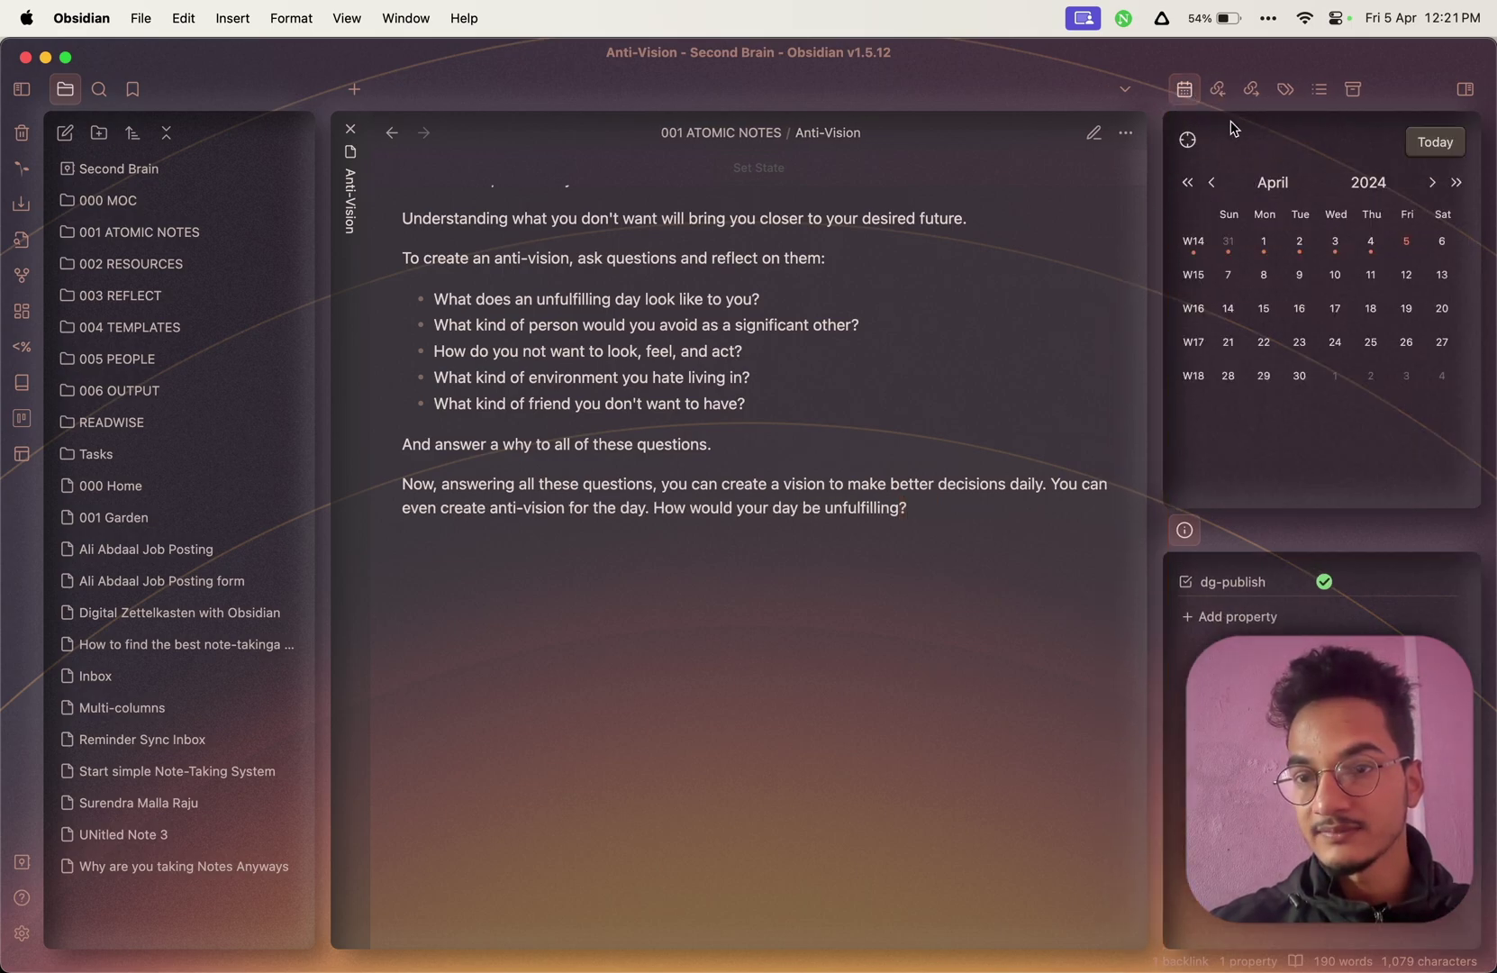
click(1408, 254)
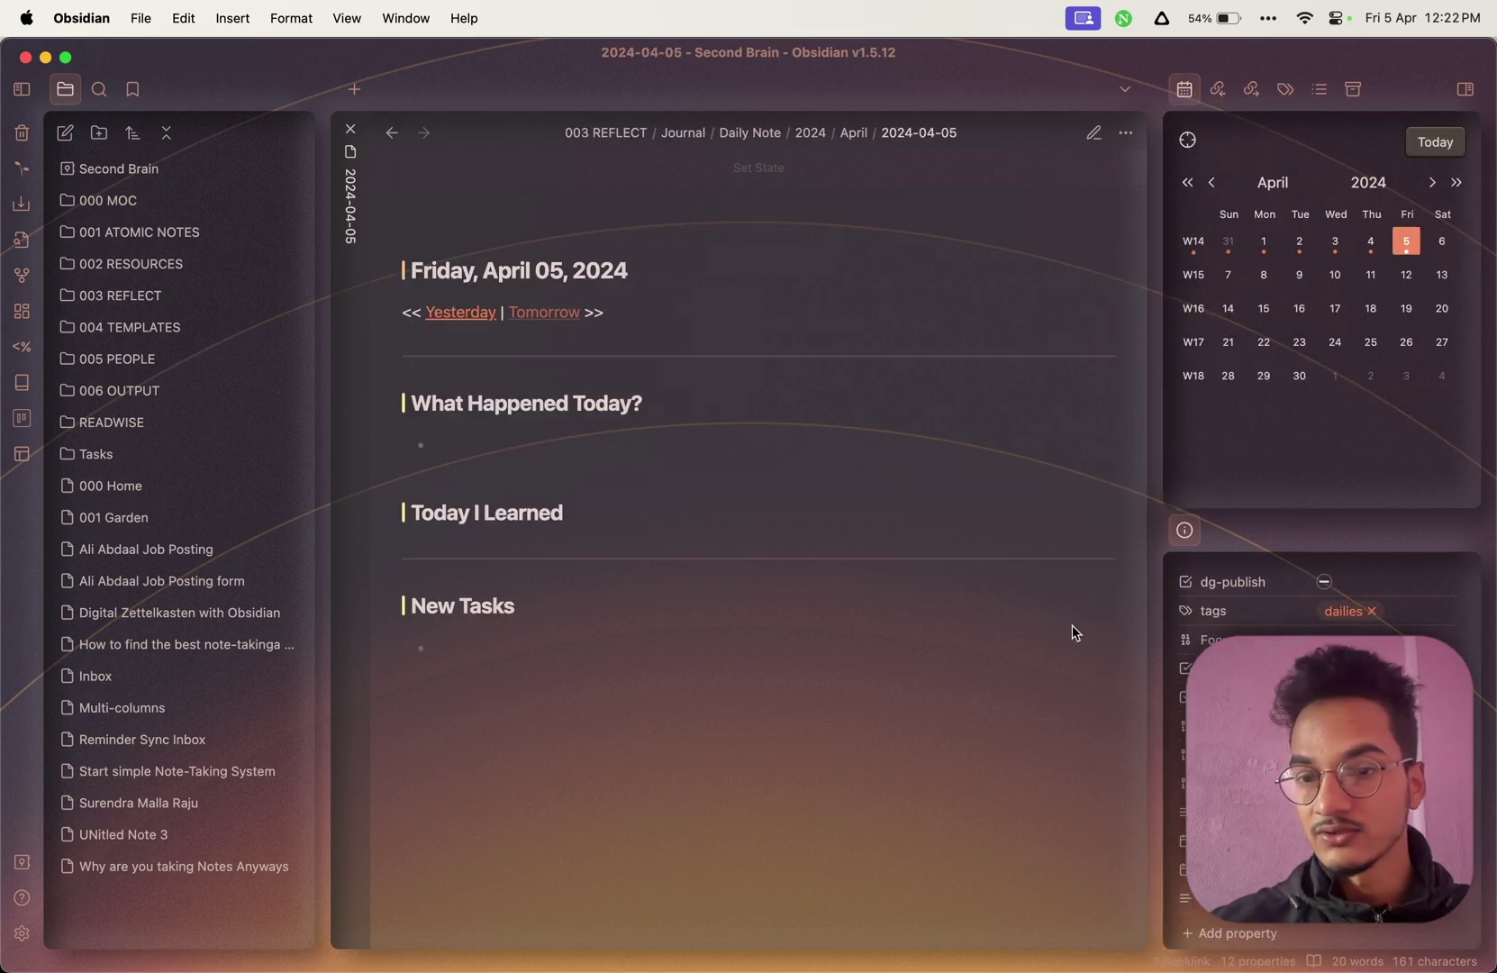
scroll(1032, 637, down, 3)
scroll(1324, 748, down, 2)
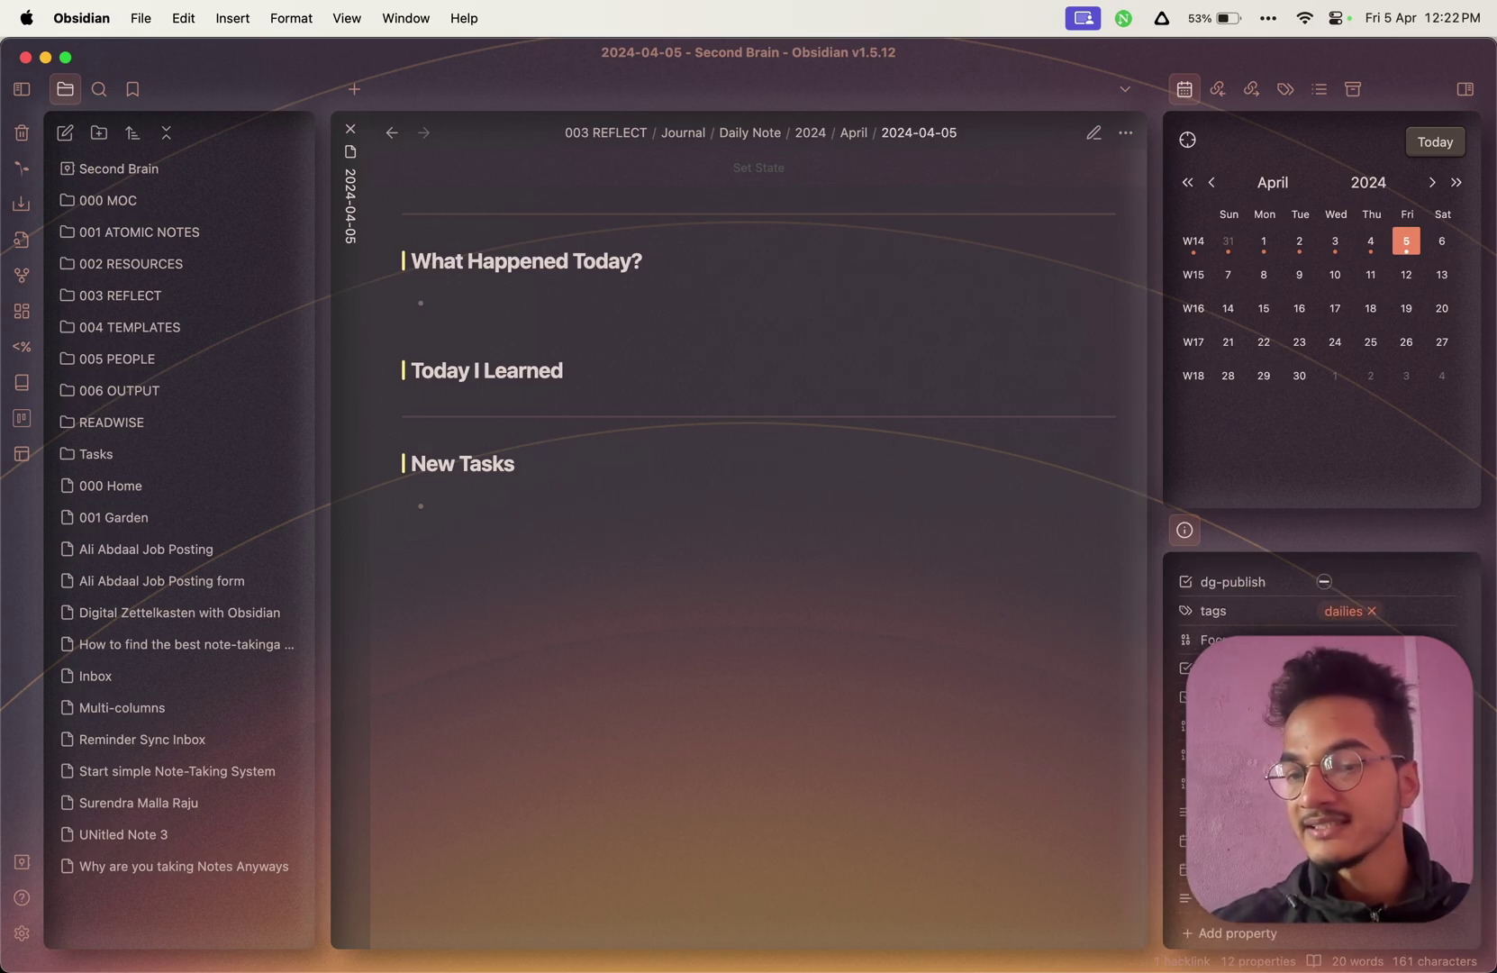
scroll(904, 465, up, 2)
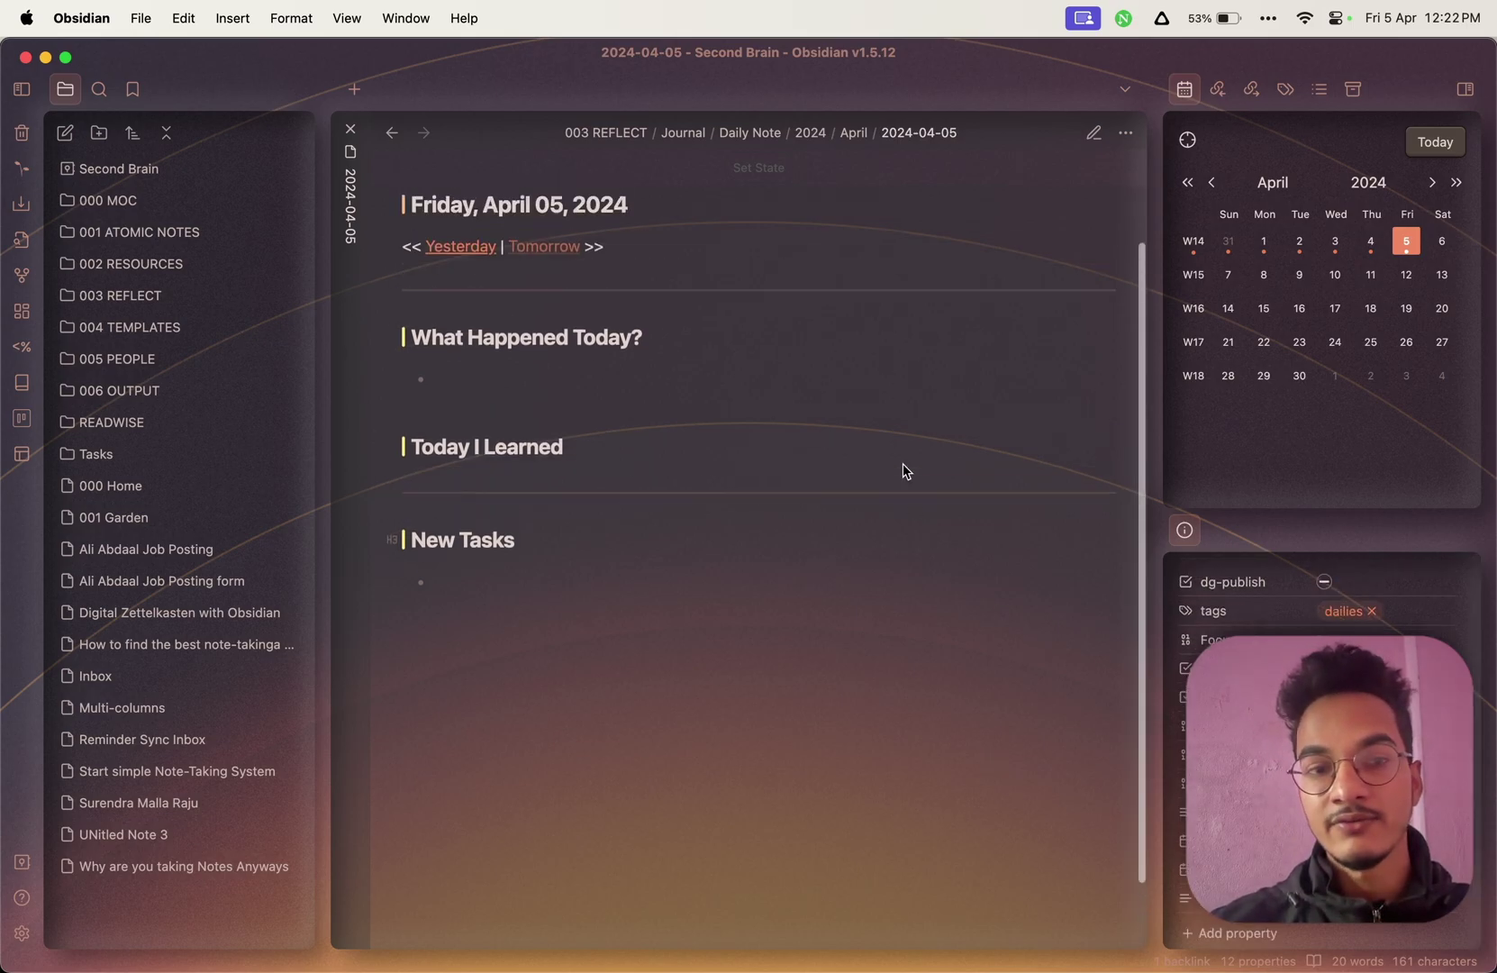
scroll(904, 470, up, 2)
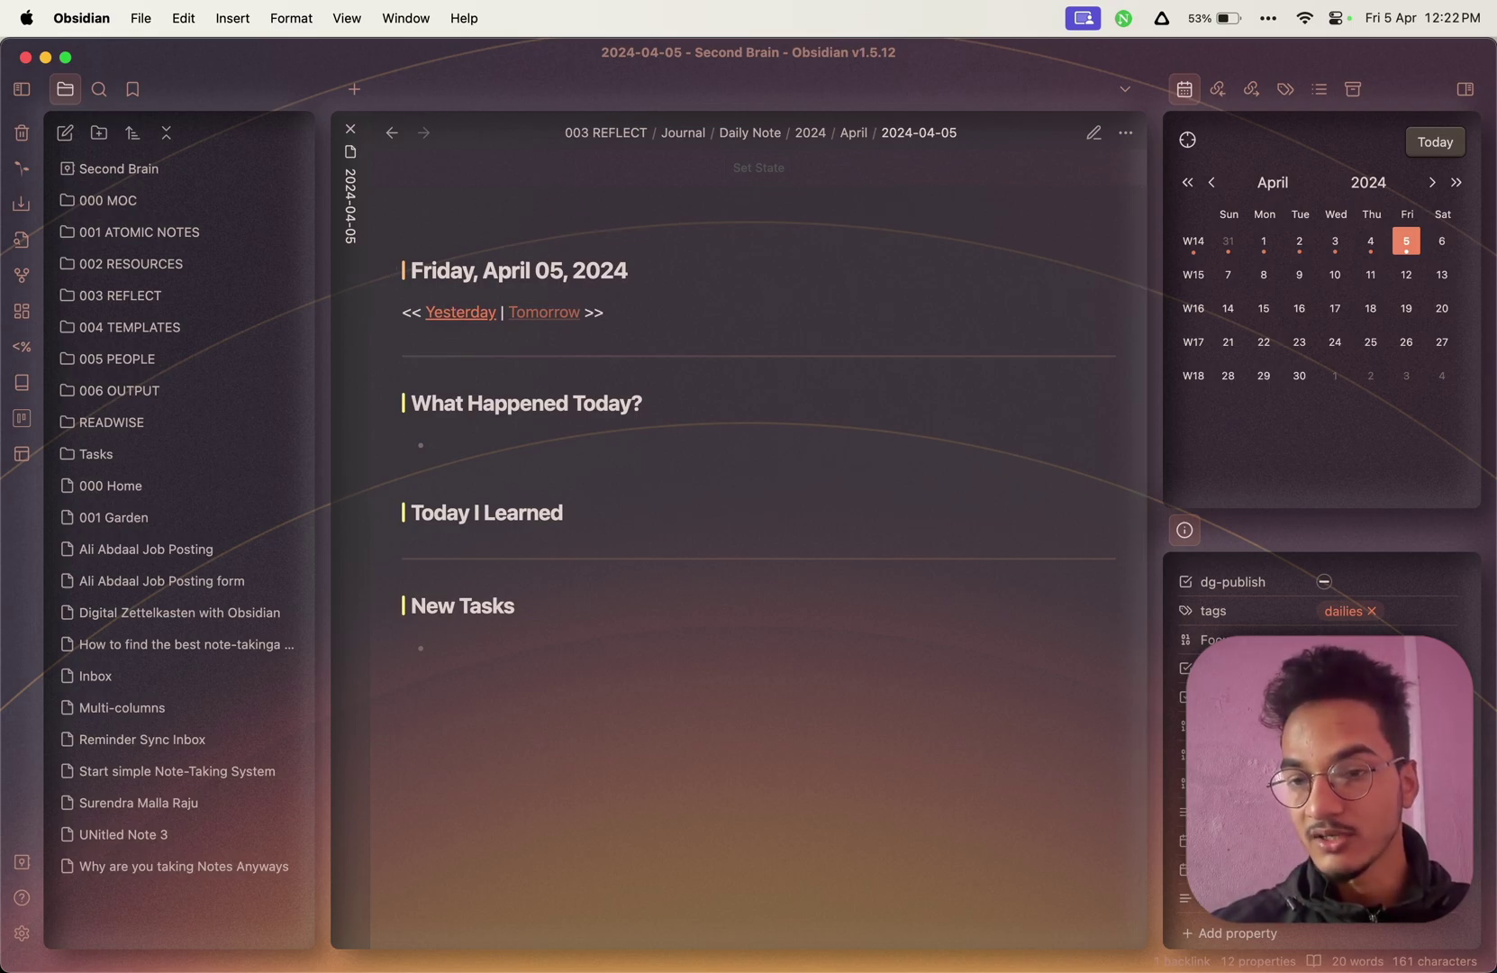
Close the file properties pane in the sidebar, and set Properties in document to Visible in the Editor settings.
right_click(1186, 528)
click(1207, 530)
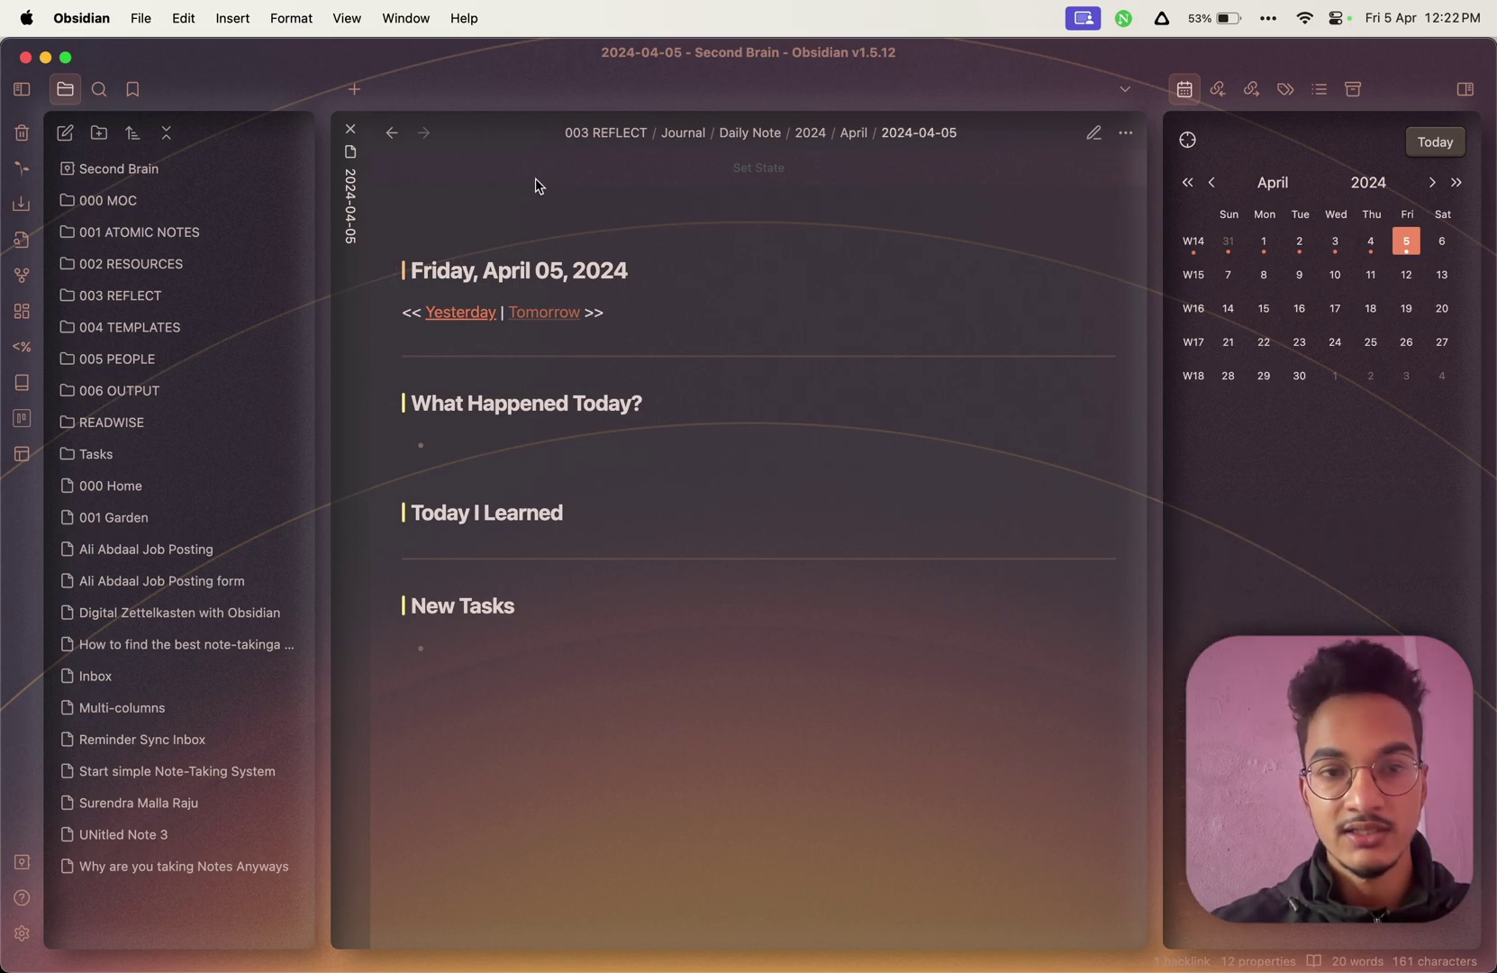
click(21, 933)
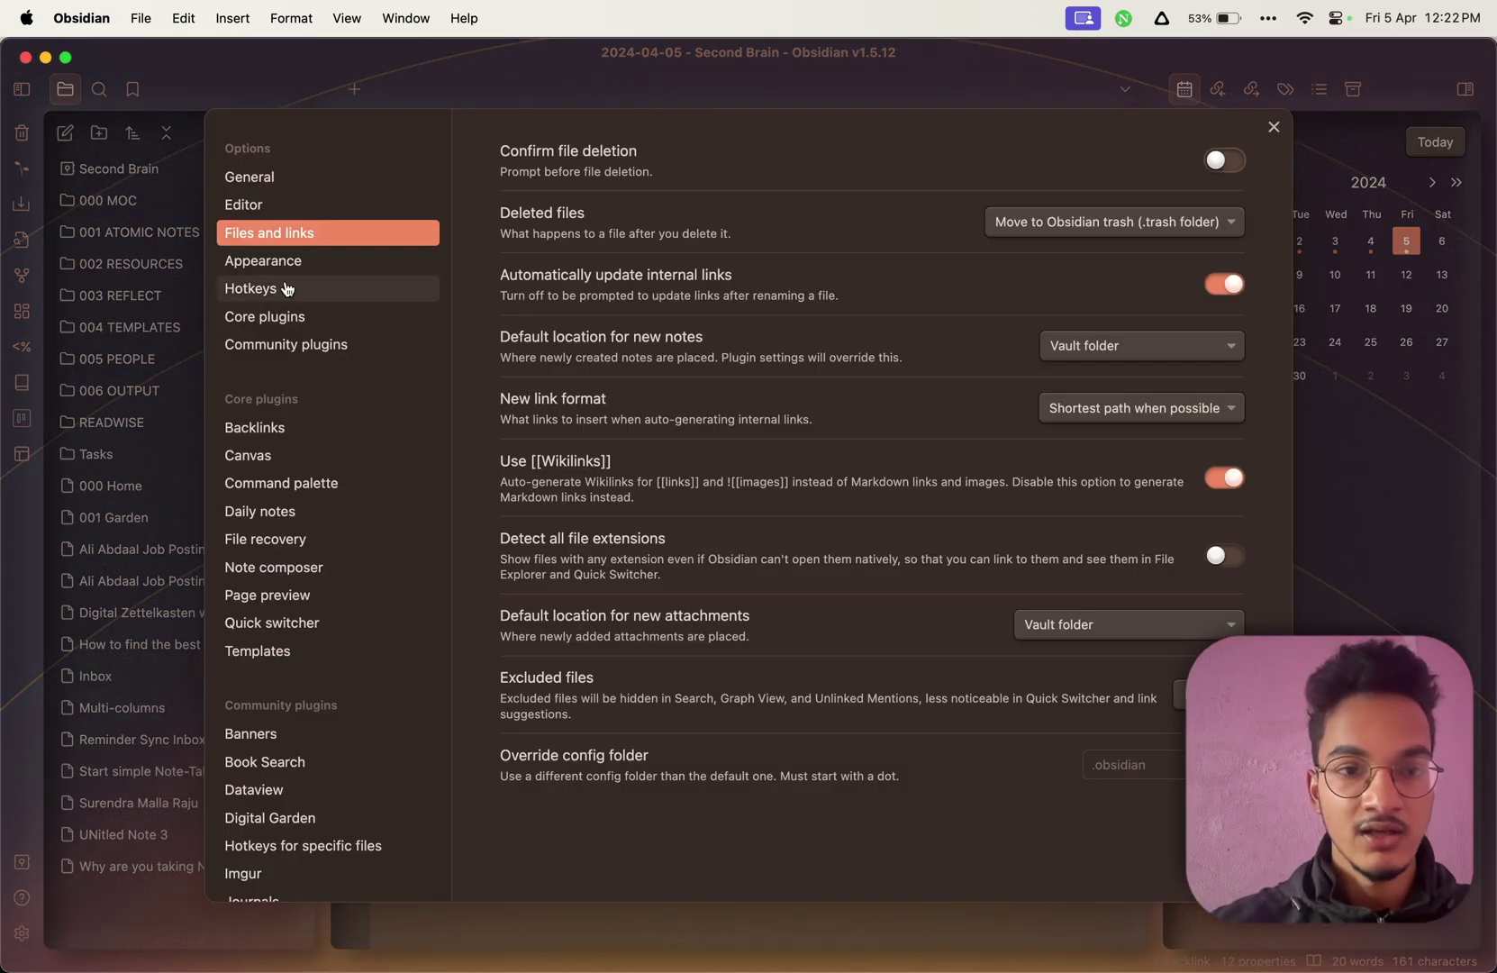
click(294, 207)
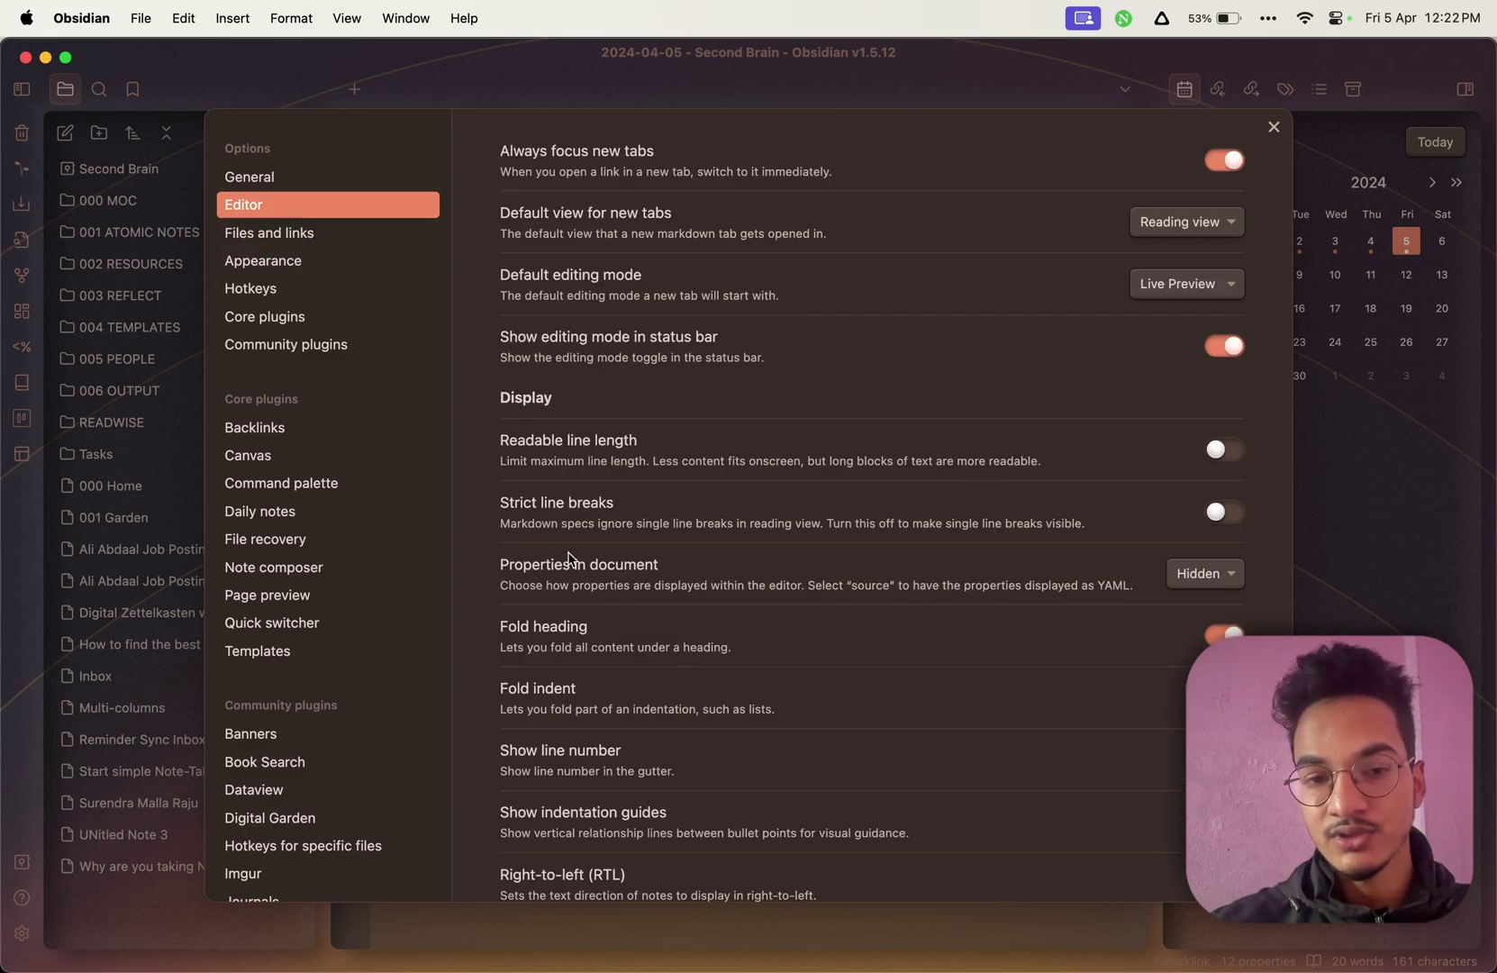
click(1213, 574)
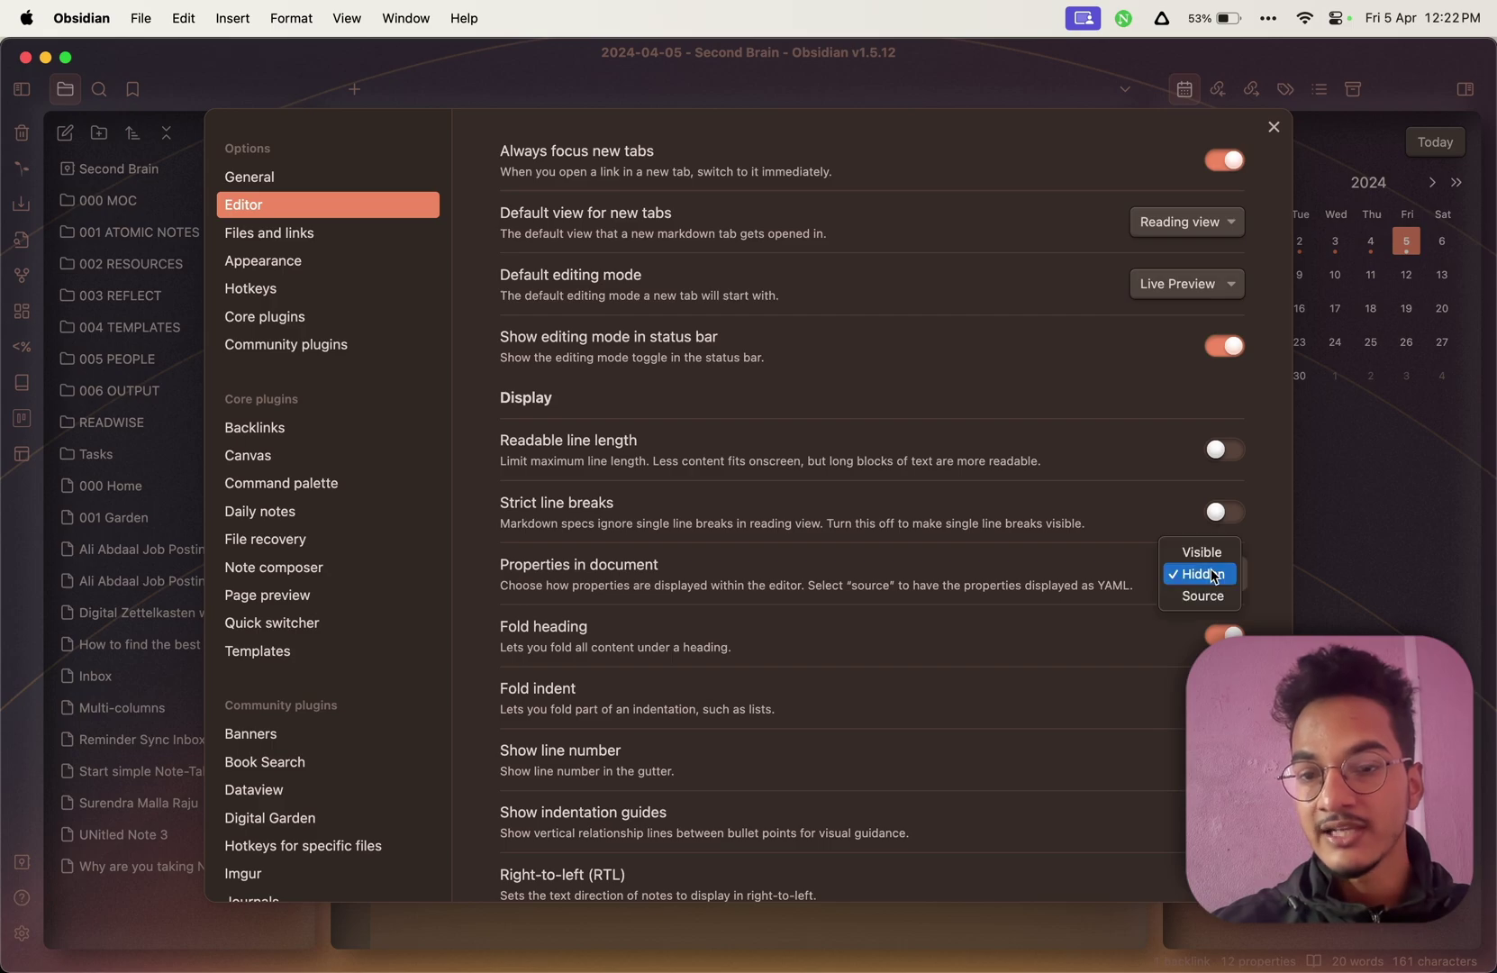
click(1317, 595)
click(1316, 595)
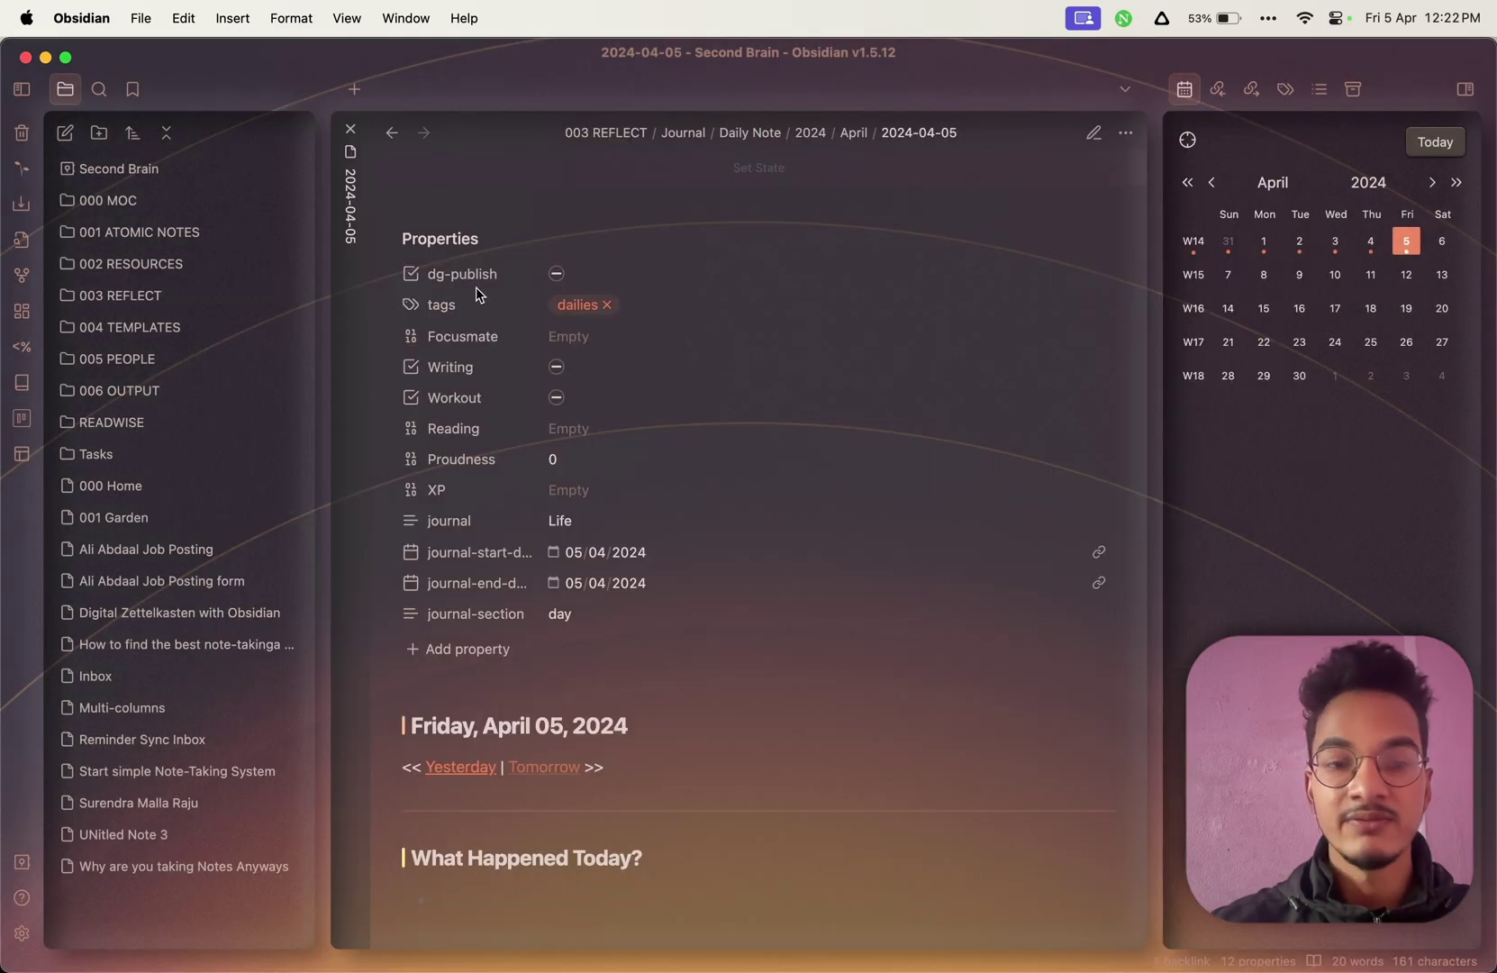
Set Properties in document to Source in the Editor settings and return to the daily note.
click(23, 933)
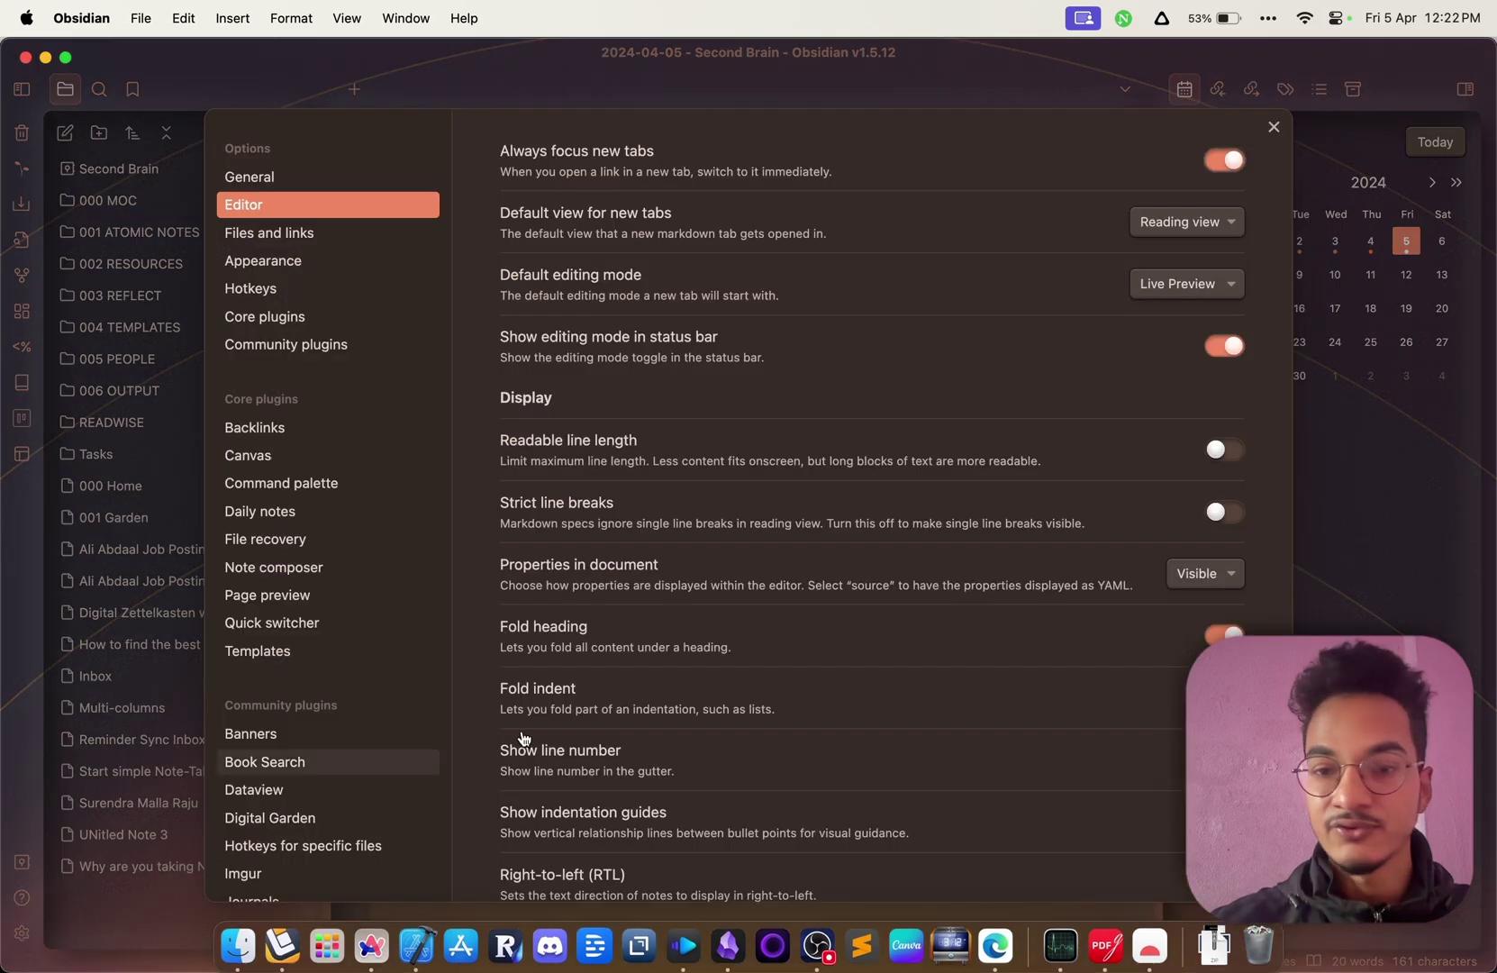
click(1205, 573)
click(1202, 620)
key(Escape)
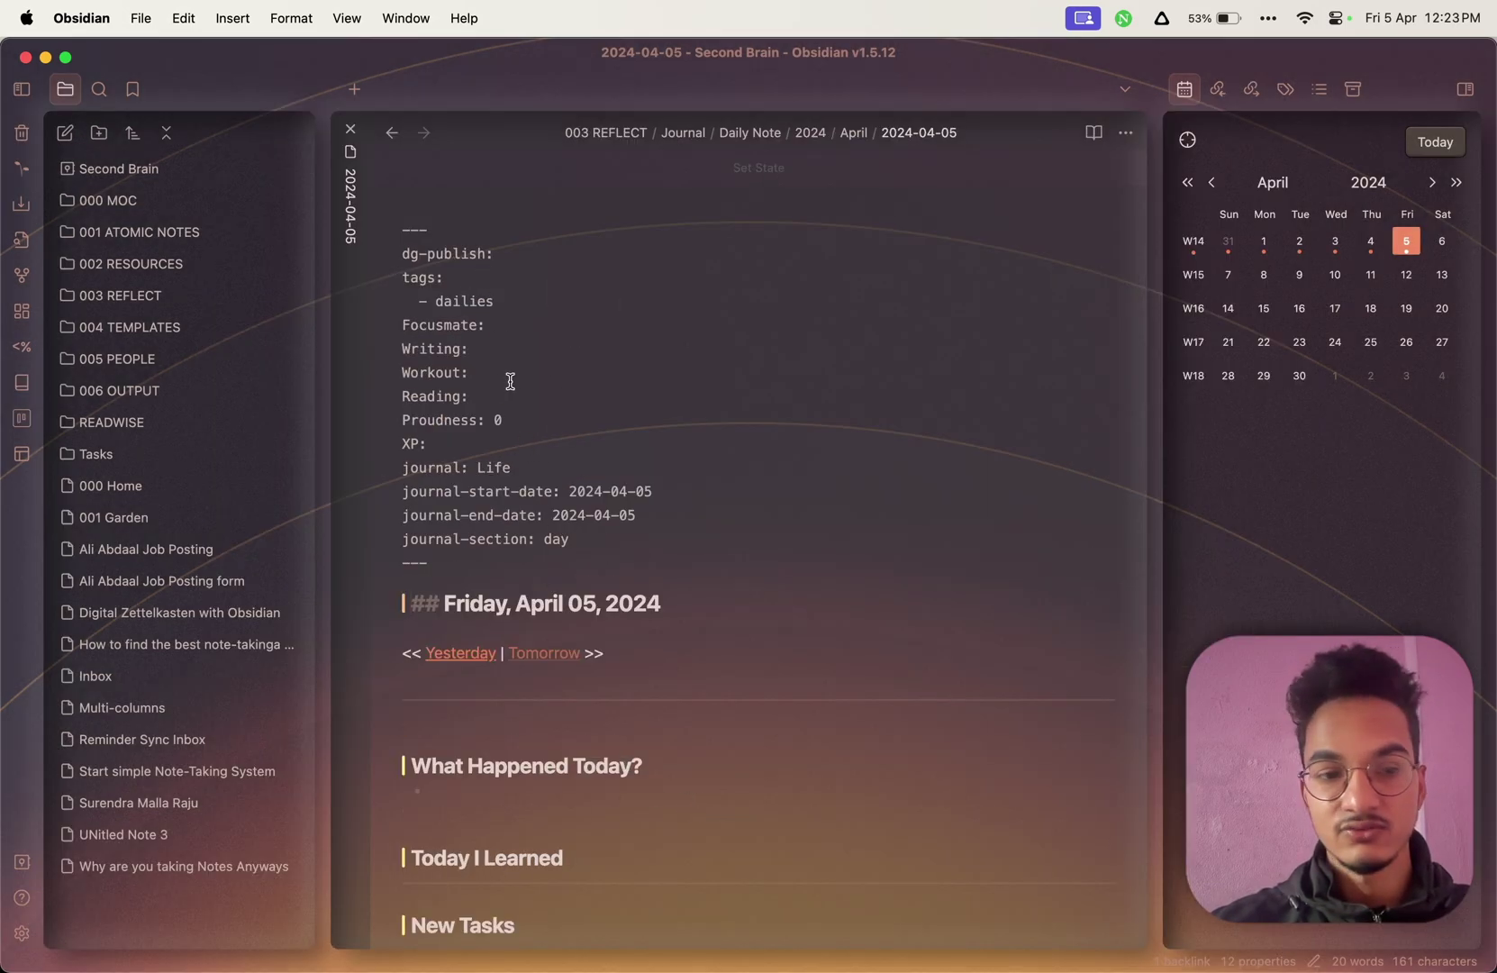
Set Properties in document to Hidden in the Editor settings and return to the daily note.
click(23, 933)
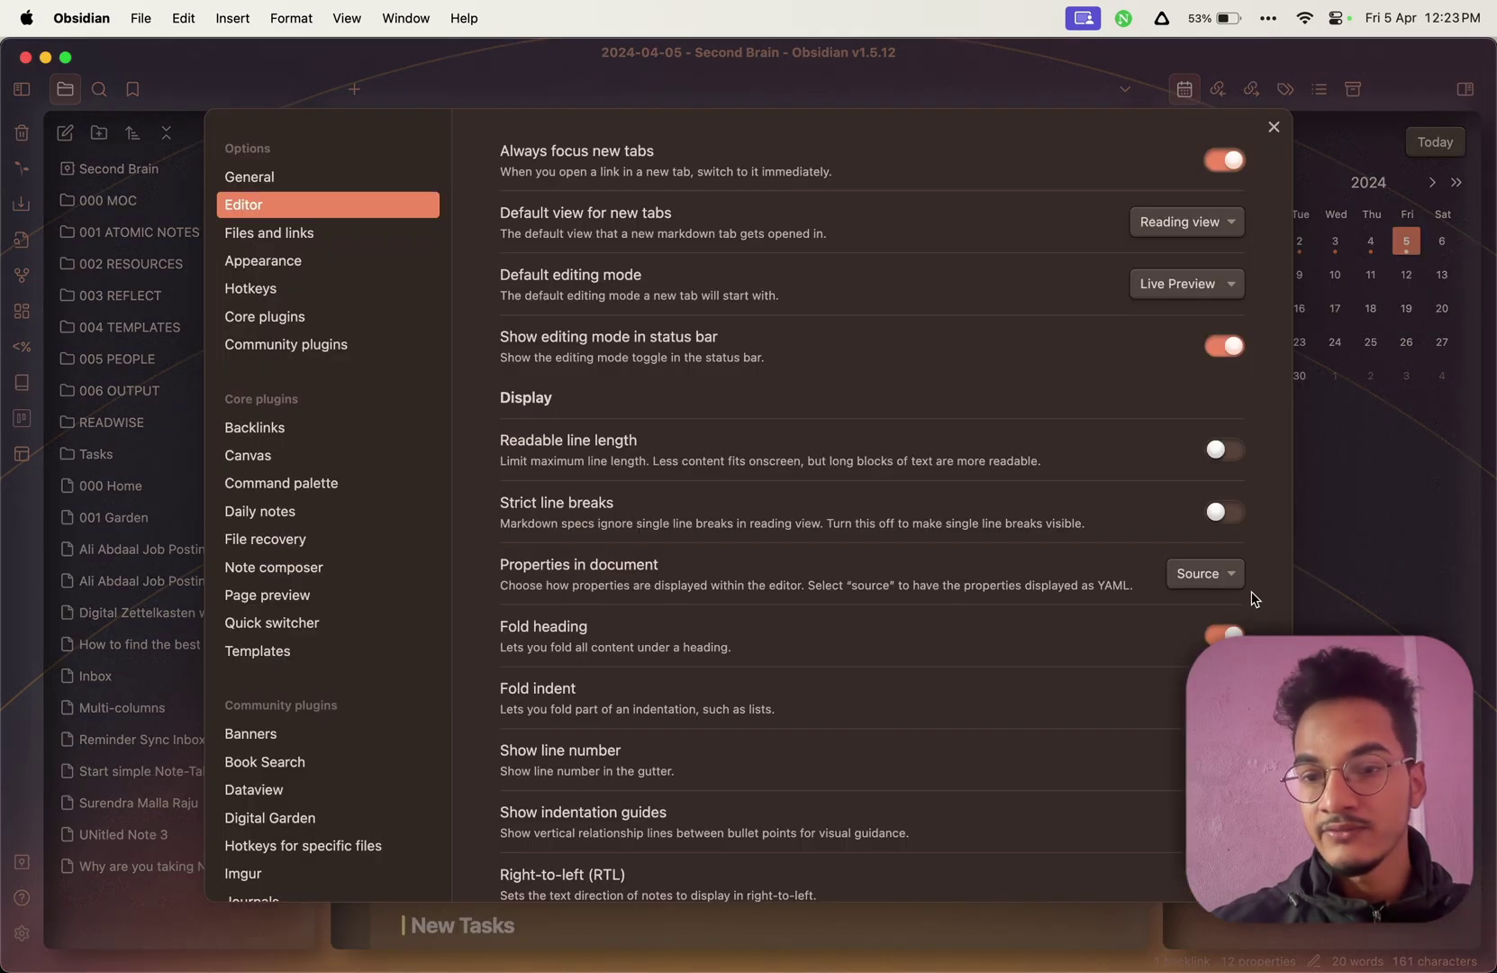
click(1196, 587)
click(1203, 553)
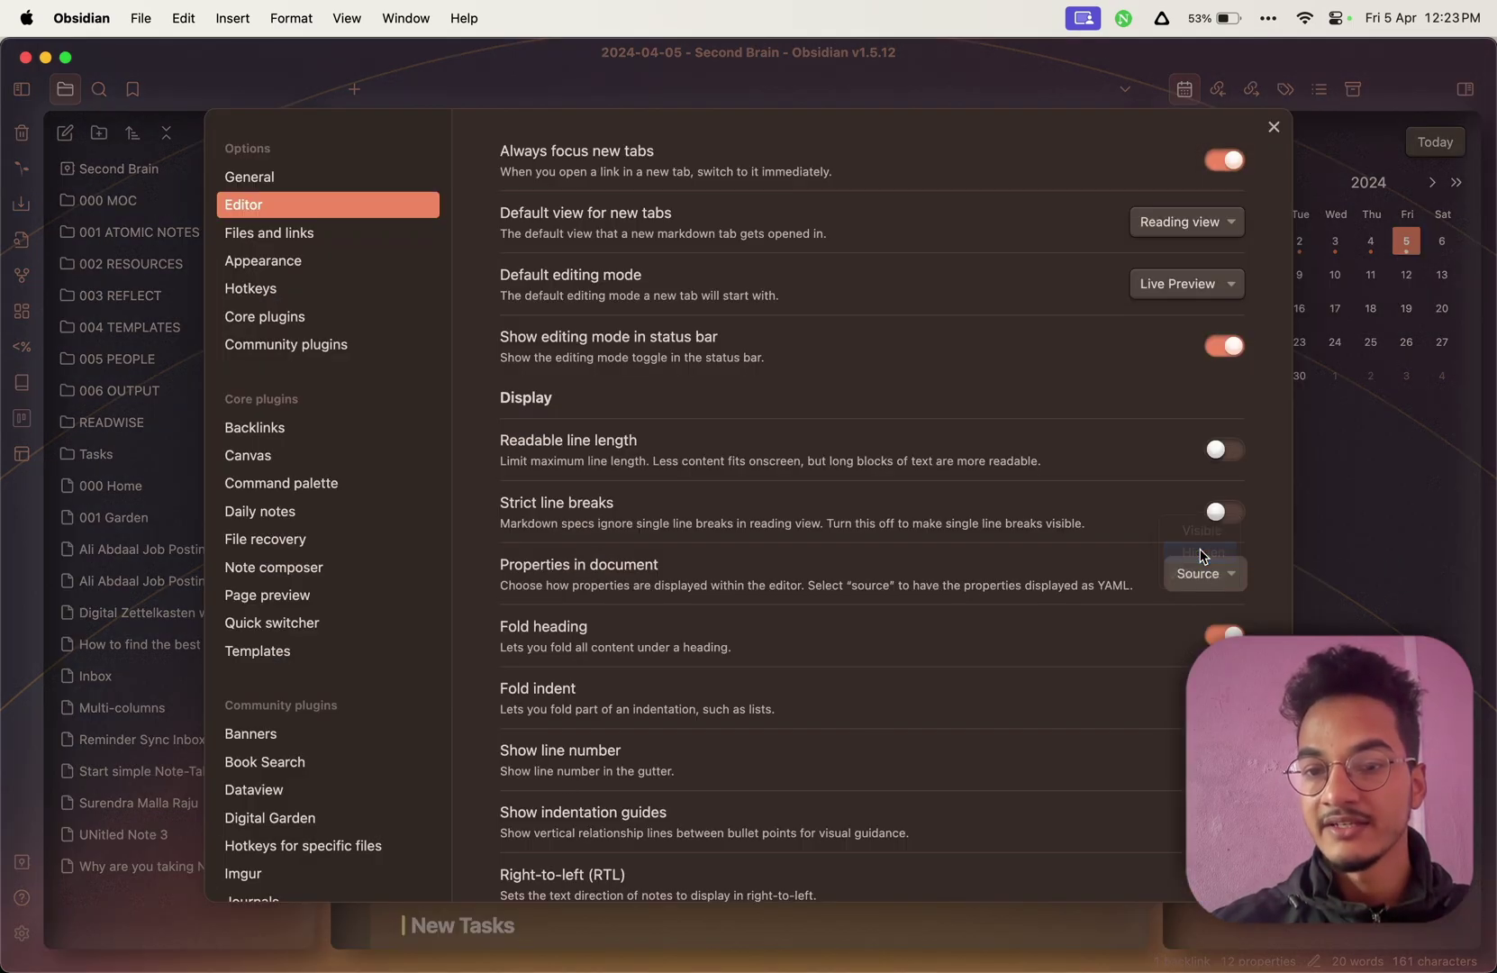
key(Escape)
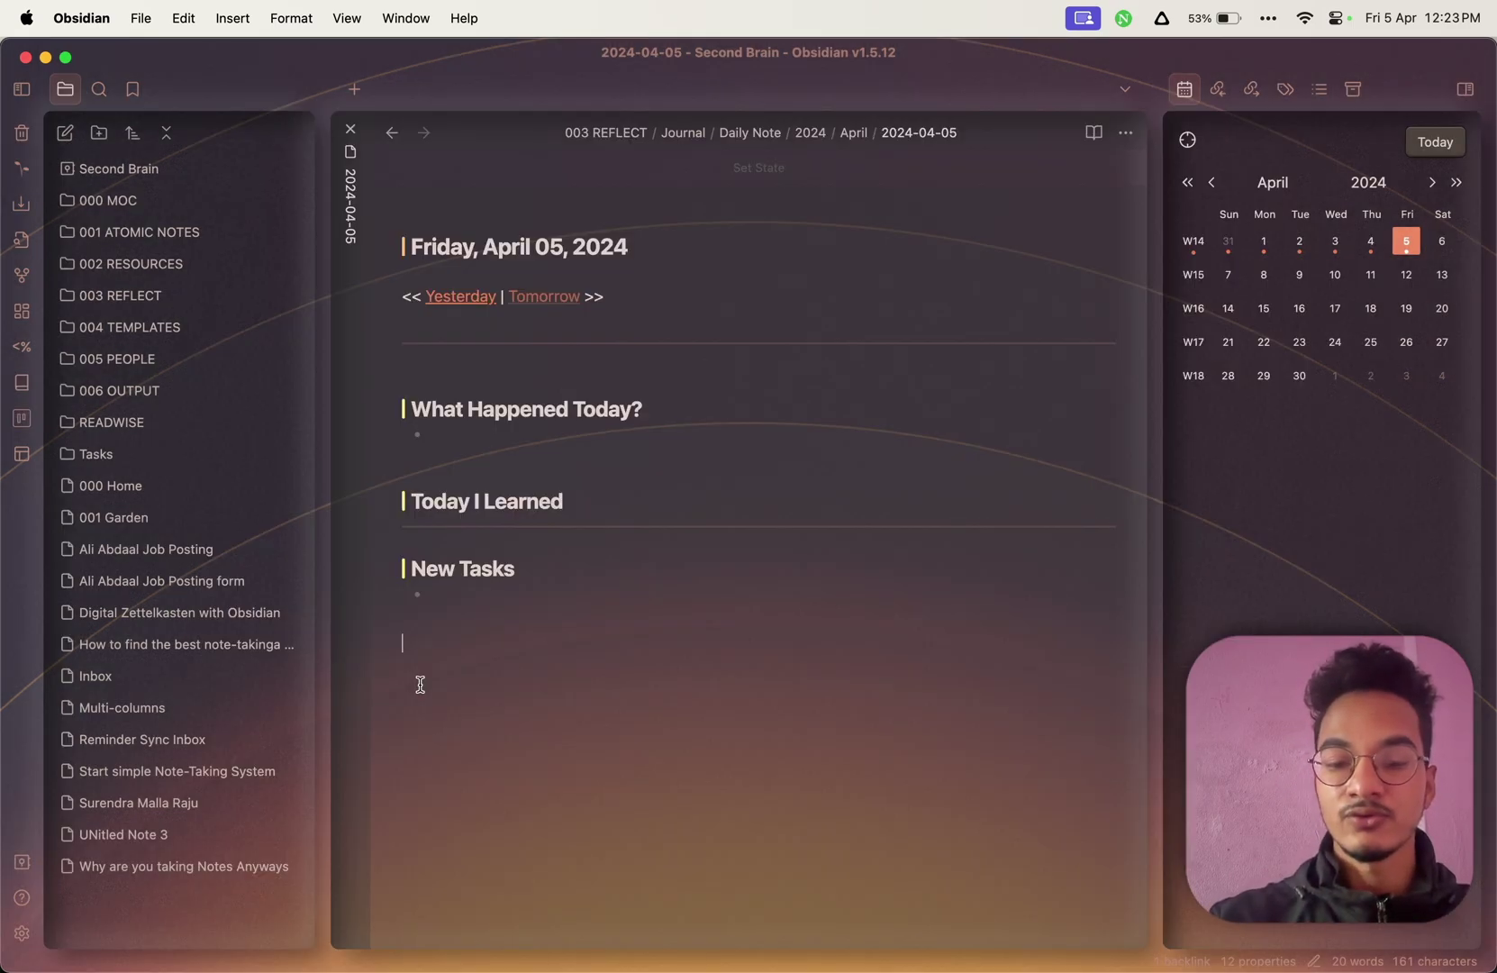
Search the available commands for "file proper" to review the file property commands, and dismiss the search.
key(super+p)
text(file p)
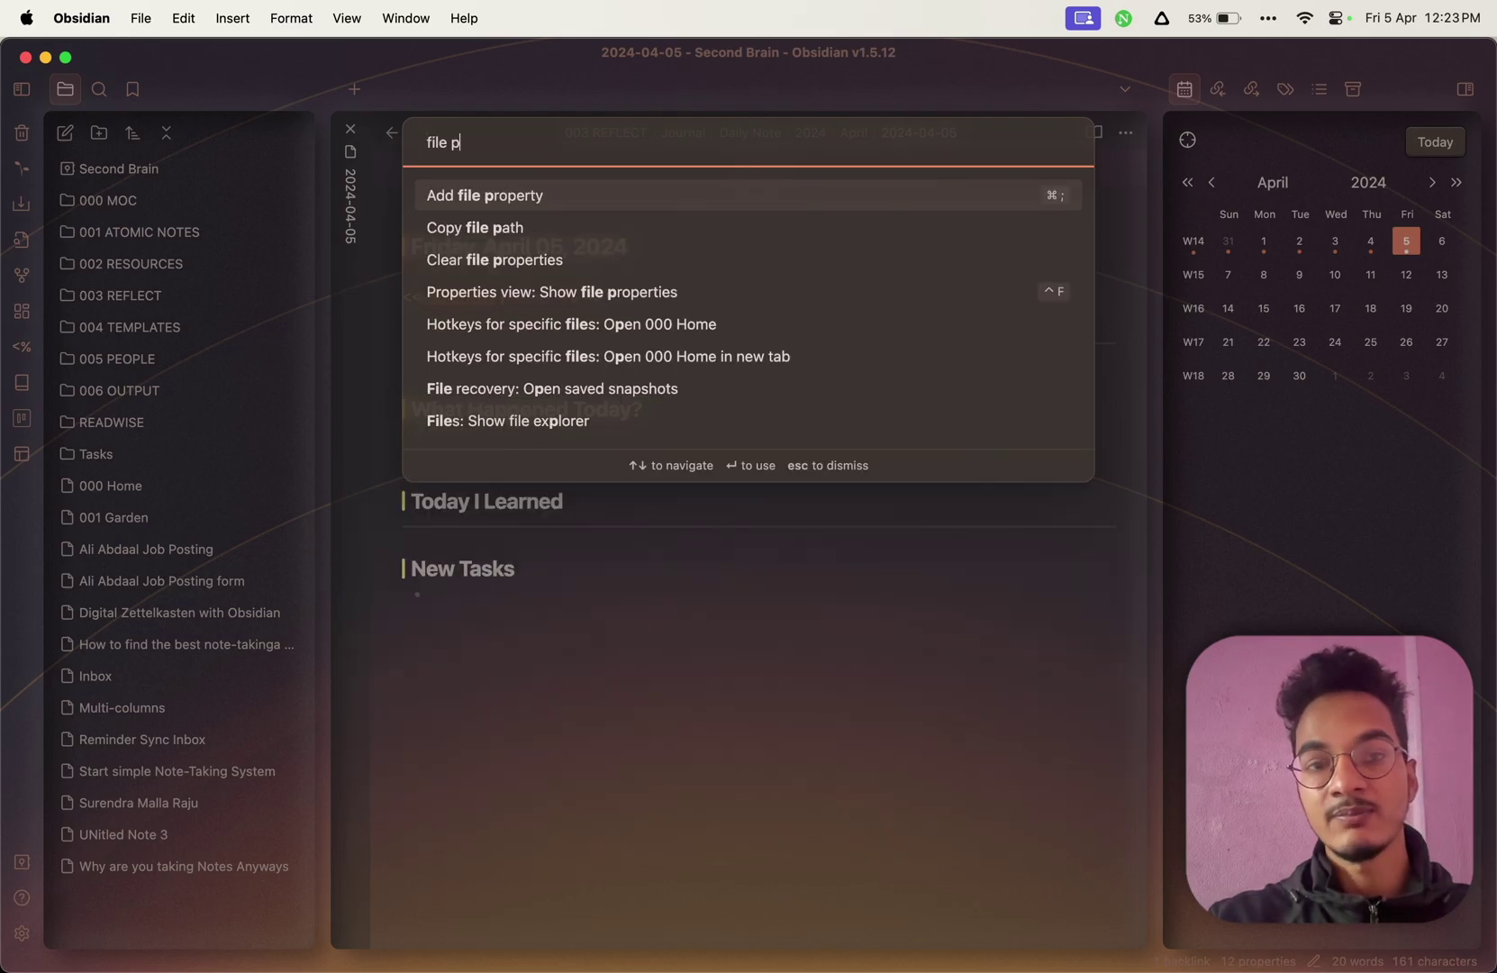
text(roper)
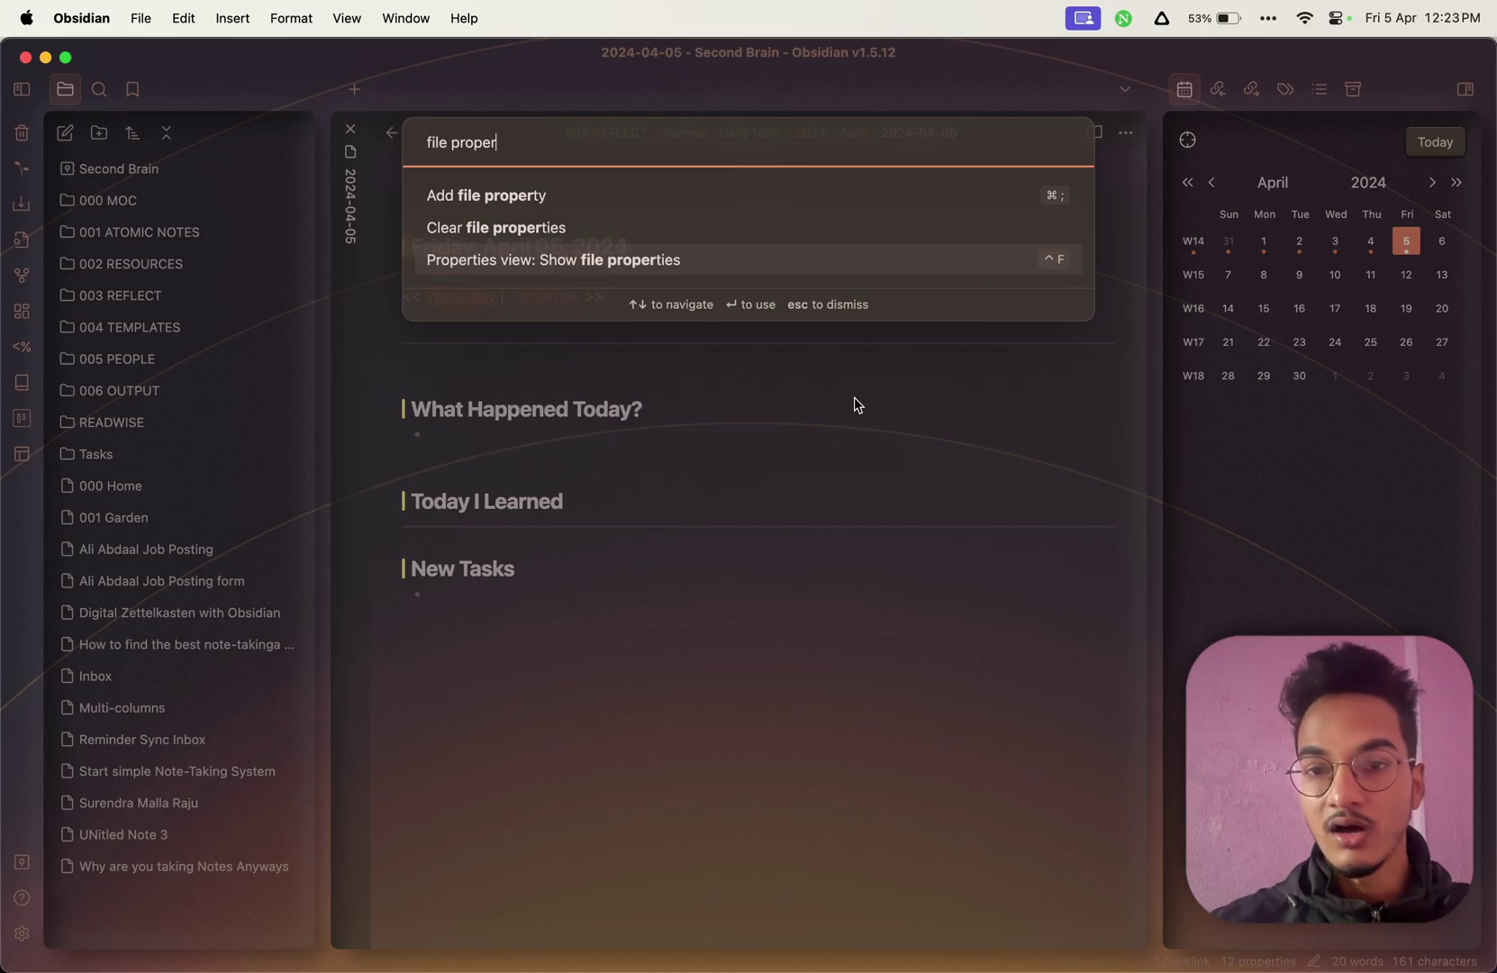
key(Escape)
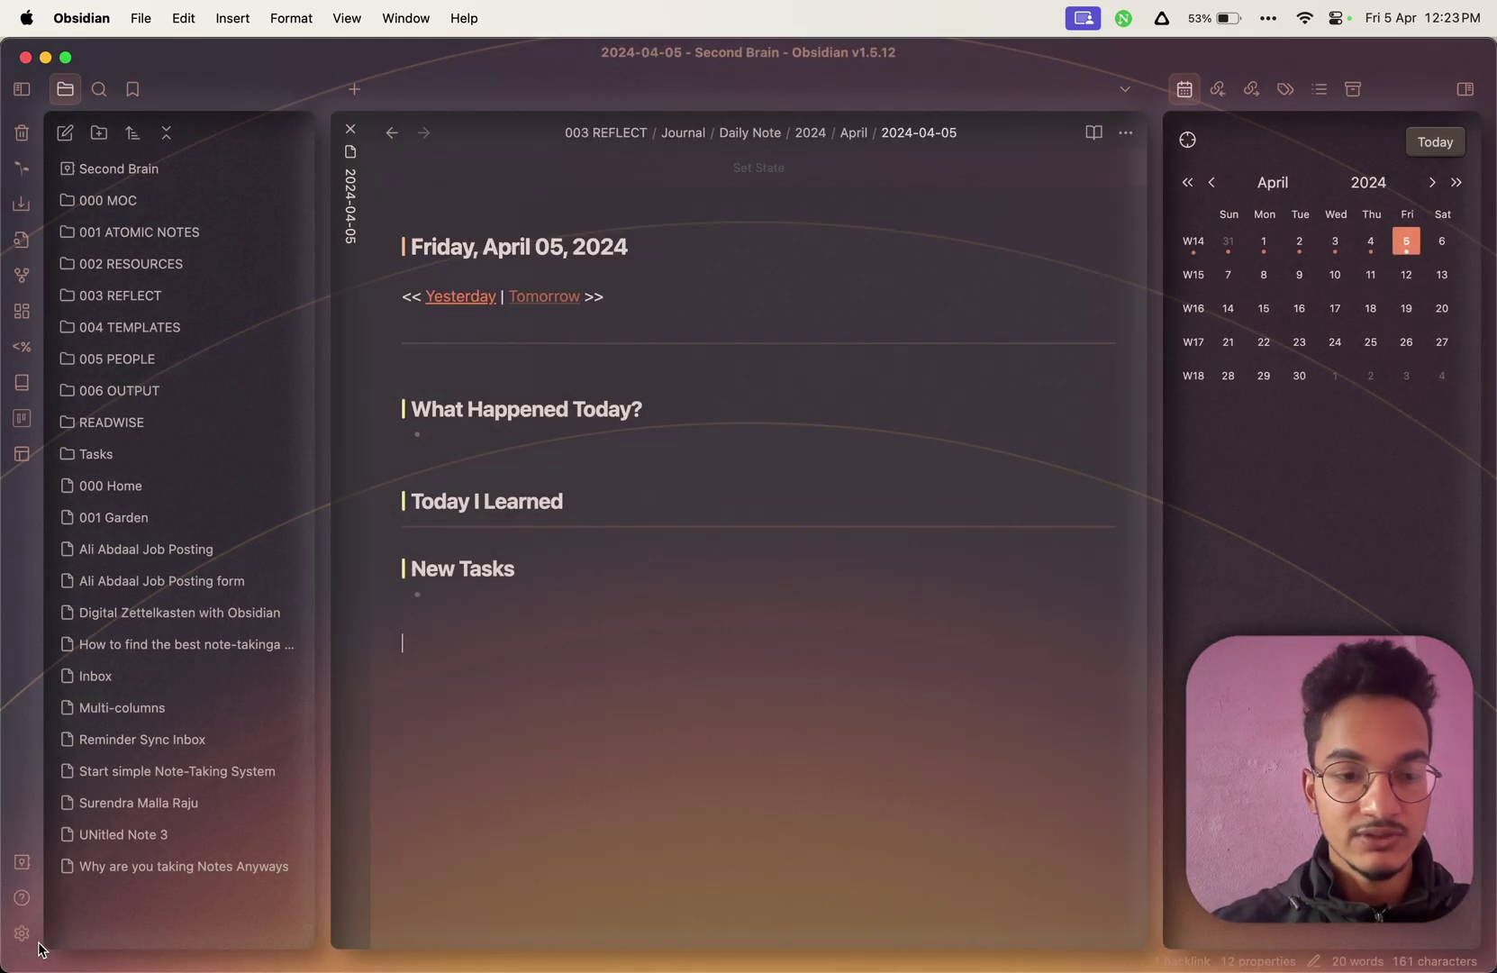
Examine the Properties view entry in the core plugins settings, and return to the daily note.
click(22, 932)
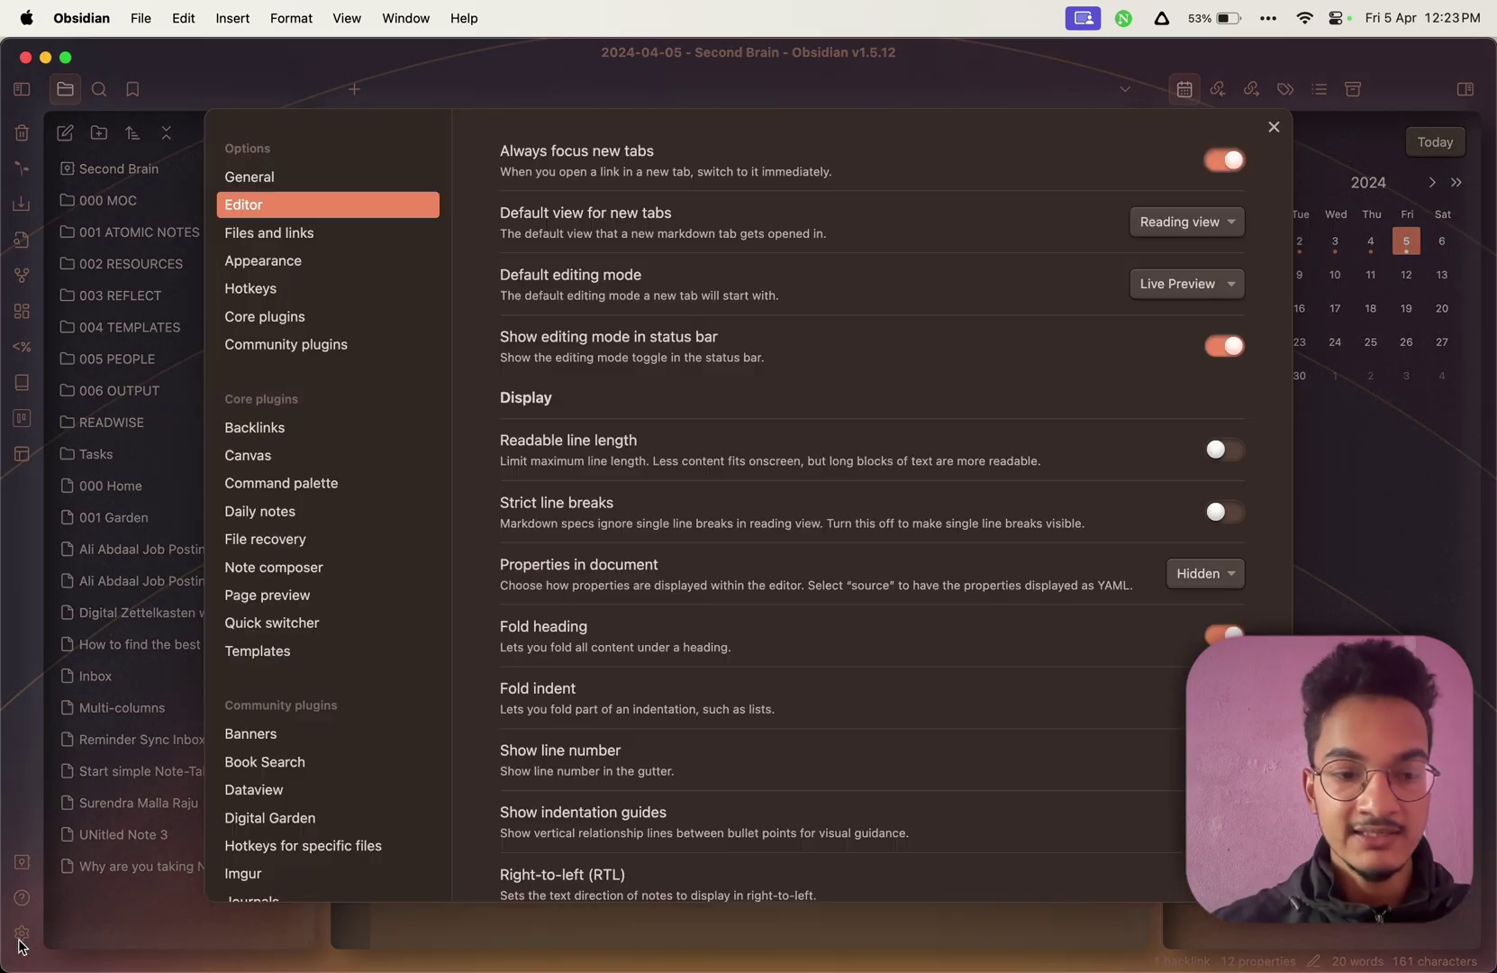
click(280, 326)
scroll(695, 729, down, 10)
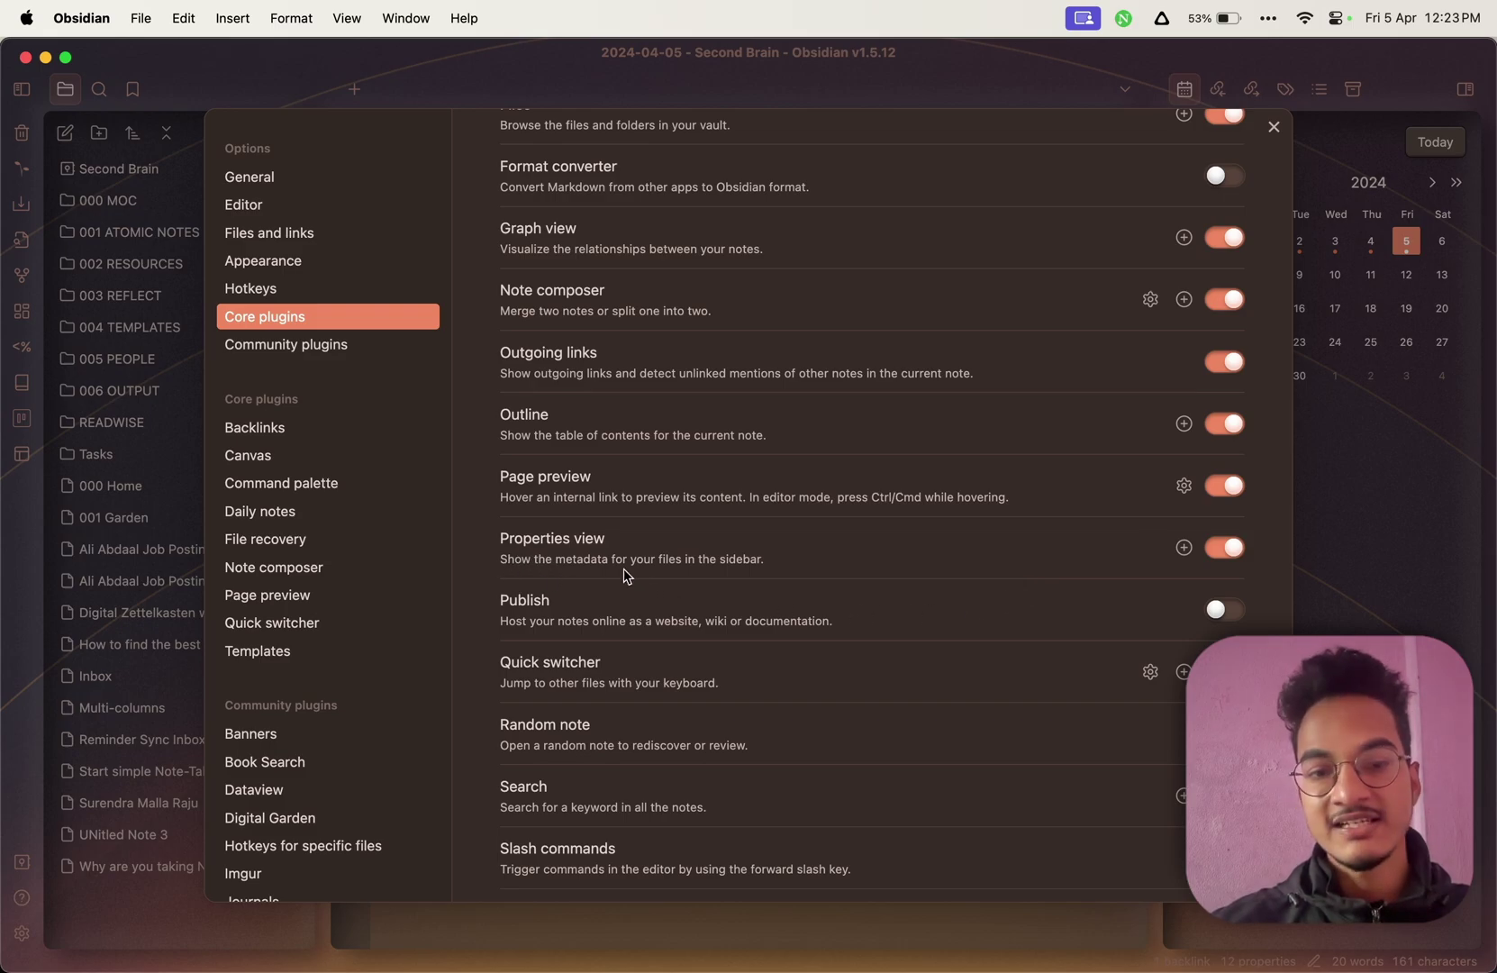
key(Escape)
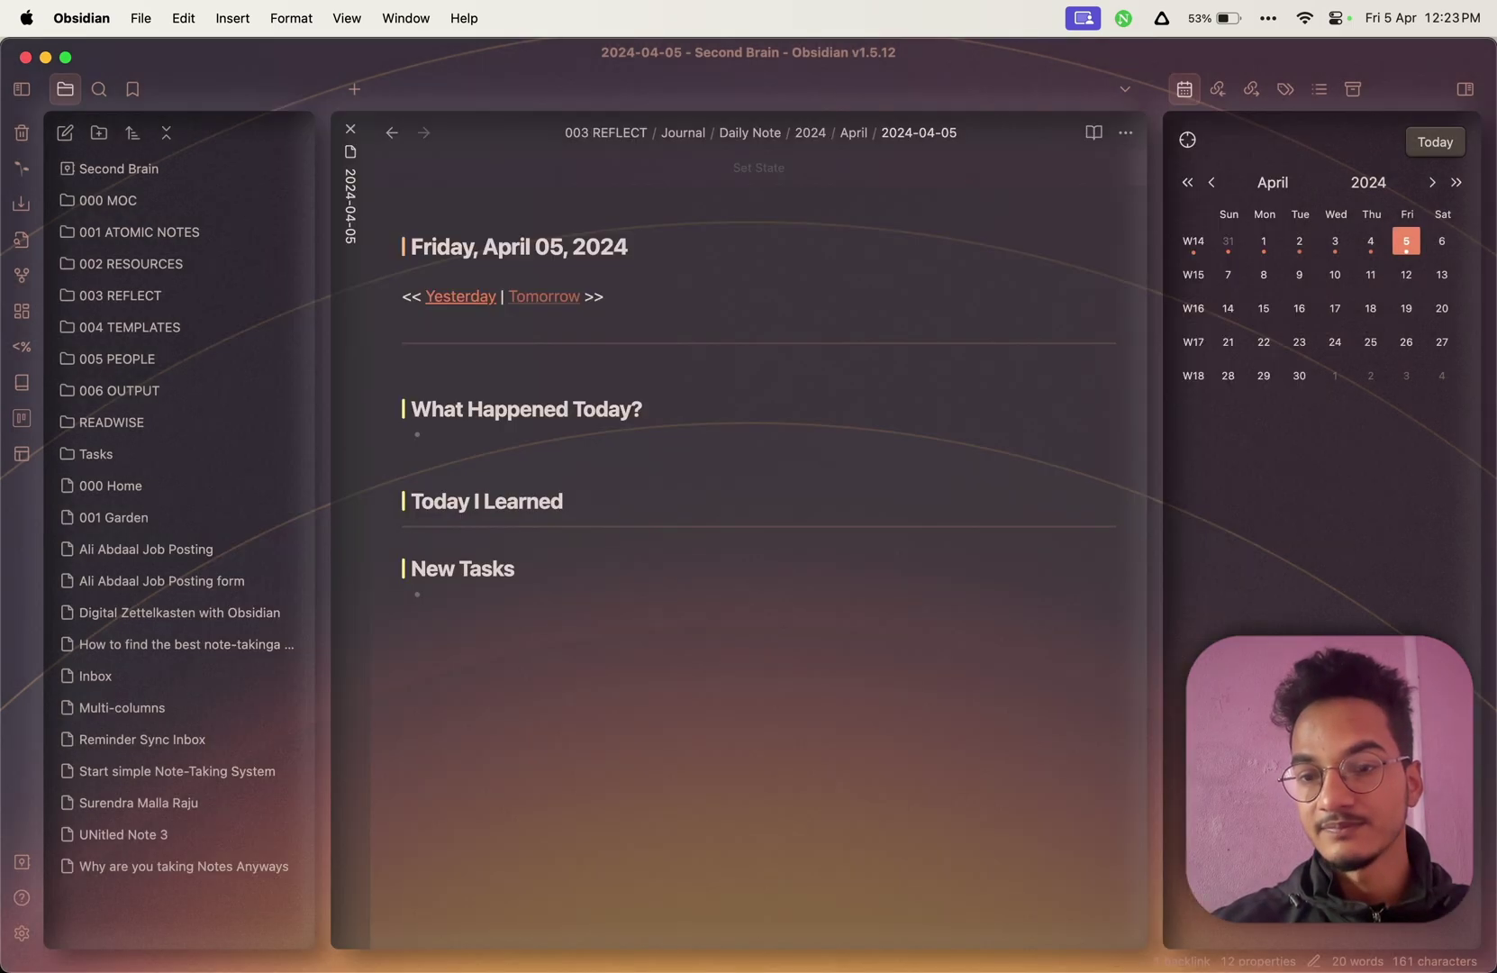
Show the daily note's file properties with the Properties view command, and dock them as a separate pane in the lower half of the sidebar.
key(super+p)
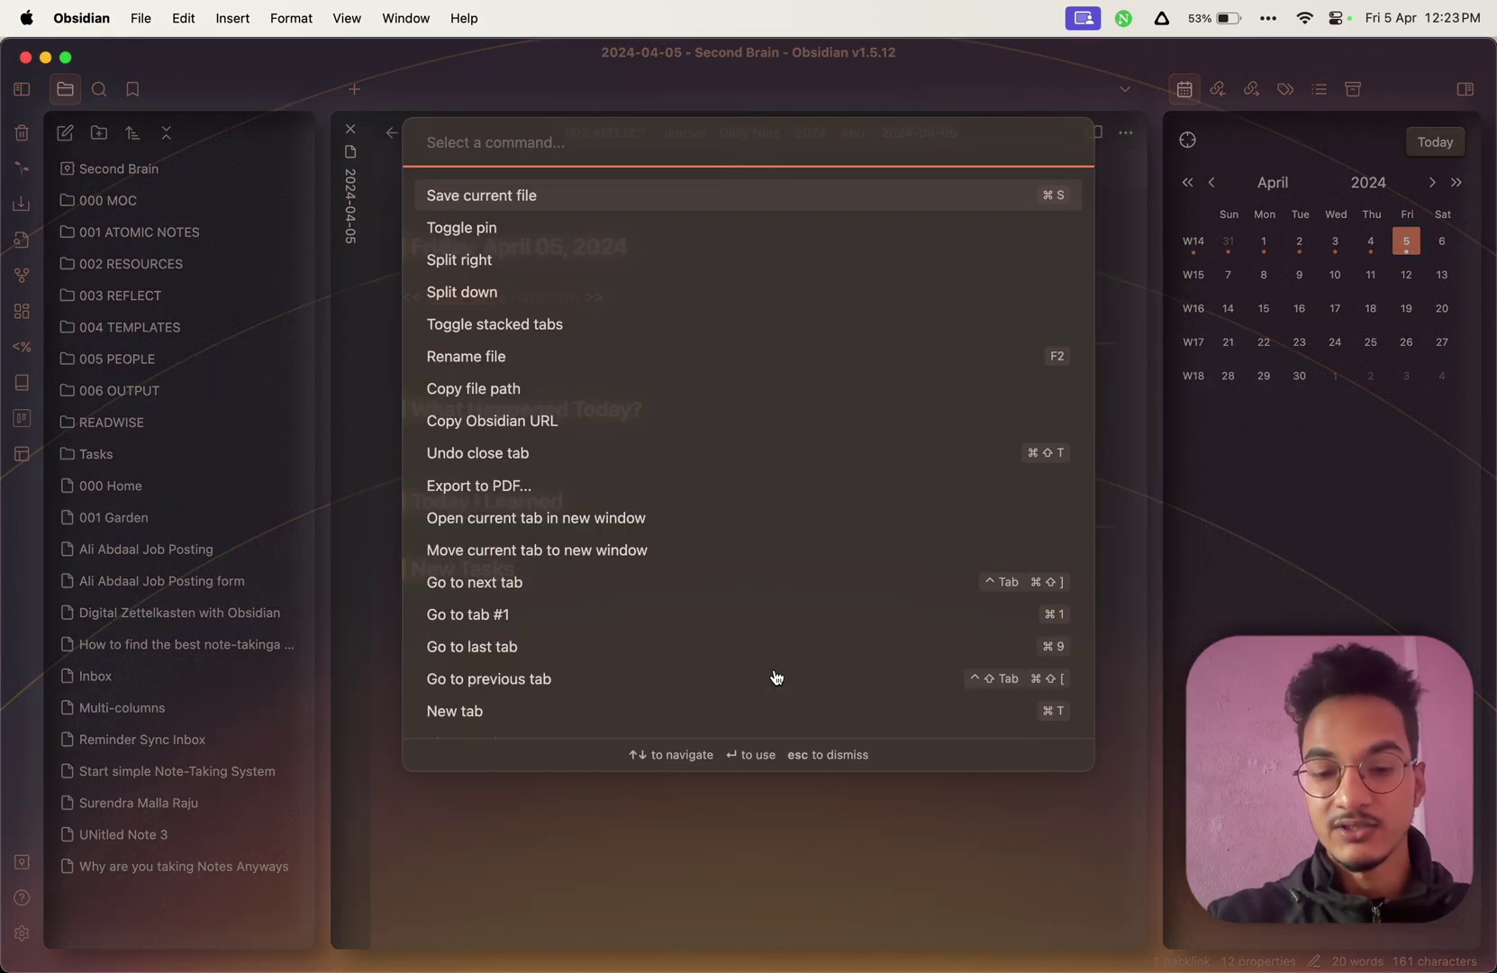
text(file proper)
click(665, 268)
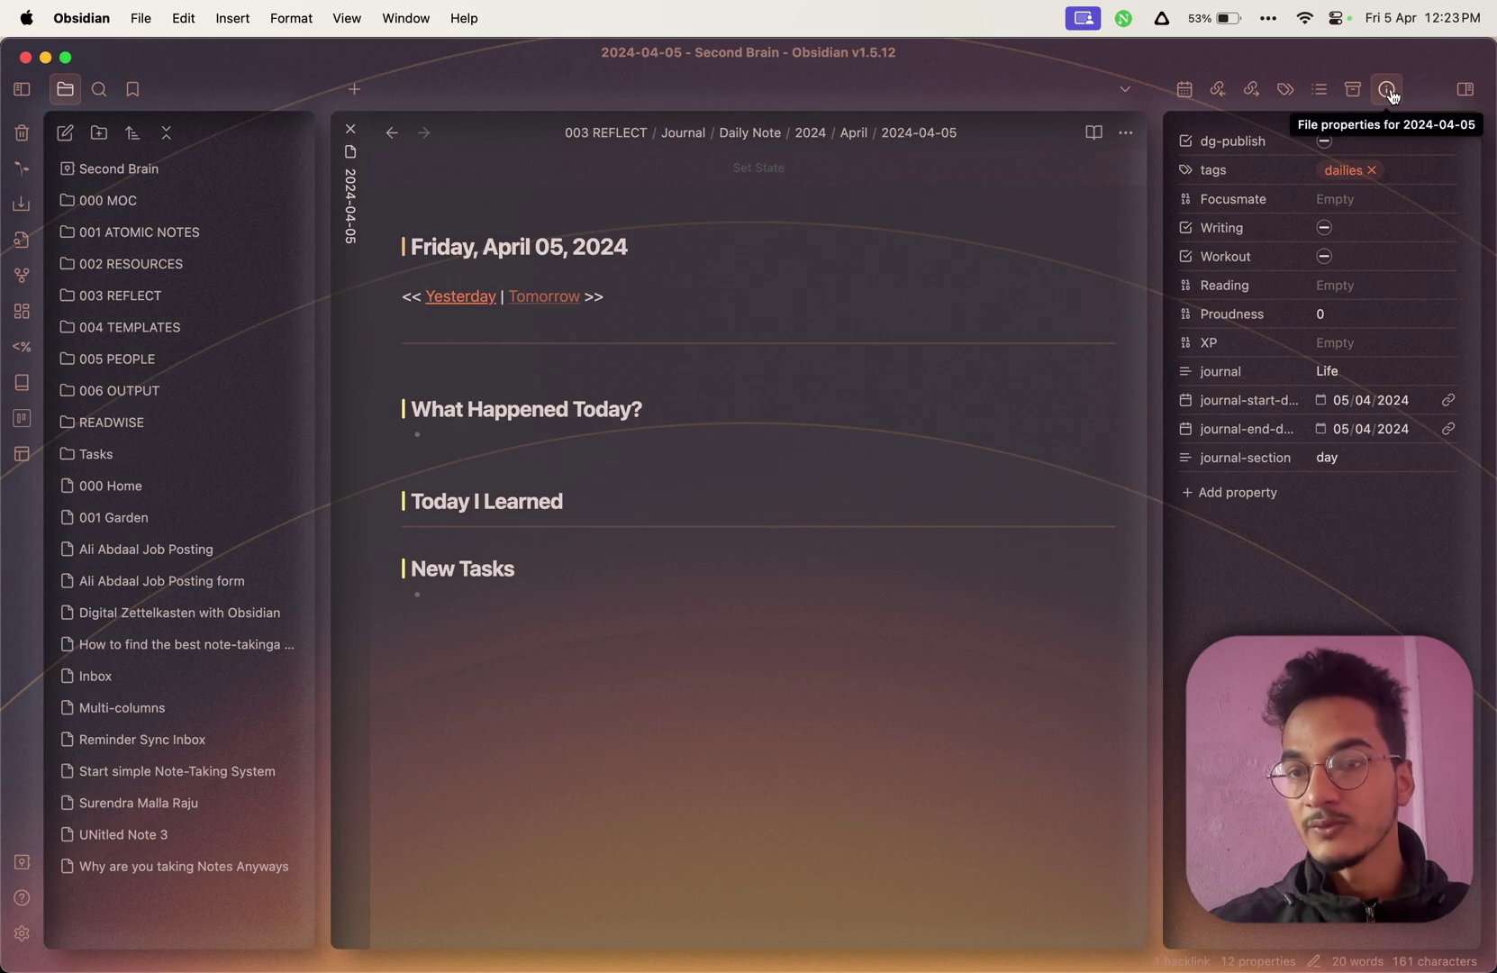
drag(1387, 89, 1440, 720)
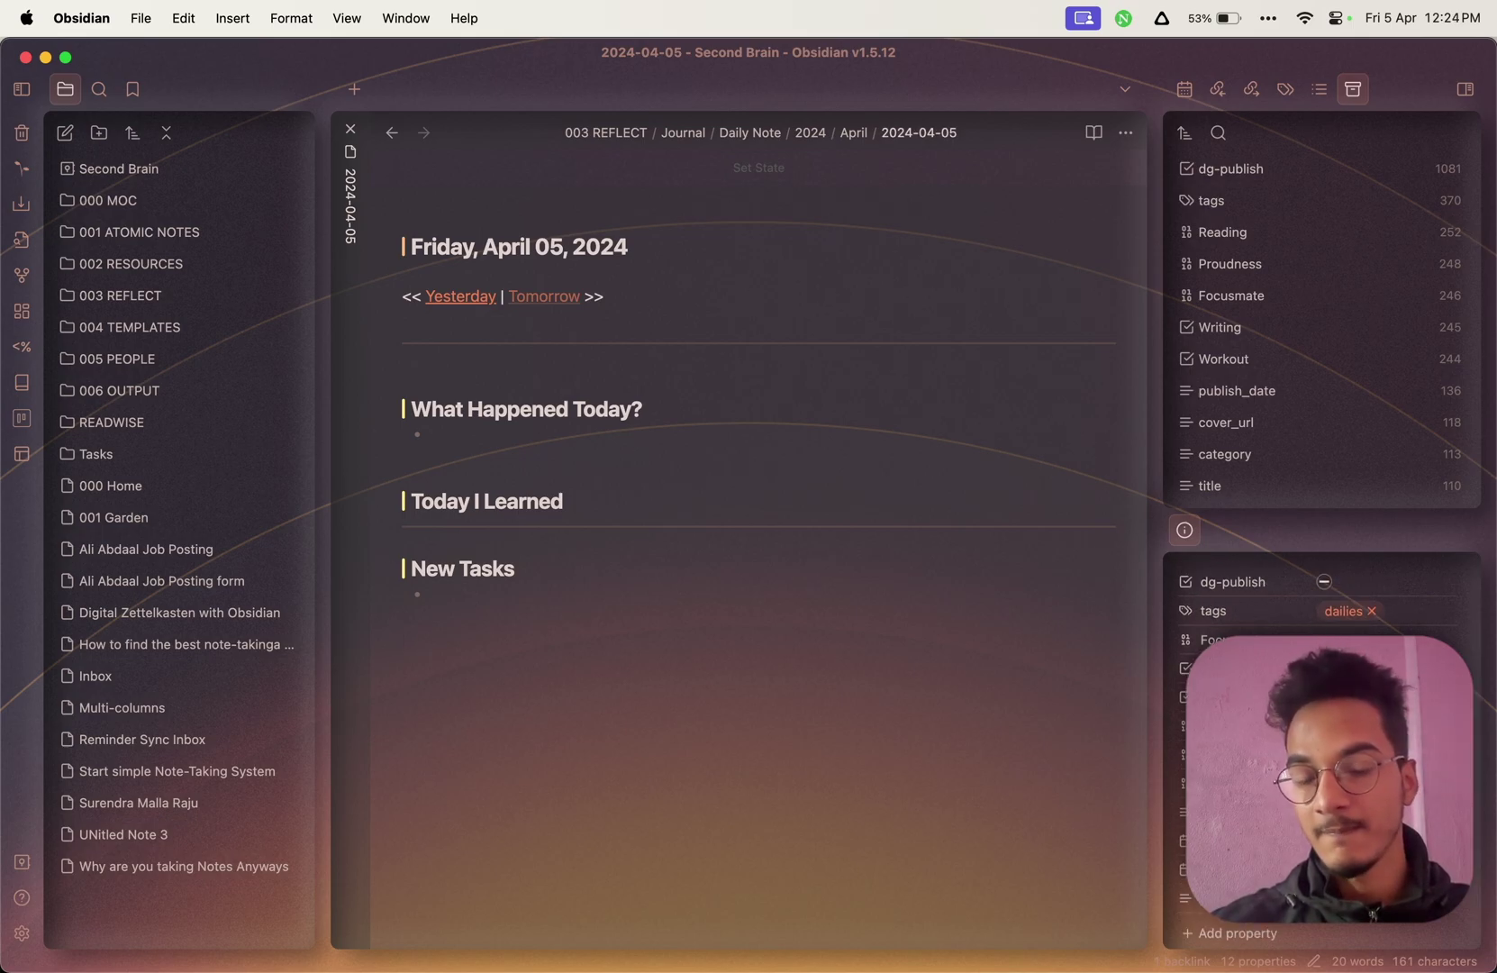
Delete the empty line below the New Tasks bullet in the daily note.
scroll(757, 540, down, 2)
key(BackSpace)
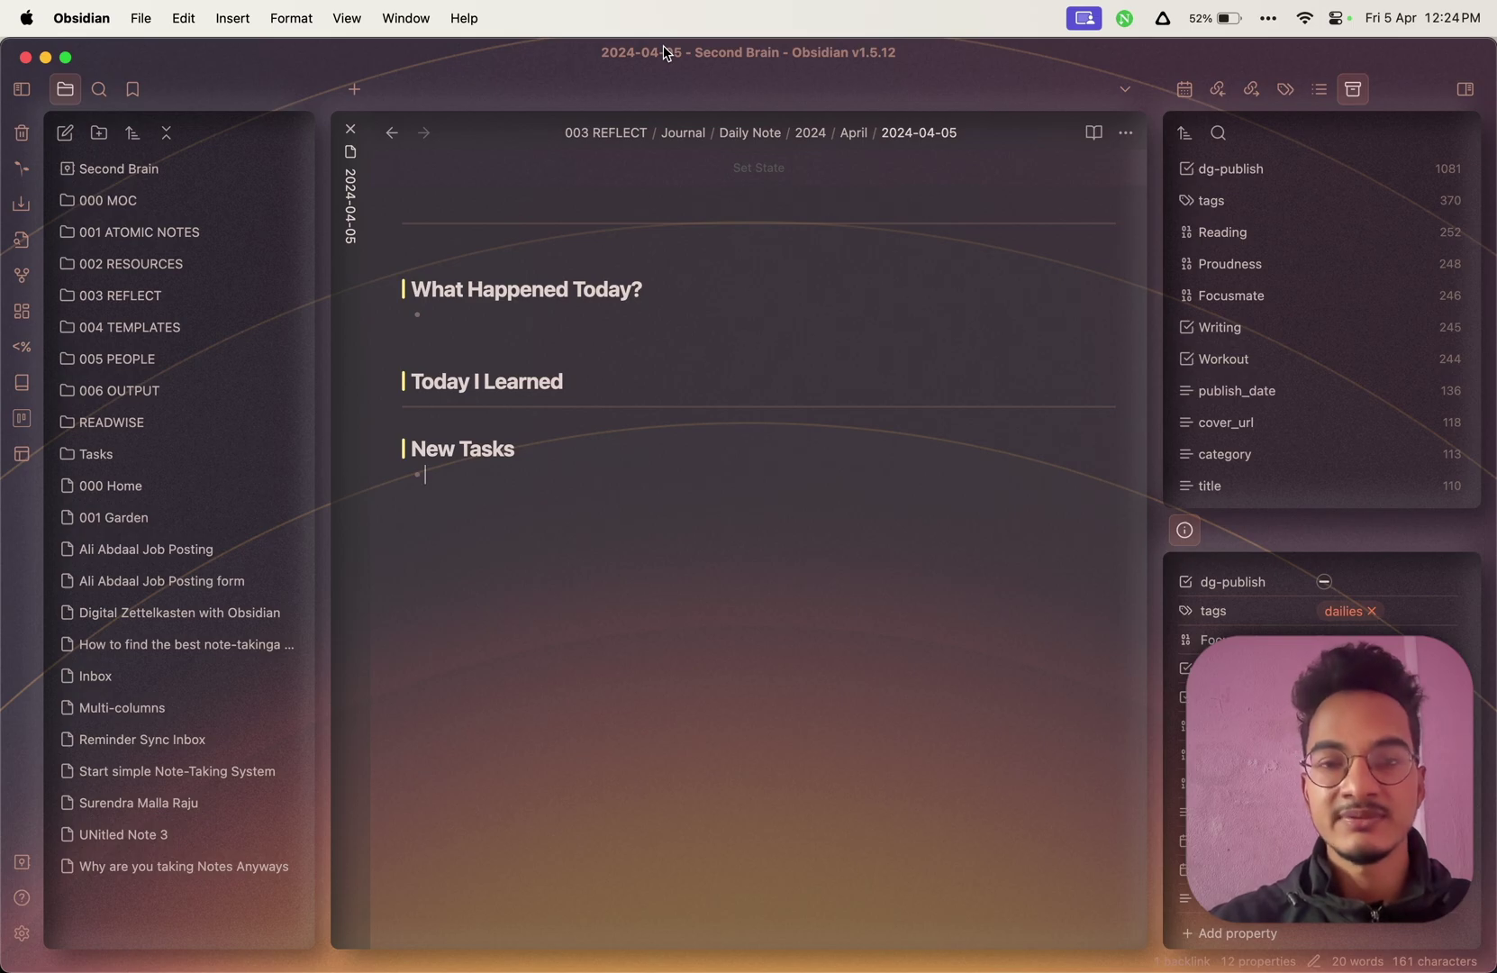